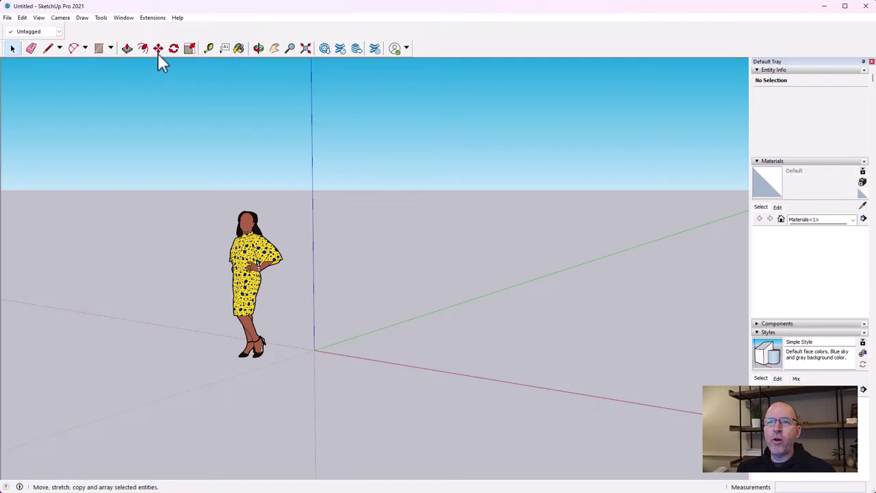
Step: Swap the Getting Started toolbar for the Large Tool Set, then select the woman figure
click(101, 18)
mouse_move(37, 18)
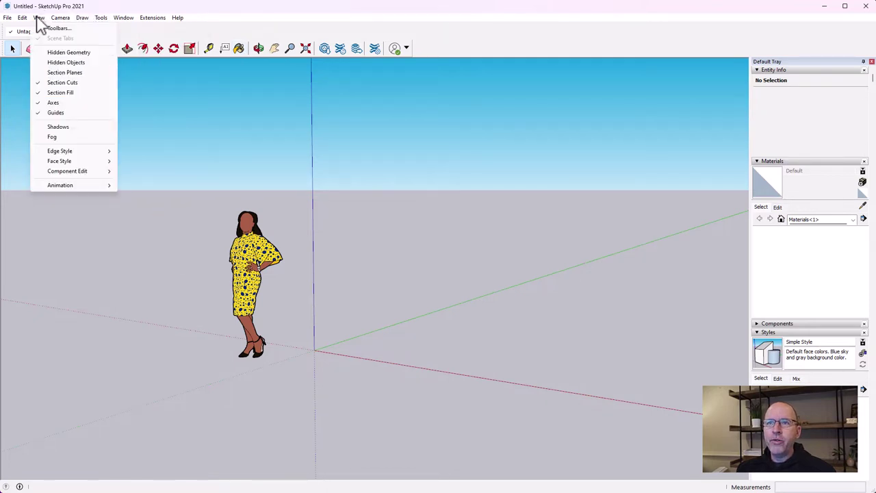
click(52, 28)
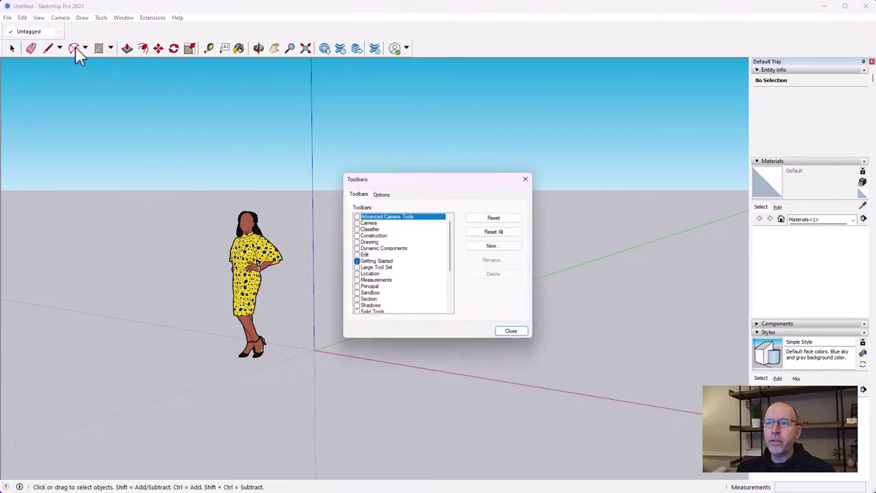
click(355, 261)
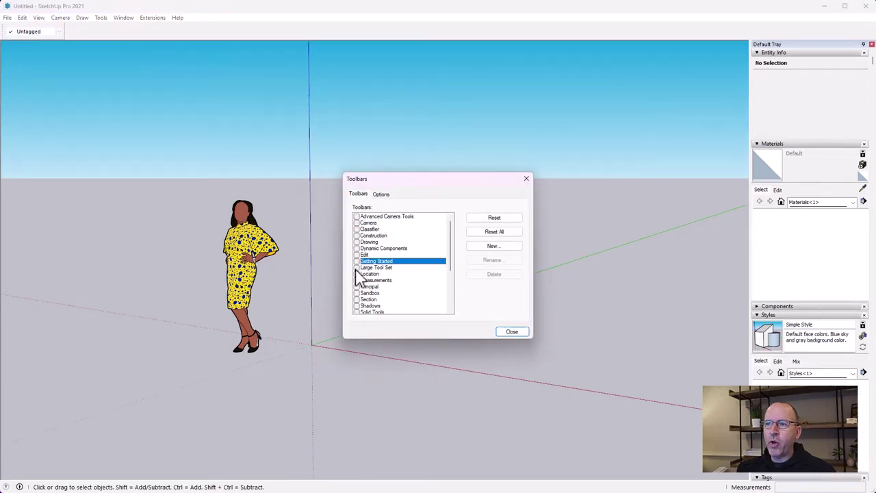
click(356, 266)
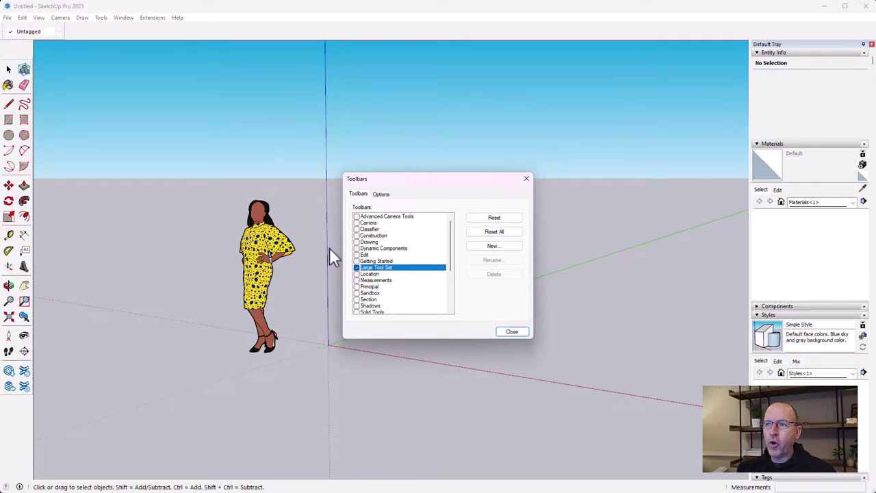
click(510, 331)
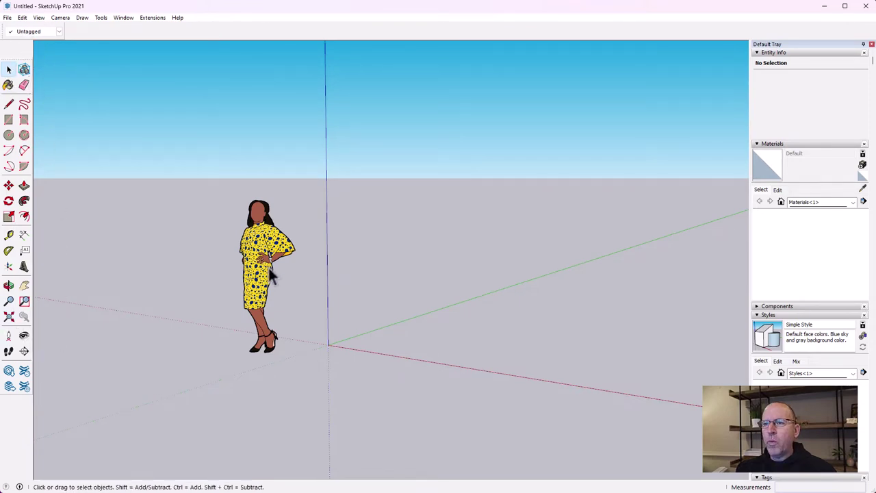
click(256, 247)
Step: Delete the woman figure and draw a 10',20' rectangle from the origin on the ground plane
key(Delete)
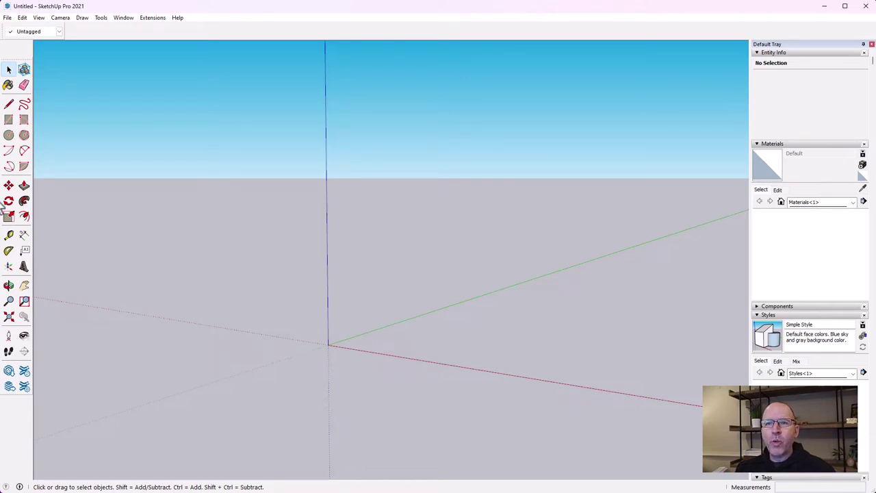
click(9, 120)
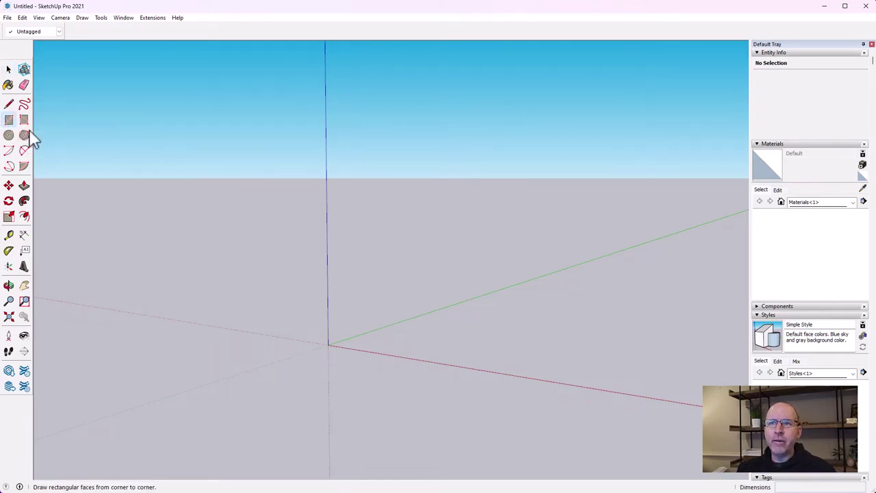
click(328, 343)
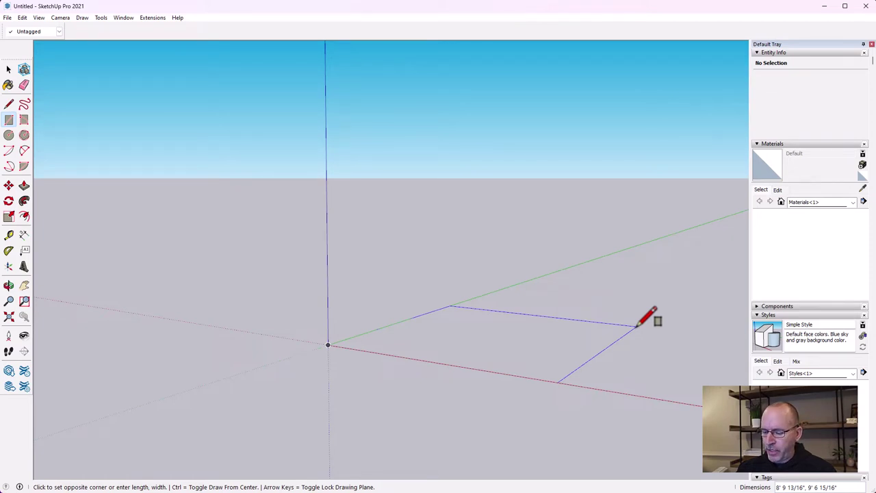
text(10',20)
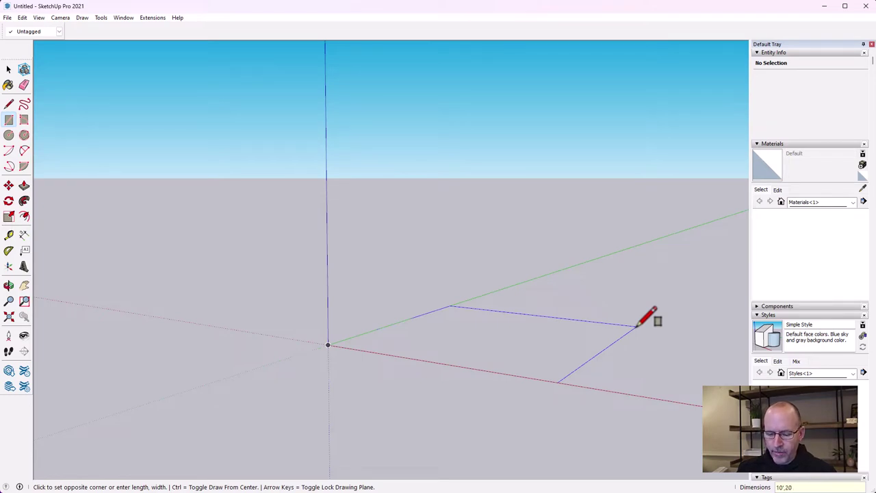
text(')
key(Return)
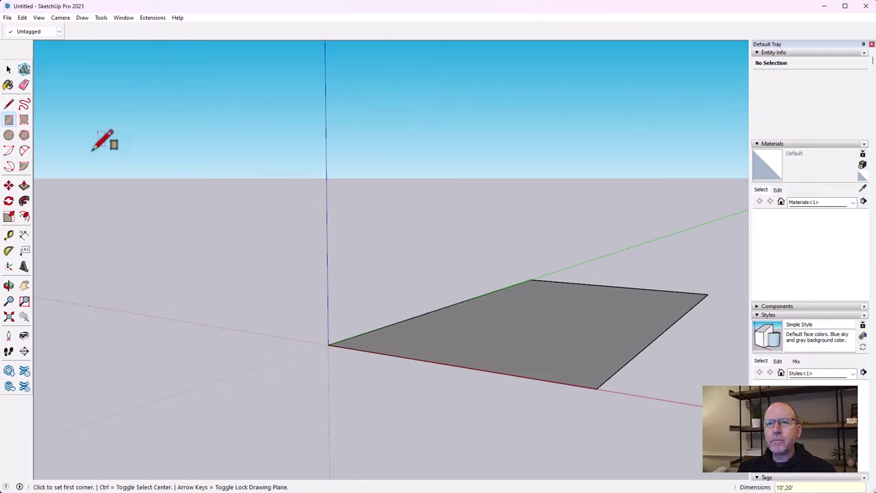
Step: Push/pull the 10' by 20' rectangle upward to about 8' 1 1/4" tall
click(24, 185)
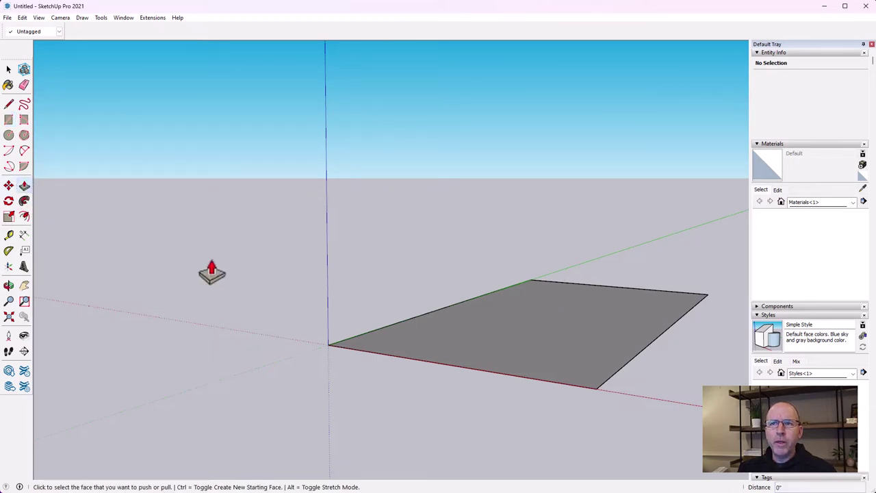
click(535, 335)
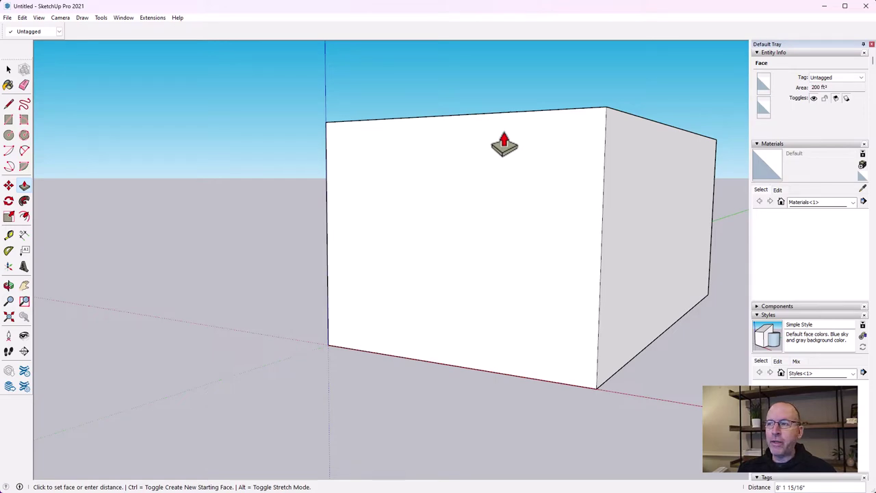
click(505, 145)
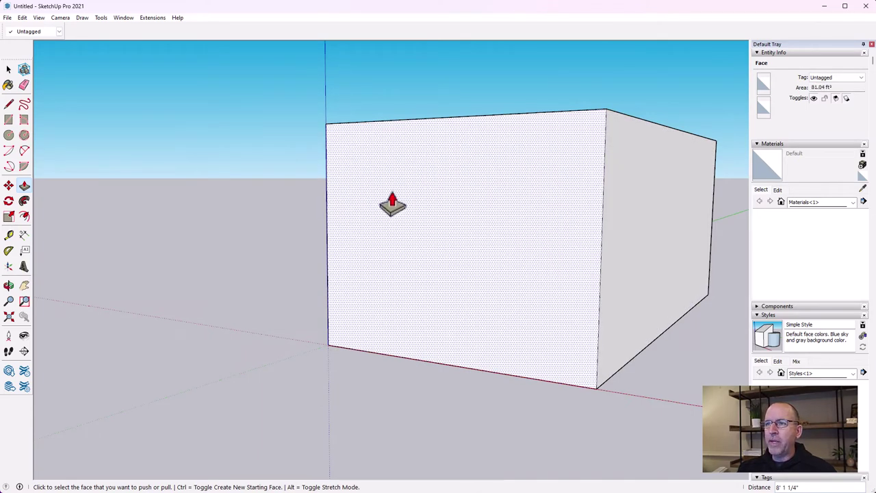
Step: Draw a rectangle on the box's front wall
click(8, 119)
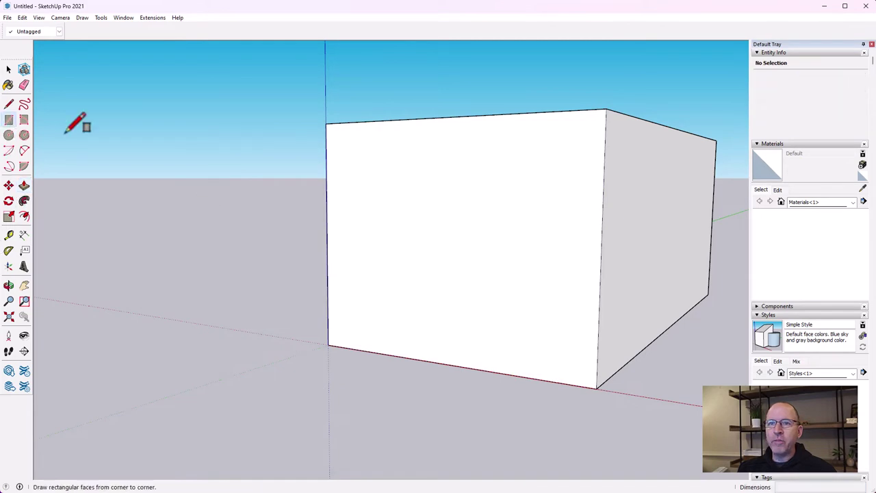
click(406, 180)
click(497, 267)
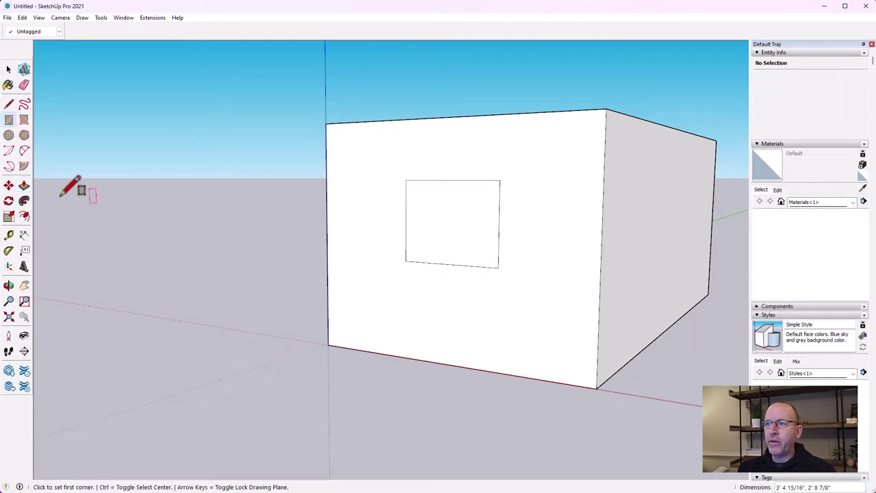
Step: Push the new rectangle into the wall to form a recess, then window-select the entire box
click(24, 184)
click(414, 252)
click(501, 236)
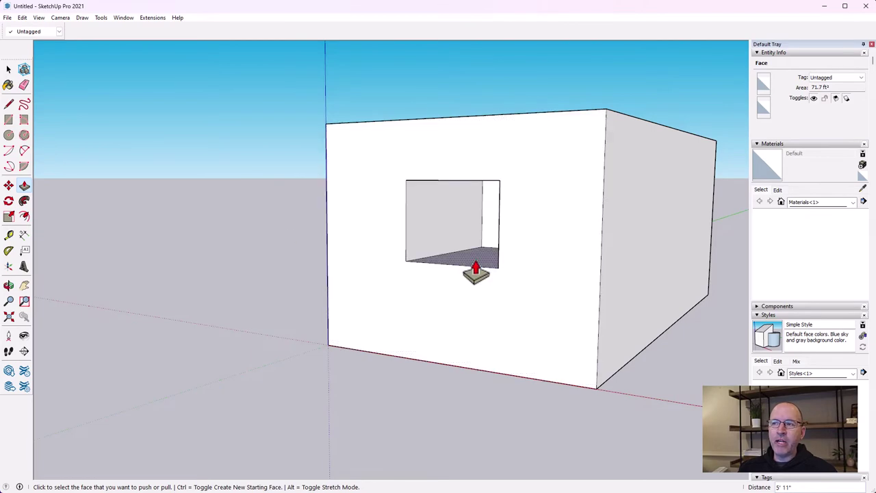
click(8, 69)
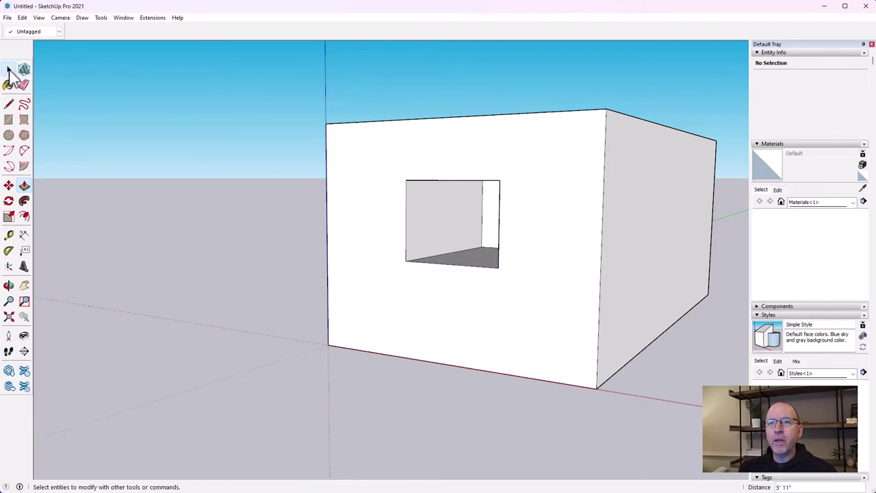
drag(263, 78, 730, 453)
Step: Delete the selected practice box and zoom in toward the empty origin
key(Delete)
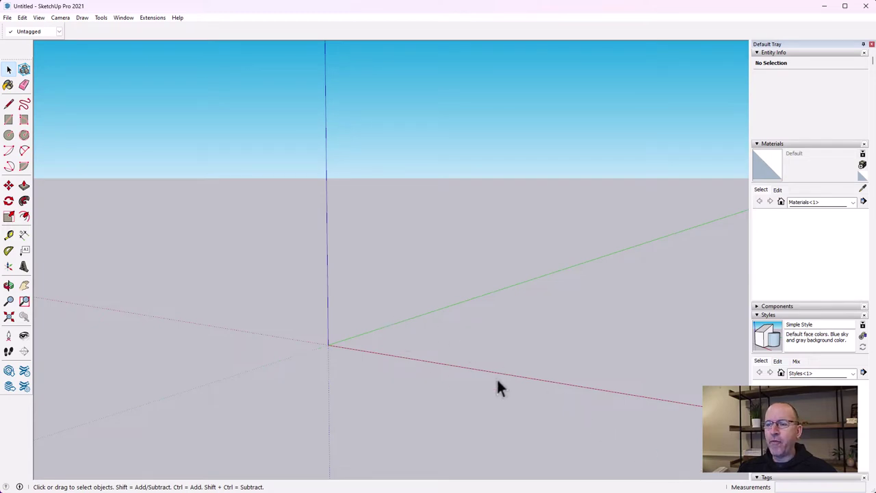
scroll(417, 293, up, 4)
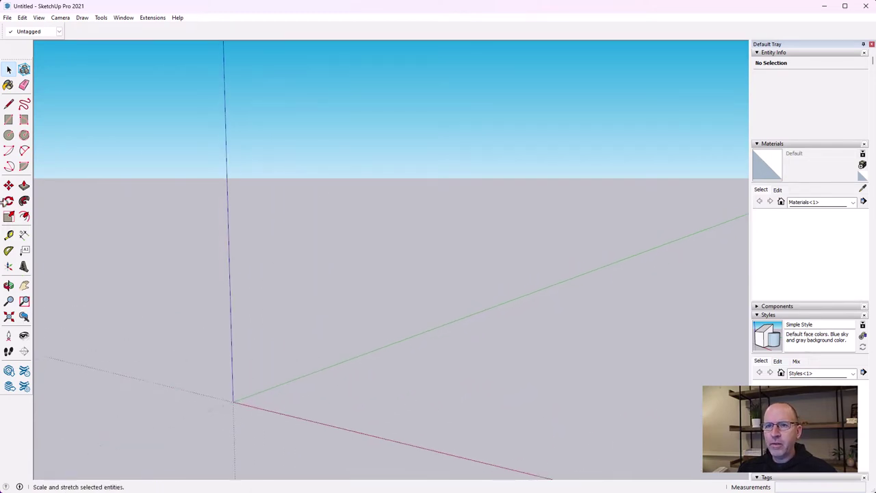
click(8, 119)
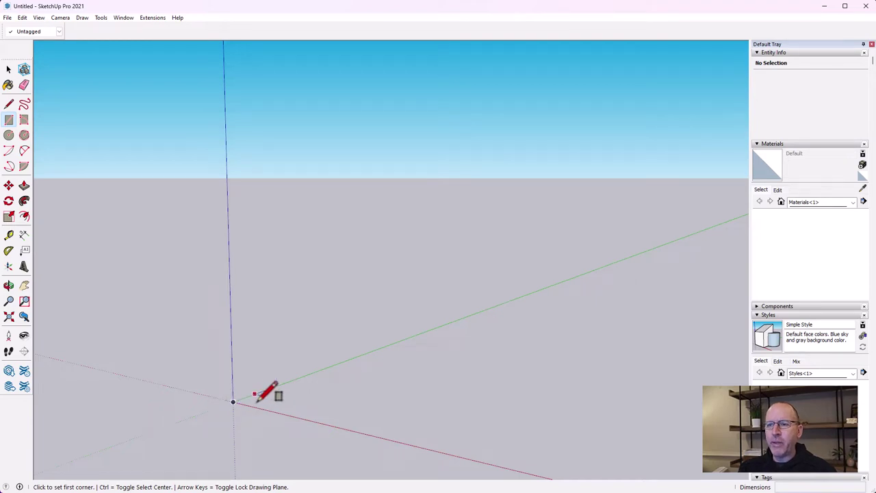
Step: Draw a 1' by 1.5" rectangle at the origin and check its width with the Tape Measure
click(233, 402)
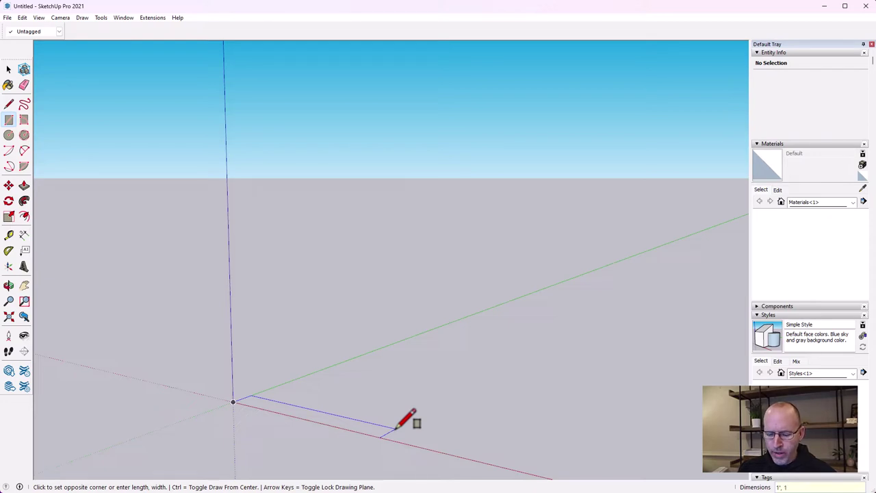
key(Return)
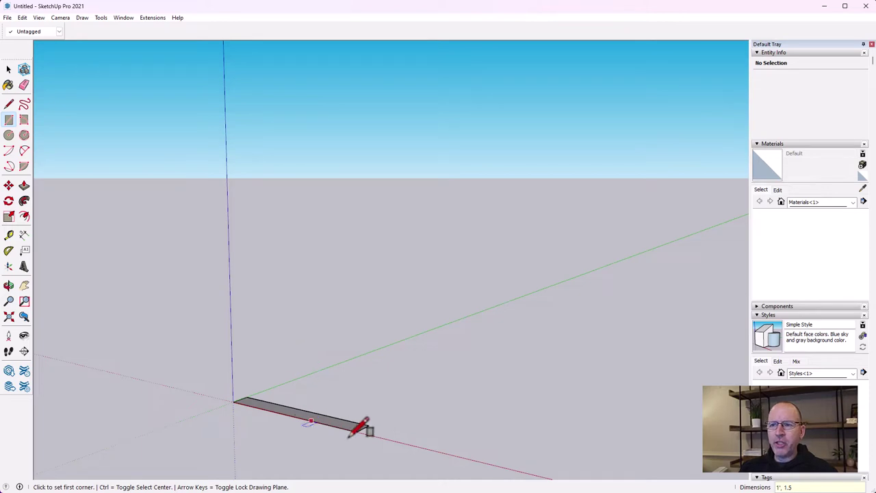
click(8, 235)
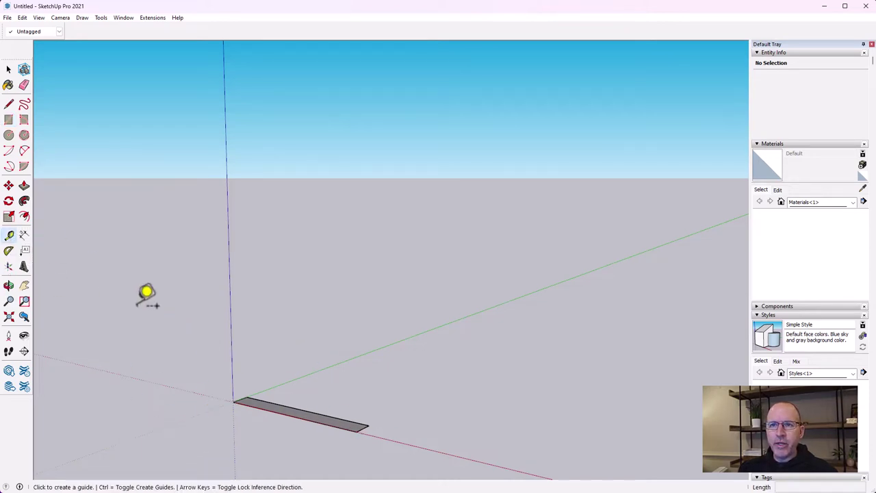
click(292, 416)
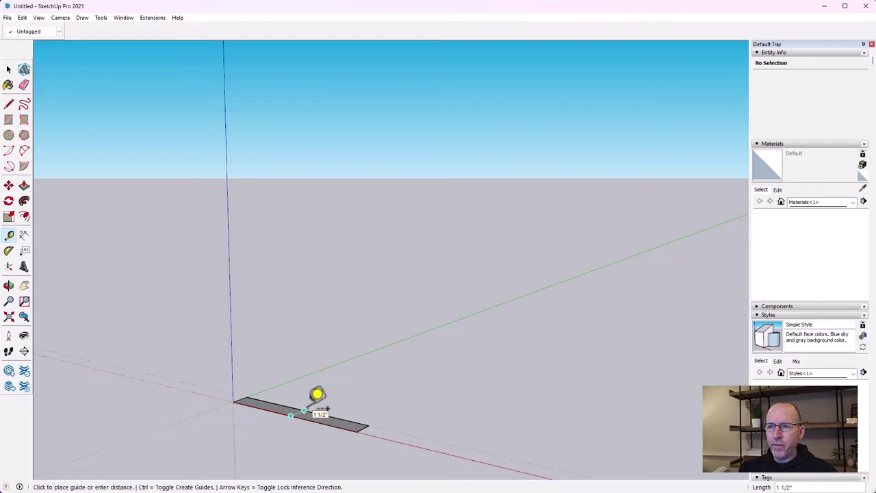
key(Escape)
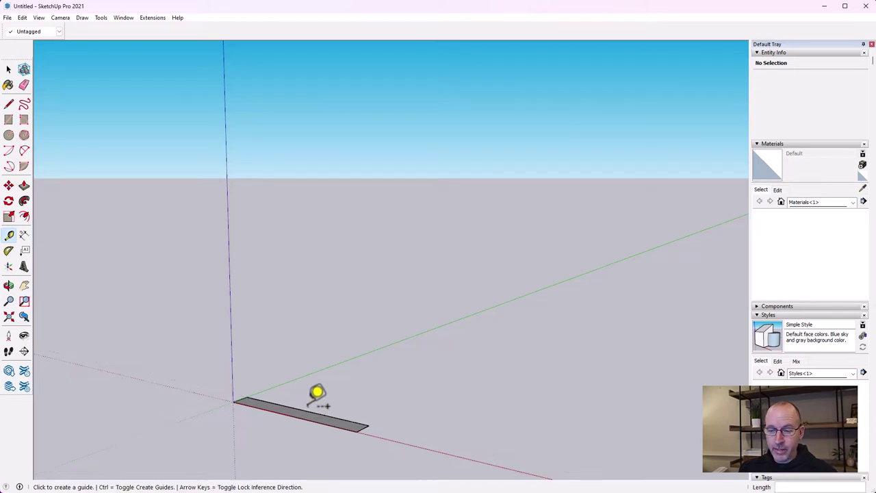
click(246, 397)
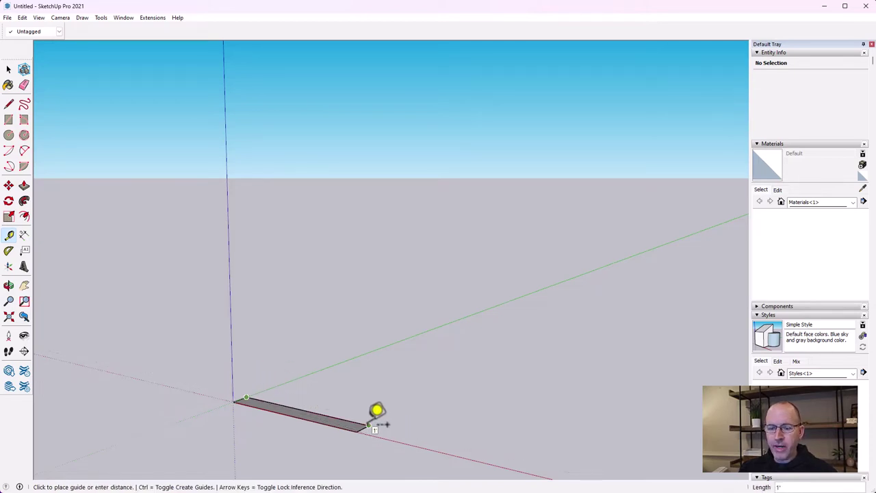
key(Escape)
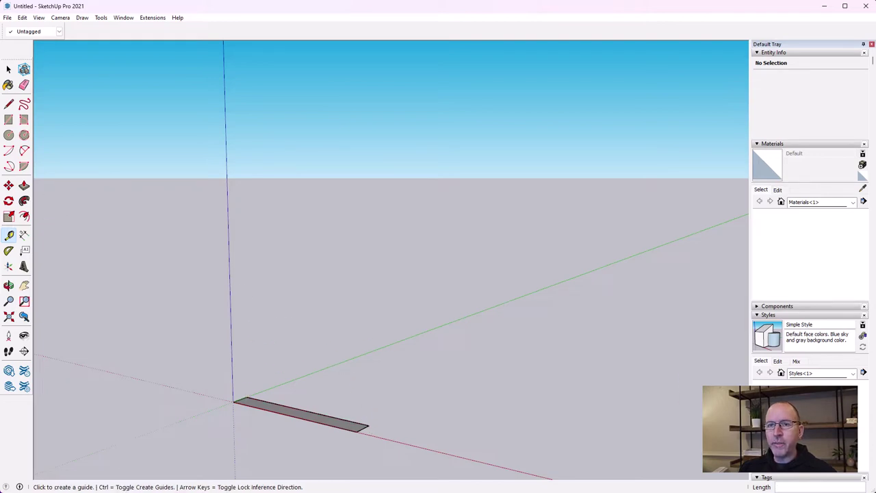
Step: Push/pull the 1' by 1 1/2" rectangle up 7.25" into a solid board block
click(24, 186)
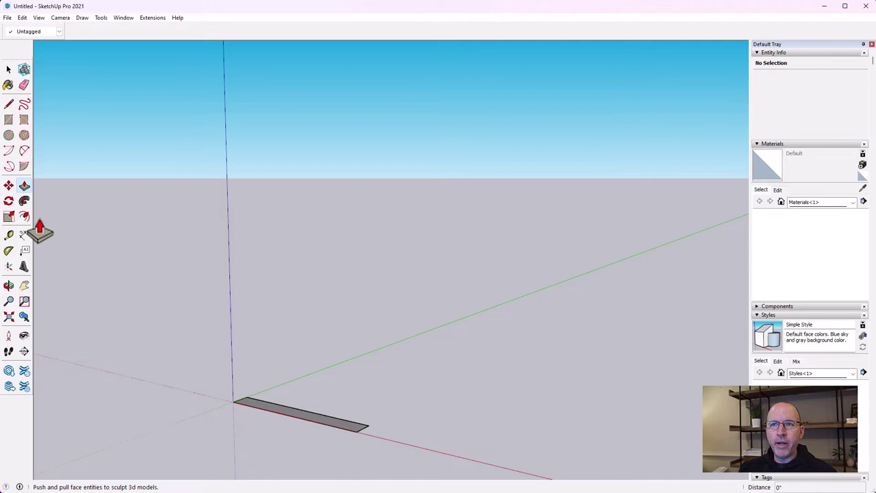
click(256, 413)
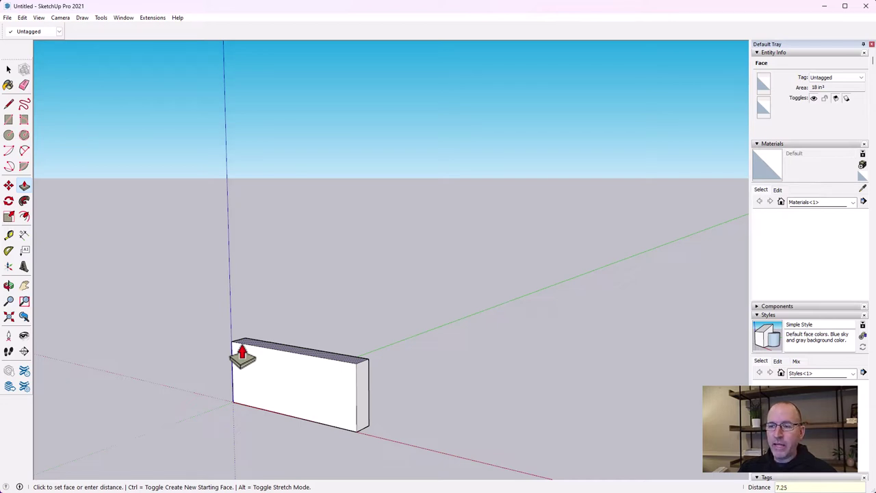
text(7.25)
key(Return)
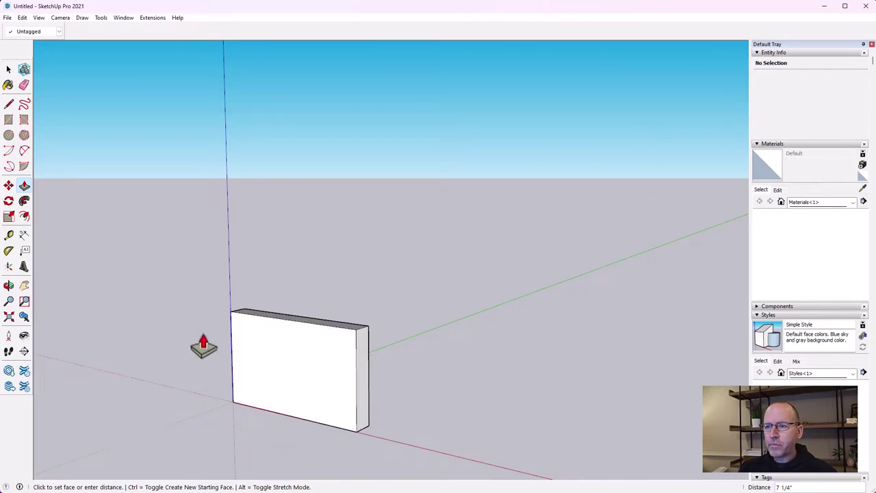
click(260, 360)
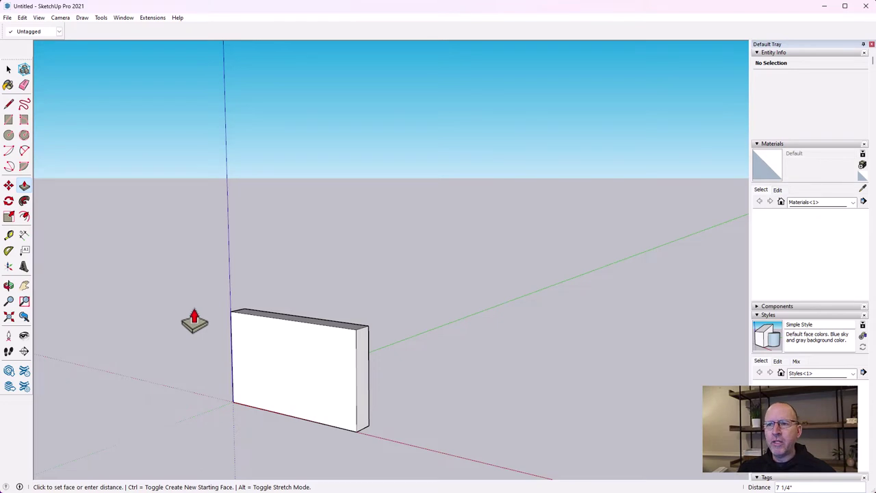
Step: Window-select the whole 1' by 1 1/2" by 7 1/4" board block, all 18 faces and edges
click(14, 71)
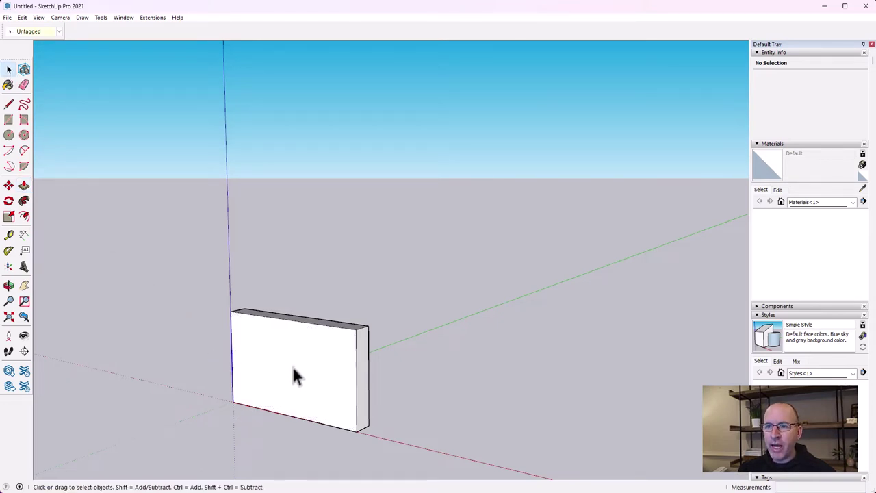
click(355, 371)
click(336, 327)
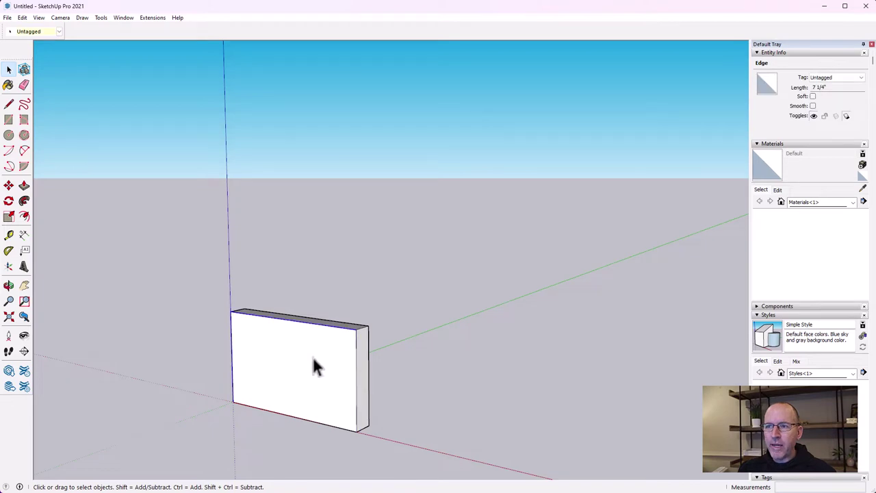
click(313, 358)
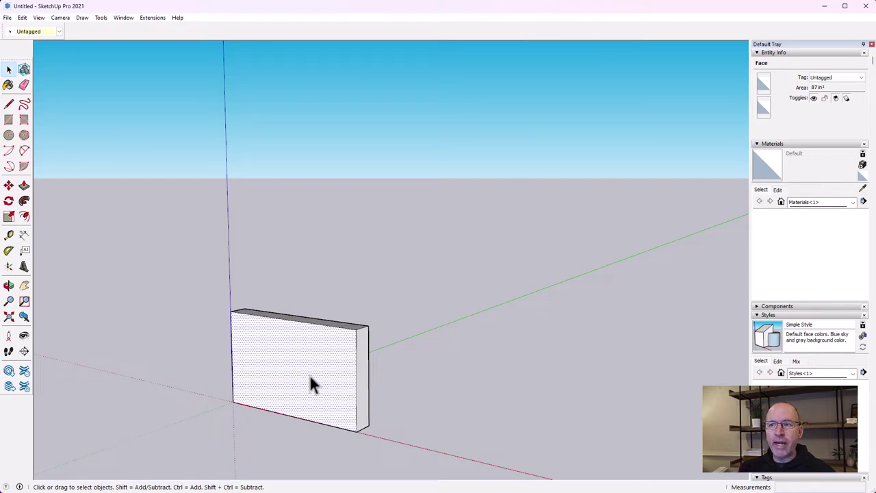
click(322, 321)
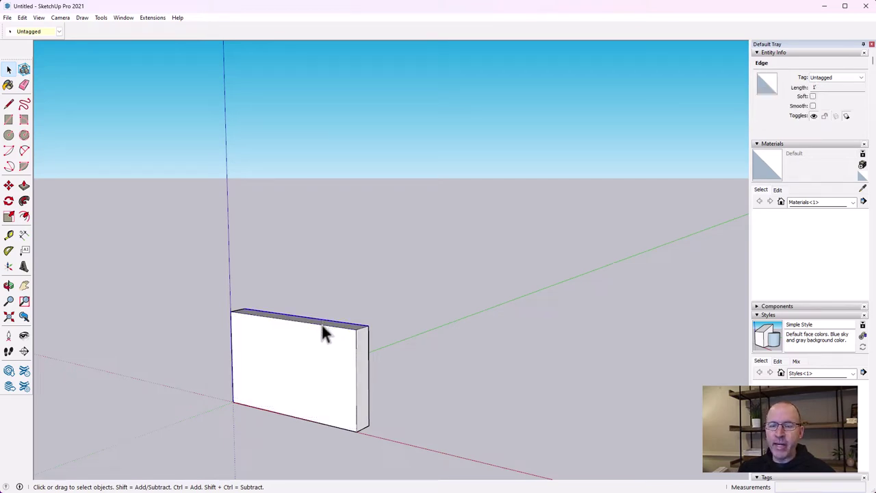
drag(150, 264, 508, 480)
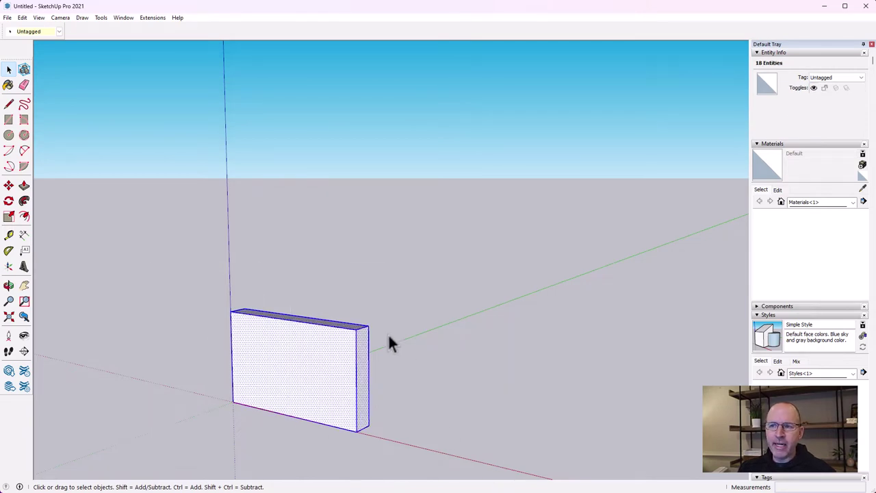
click(423, 363)
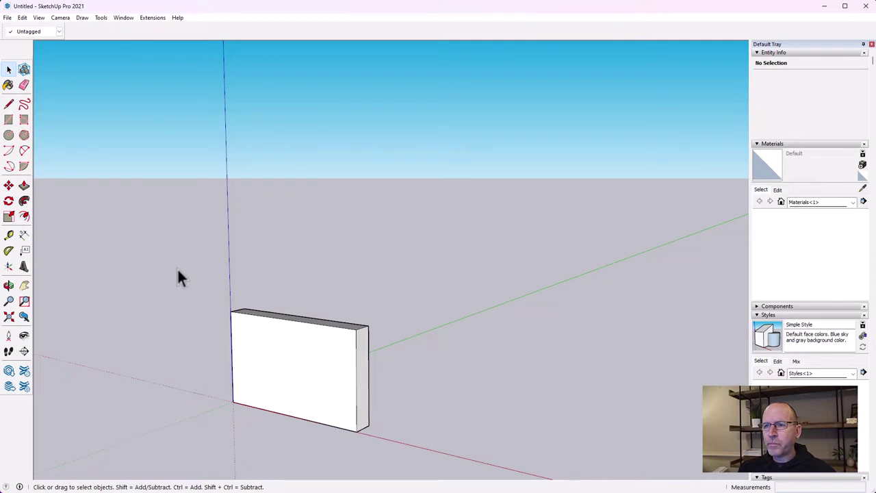
drag(163, 255, 439, 445)
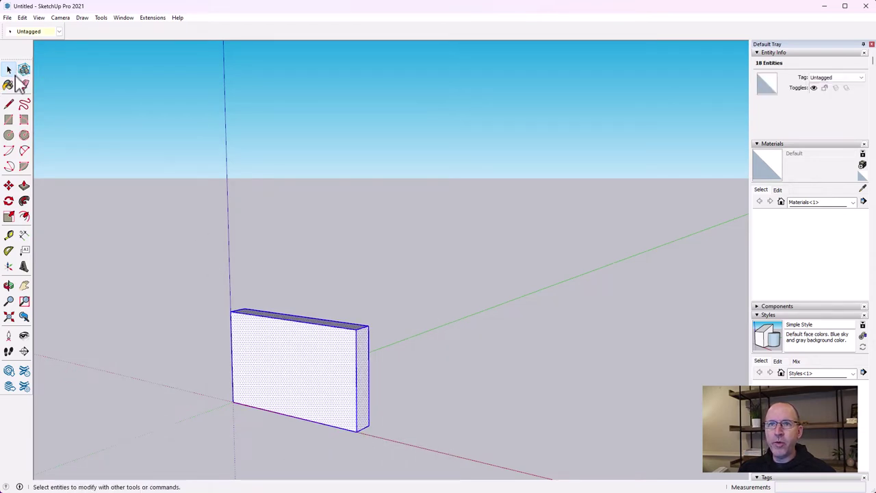
drag(145, 222, 452, 460)
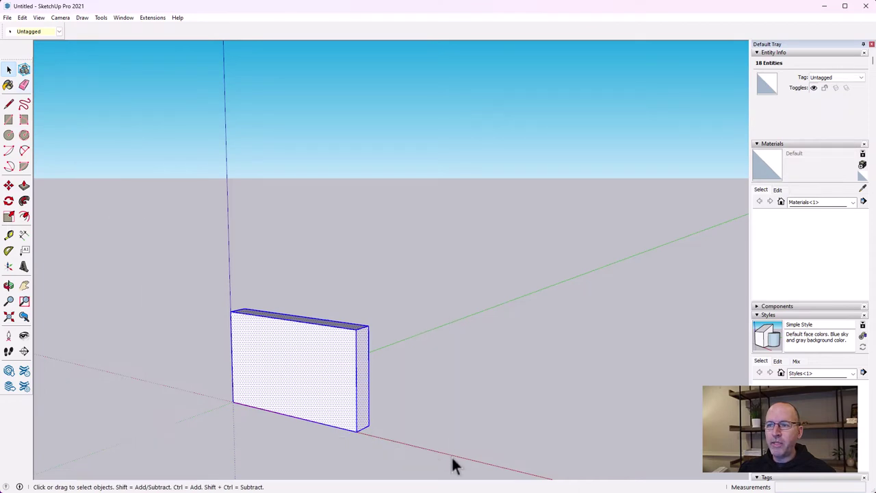
Step: Make the selected block a component with the definition name 'Subfloor Joist'
click(25, 71)
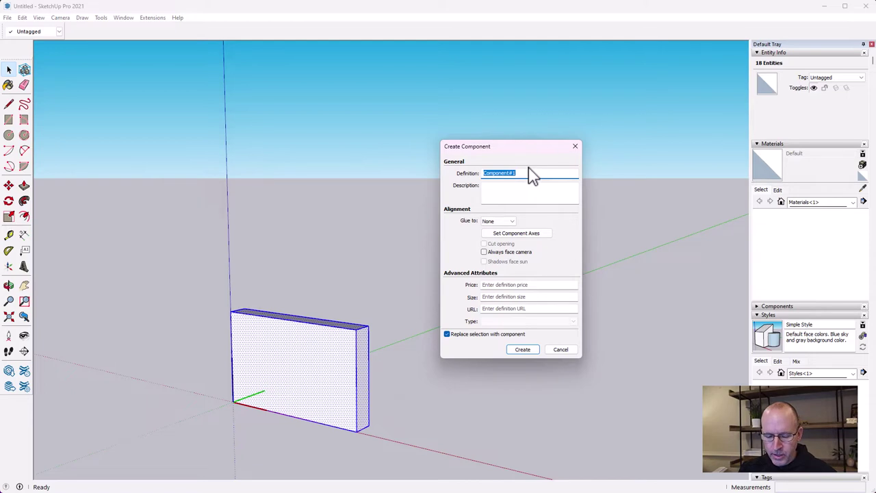
text(S)
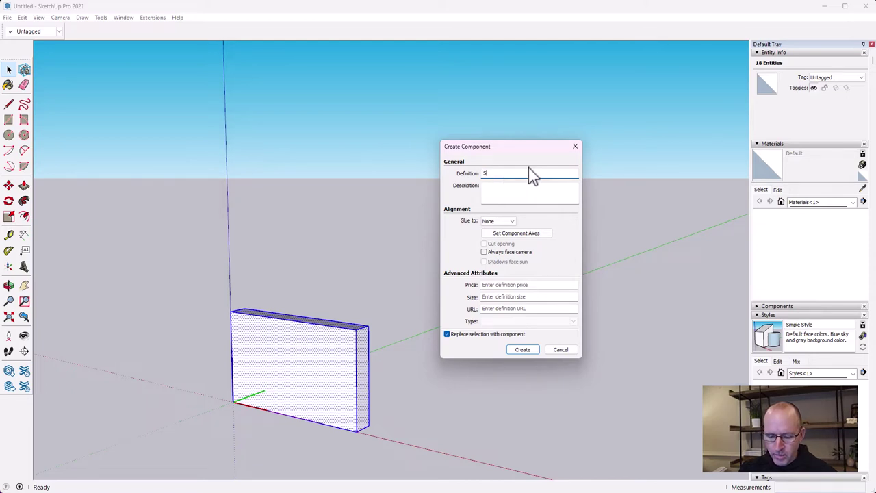
text(ubfloor)
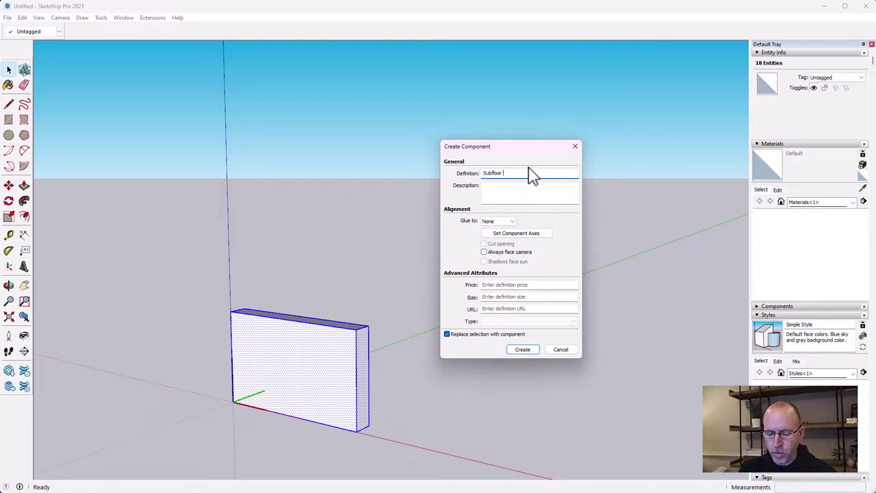
text( Joist)
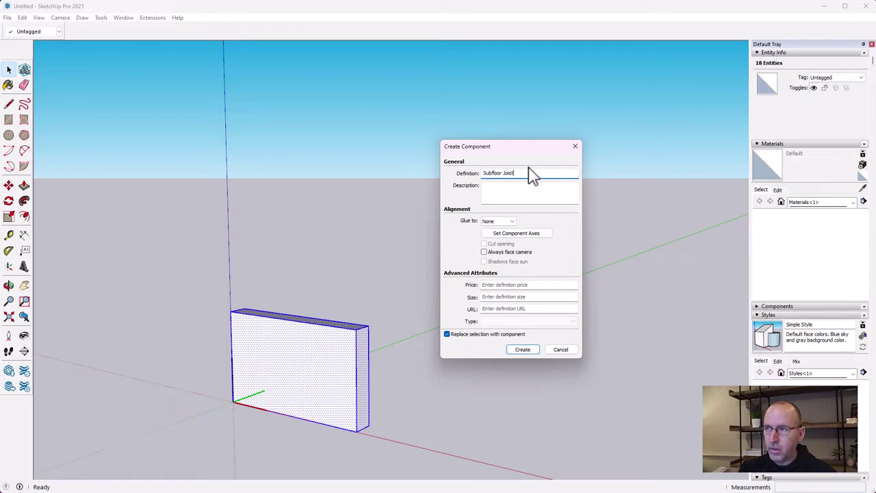
click(513, 351)
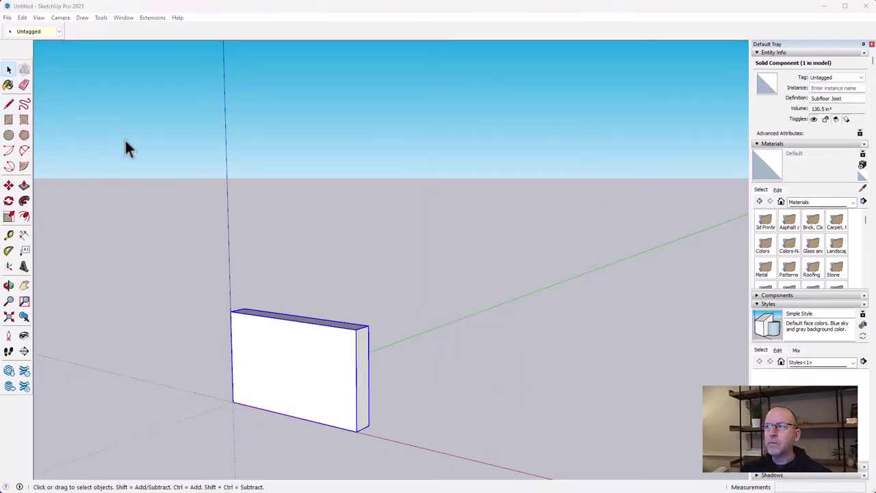
Step: With the Paint Bucket, choose 0035_Tan from the Colors-Named materials
click(8, 86)
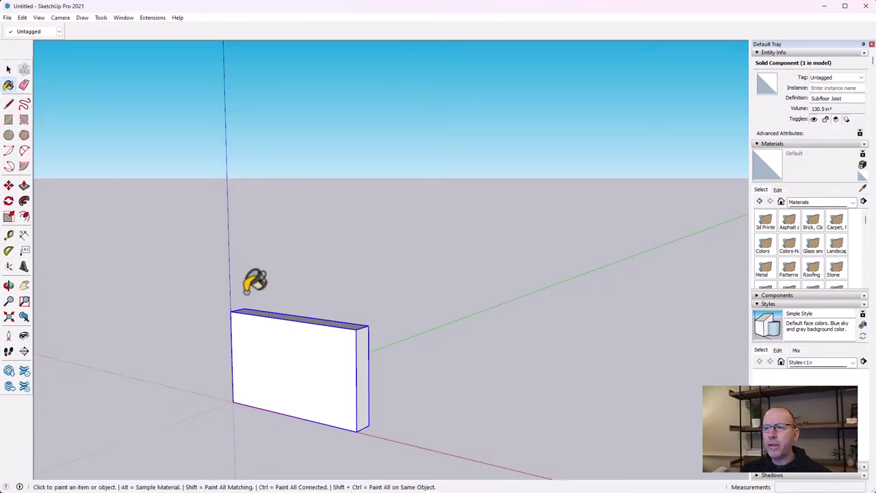
click(812, 202)
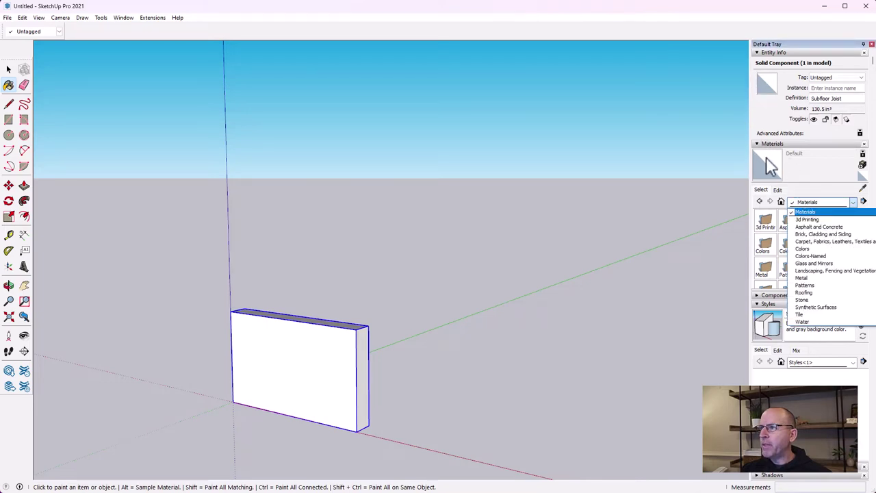
click(812, 256)
scroll(800, 243, down, 3)
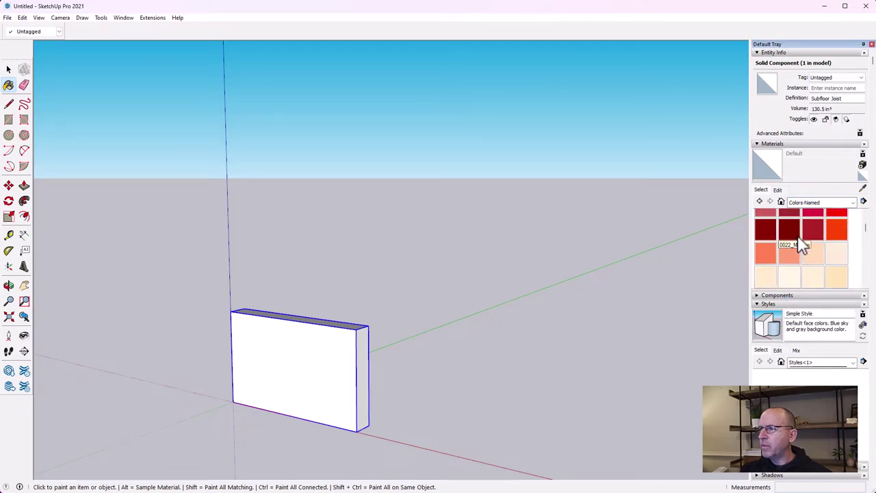
scroll(816, 253, down, 3)
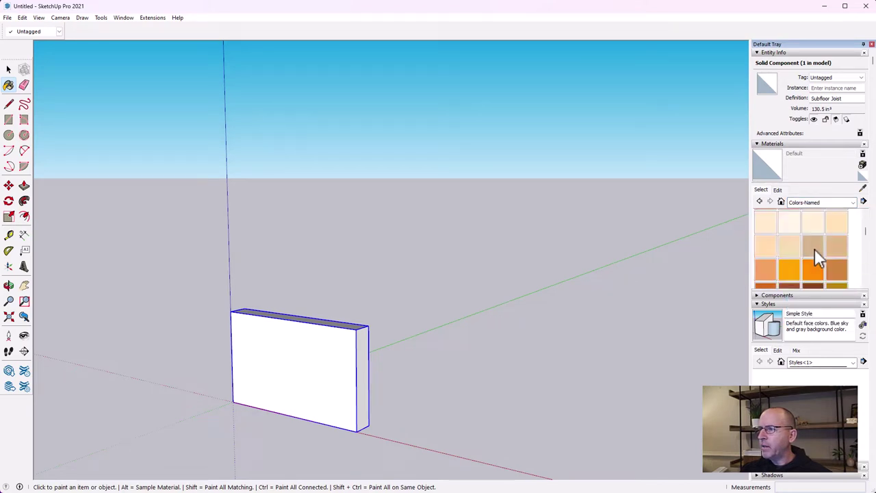
click(813, 245)
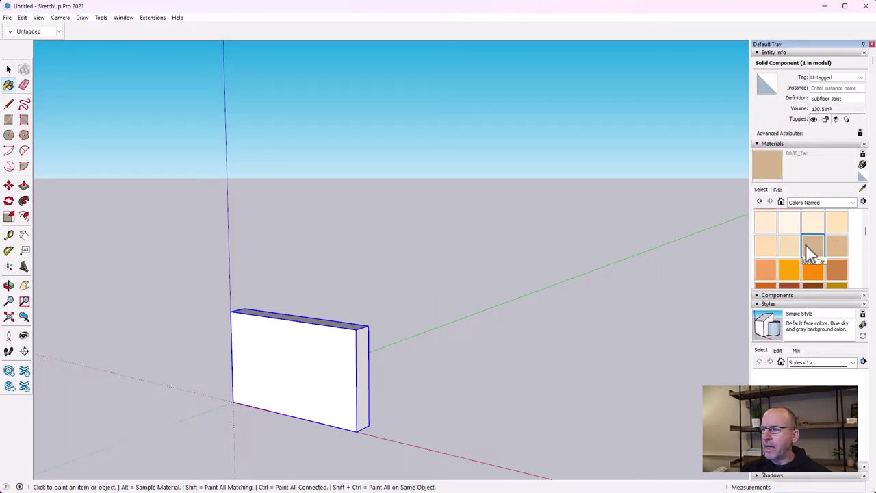
Step: Try the Wood Veneer 02 and Wood Floor Parquet textures on the joist
click(821, 203)
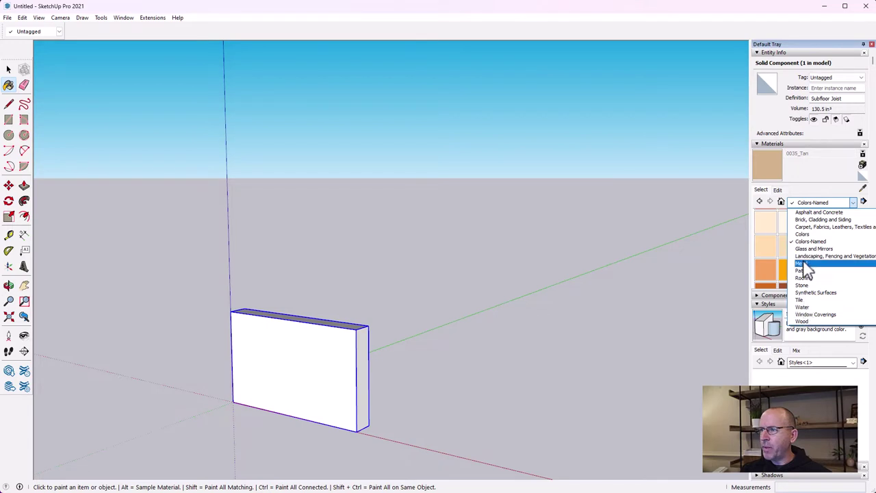
click(802, 321)
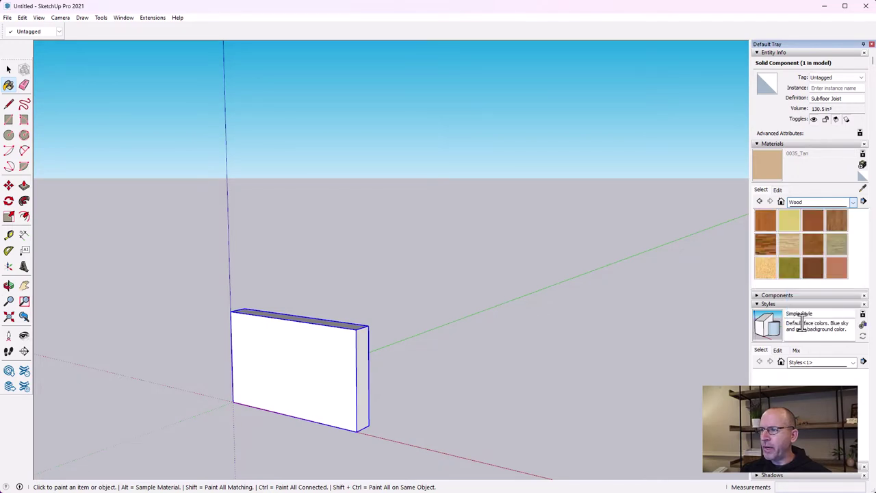
click(836, 267)
click(350, 354)
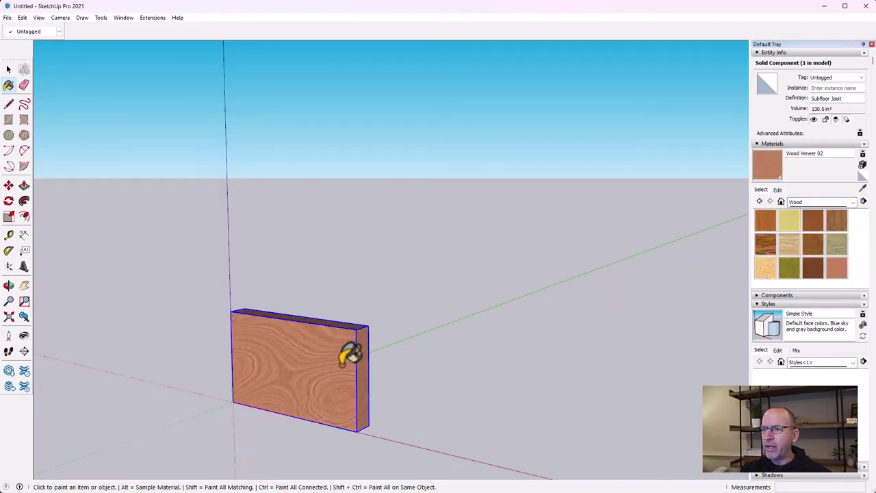
click(834, 246)
click(325, 367)
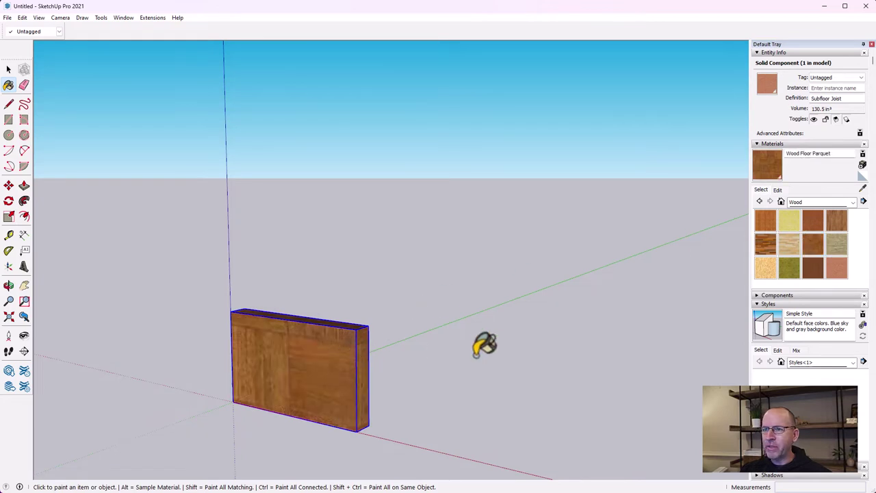
Step: Repaint the joist with 0035_Tan from the Colors-Named collection
click(842, 202)
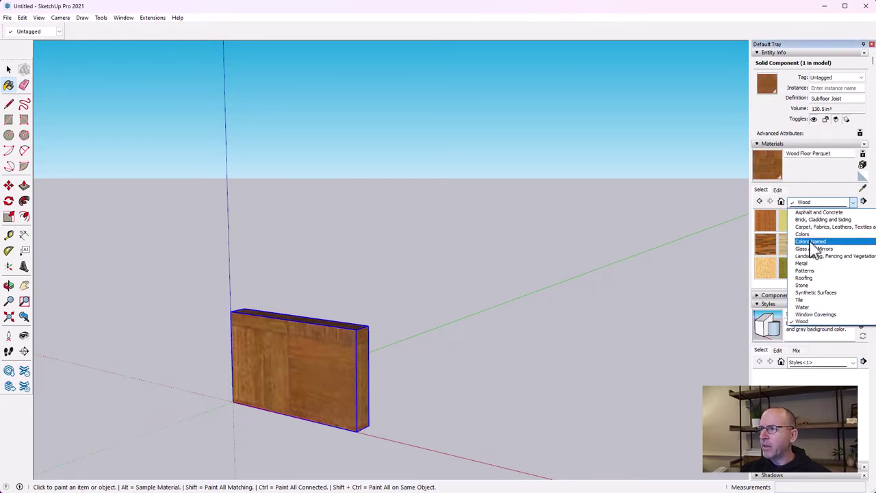
click(812, 243)
scroll(817, 269, down, 4)
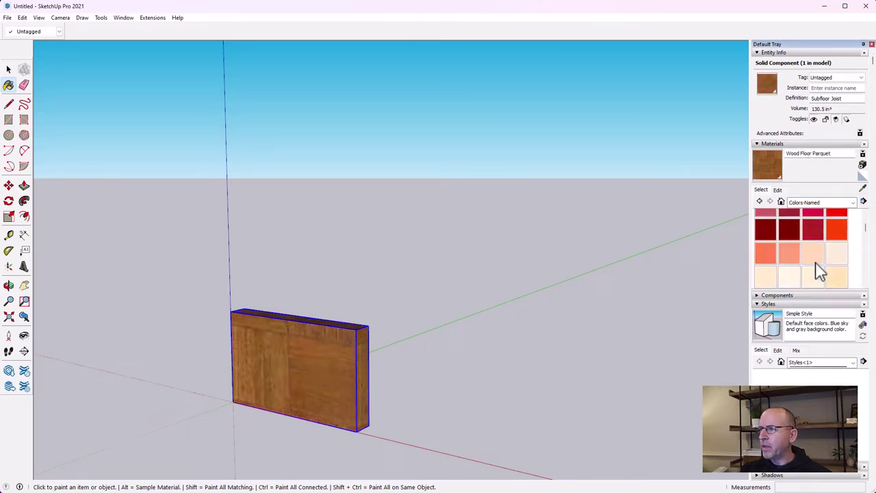
scroll(818, 267, down, 3)
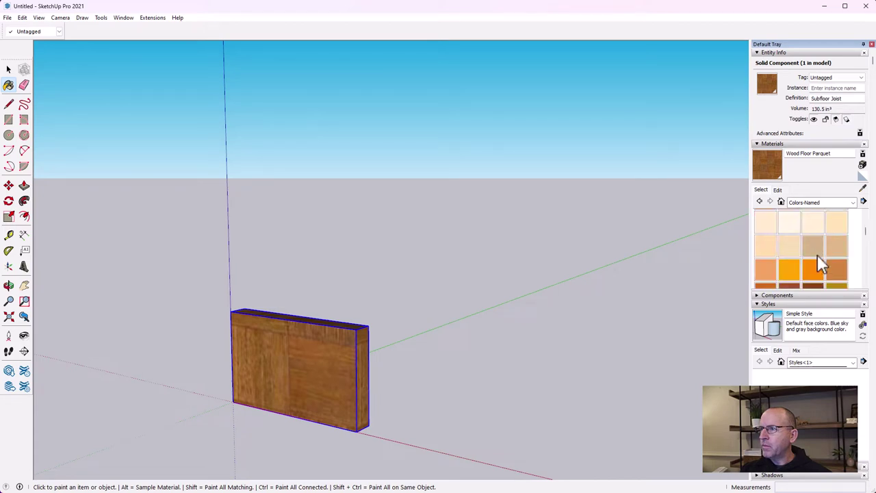
click(818, 249)
click(356, 360)
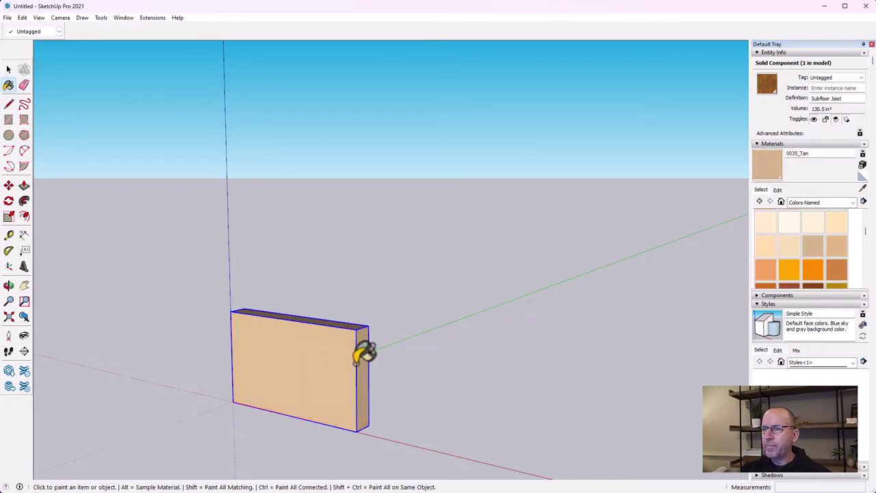
click(9, 69)
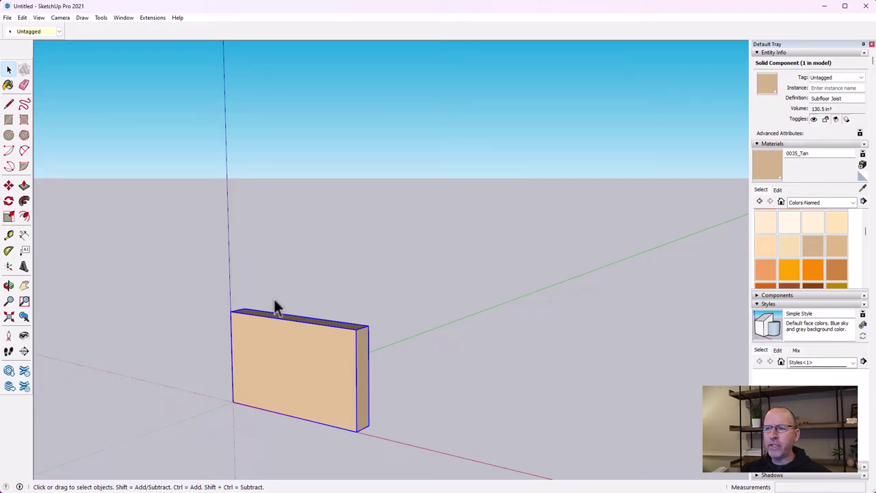
scroll(277, 327, down, 5)
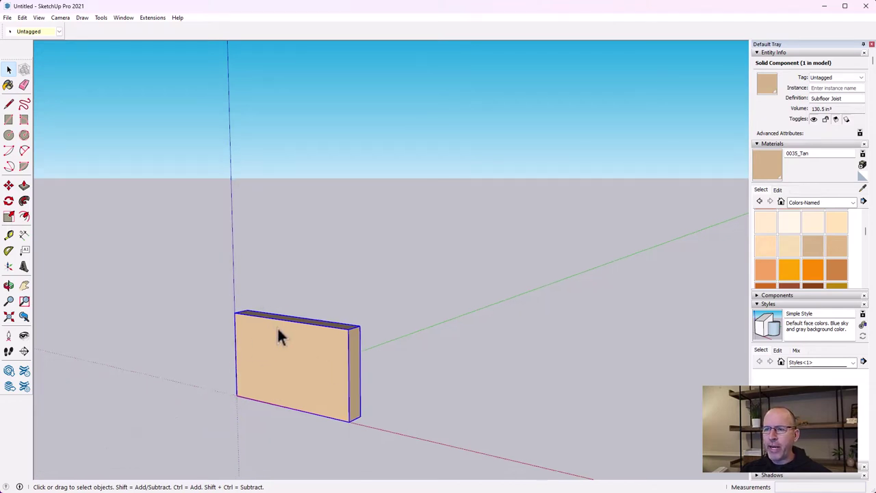
click(24, 285)
drag(488, 331, 284, 373)
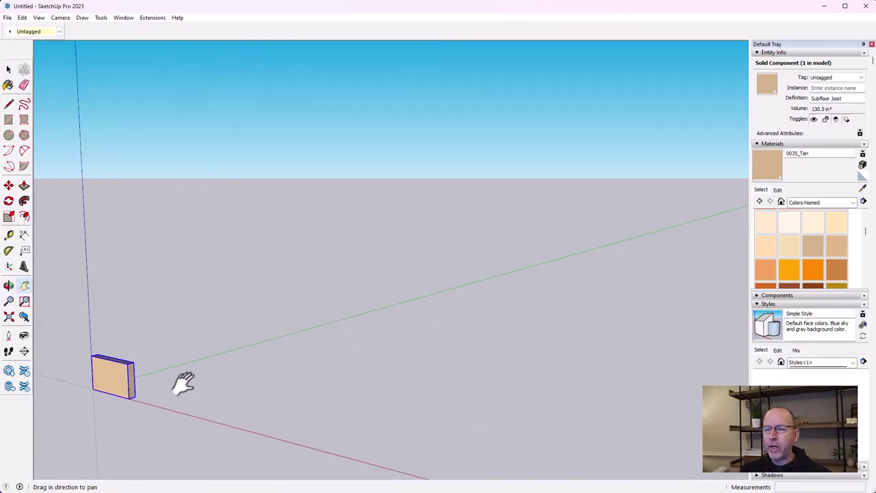
drag(171, 379, 329, 374)
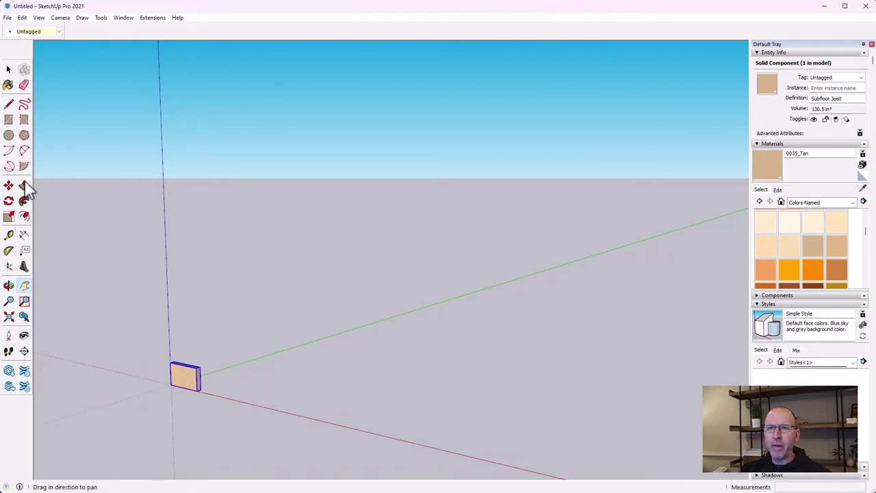
click(8, 69)
scroll(184, 379, up, 4)
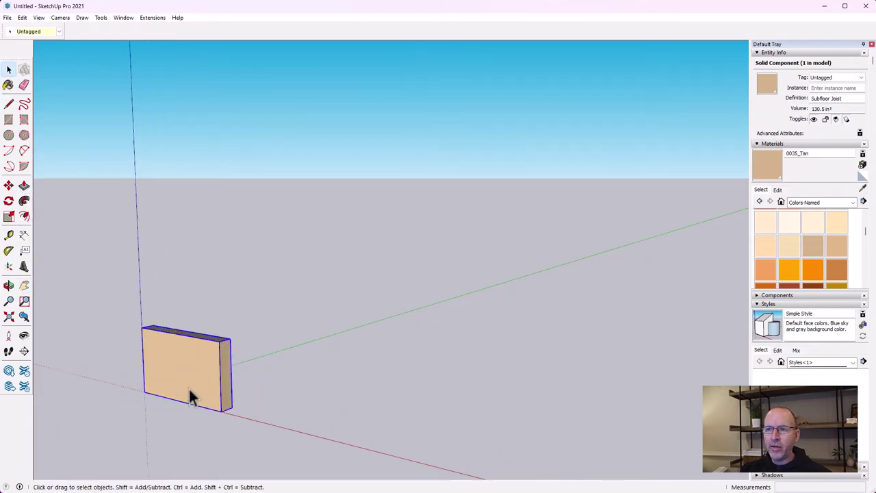
click(26, 186)
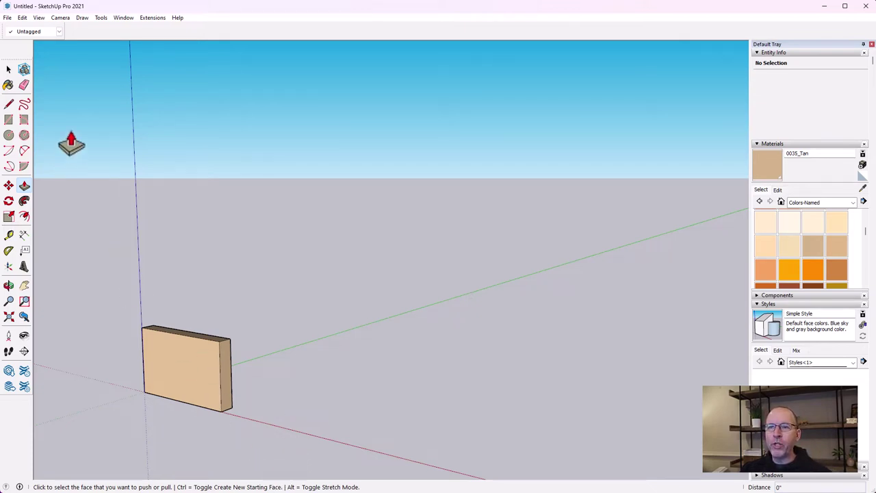
click(8, 69)
Step: Inside the Subfloor Joist component, push its end face out 19' along the red axis, then view the whole board
double_click(193, 373)
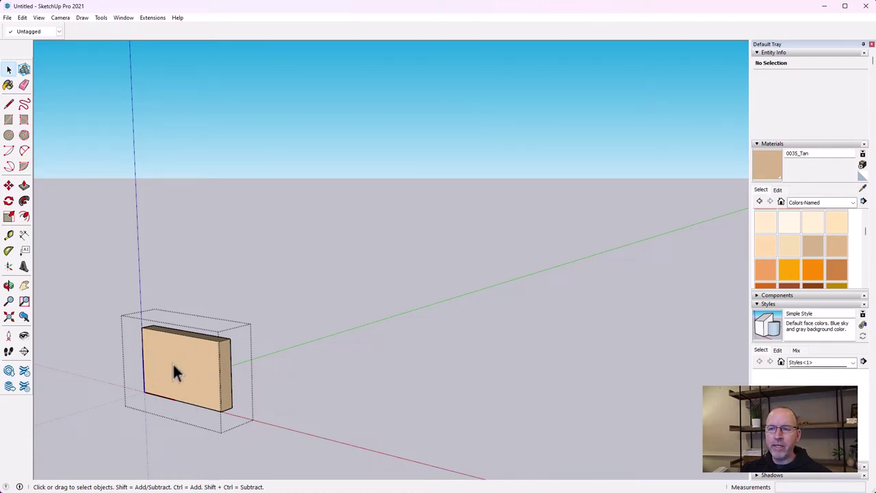
click(24, 187)
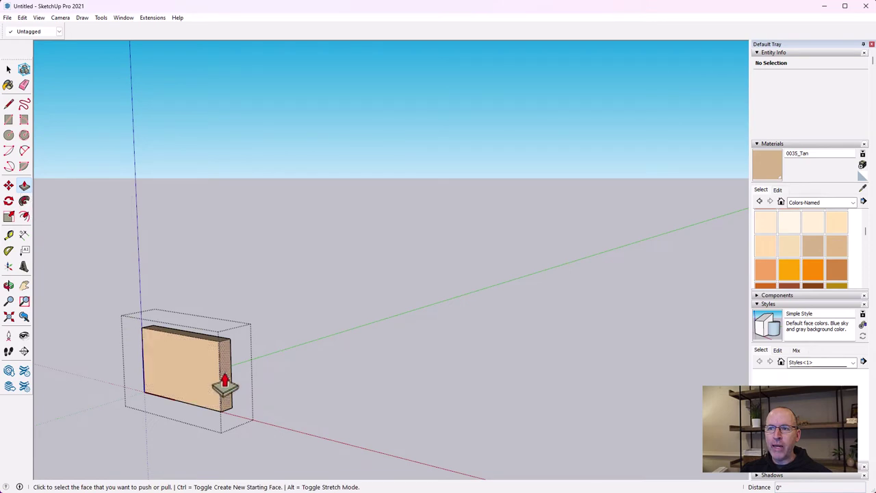
click(227, 385)
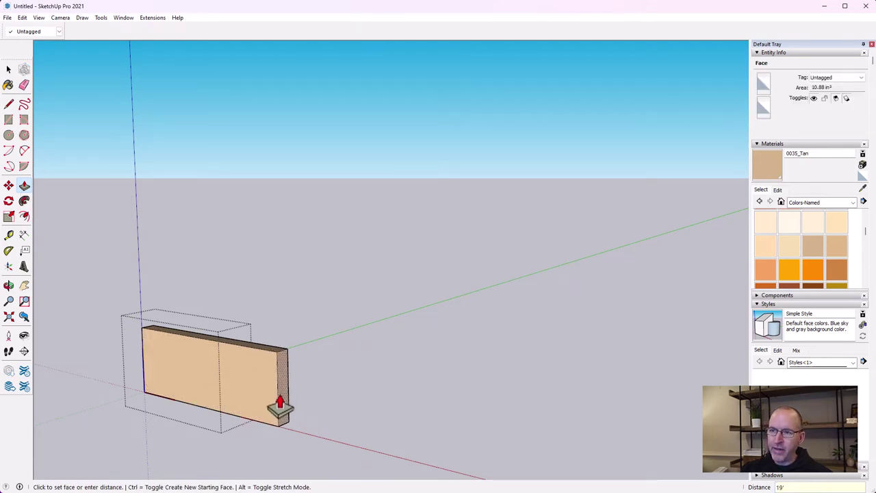
key(Return)
shift+middle_drag(200, 244, 276, 263)
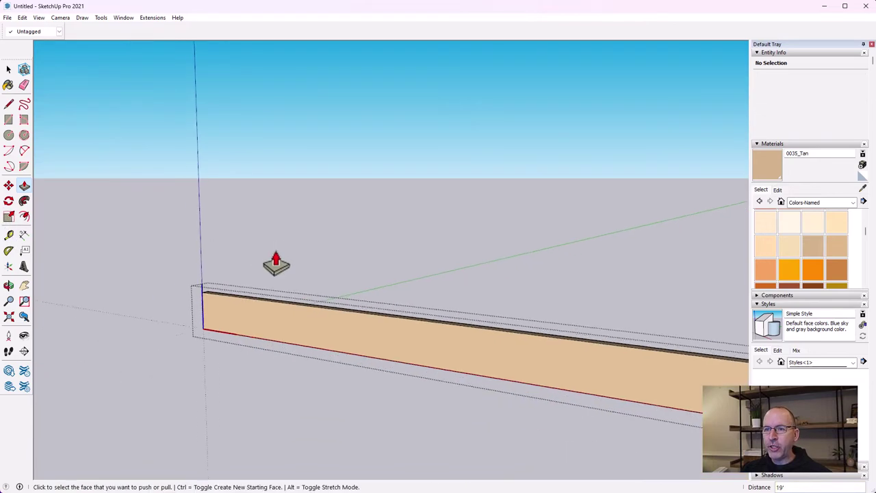
scroll(276, 263, down, 2)
click(24, 284)
drag(534, 259, 304, 280)
scroll(303, 280, down, 3)
click(8, 285)
drag(479, 177, 254, 283)
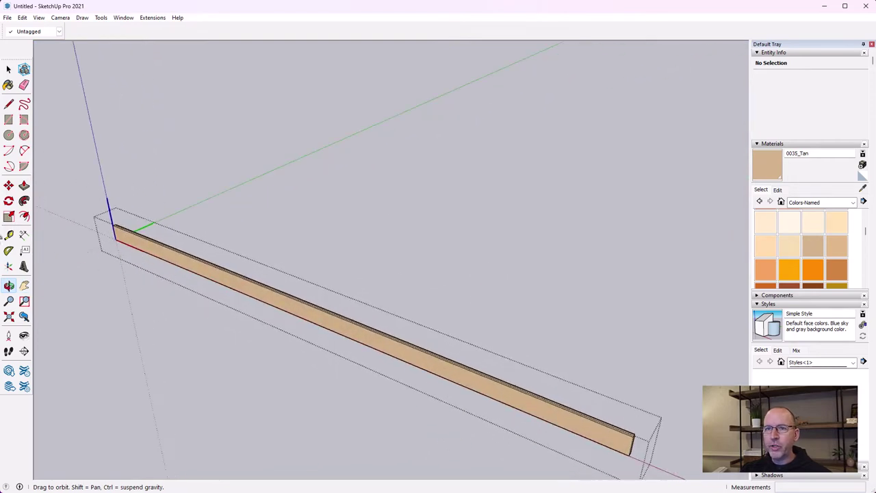
click(8, 103)
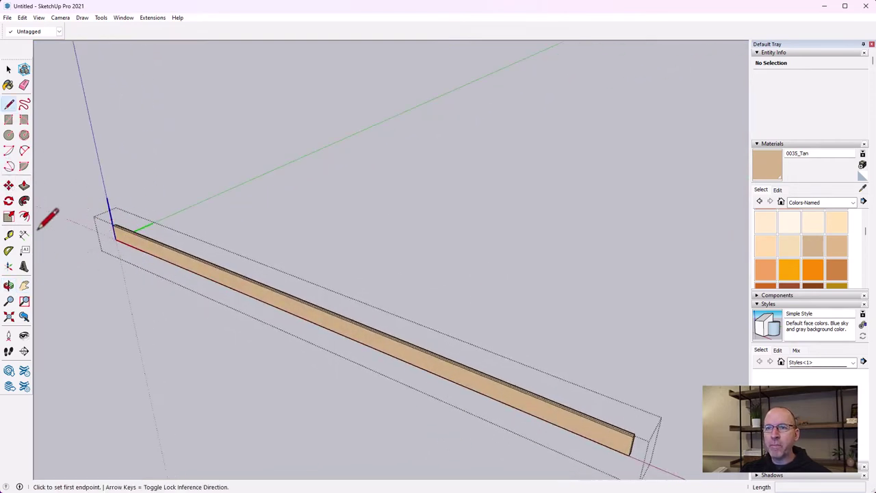
click(8, 234)
scroll(133, 215, up, 3)
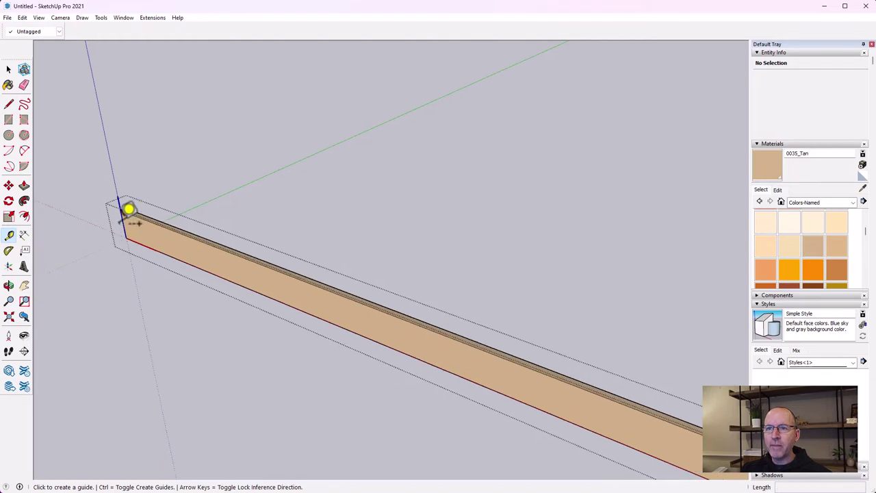
click(131, 212)
scroll(119, 214, down, 5)
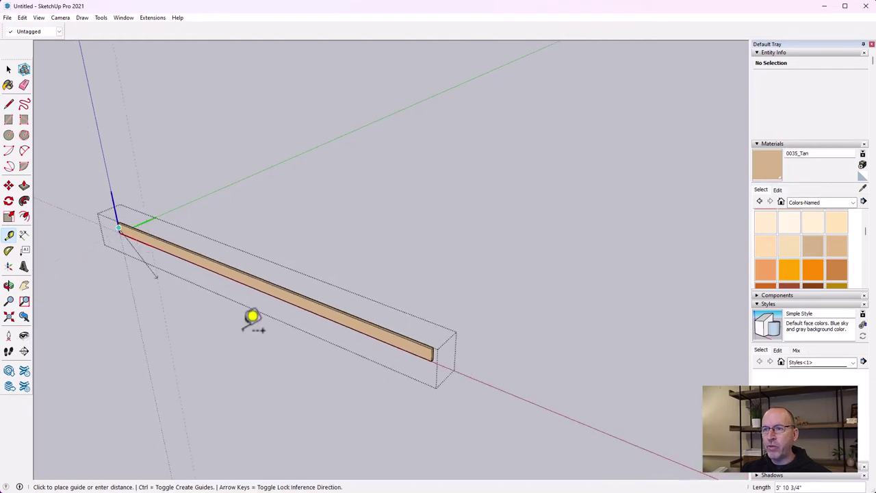
scroll(454, 417, up, 4)
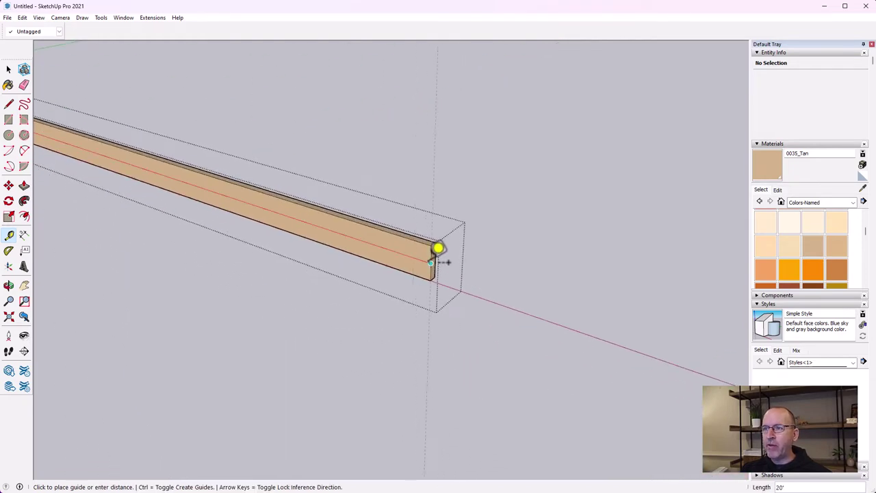
key(Escape)
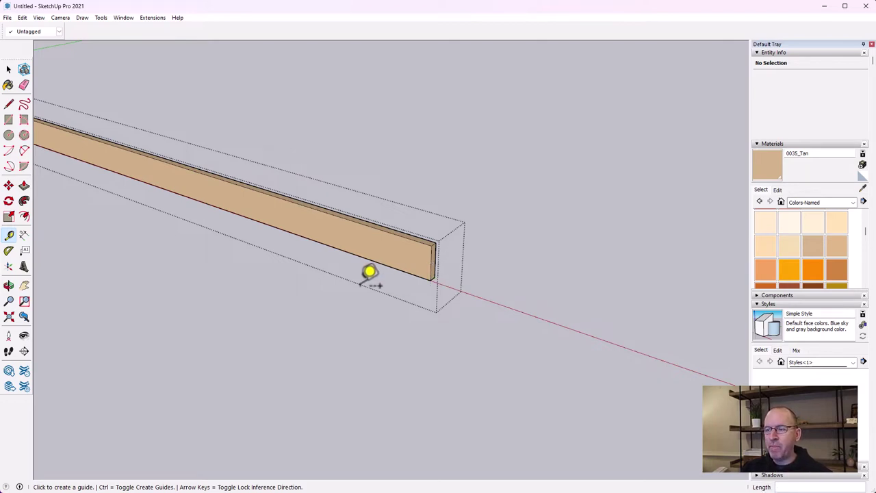
middle_drag(420, 225, 437, 226)
scroll(436, 226, down, 5)
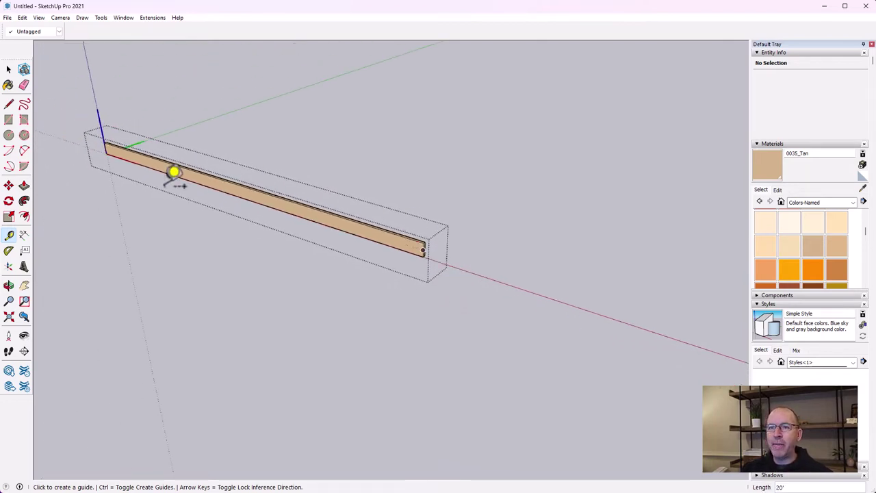
click(24, 284)
drag(287, 226, 421, 385)
scroll(421, 385, up, 4)
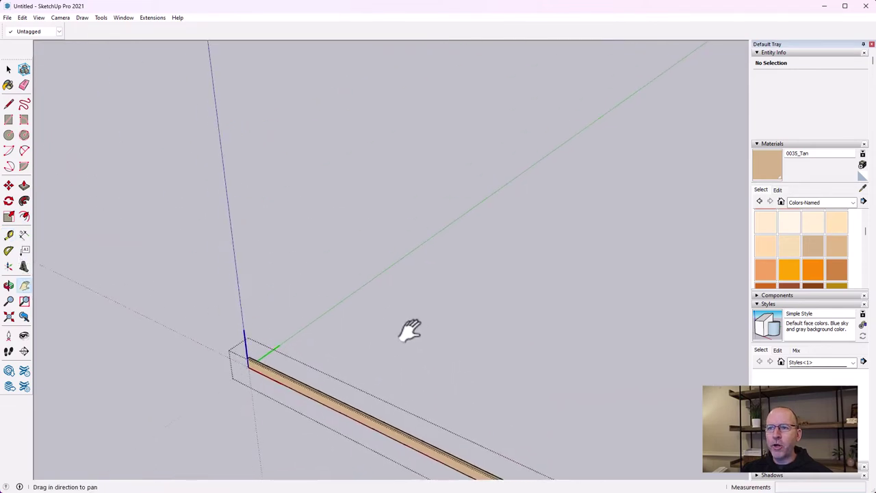
drag(410, 333, 307, 264)
click(9, 69)
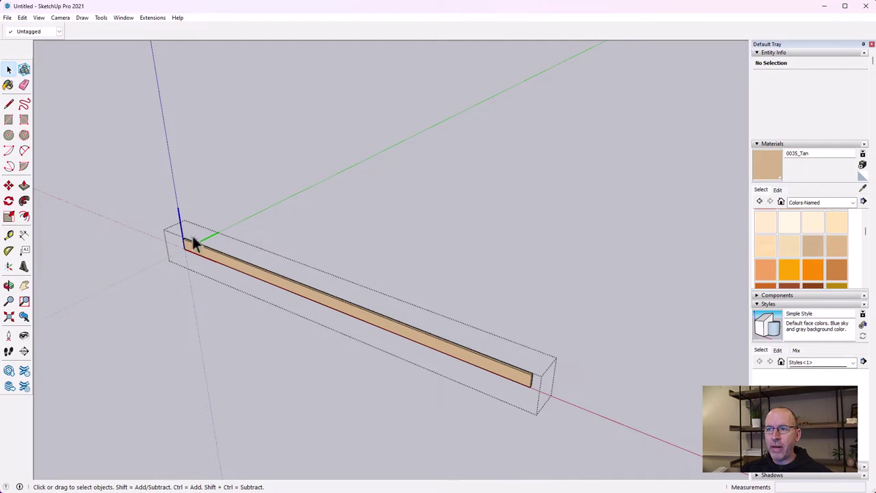
Step: Exit the joist's edit context, select the board, and cancel a move so it stays at the origin
click(350, 200)
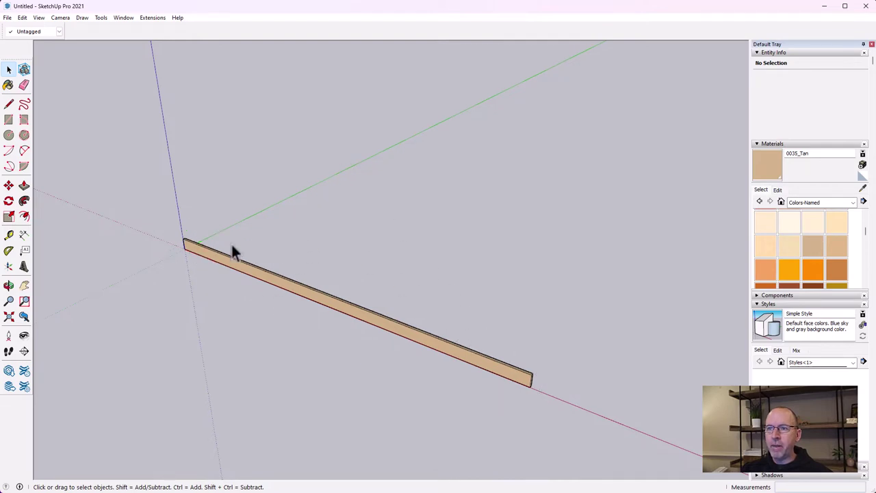
click(225, 261)
click(8, 185)
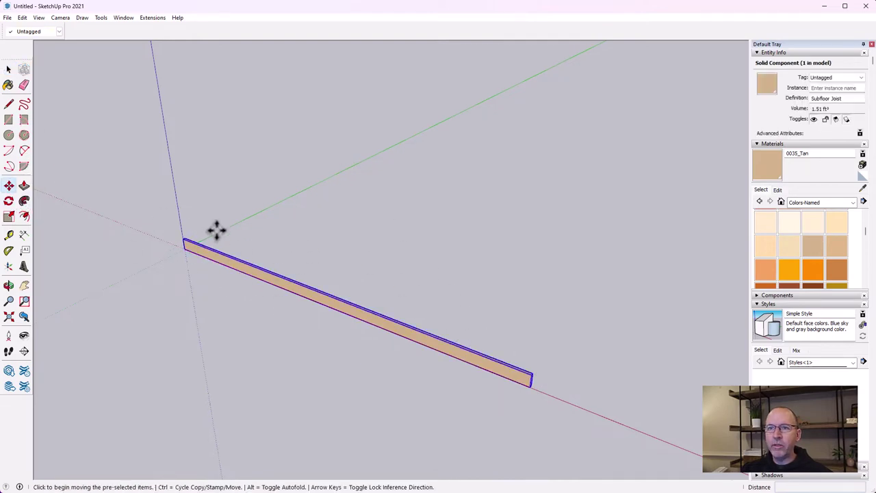
click(193, 245)
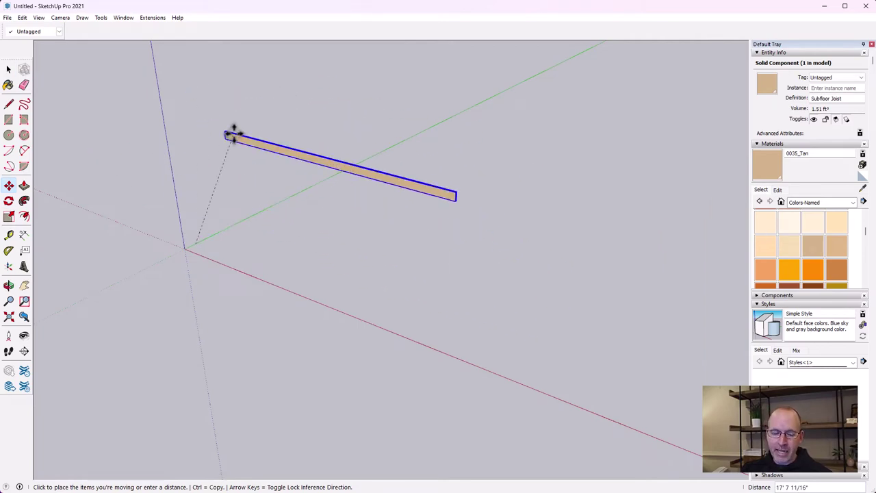
key(Escape)
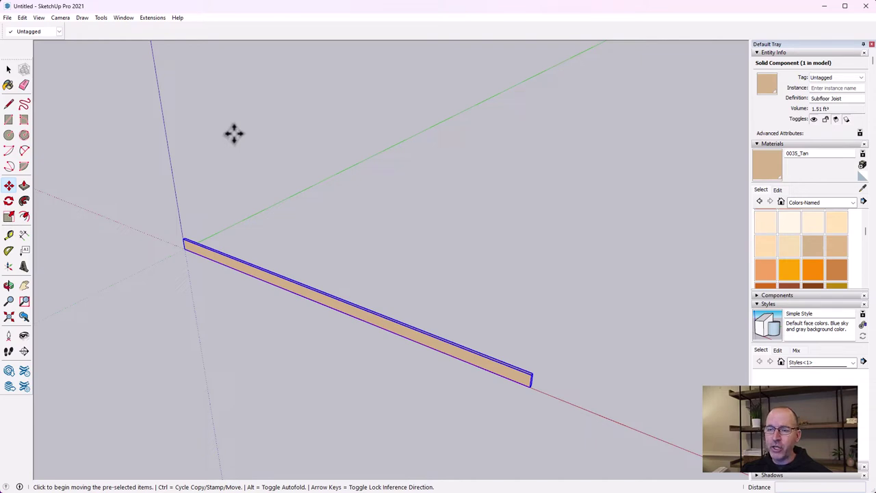
Step: Start moving the joist from the Edit menu, cancel it, and return to Select
click(22, 17)
key(Escape)
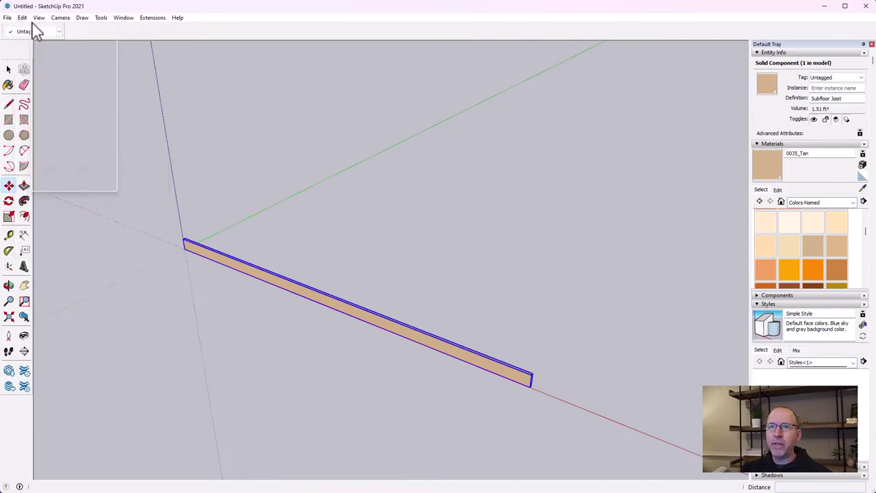
click(22, 19)
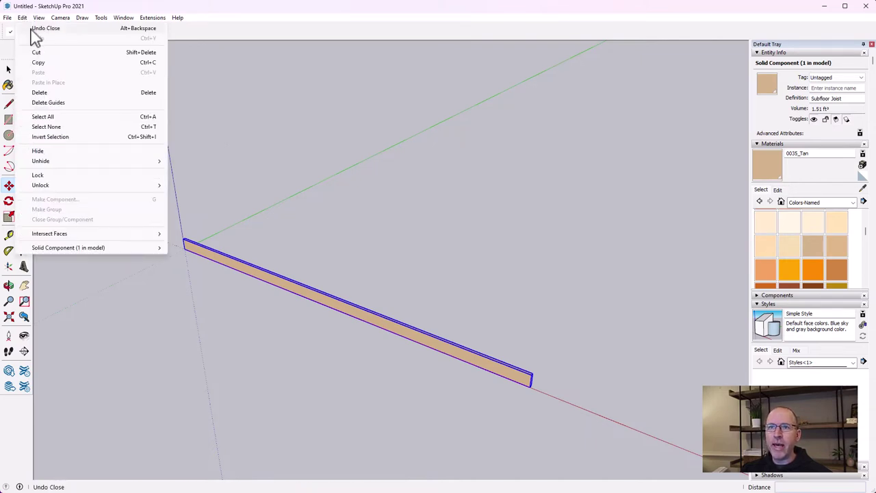
click(656, 228)
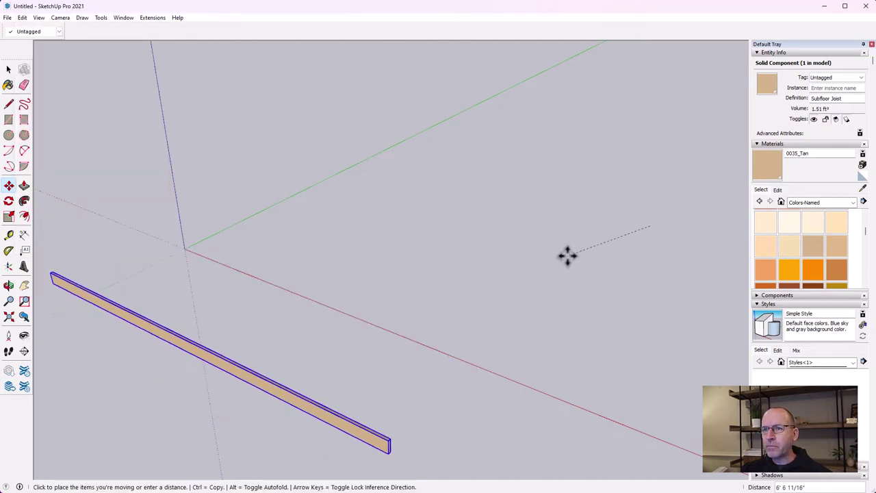
key(Escape)
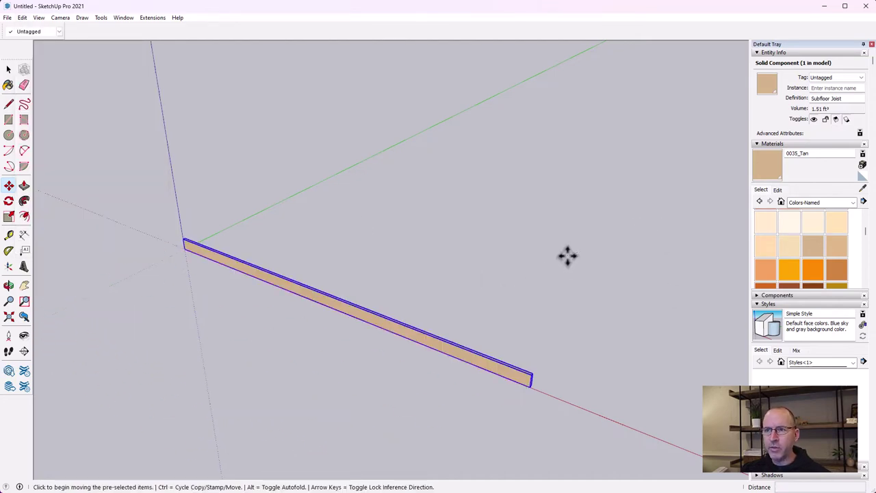
key(space)
scroll(211, 248, up, 2)
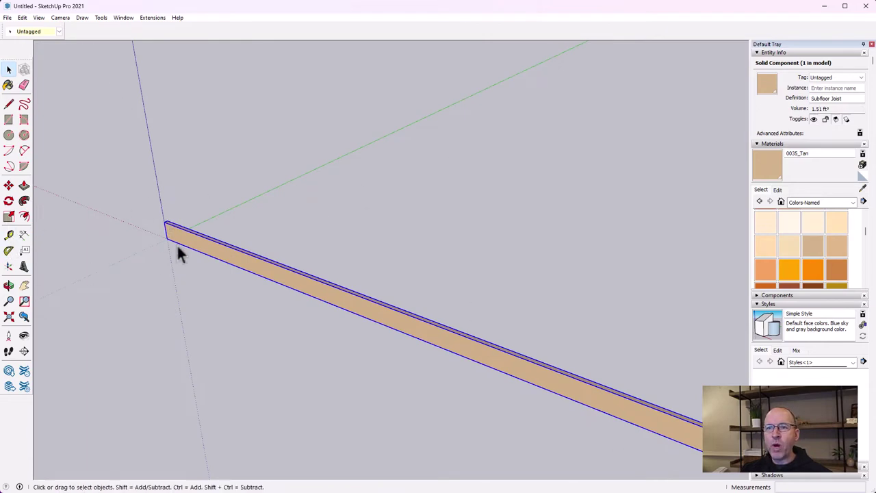
Step: Draw a Tape Measure guide parallel to the joist's top edge
click(9, 234)
scroll(267, 149, up, 2)
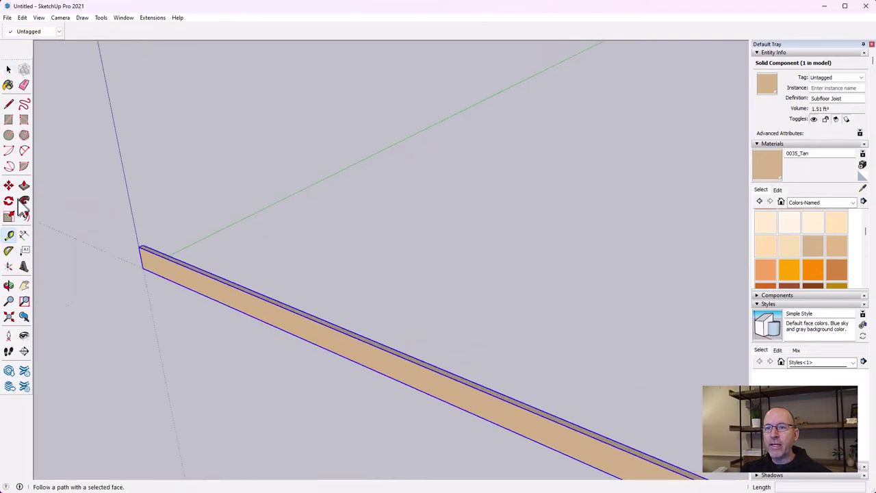
scroll(186, 199, up, 2)
scroll(117, 248, up, 2)
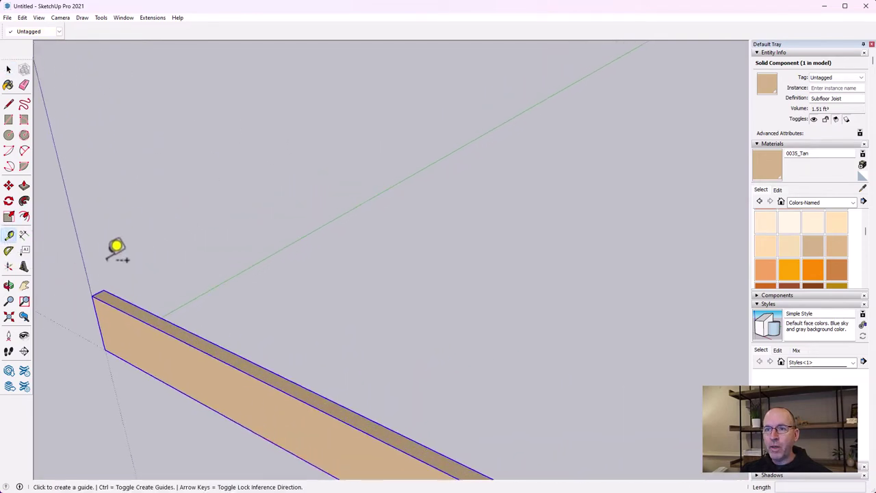
scroll(90, 312, up, 1)
click(89, 312)
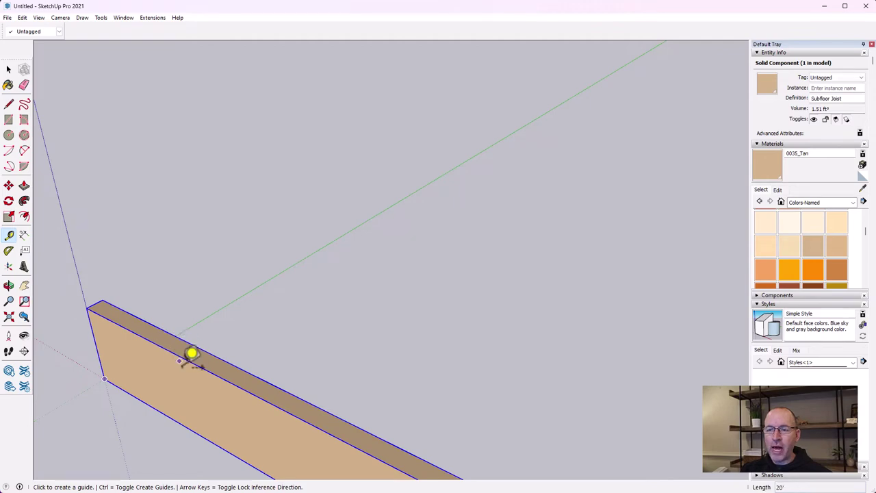
click(87, 308)
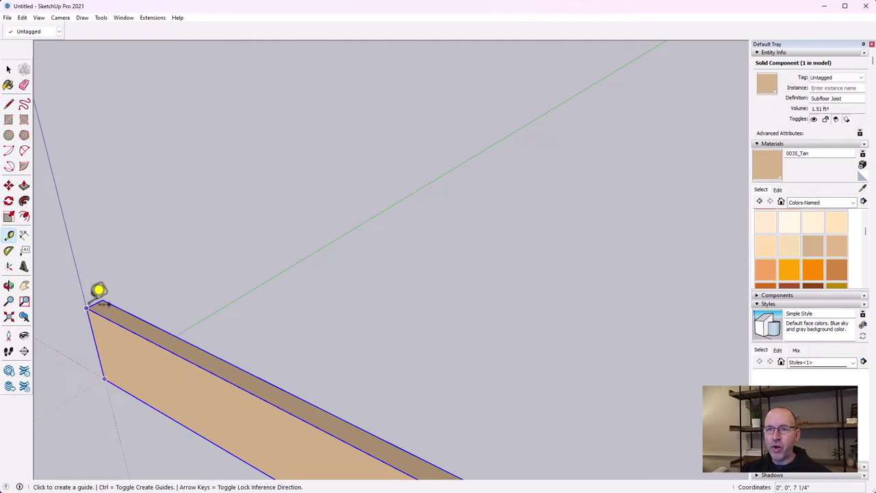
click(235, 385)
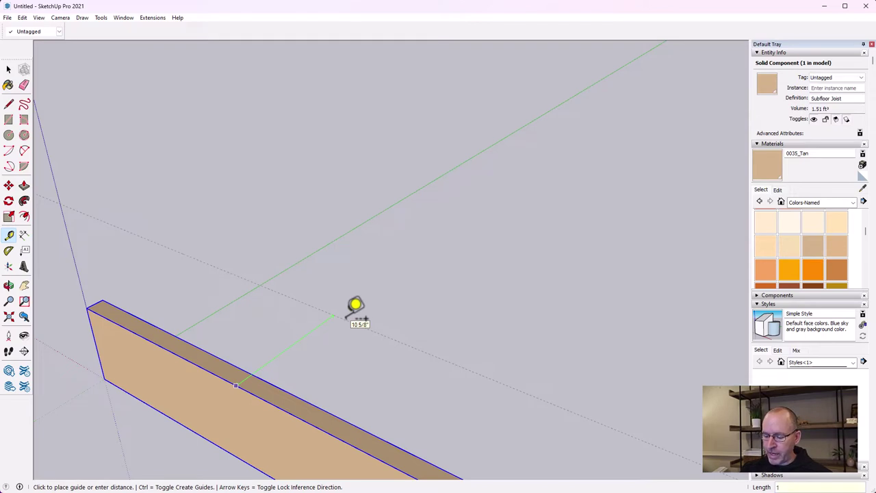
click(355, 310)
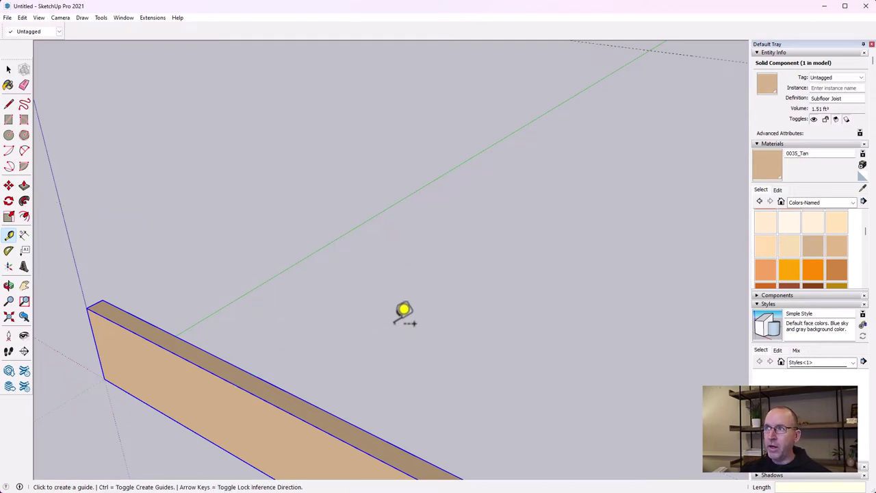
Step: Add a second guide across the joist's end, then return to the Select tool
scroll(411, 311, down, 5)
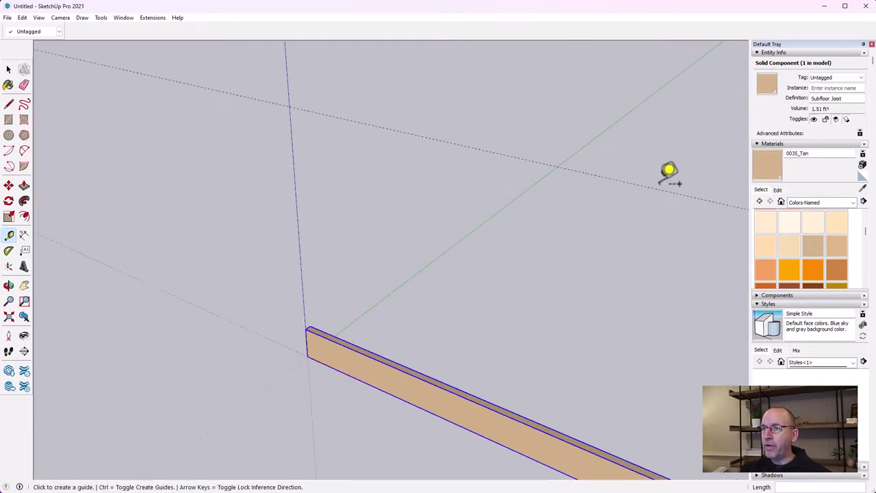
scroll(384, 230, up, 4)
scroll(171, 438, up, 4)
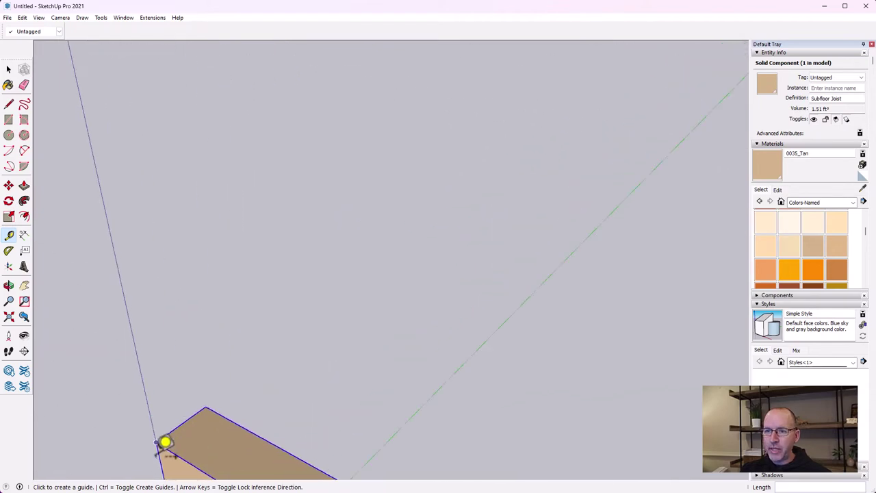
click(186, 413)
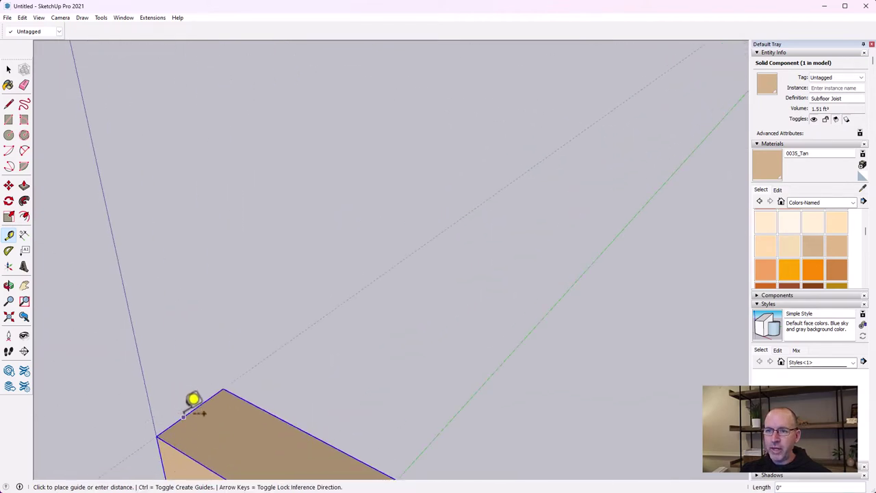
click(191, 410)
scroll(190, 407, down, 3)
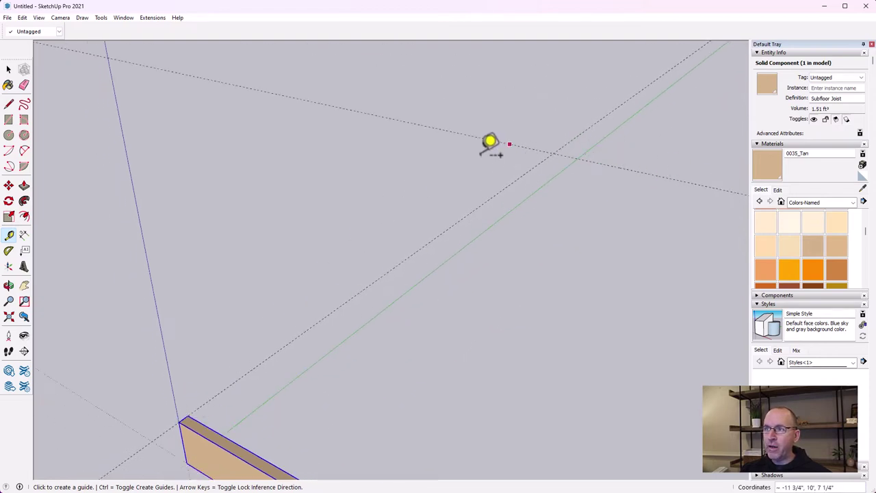
click(9, 69)
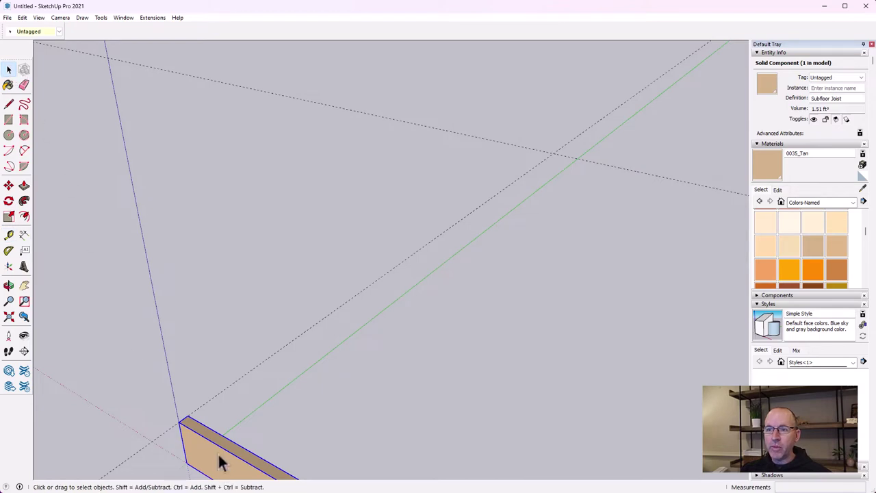
scroll(219, 462, down, 5)
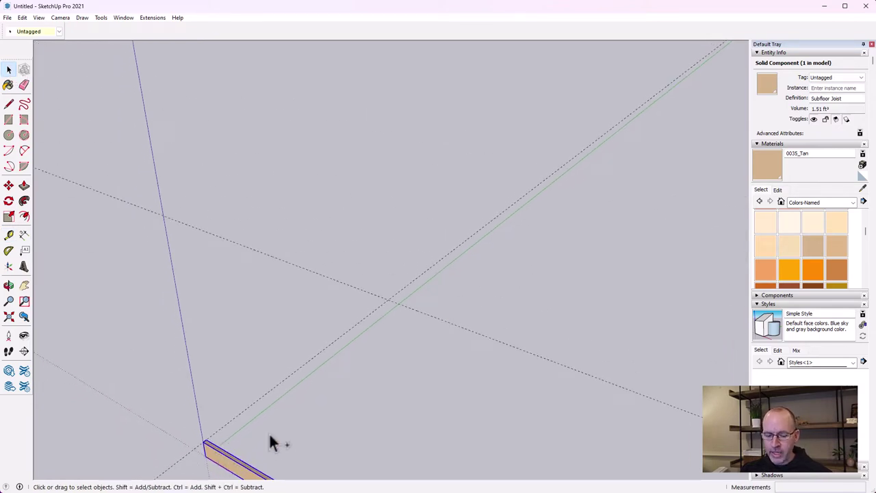
Step: Paste a joist copy and move its corner onto the guide intersection
key(ctrl+v)
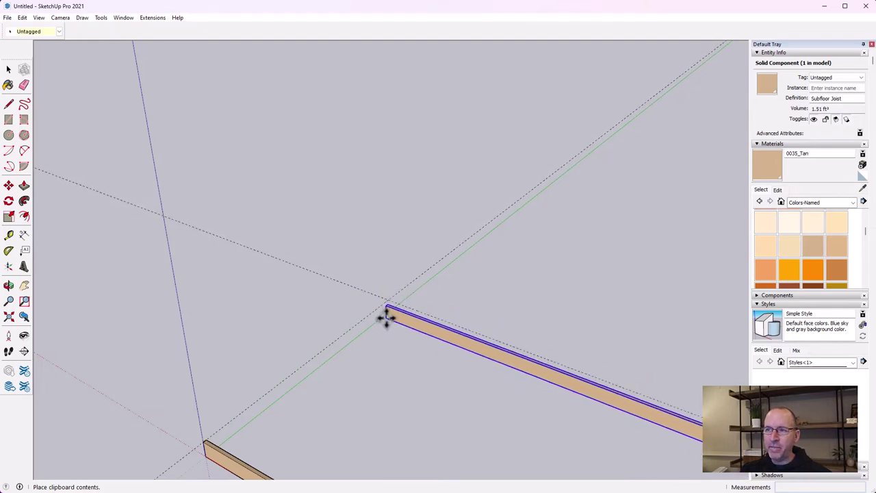
click(388, 317)
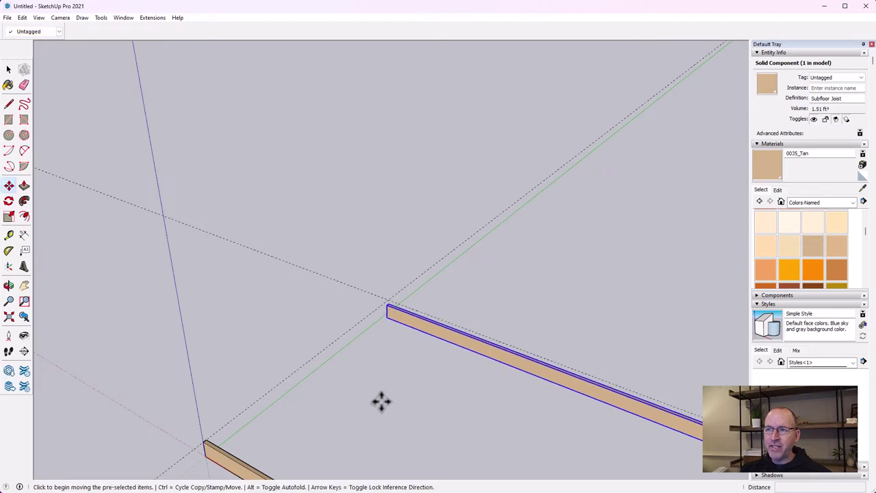
scroll(383, 332, up, 5)
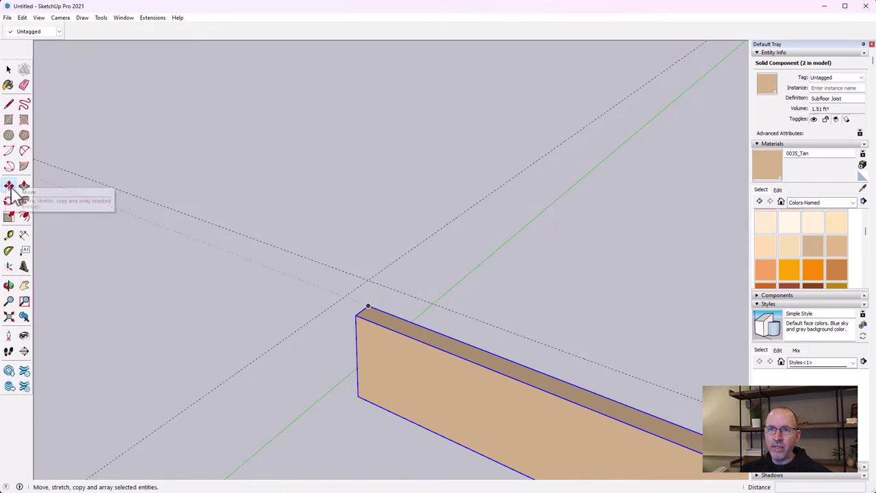
click(8, 186)
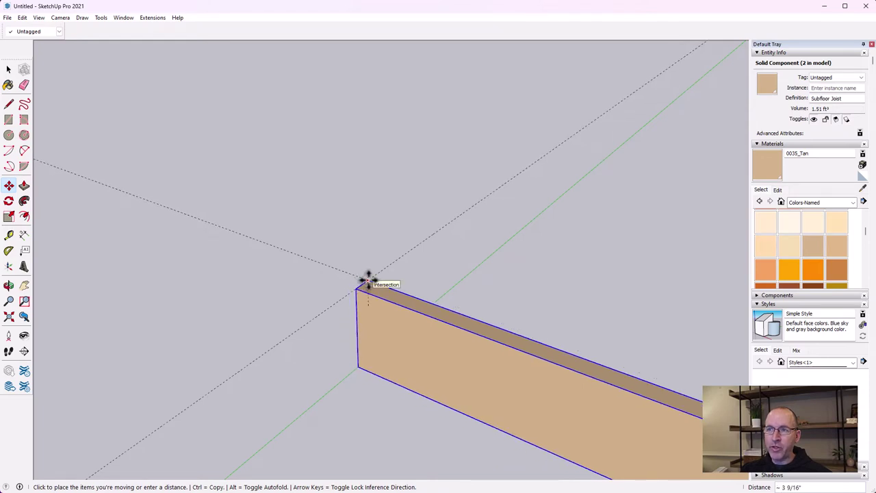
click(368, 279)
scroll(358, 366, down, 5)
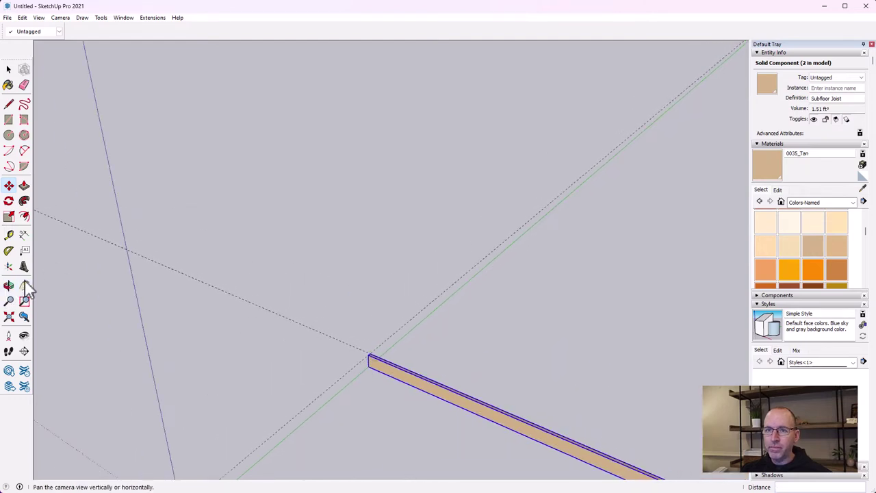
Step: Pan to bring both joists into view and return to Select
click(24, 284)
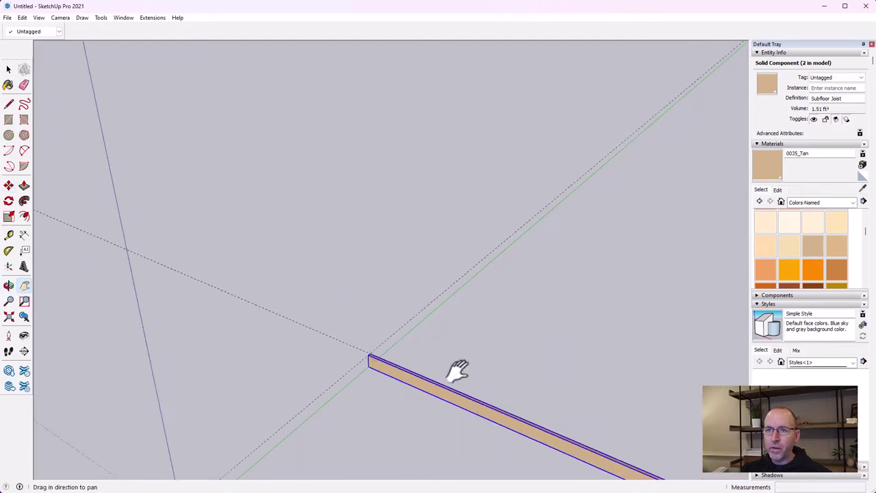
drag(455, 368, 331, 204)
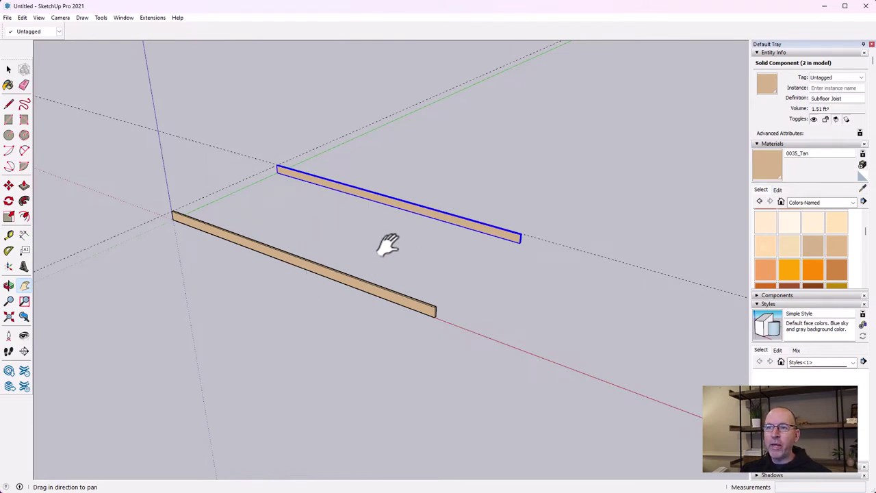
click(8, 69)
scroll(417, 311, up, 3)
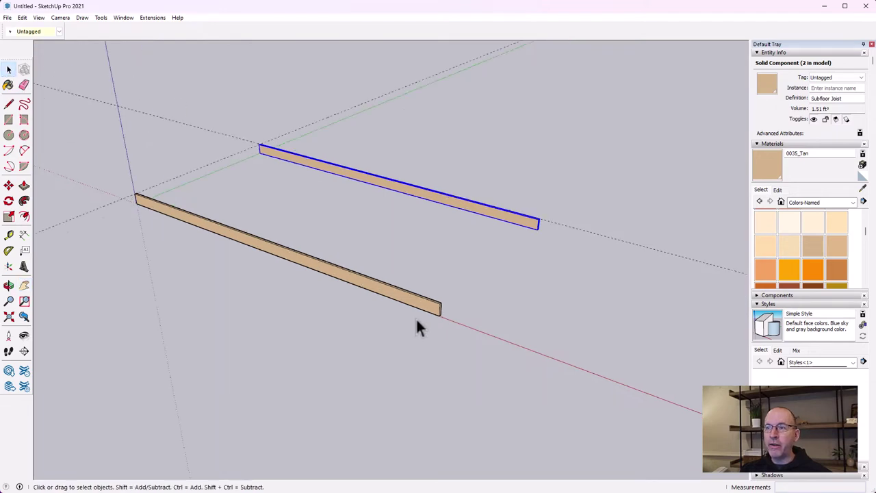
double_click(427, 305)
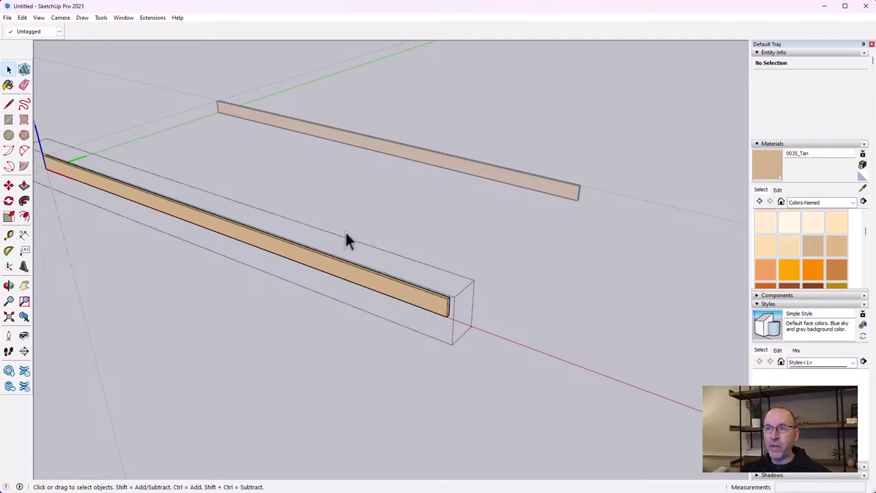
click(24, 185)
click(431, 316)
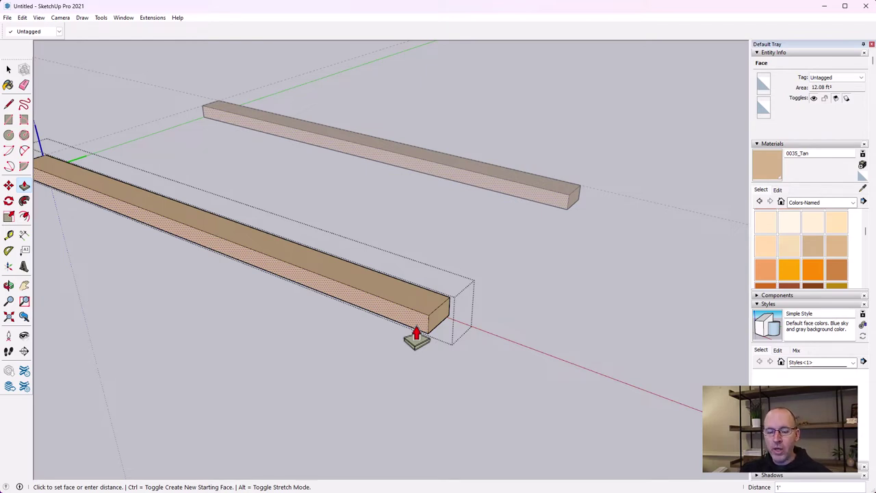
key(Escape)
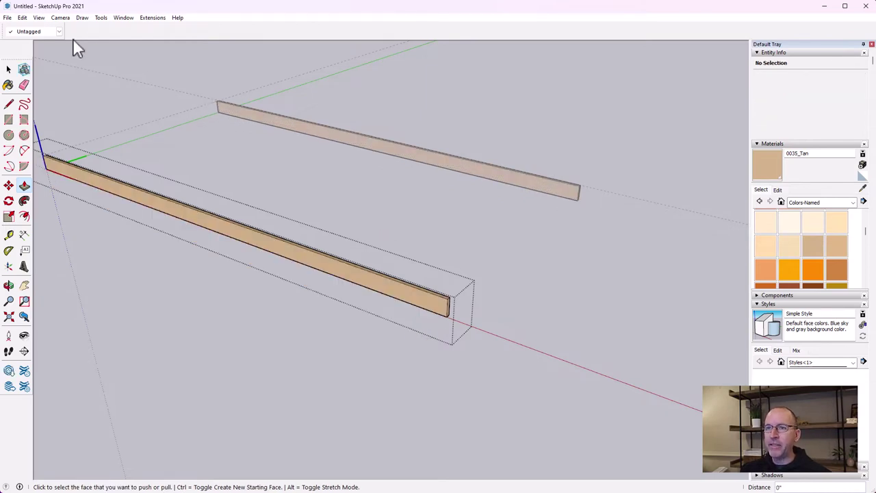
key(space)
scroll(144, 151, down, 2)
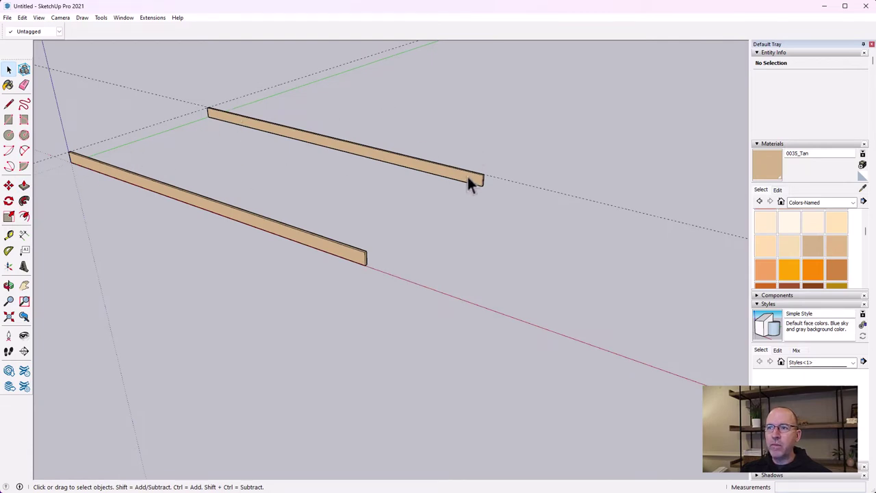
scroll(44, 147, up, 2)
click(123, 183)
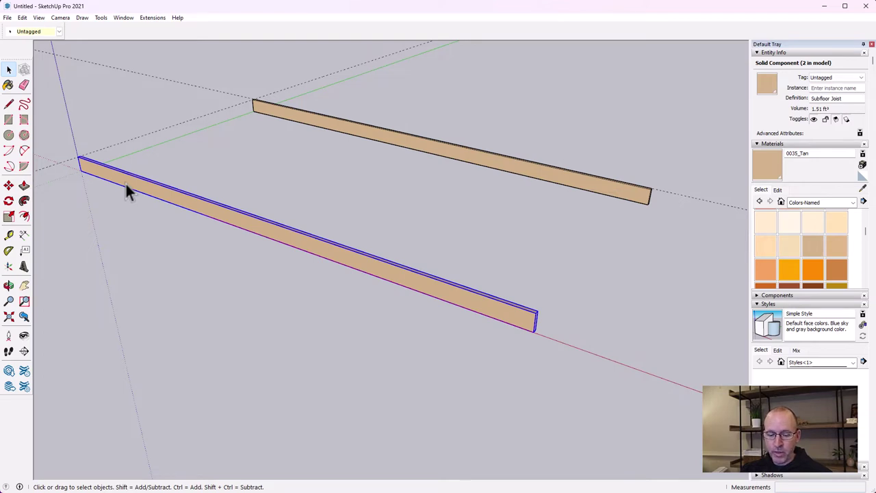
Step: Copy and paste the front joist, placing the copy beside the original
key(ctrl+c)
key(ctrl+v)
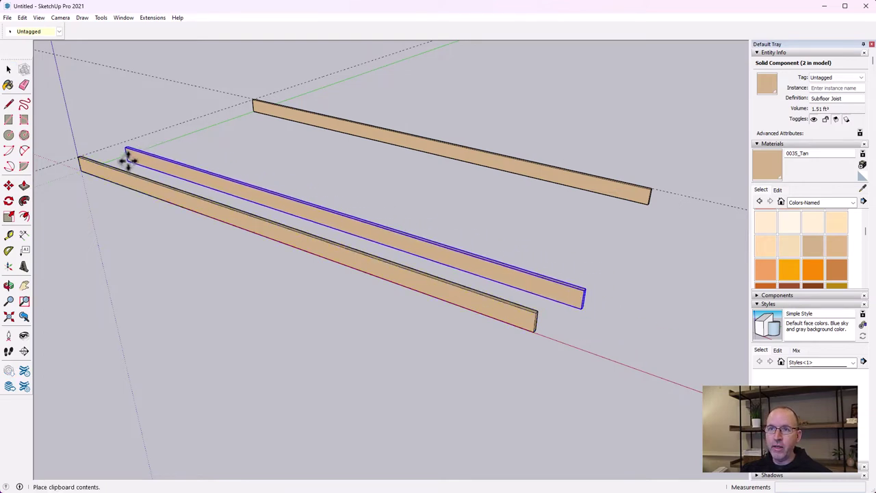
click(128, 159)
scroll(72, 82, up, 5)
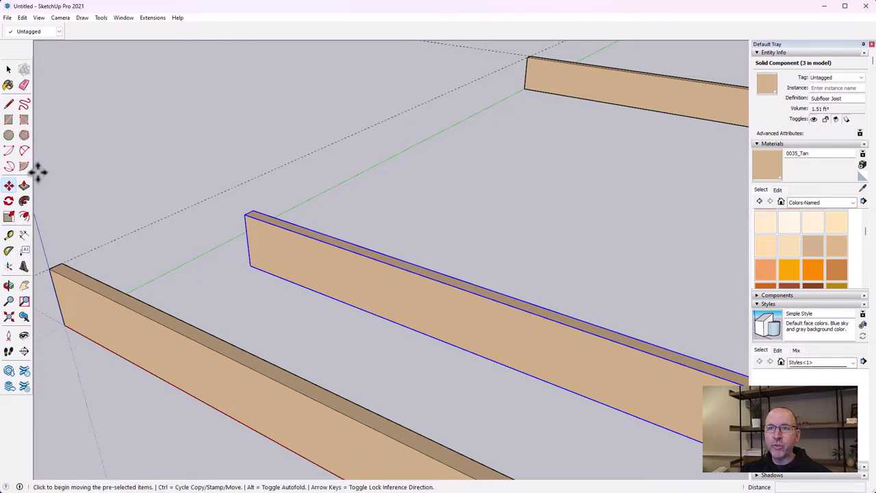
Step: Rotate the joist copy 90° about its top corner so it runs along the green axis
click(9, 203)
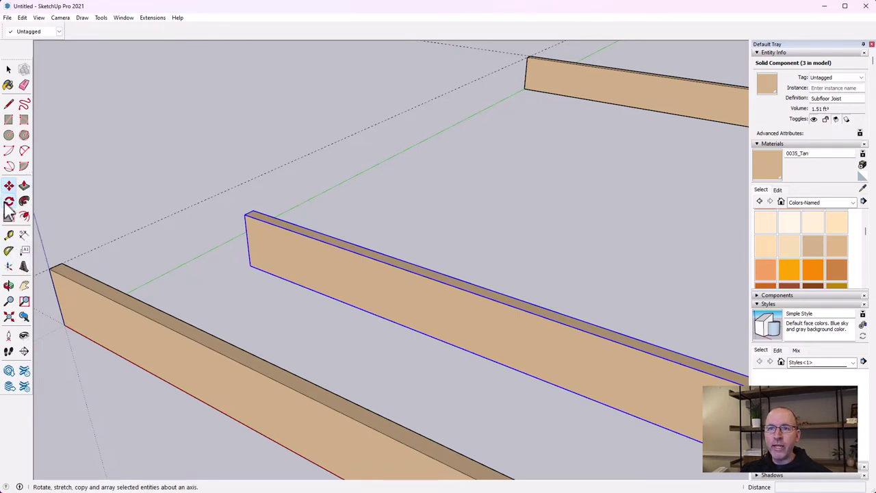
scroll(225, 184, up, 5)
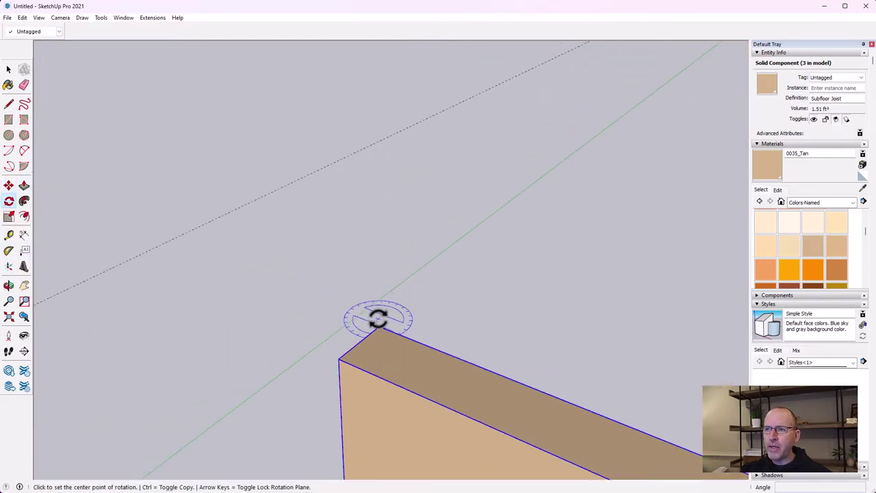
click(379, 327)
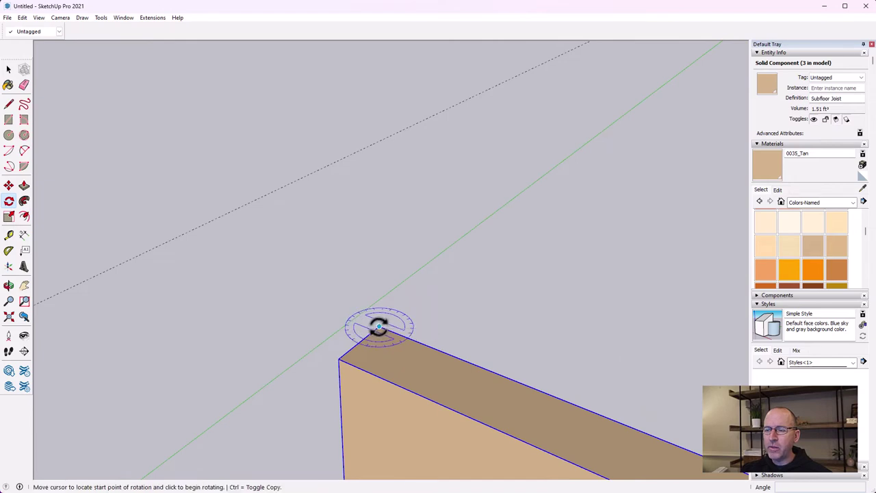
click(501, 375)
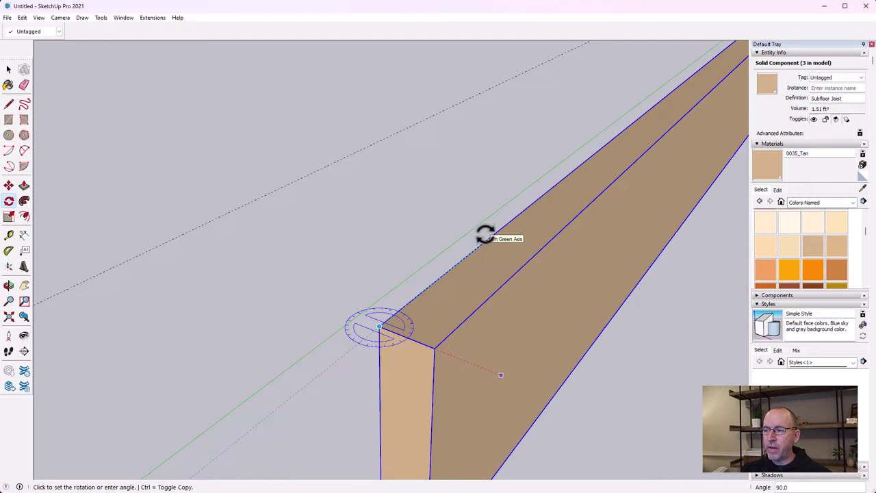
click(484, 234)
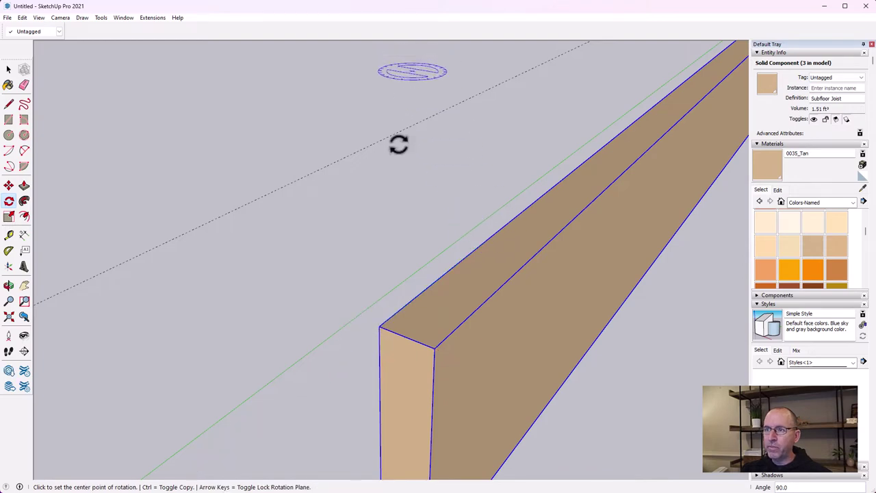
scroll(413, 239, down, 5)
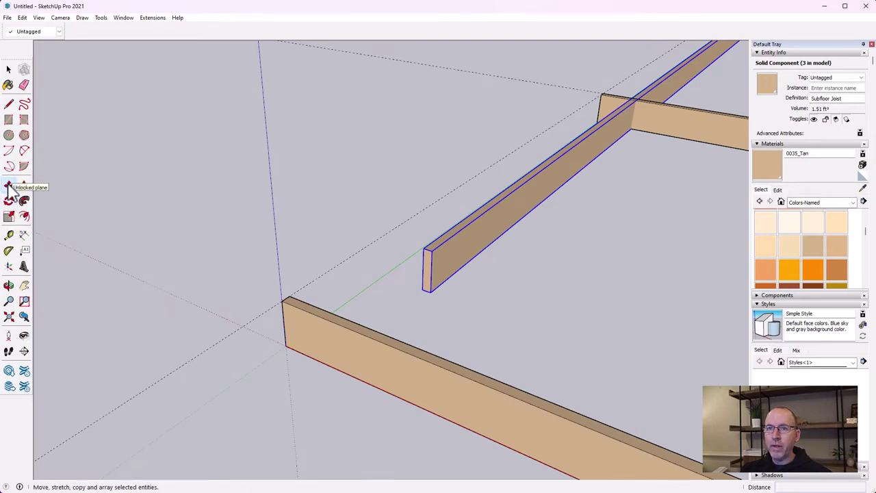
Step: Move the upright joist by its end corner onto the frame corner
click(9, 186)
click(425, 249)
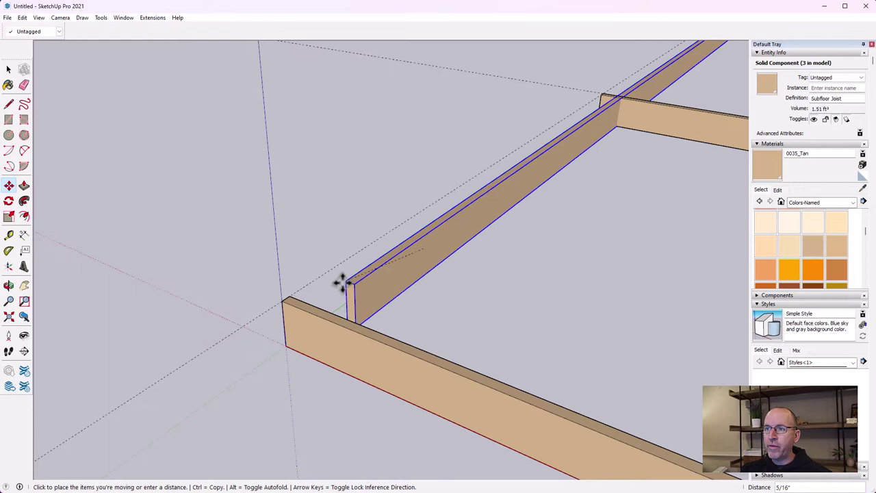
click(288, 295)
scroll(363, 331, down, 6)
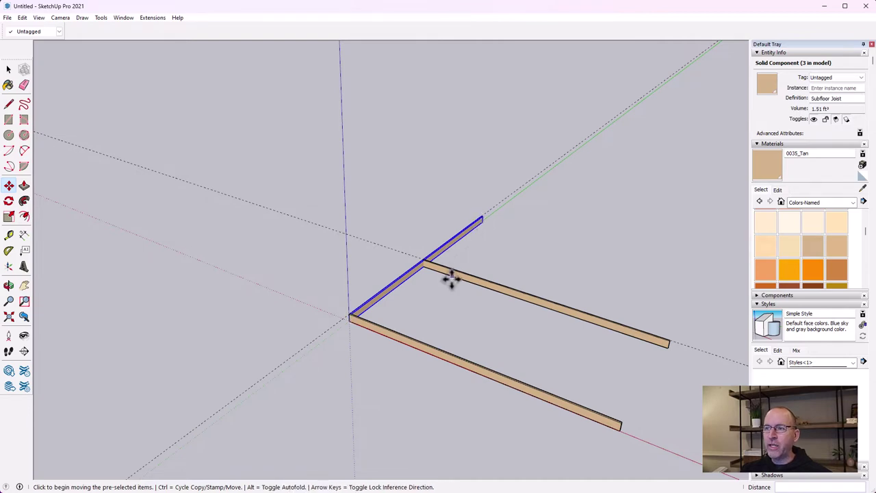
Step: Orbit around the crossing joist to inspect it, then open the component for editing
click(8, 286)
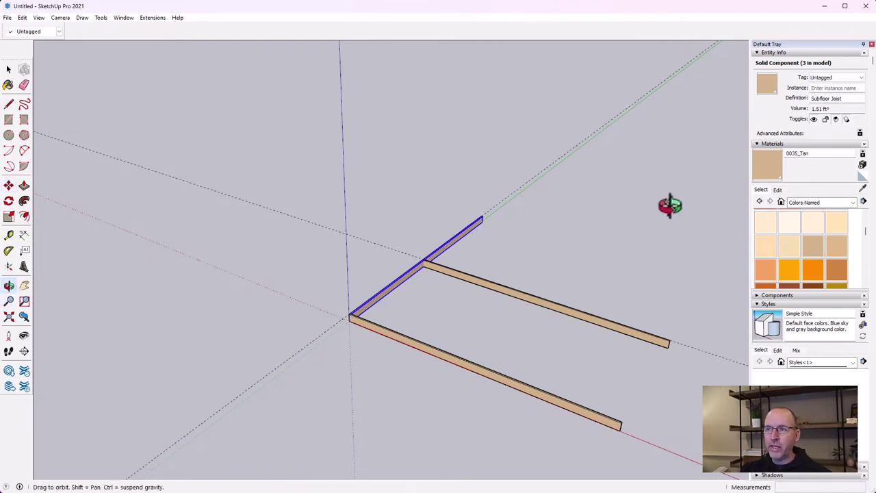
drag(670, 203, 385, 323)
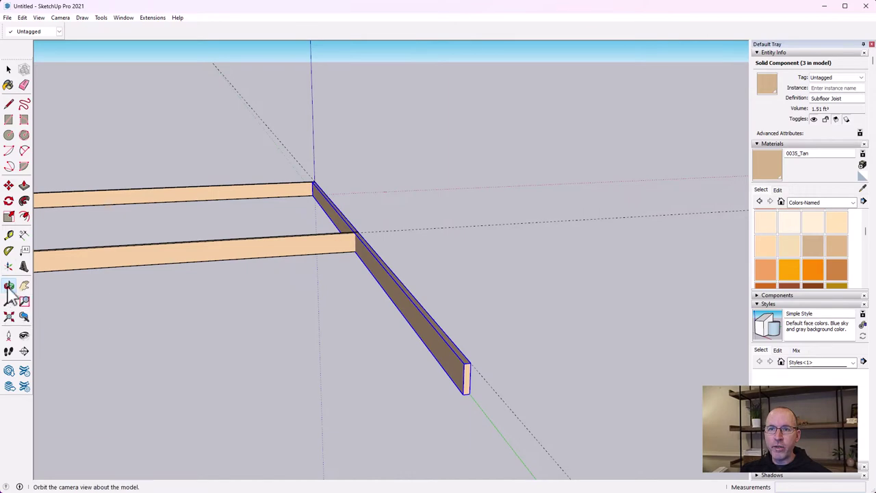
drag(31, 265, 139, 358)
drag(318, 193, 128, 268)
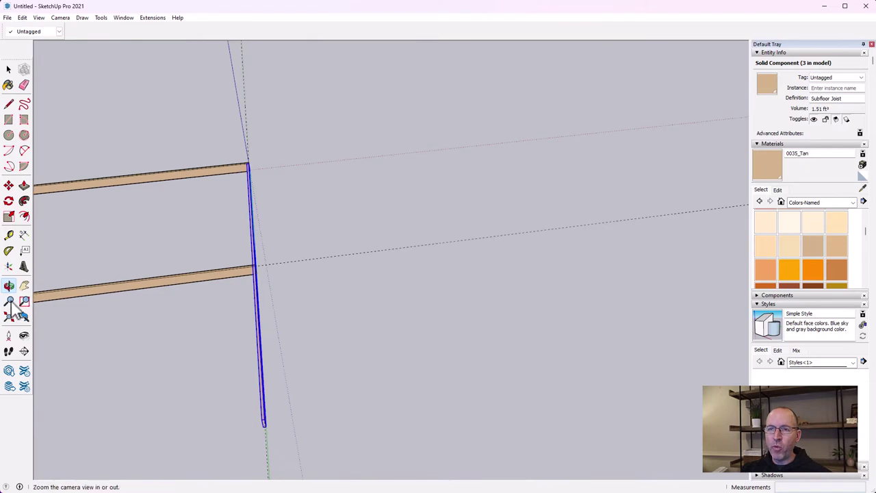
drag(200, 348, 270, 288)
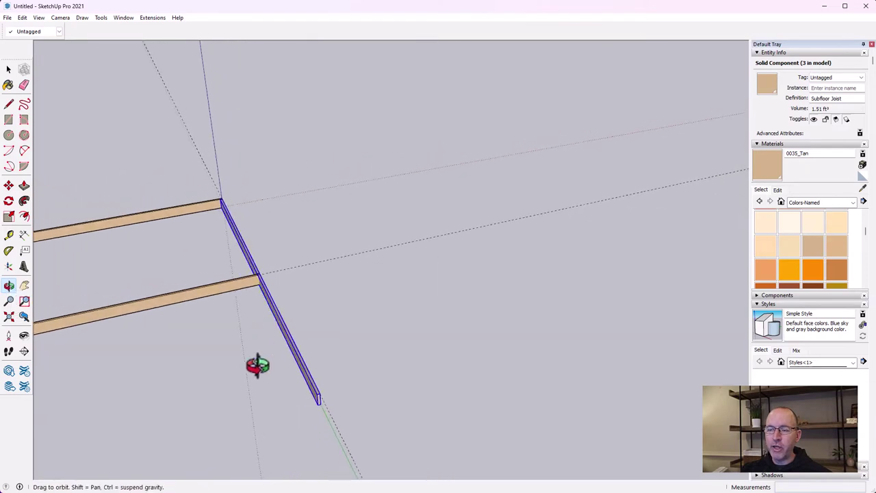
drag(294, 411, 301, 404)
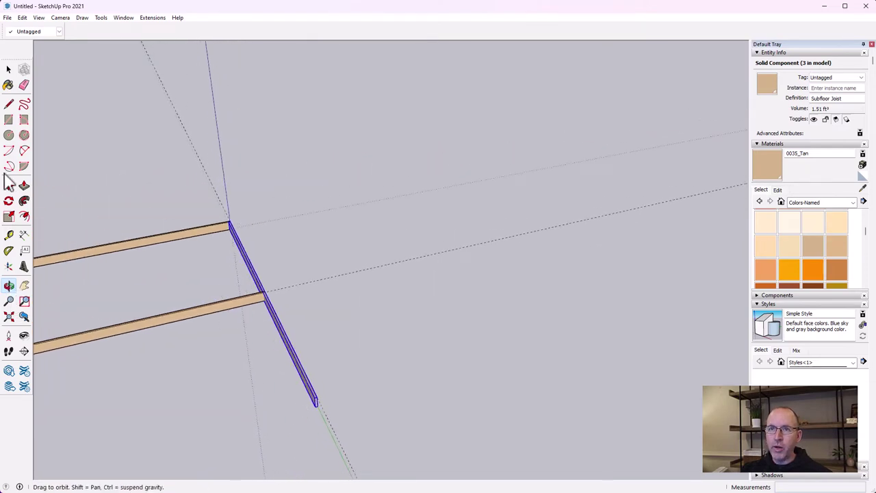
click(8, 69)
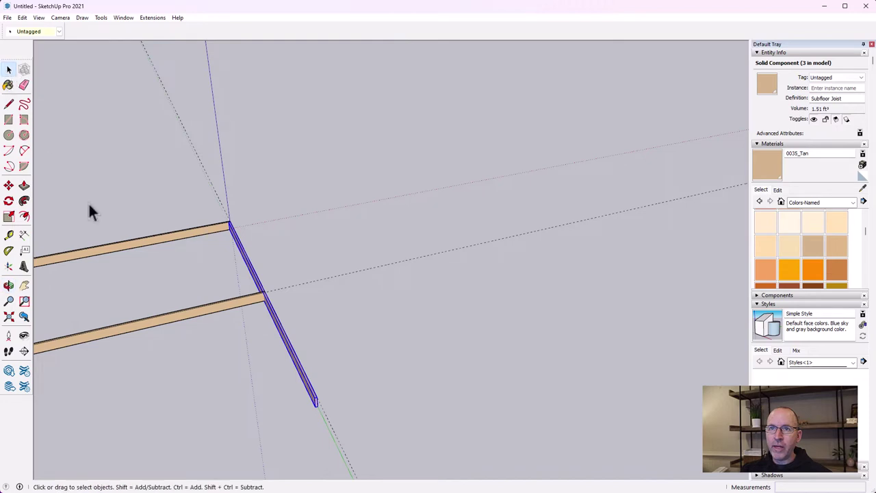
double_click(302, 381)
Step: Push/Pull the crossing joist's end face to a new length, then leave the component edit
middle_drag(315, 431, 295, 379)
click(24, 184)
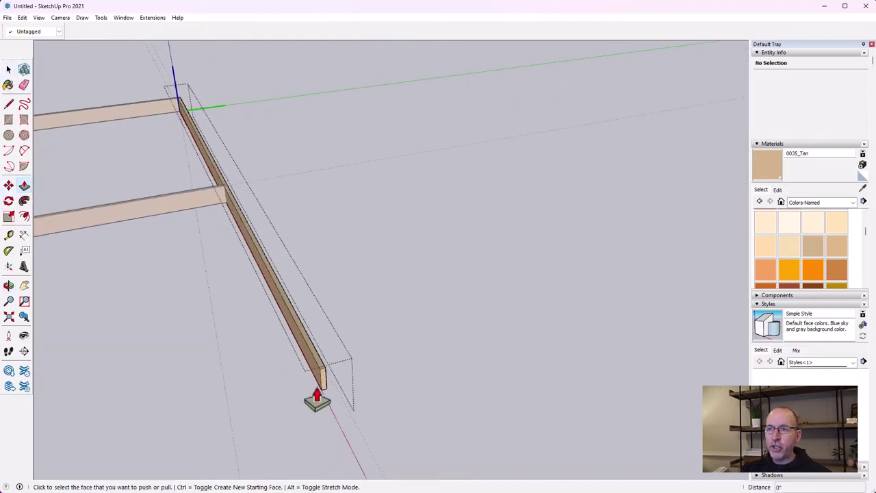
drag(322, 395, 319, 390)
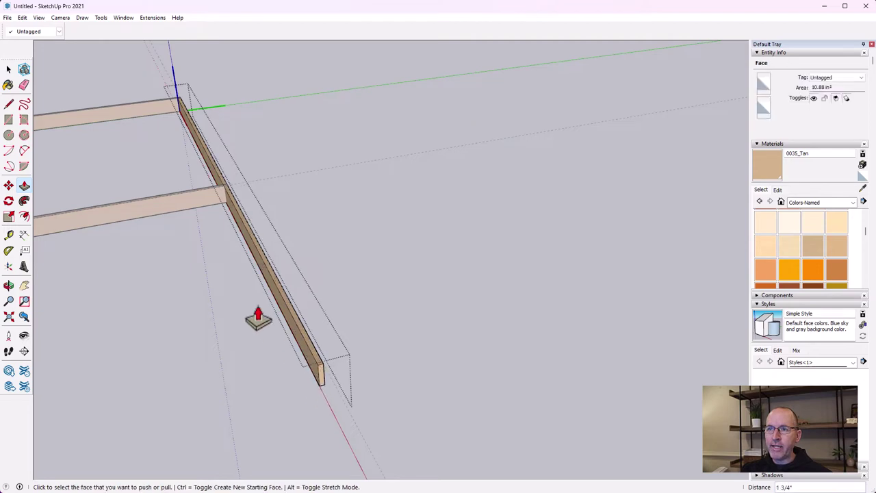
click(322, 394)
scroll(239, 274, down, 3)
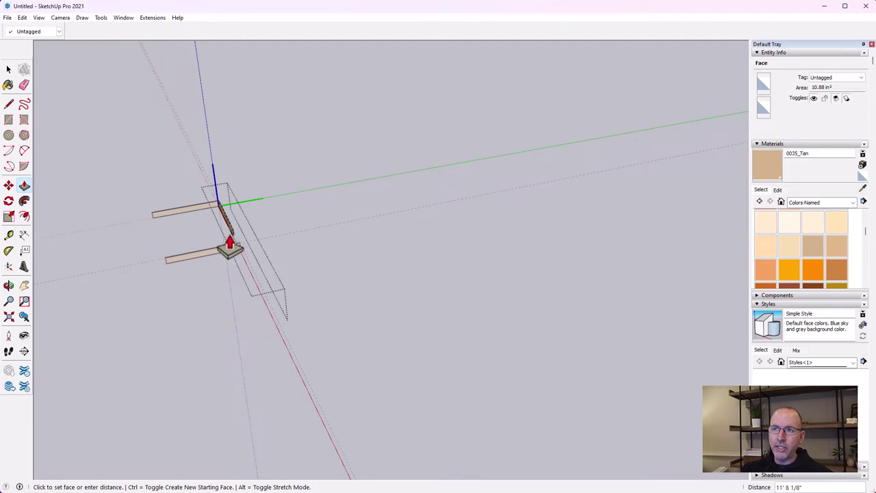
click(272, 272)
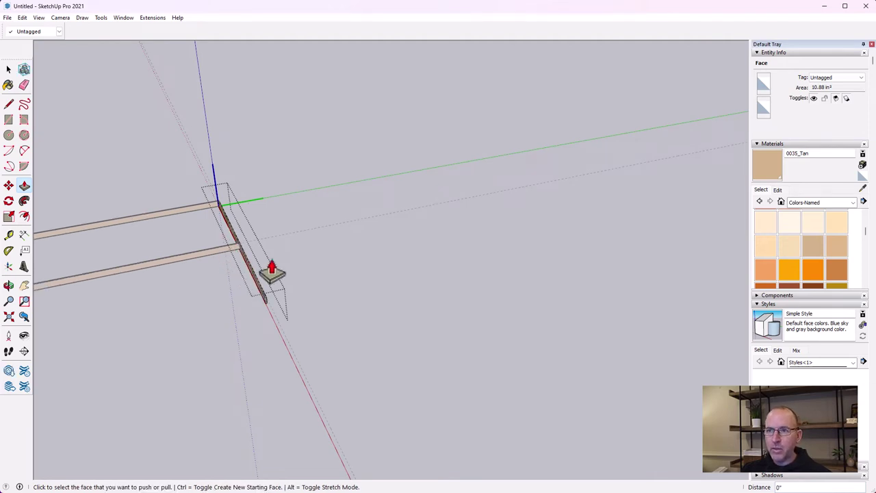
click(8, 69)
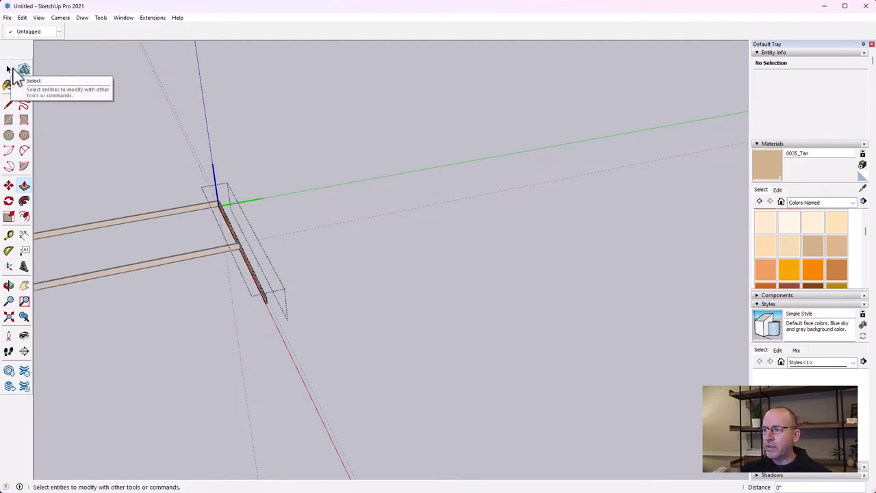
scroll(130, 231, up, 1)
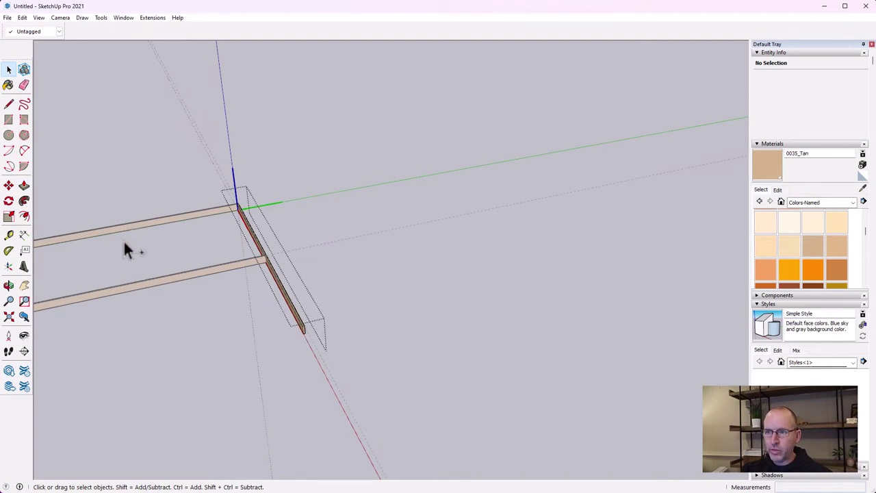
click(370, 190)
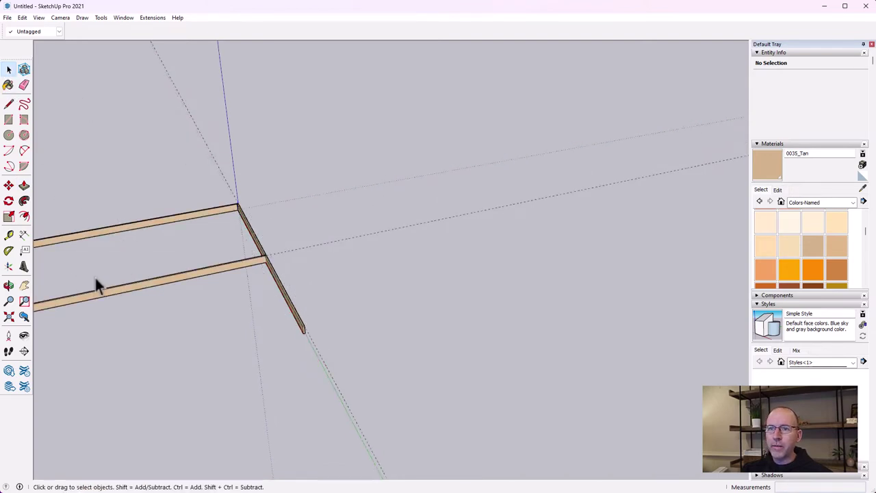
Step: Start a Tape Measure reading from the frame corner, then cancel it
scroll(192, 287, up, 2)
scroll(216, 168, up, 3)
click(8, 234)
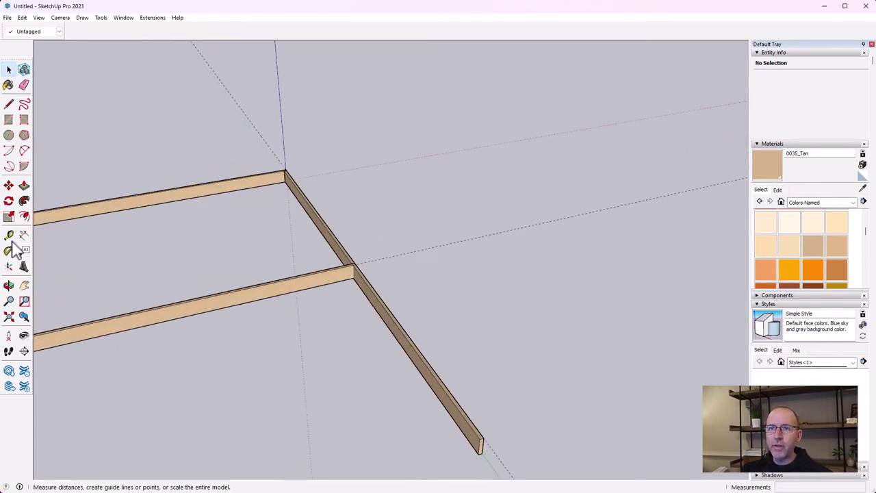
scroll(301, 154, up, 3)
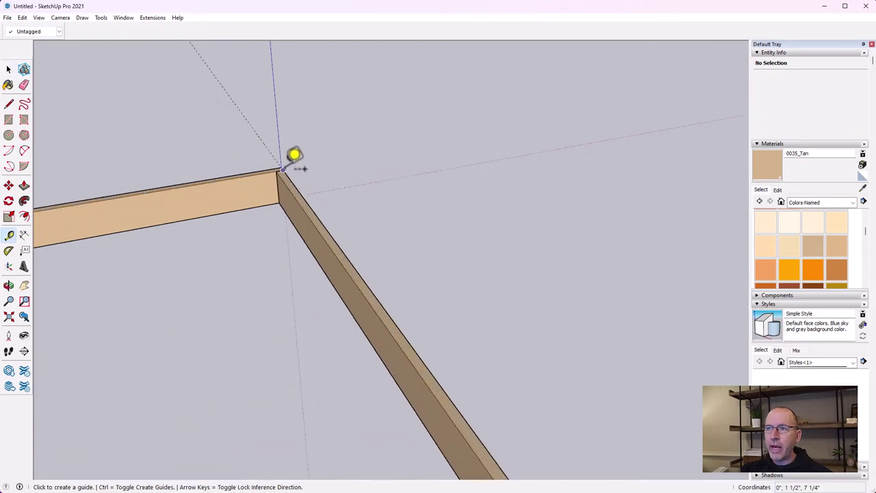
click(279, 168)
scroll(291, 168, down, 3)
scroll(292, 167, down, 1)
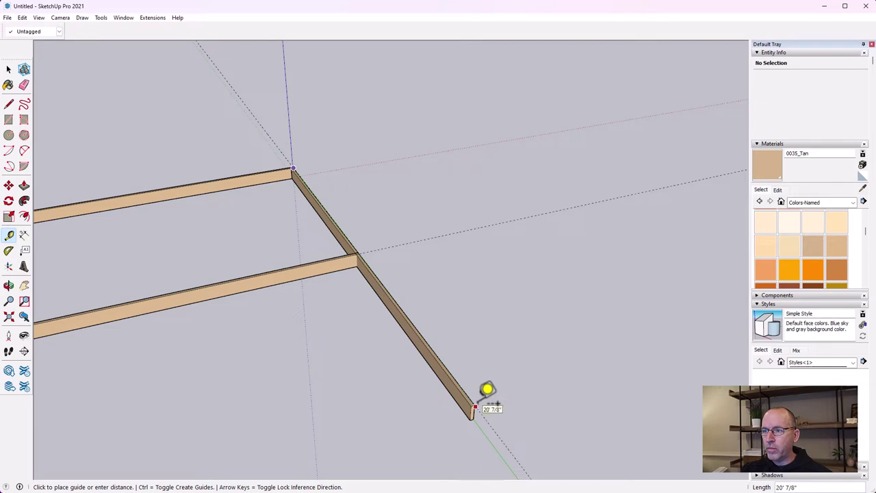
key(Escape)
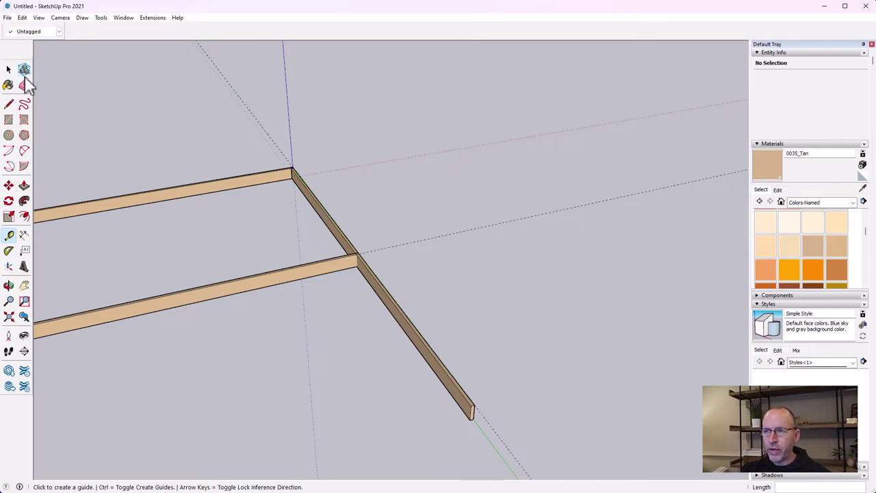
Step: Make the crossing joist a unique component, Subfloor Joist#1, from its context menu
click(8, 69)
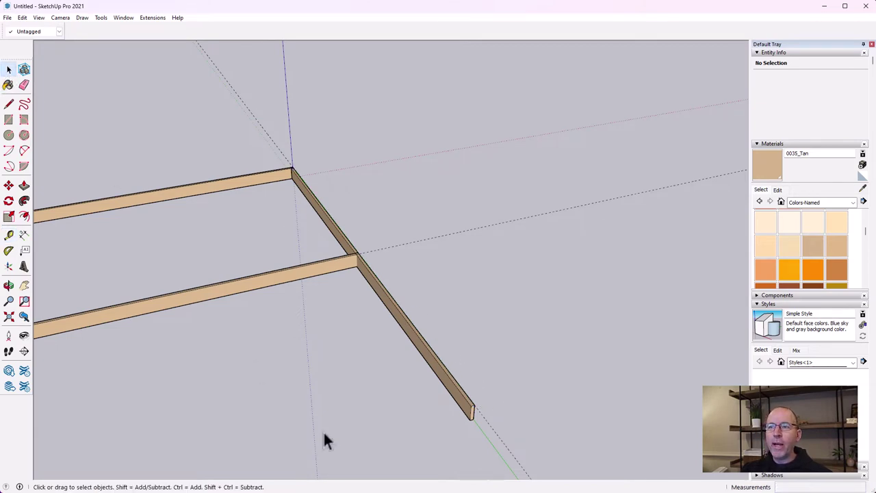
click(427, 353)
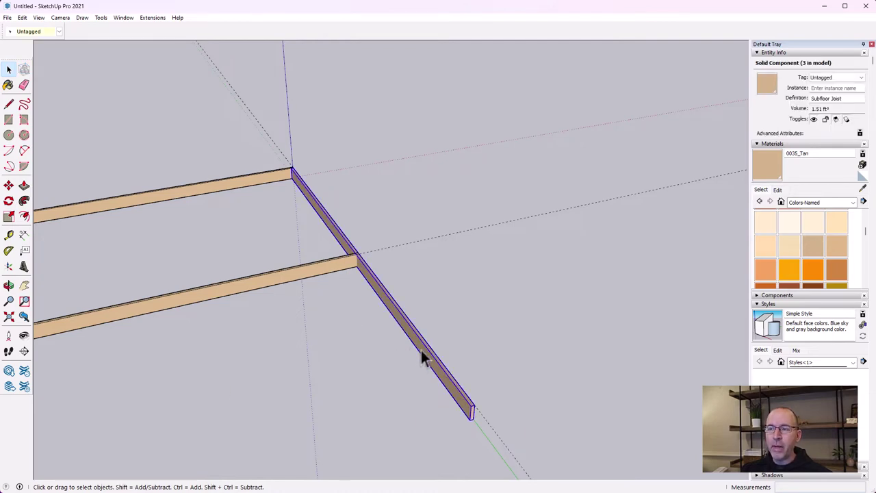
right_click(422, 352)
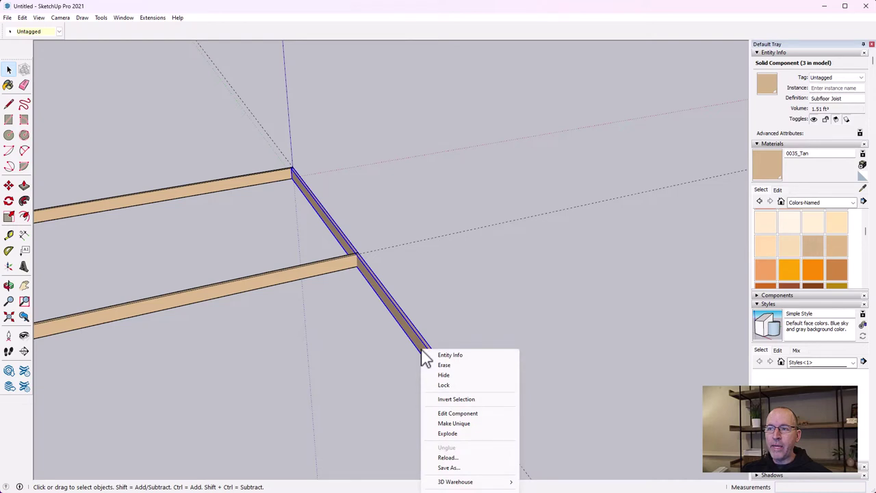
click(453, 423)
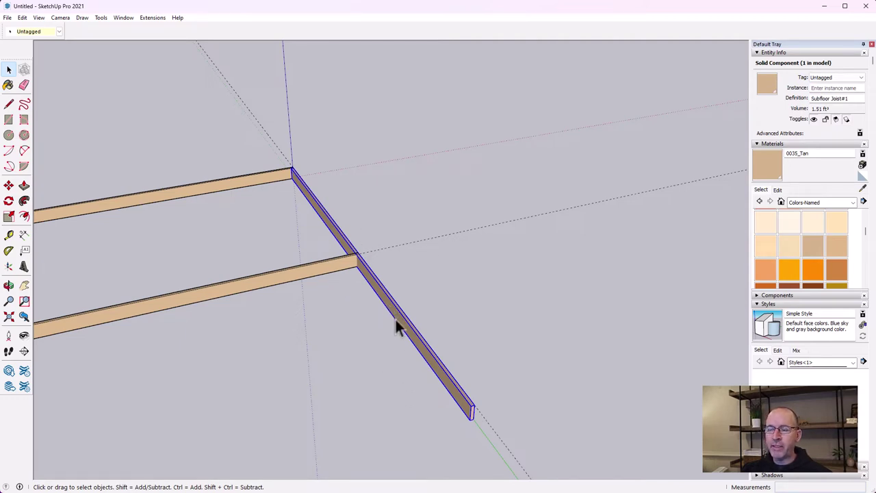
Step: Inside Subfloor Joist#1, pull its end face back to finish flush with the far rim joist
double_click(433, 366)
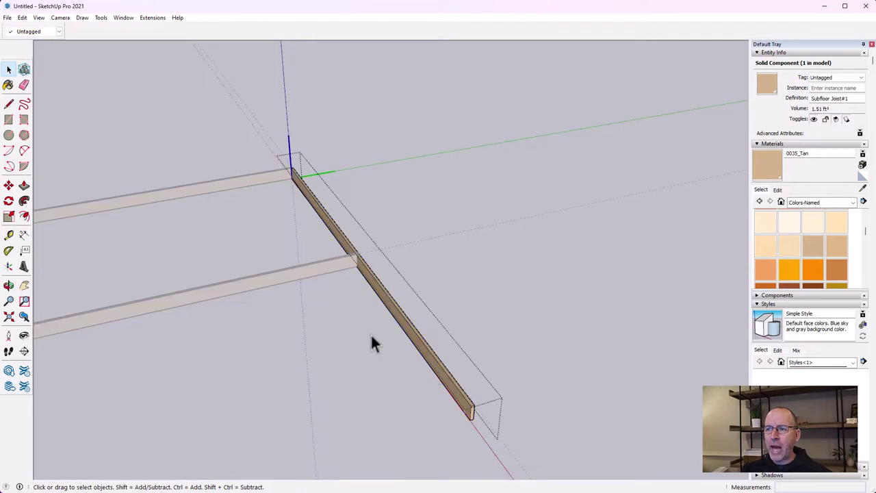
click(24, 185)
click(474, 423)
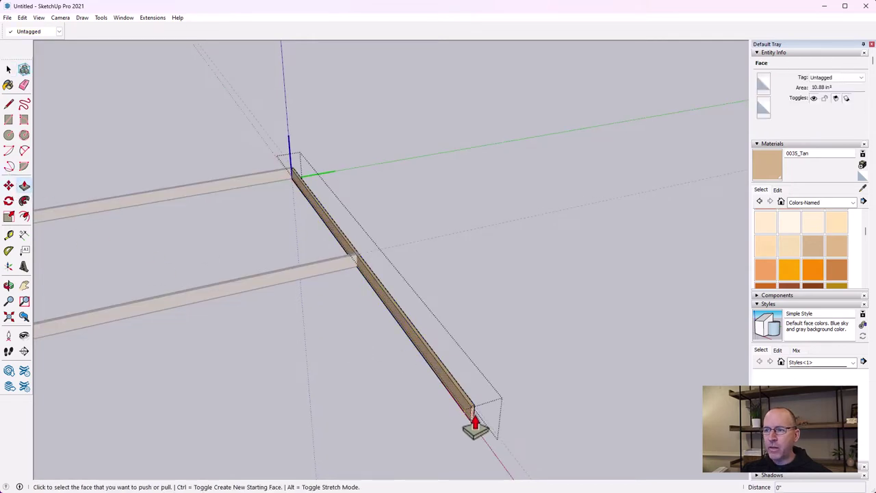
drag(473, 426, 467, 355)
scroll(276, 202, up, 3)
scroll(357, 250, up, 2)
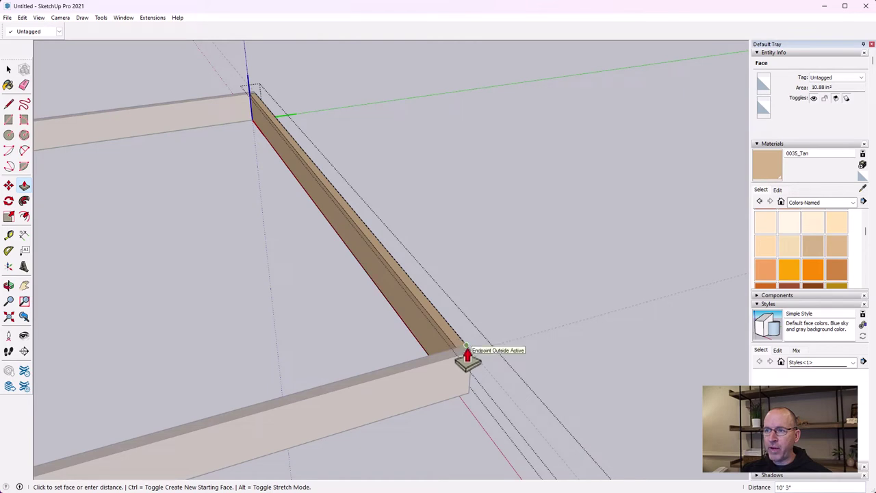
click(468, 356)
click(8, 69)
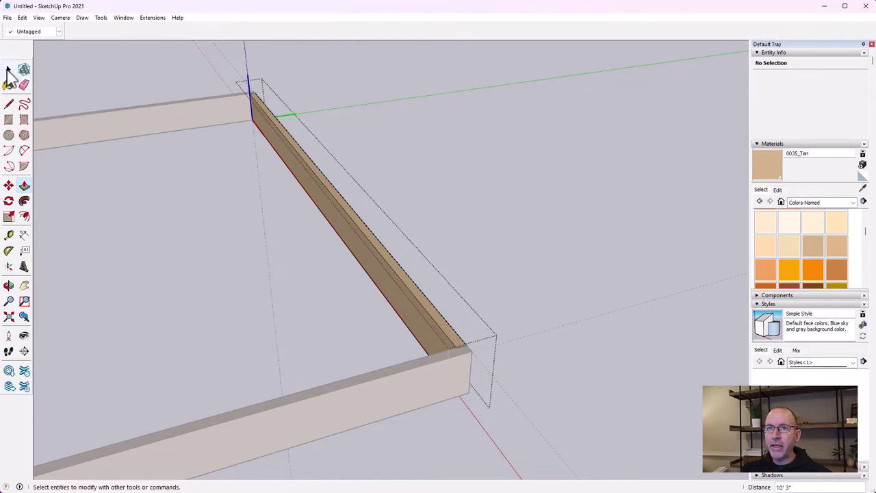
scroll(435, 118, down, 10)
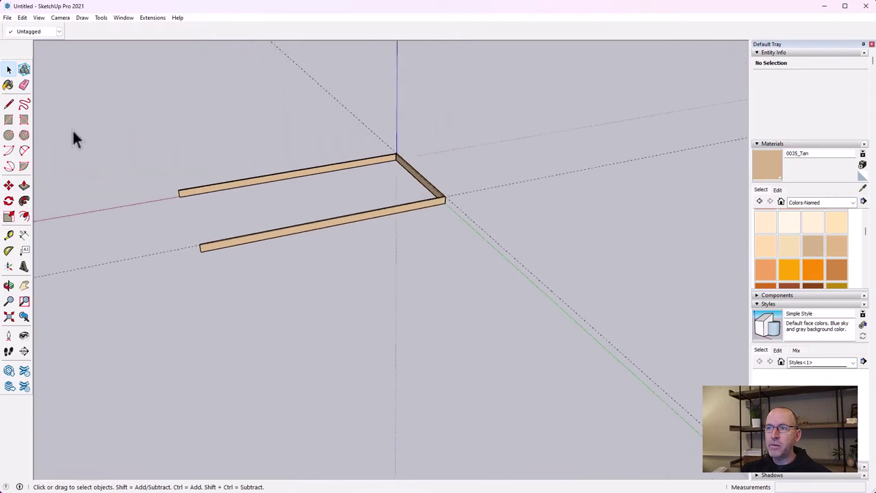
Step: Duplicate the short end joist and drop the copy near the frame's open end
click(417, 183)
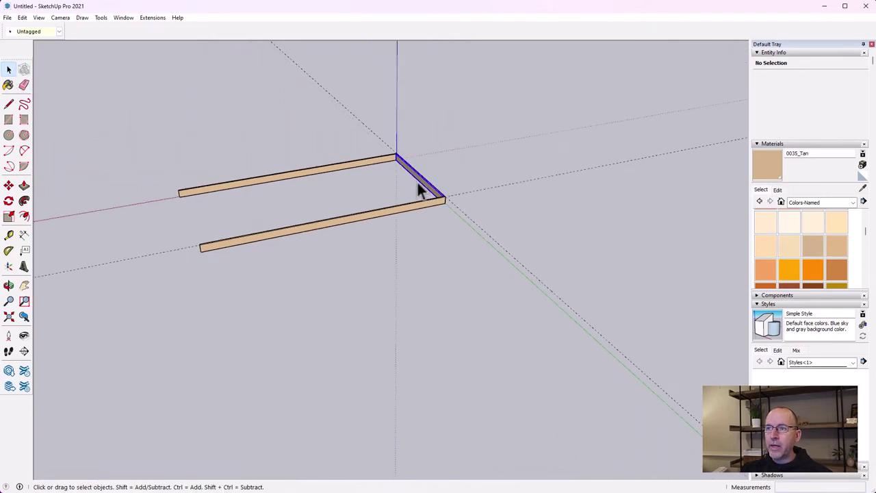
key(m)
key(ctrl)
click(417, 177)
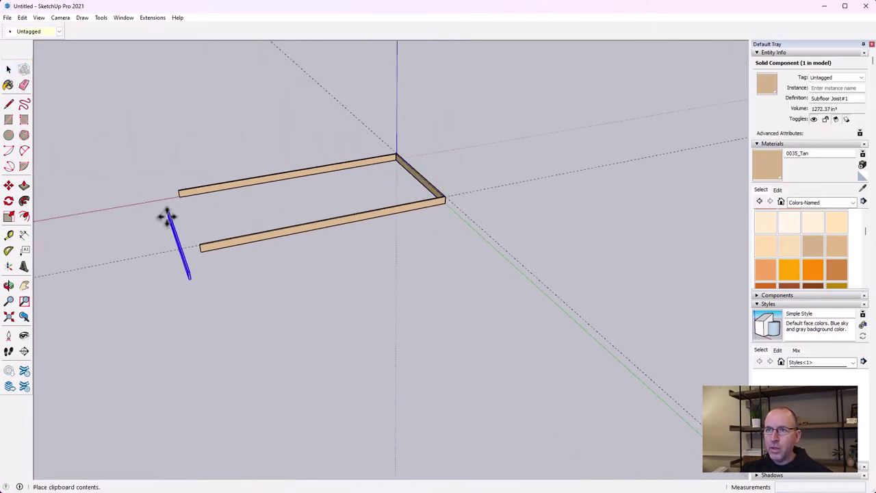
click(175, 199)
scroll(191, 231, up, 5)
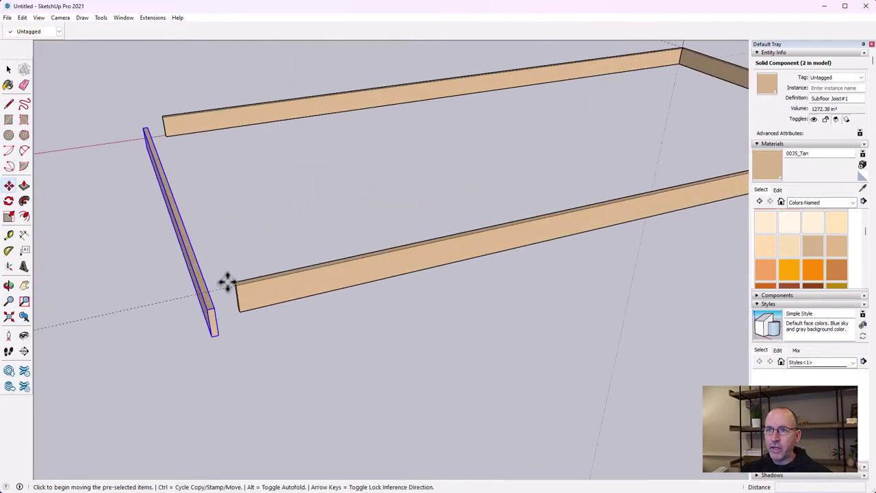
Step: Move the copy's corner onto the rim joist's endpoint to close the rectangle
click(8, 186)
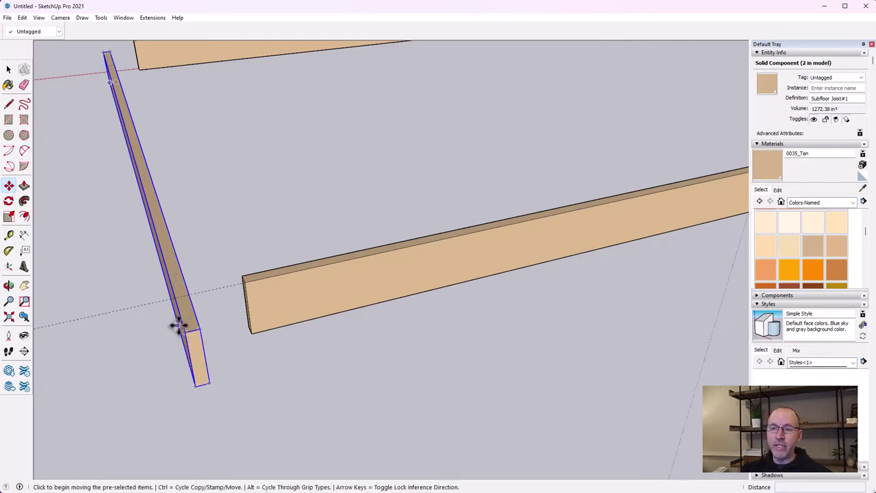
scroll(177, 314, up, 1)
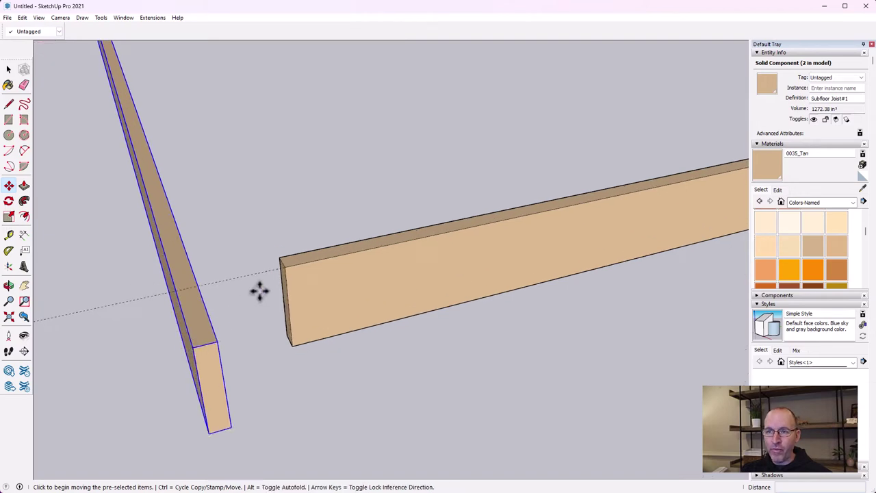
click(192, 347)
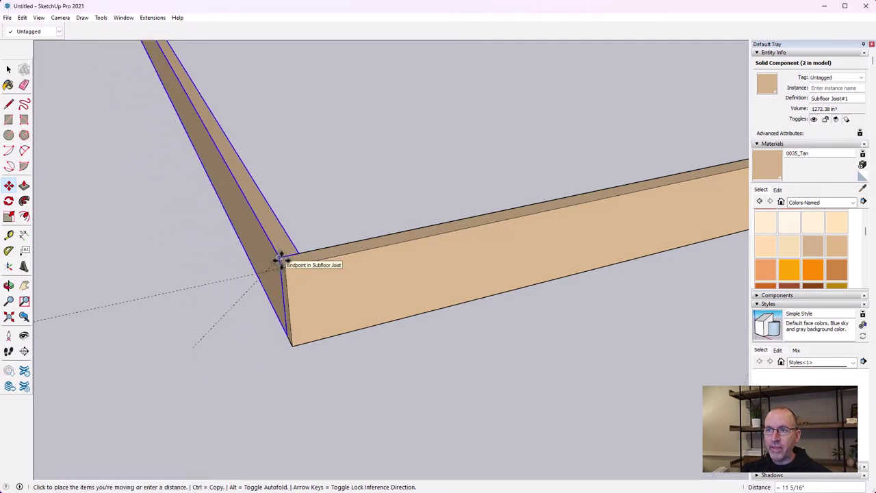
click(281, 259)
scroll(241, 284, down, 6)
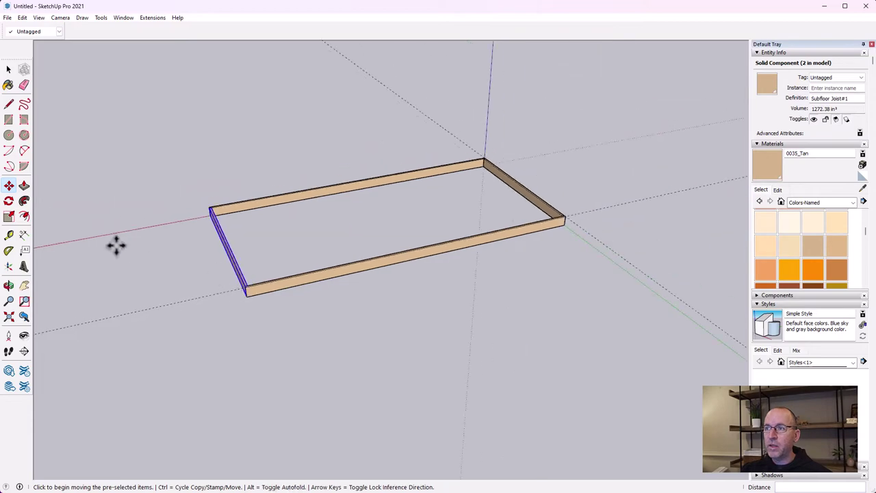
Step: Orbit around the frame to check the closed end, then return to Select
click(8, 286)
drag(108, 240, 163, 297)
scroll(260, 307, up, 5)
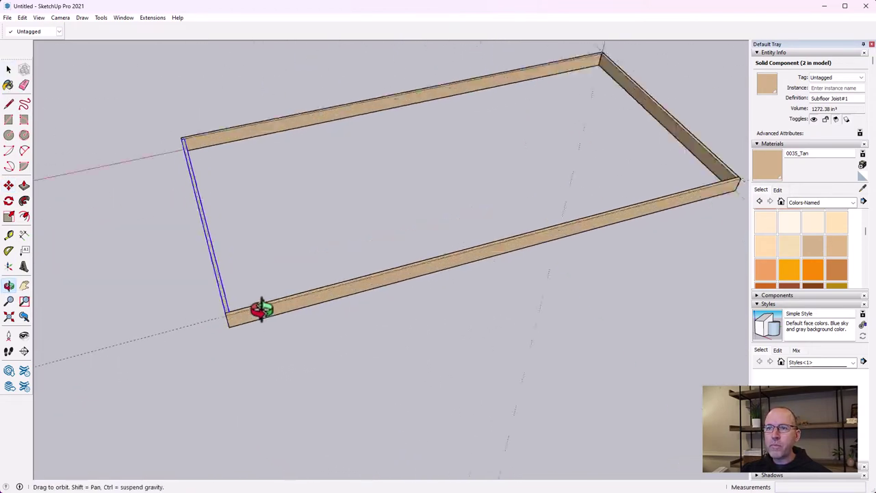
click(8, 69)
scroll(269, 195, down, 3)
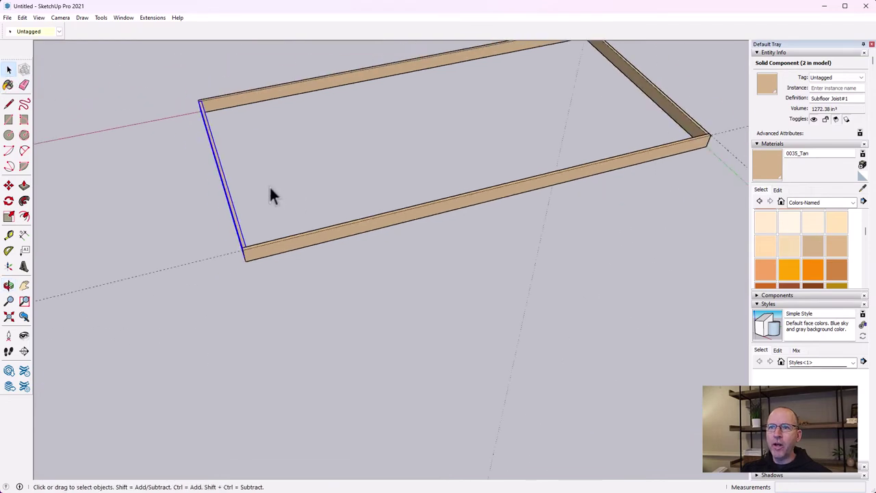
scroll(267, 183, up, 2)
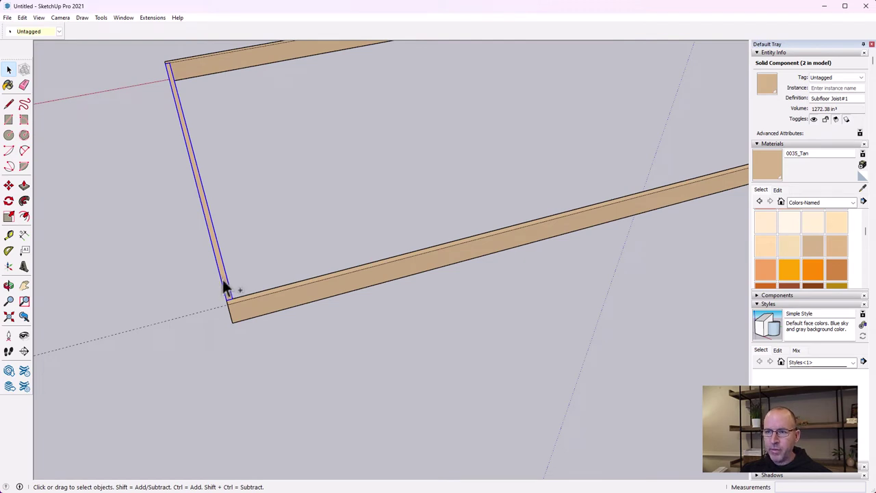
Step: Copy the end joist onto the rim corner and slide it 16 inches along
key(m)
drag(223, 287, 186, 448)
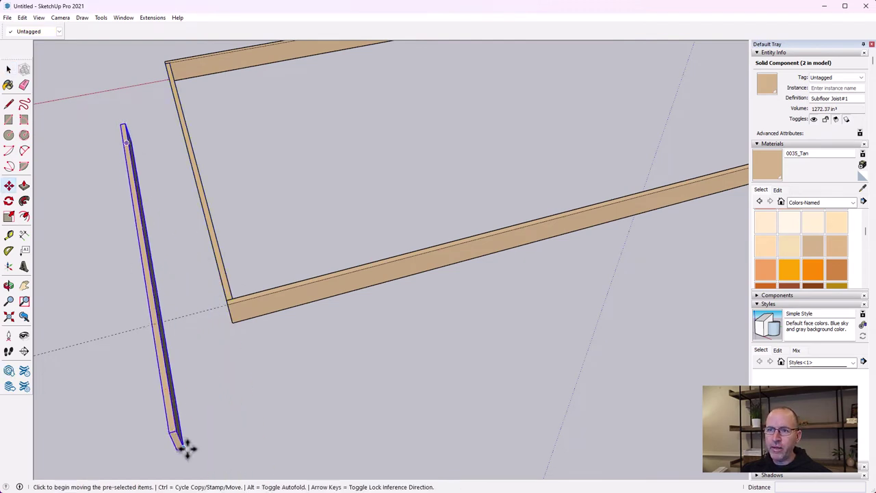
click(171, 435)
key(ctrl)
scroll(246, 322, up, 3)
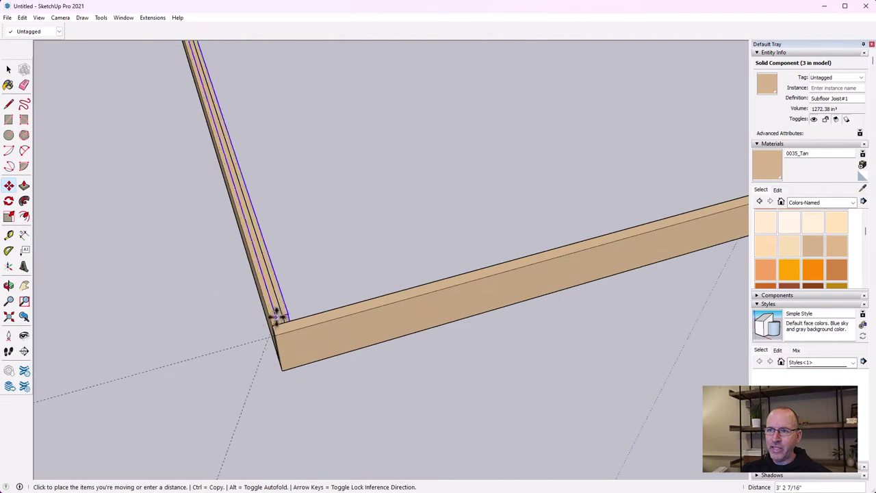
click(274, 321)
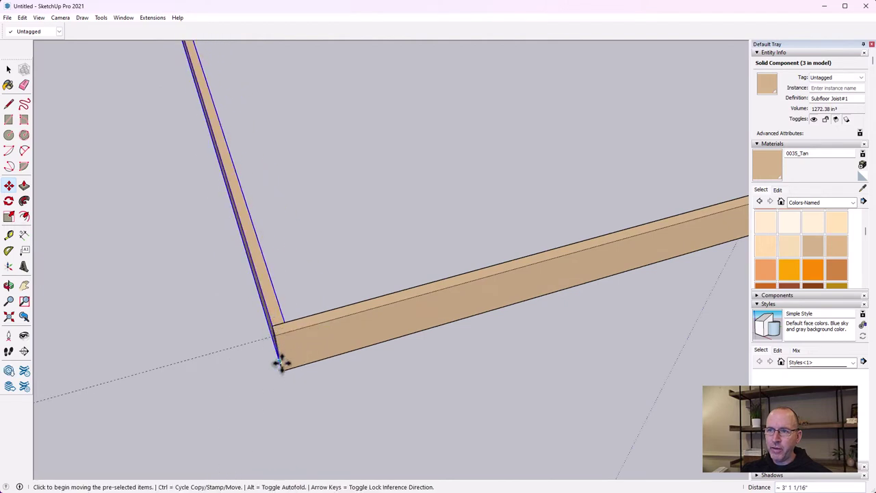
click(272, 326)
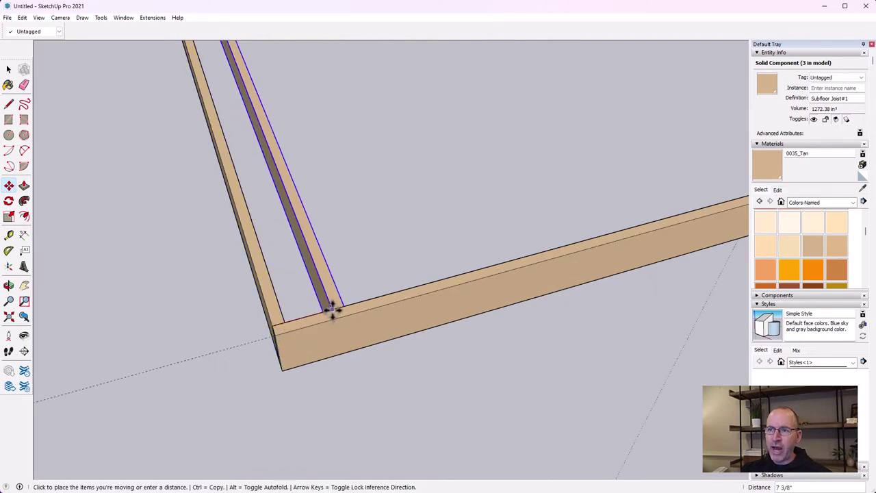
key(Return)
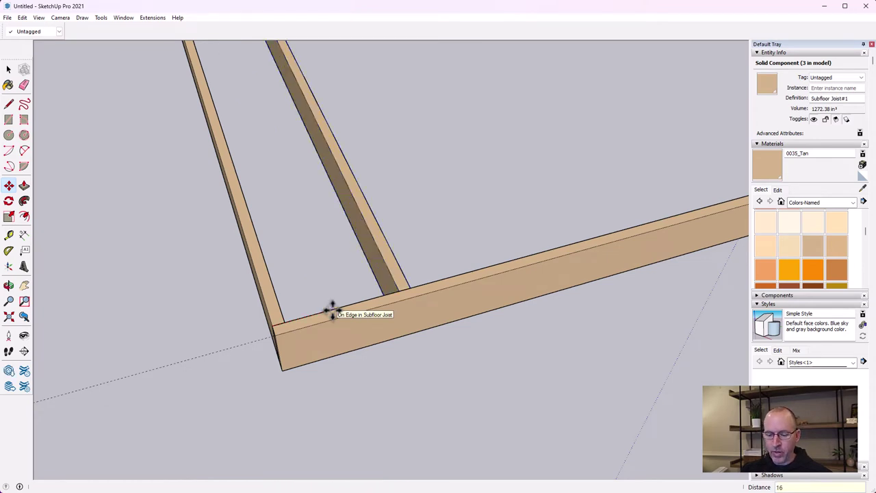
Step: Paste a joist, set it against the rim joist, and offset it 16 inches
key(ctrl+v)
scroll(260, 99, down, 3)
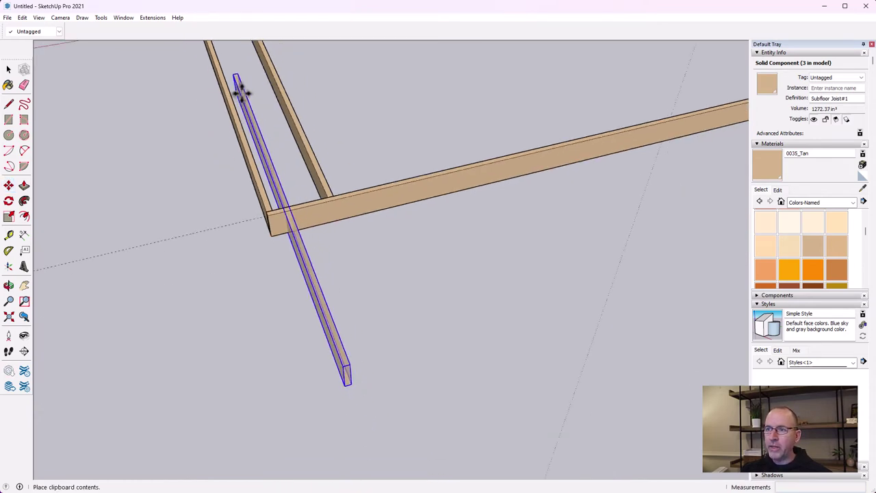
click(241, 91)
click(336, 368)
scroll(303, 245, up, 2)
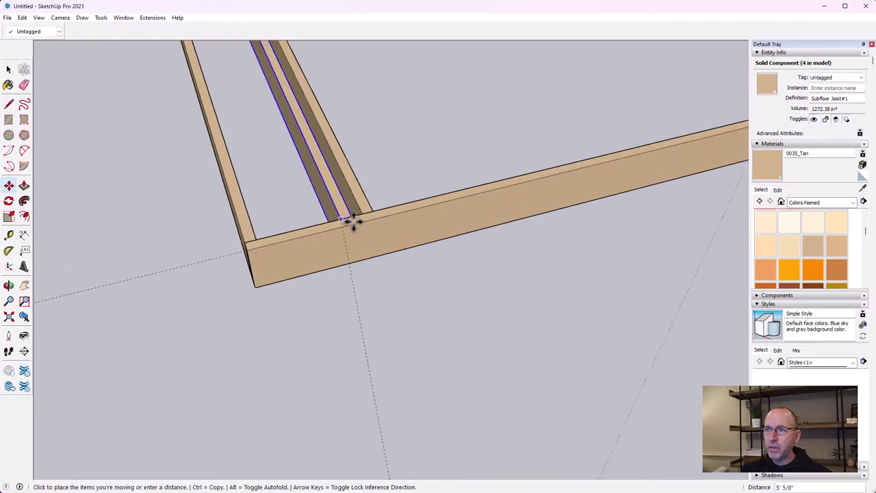
scroll(353, 220, up, 2)
click(365, 208)
click(363, 210)
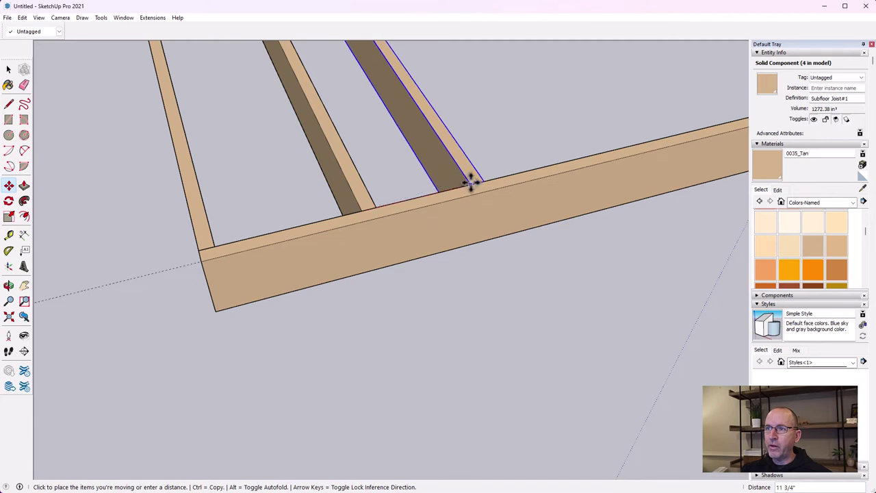
text(16)
key(Return)
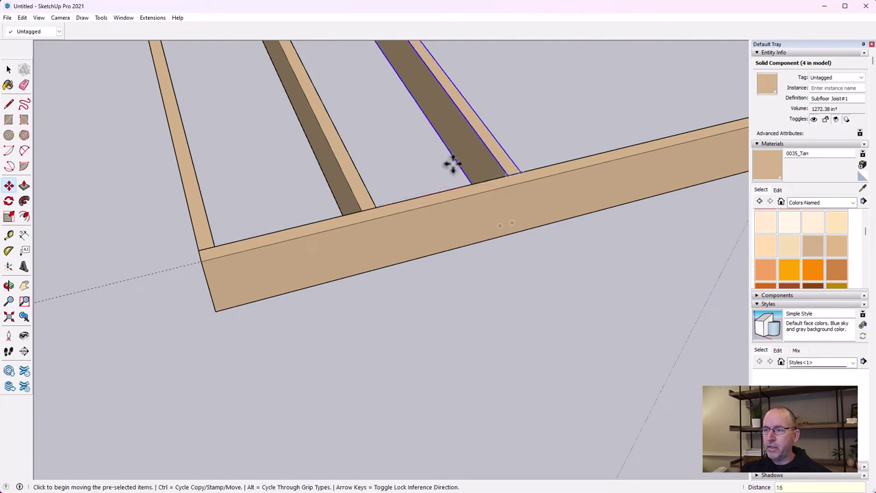
Step: Paste another joist against the rim and copy it onto the rim edge
key(ctrl+v)
scroll(330, 110, down, 5)
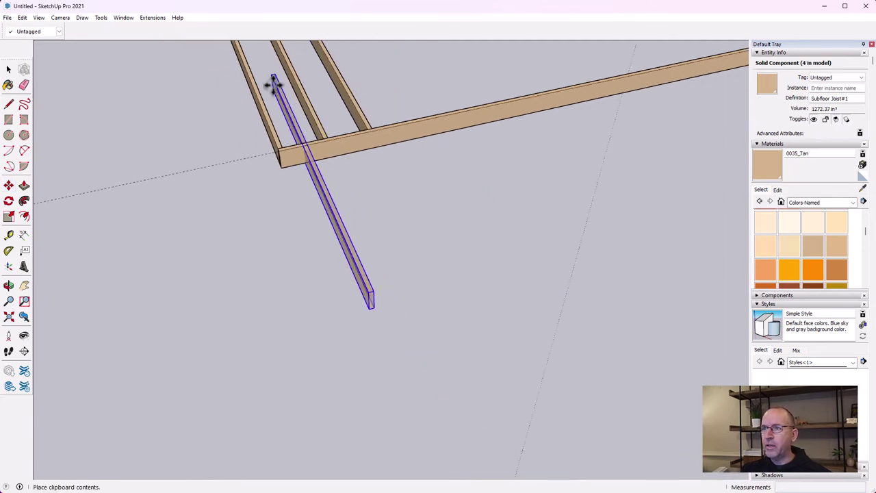
click(265, 70)
key(m)
click(353, 278)
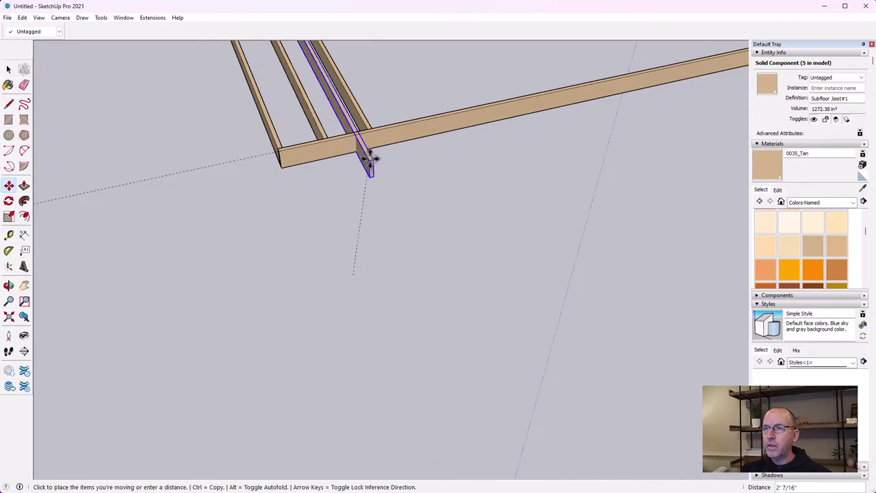
scroll(363, 110, up, 2)
click(366, 114)
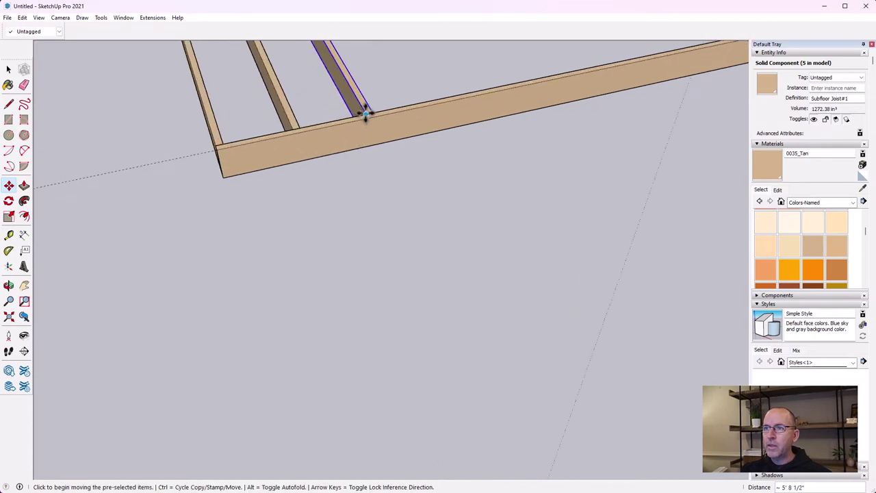
click(366, 114)
key(ctrl)
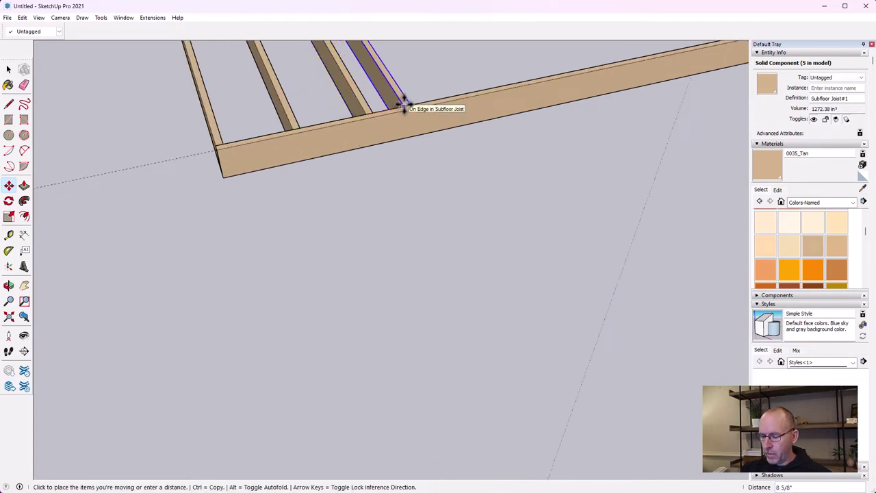
click(404, 100)
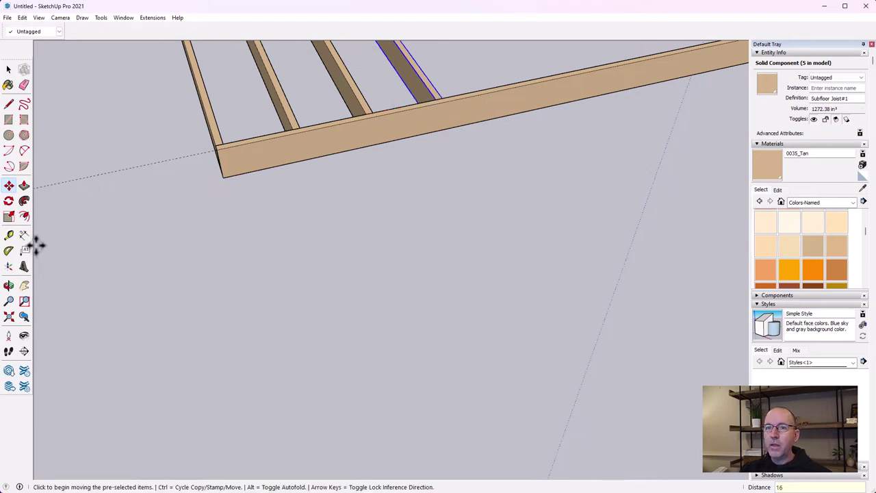
Step: Paste one more joist against the far rim, 16 inches from the last one
click(24, 284)
mouse_move(314, 233)
mouse_down()
mouse_move(463, 262)
mouse_move(337, 436)
mouse_up()
key(ctrl+c)
key(ctrl+v)
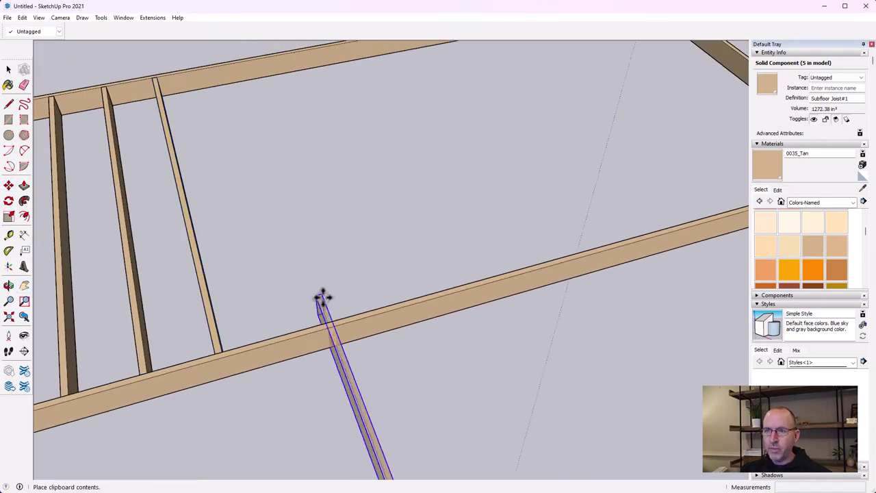
click(261, 69)
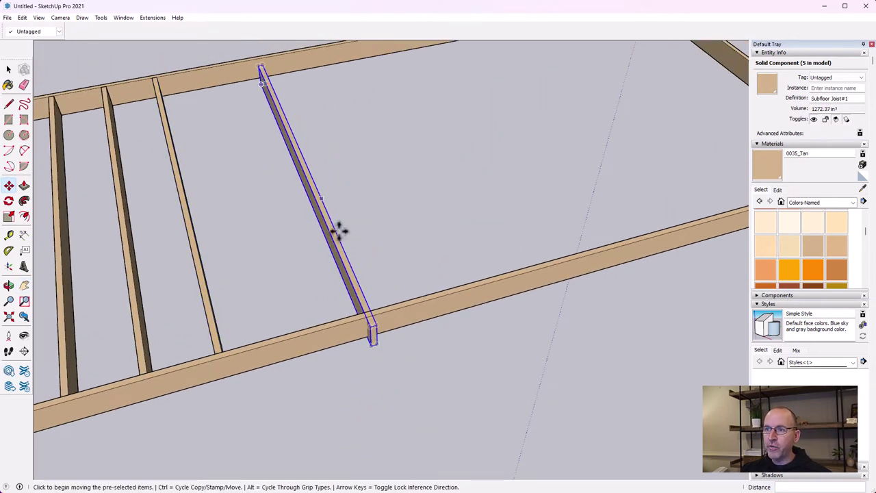
click(368, 335)
click(213, 351)
scroll(214, 350, up, 3)
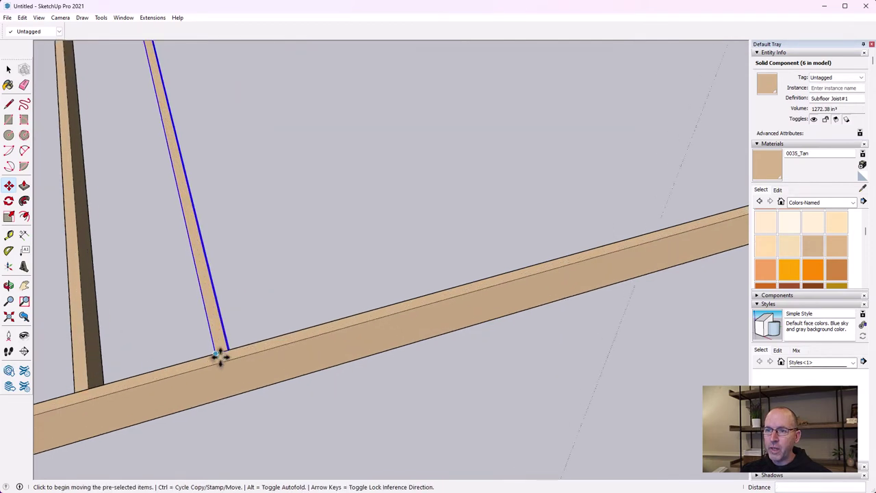
click(215, 352)
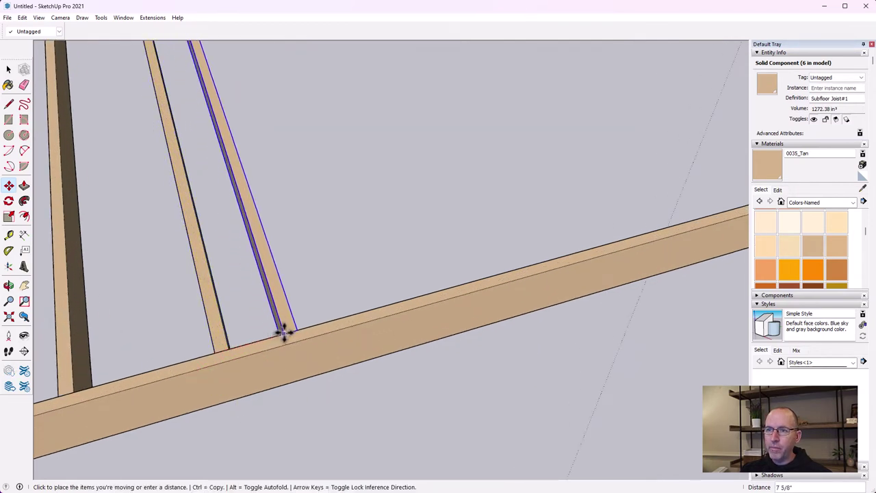
key(Return)
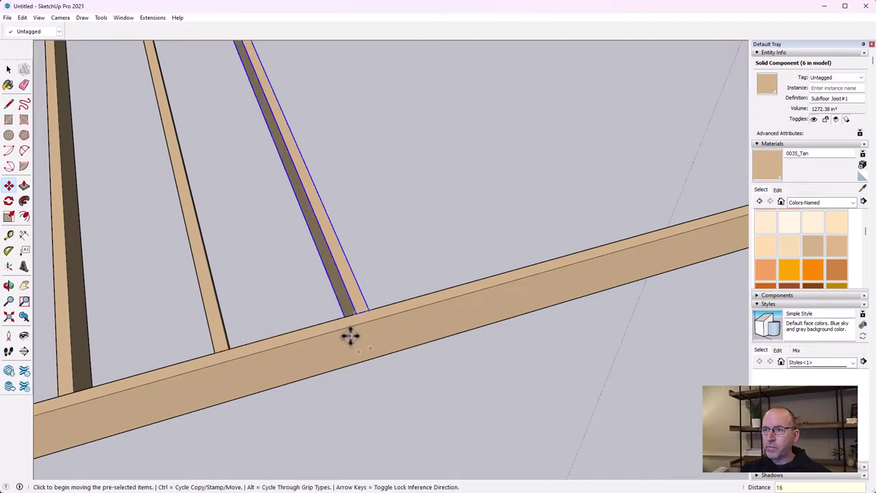
scroll(351, 335, down, 6)
middle_drag(356, 328, 507, 242)
Step: Rotate the pasted joist about its lower end so it stands on edge
key(q)
click(515, 386)
click(462, 297)
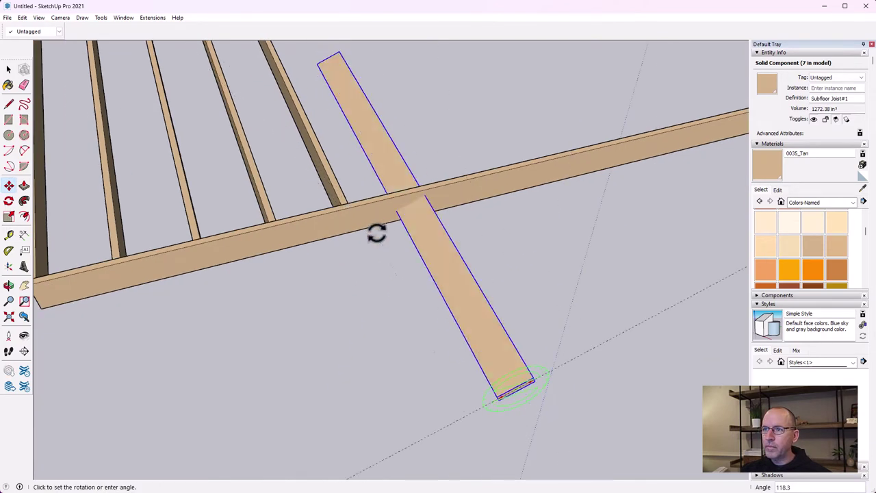
click(405, 254)
key(m)
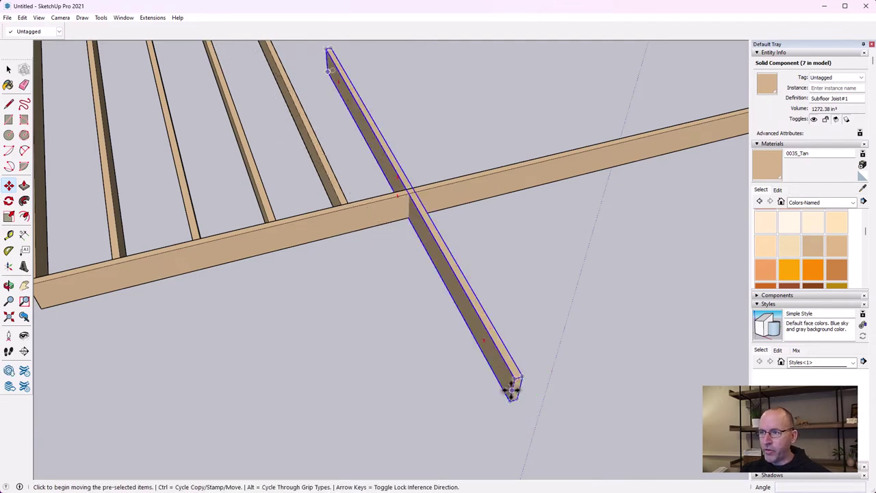
scroll(517, 388, up, 3)
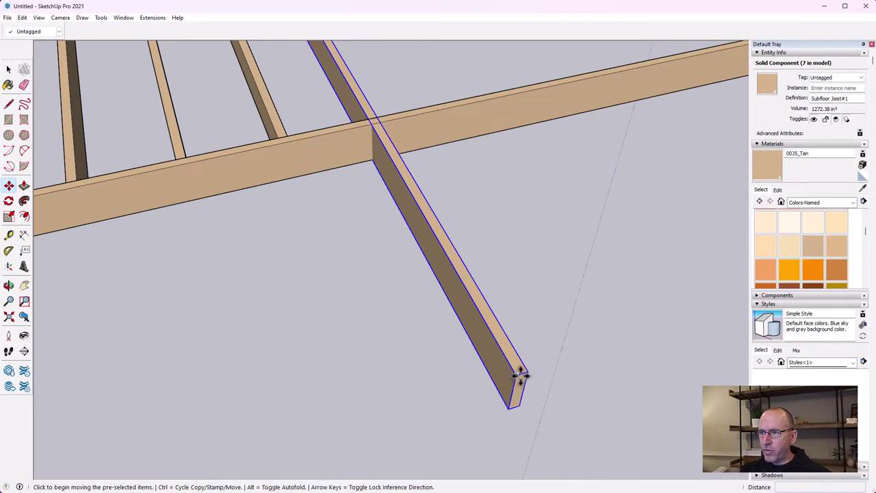
key(q)
key(m)
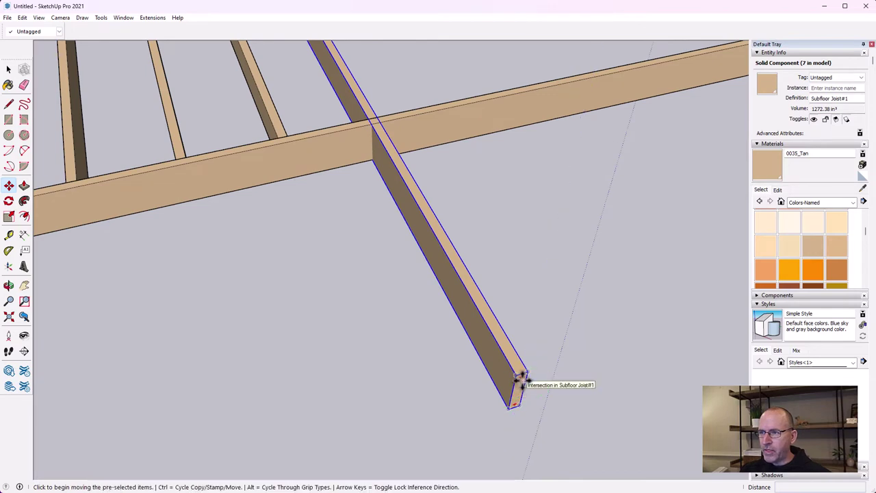
key(q)
key(m)
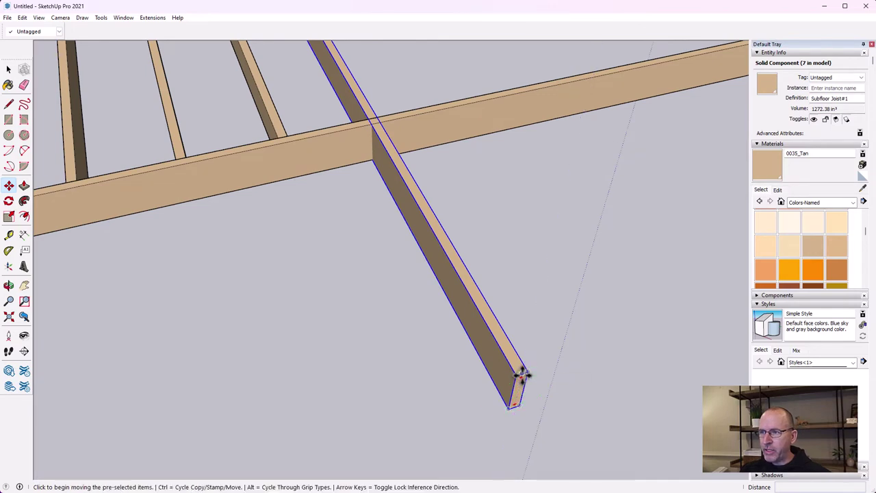
key(q)
key(m)
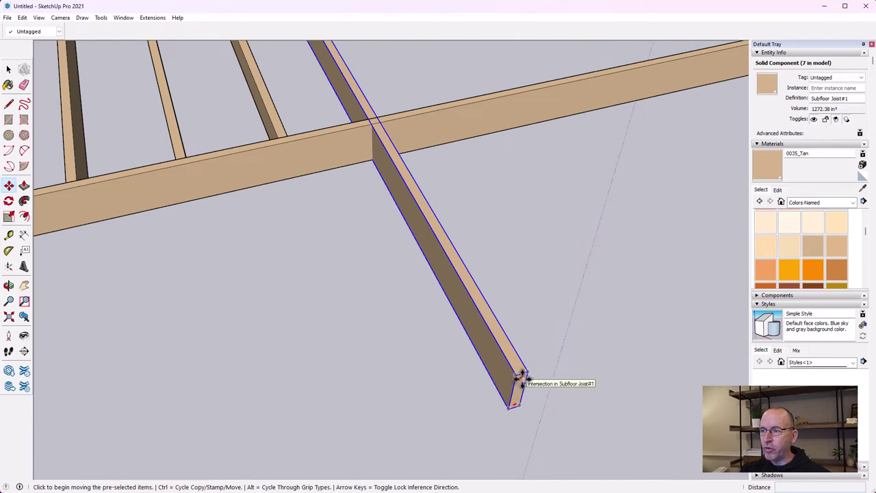
key(q)
key(m)
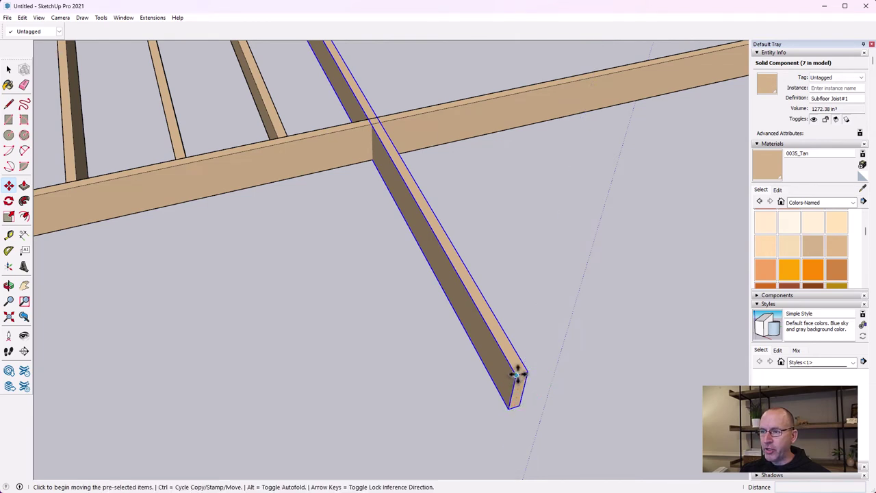
Step: Set the upright joist against the beam and copy it along the beam edge
click(517, 375)
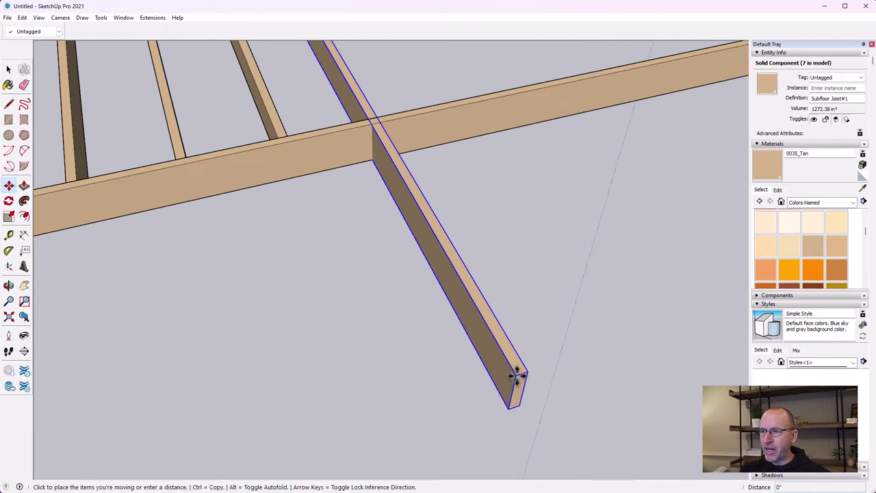
click(275, 135)
key(ctrl)
click(276, 136)
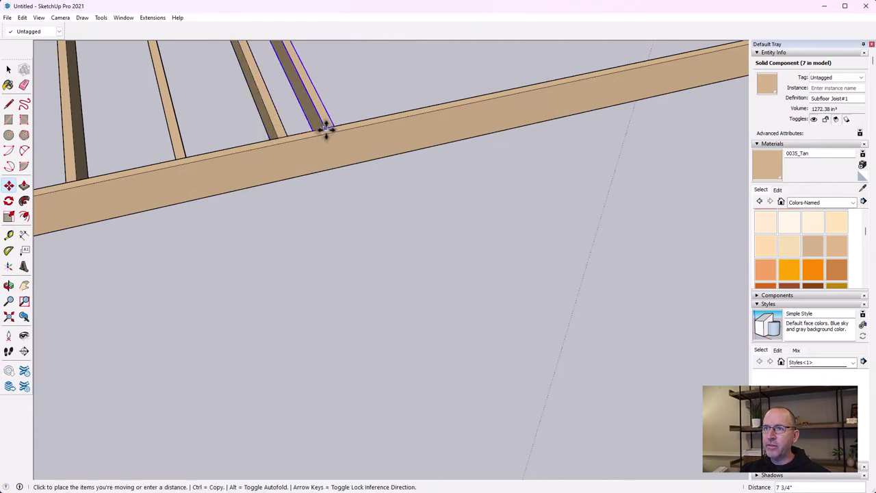
click(366, 122)
click(25, 287)
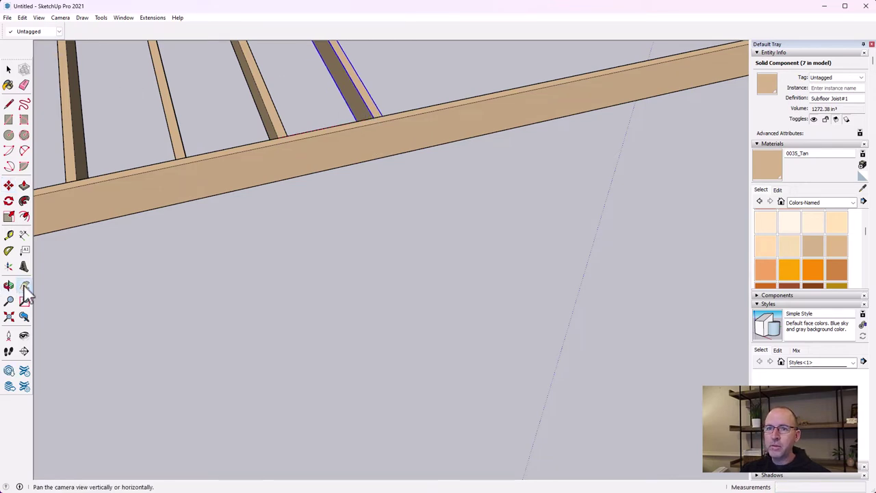
drag(385, 239, 199, 426)
Step: Paste another joist and place it on the beam edge beside the others
key(ctrl+v)
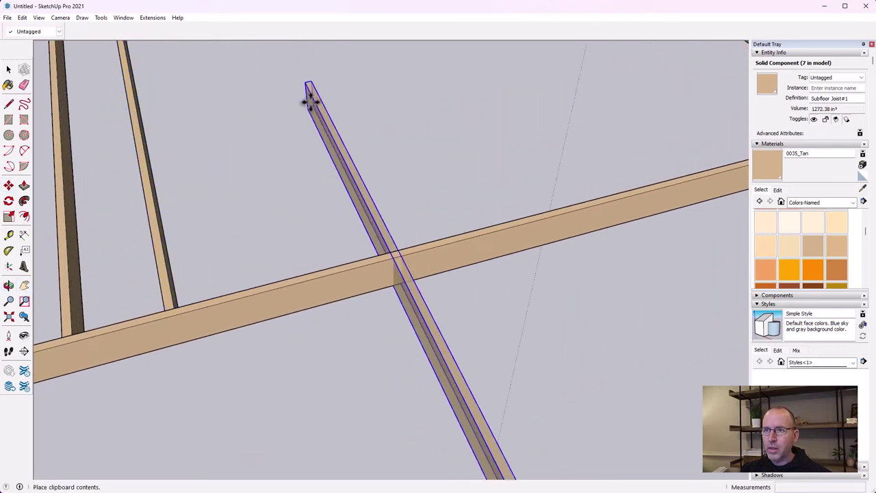
click(309, 100)
scroll(272, 107, down, 5)
key(m)
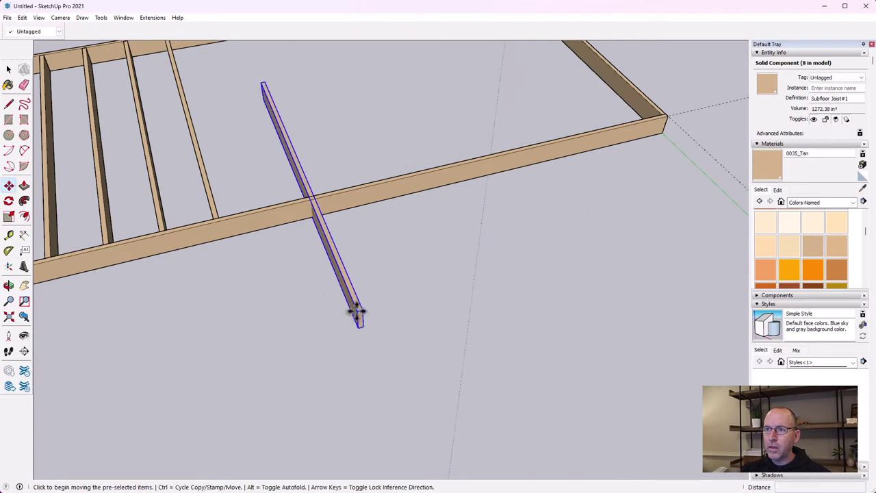
click(355, 311)
click(214, 205)
scroll(214, 209, up, 3)
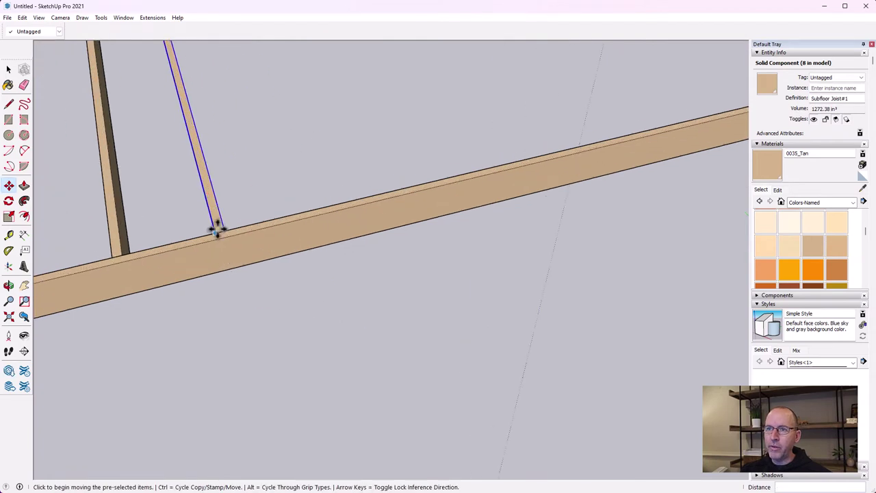
click(216, 230)
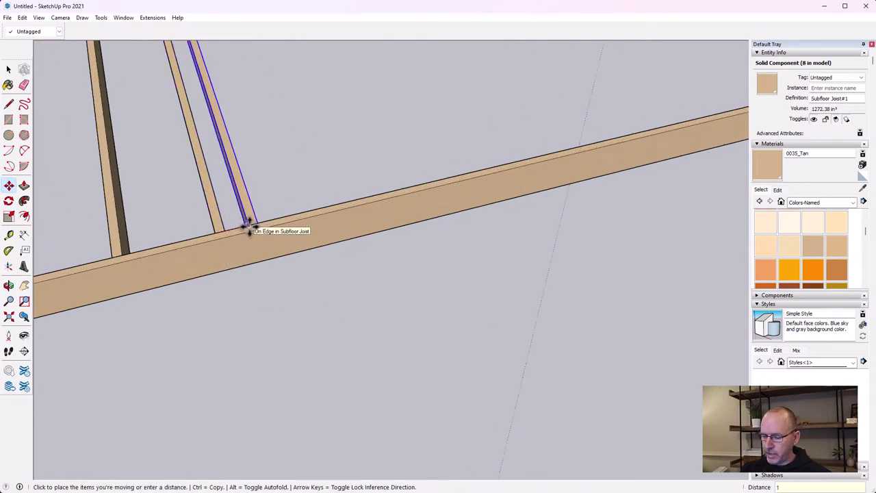
click(248, 227)
scroll(472, 336, down, 5)
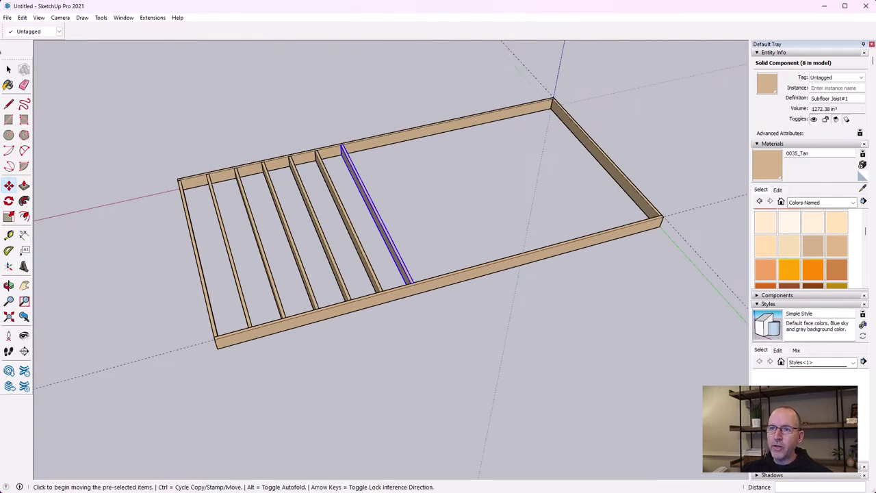
key(space)
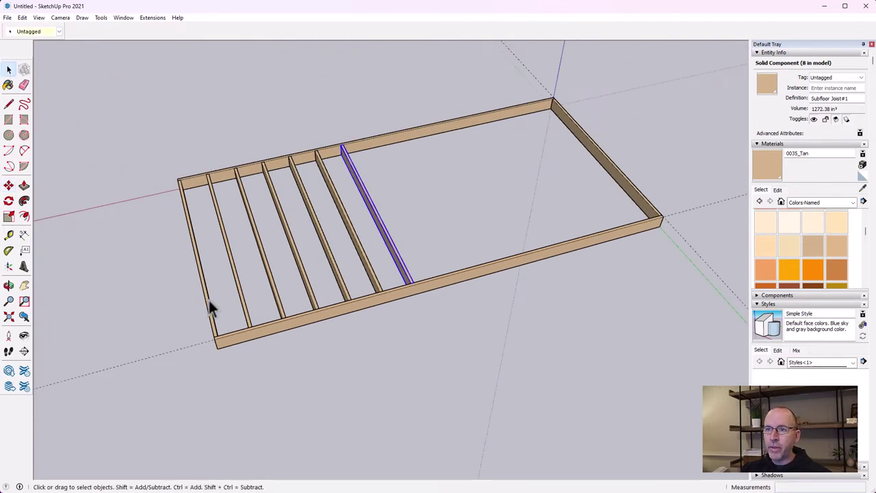
Step: Select the seven interior joists and start a Ctrl-copy of them
click(209, 301)
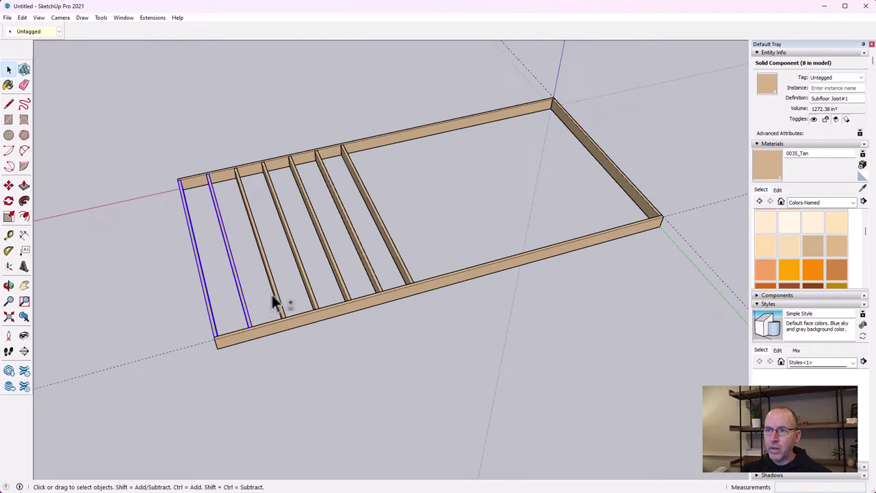
shift+click(275, 298)
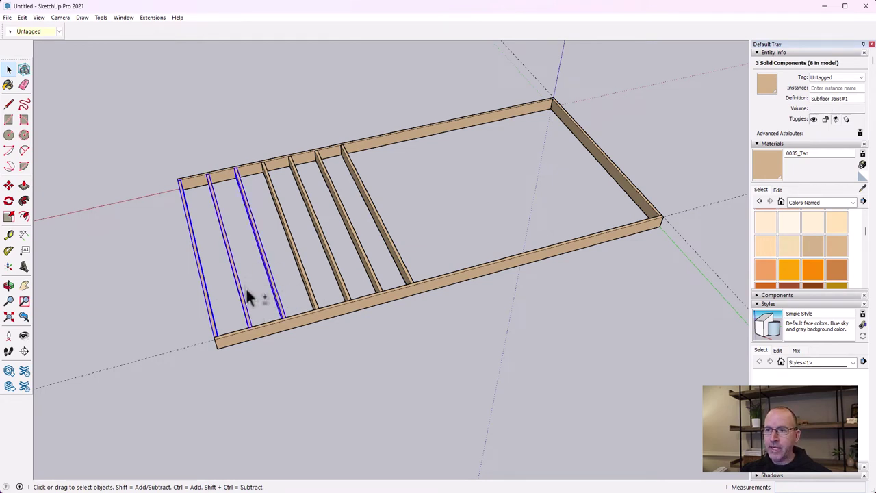
shift+click(340, 279)
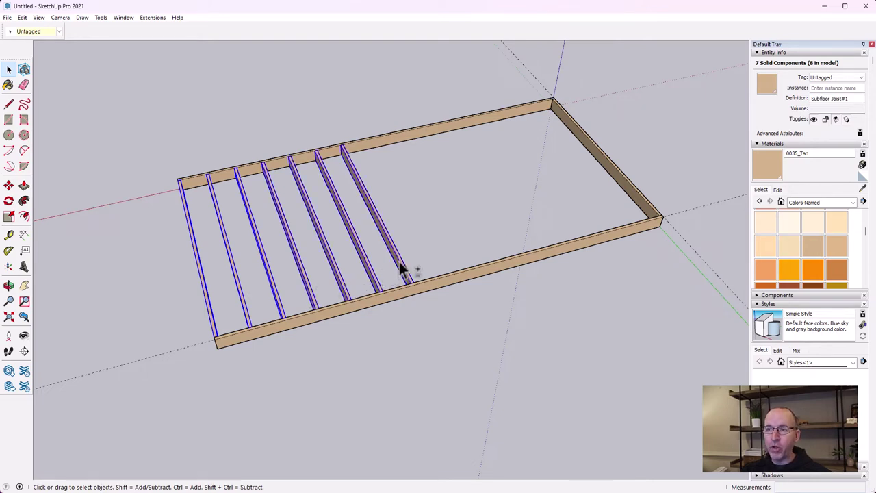
key(m)
key(ctrl)
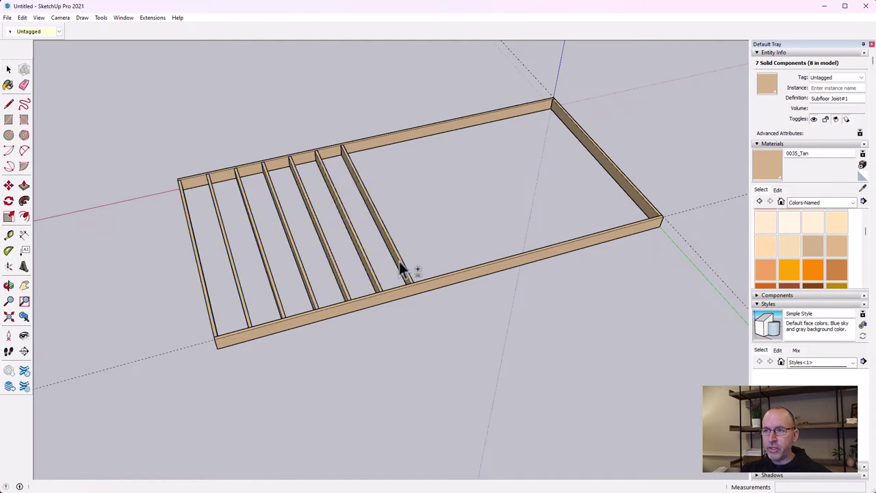
click(401, 270)
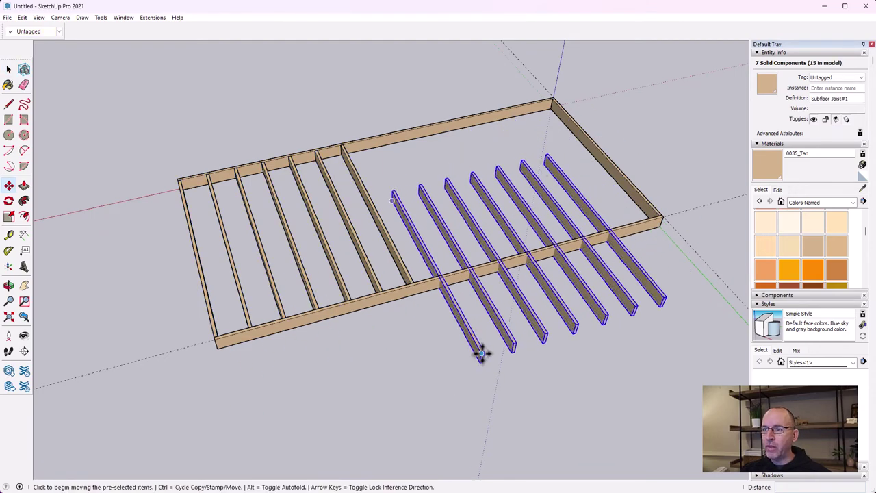
key(Escape)
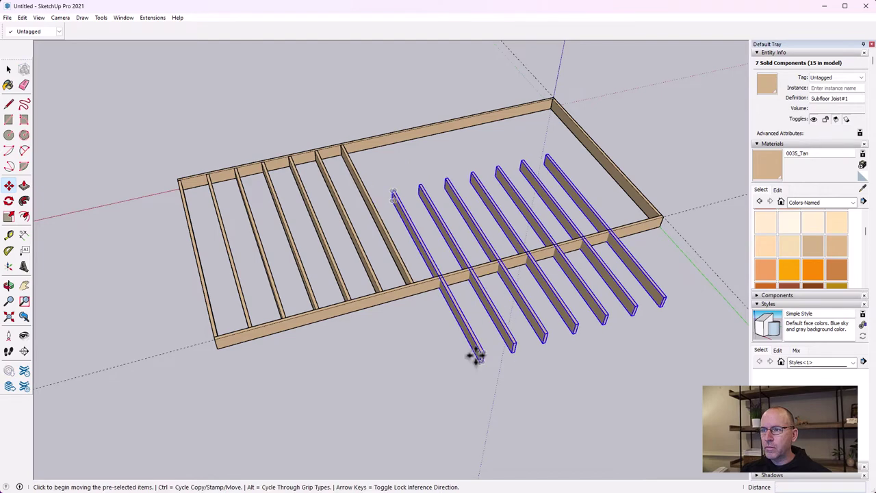
Step: Snap the copied joists' ends to the rim joist and offset them 16 inches
click(476, 354)
scroll(411, 280, up, 5)
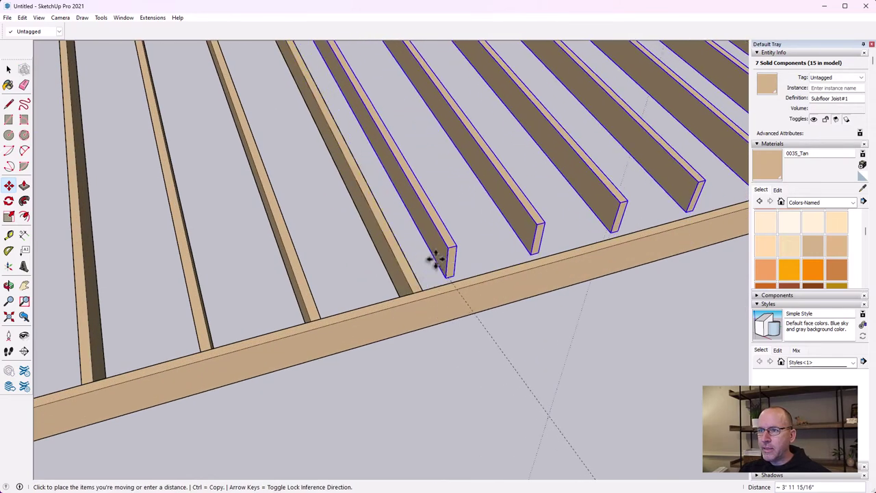
click(452, 249)
click(449, 244)
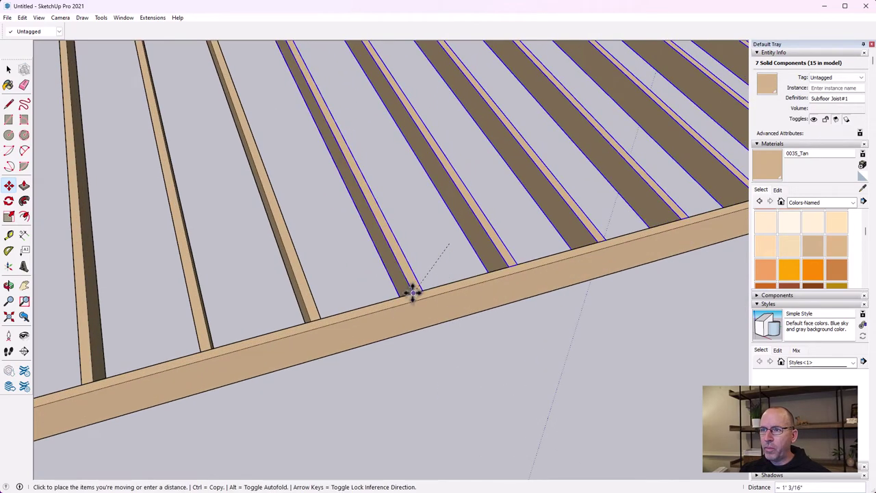
click(414, 293)
click(425, 290)
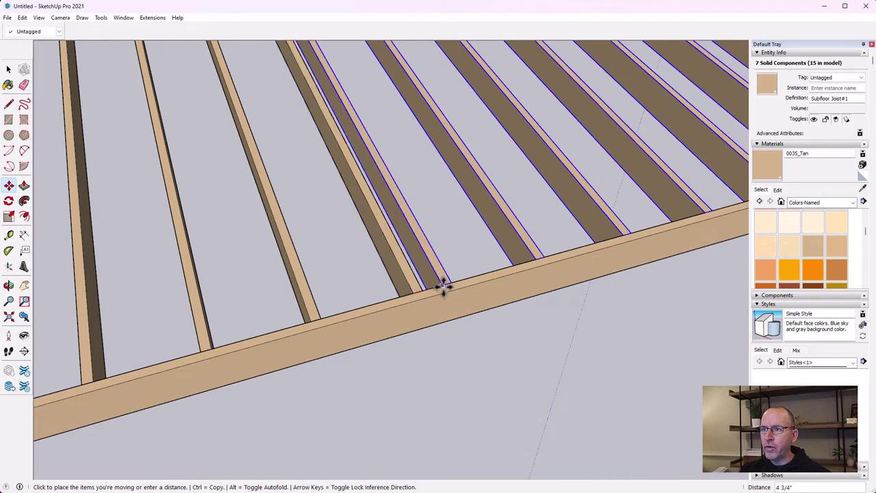
text(16)
key(Return)
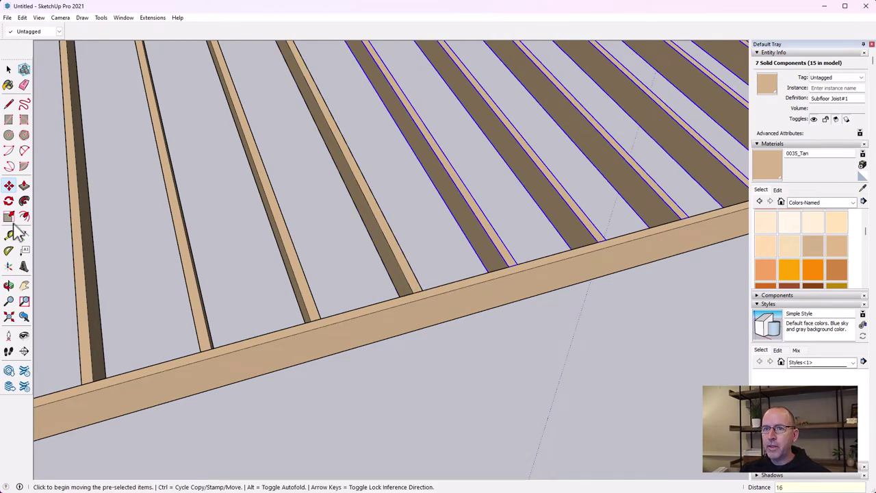
click(24, 285)
scroll(442, 219, down, 5)
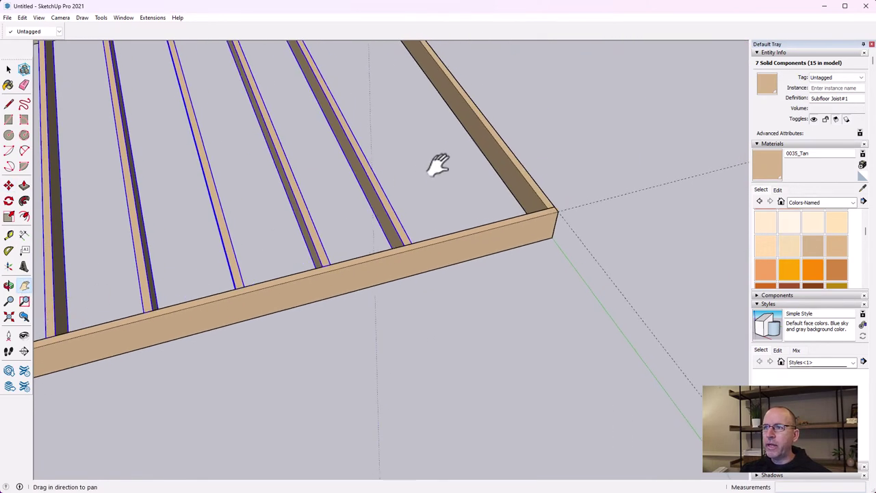
middle_drag(438, 219, 461, 284)
scroll(410, 226, up, 3)
click(8, 69)
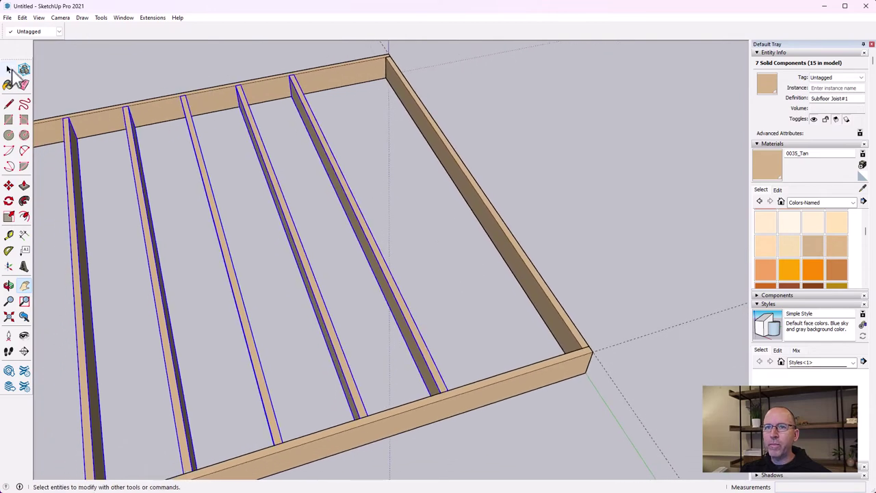
Step: Select the last joist in the frame and paste a copy beside the frame
click(461, 265)
click(429, 345)
key(m)
click(292, 77)
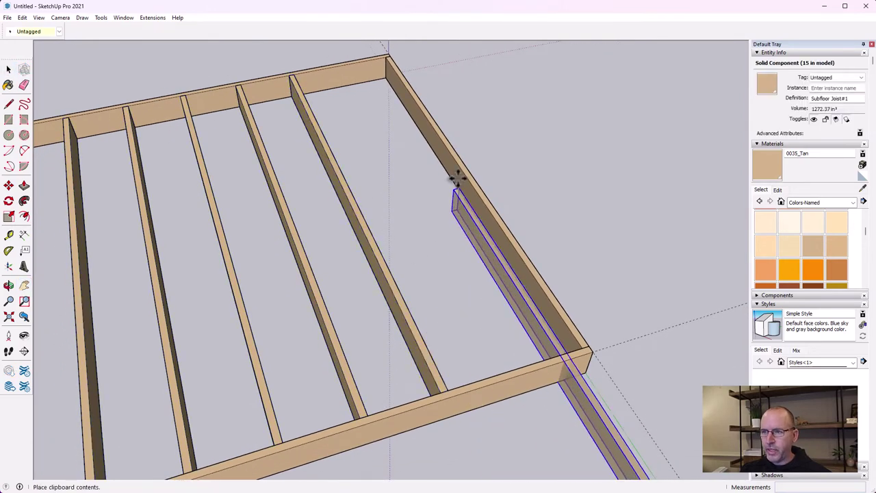
click(450, 69)
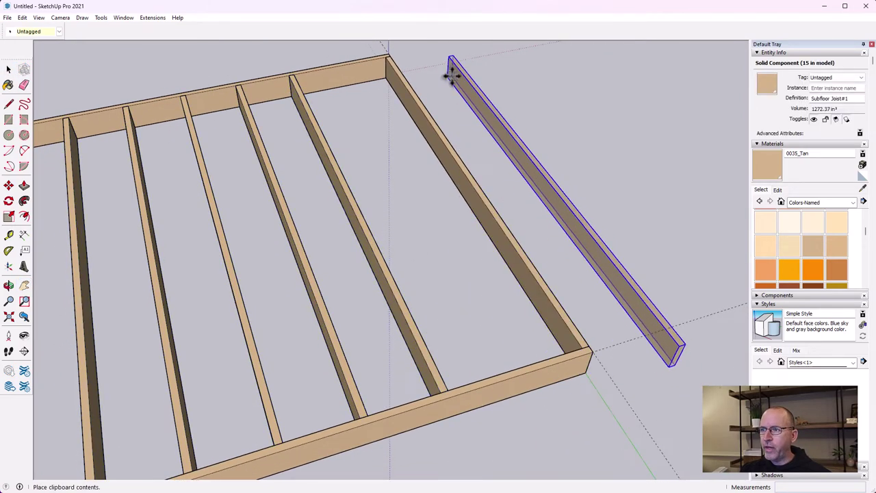
click(682, 347)
key(Escape)
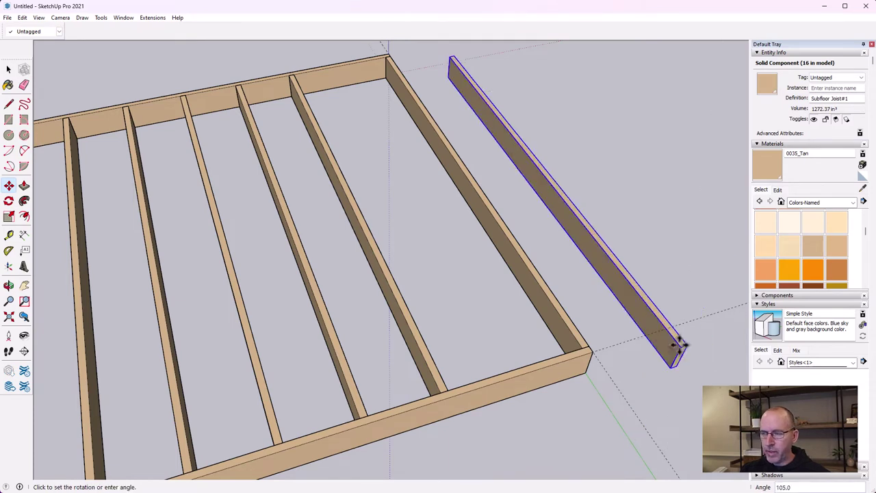
Step: Set the pasted joist against the rim joist, 16 inches past the previous one
click(676, 348)
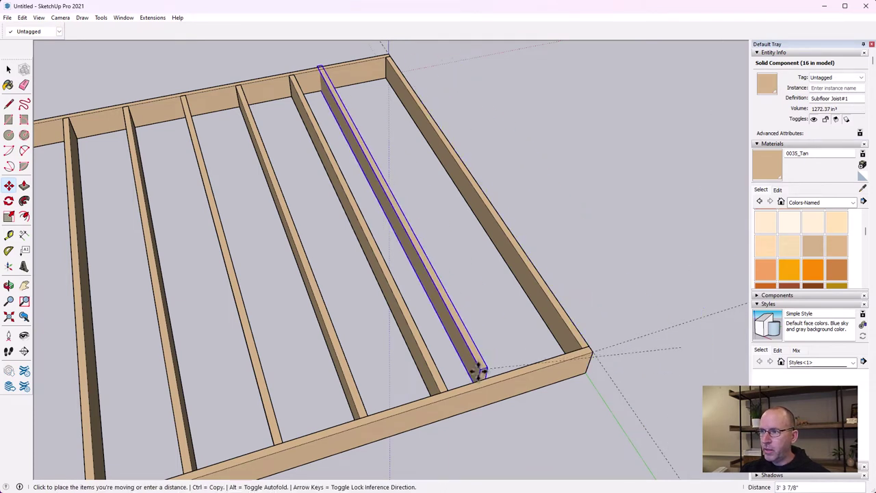
click(438, 391)
click(440, 392)
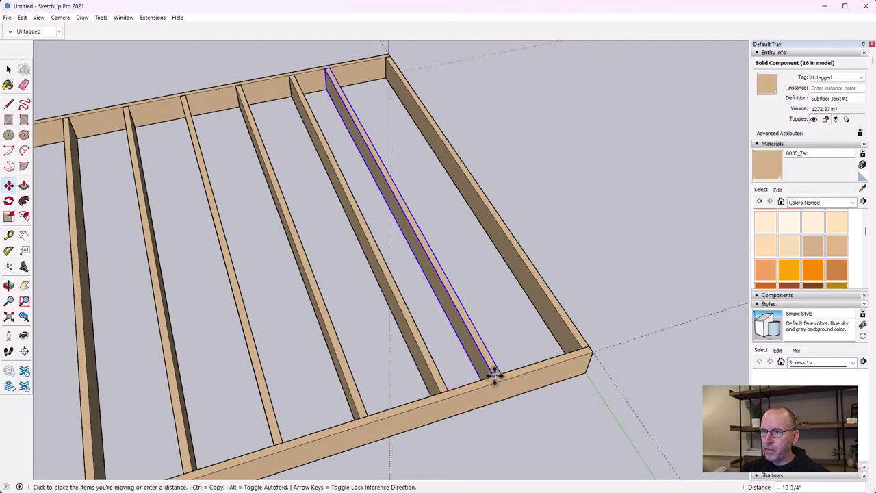
text(16)
key(Return)
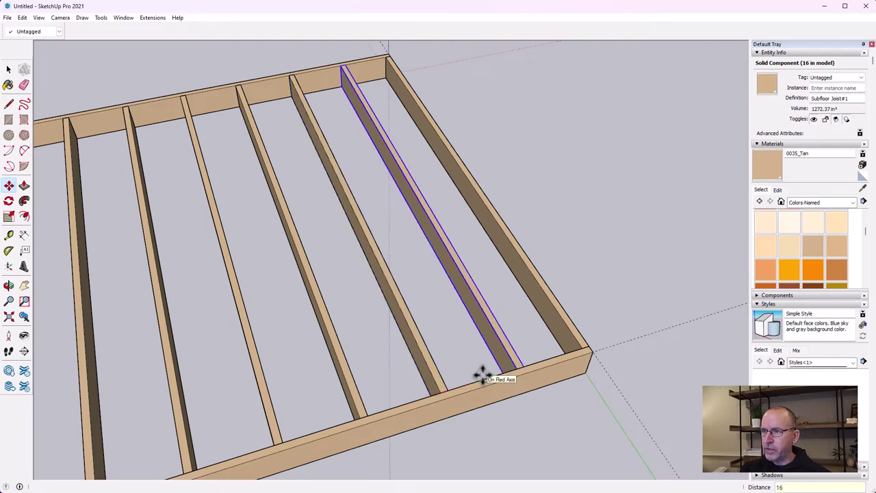
scroll(567, 356, up, 3)
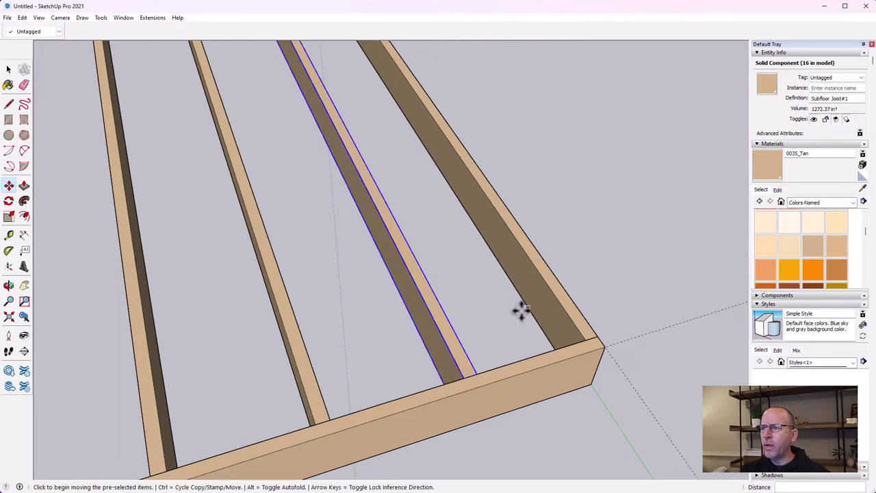
scroll(551, 319, up, 2)
click(9, 234)
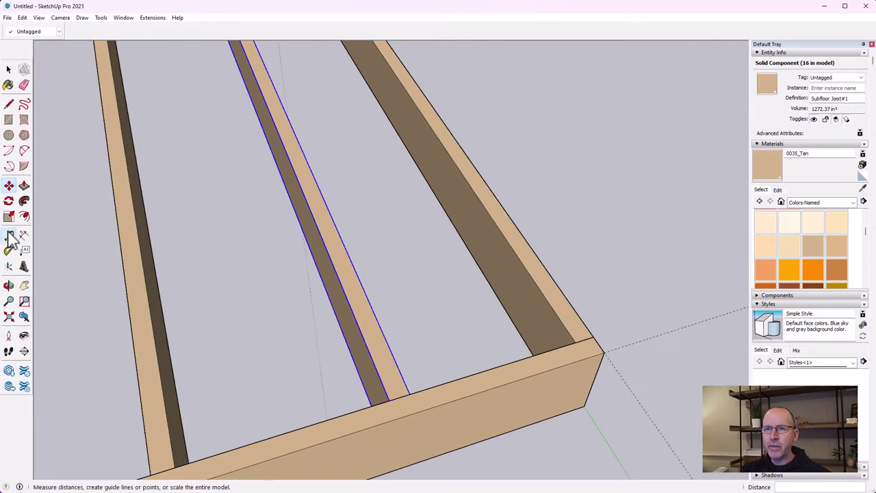
click(362, 296)
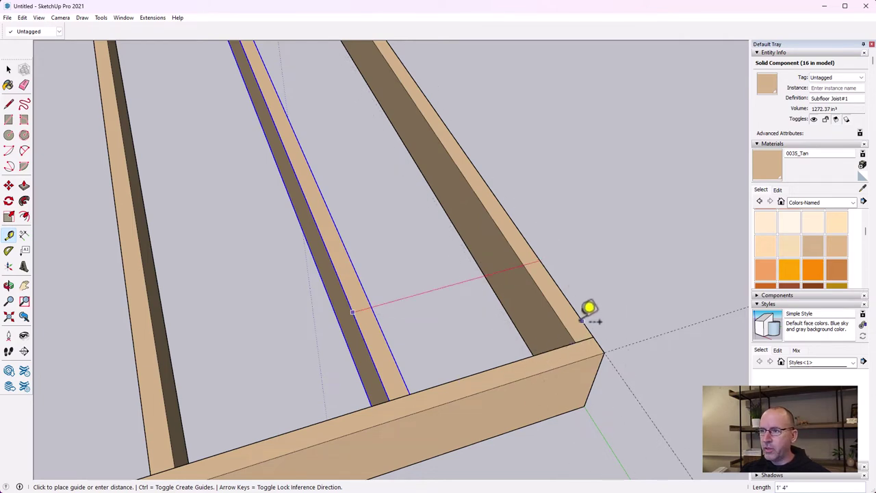
scroll(590, 308, down, 3)
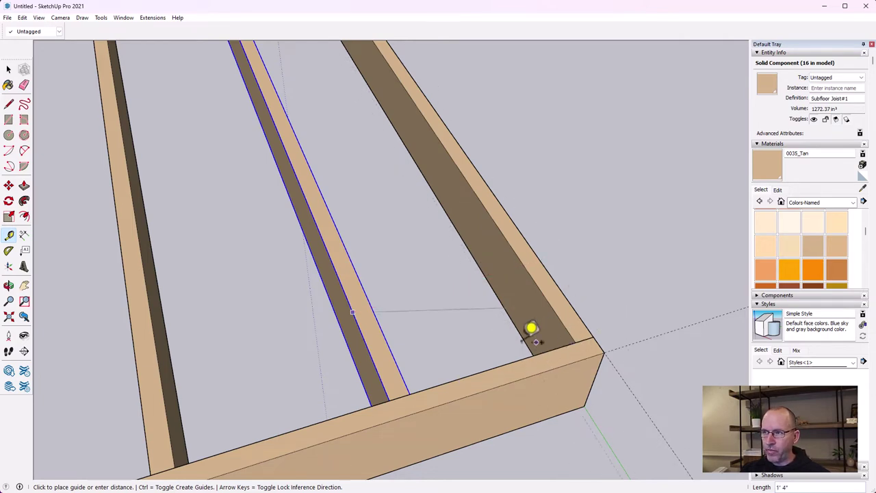
key(Escape)
scroll(432, 287, up, 3)
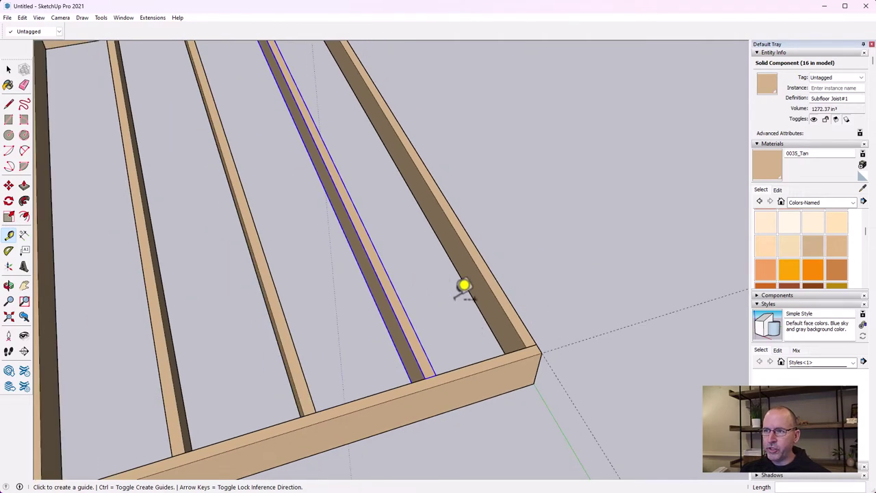
scroll(464, 287, down, 6)
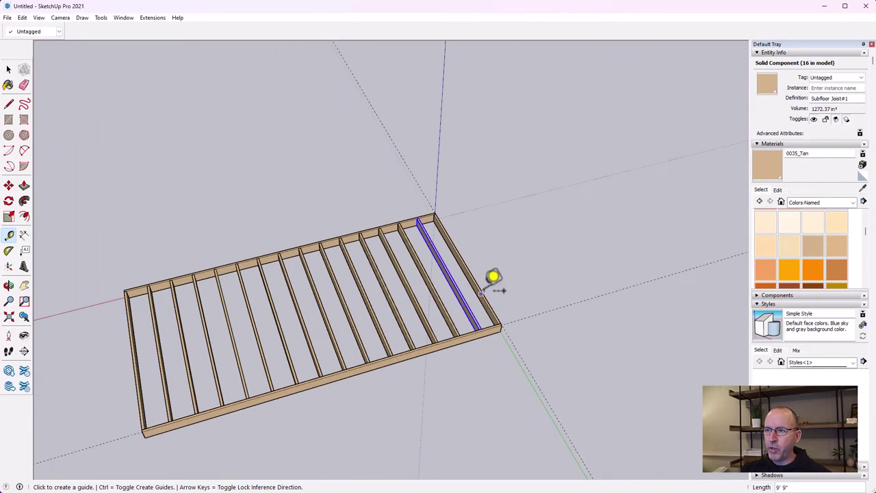
scroll(127, 421, up, 5)
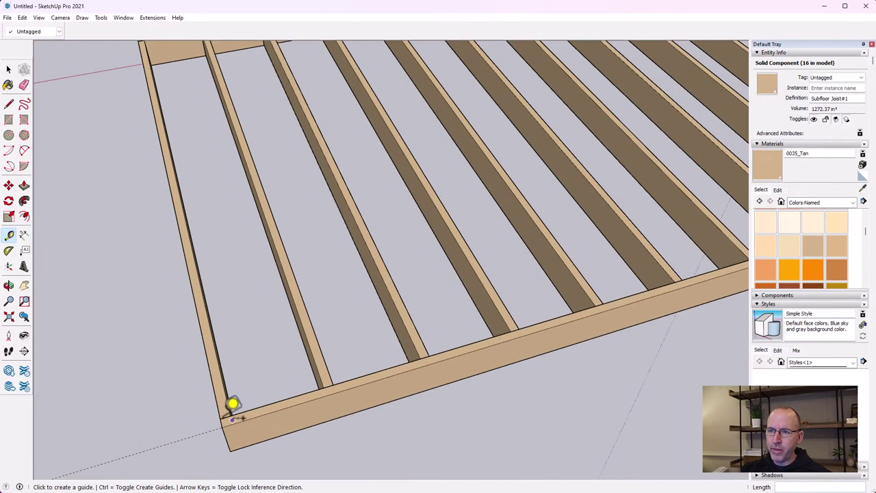
click(233, 418)
scroll(335, 380, up, 2)
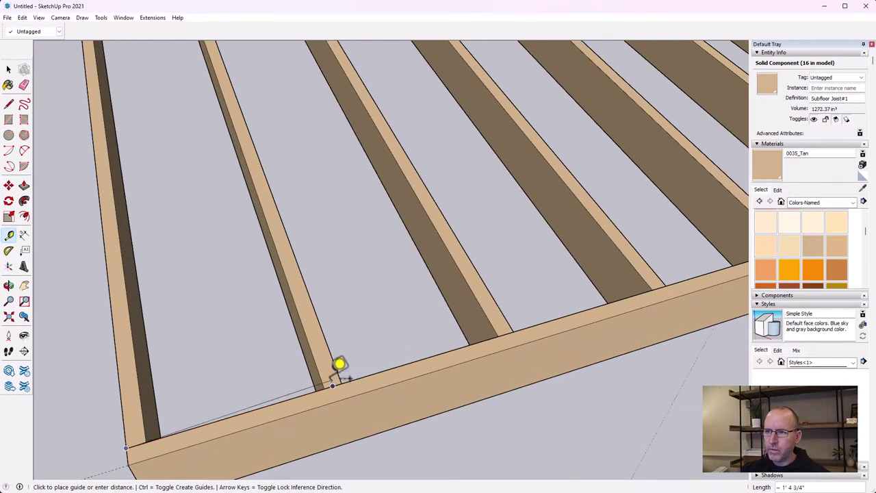
click(334, 384)
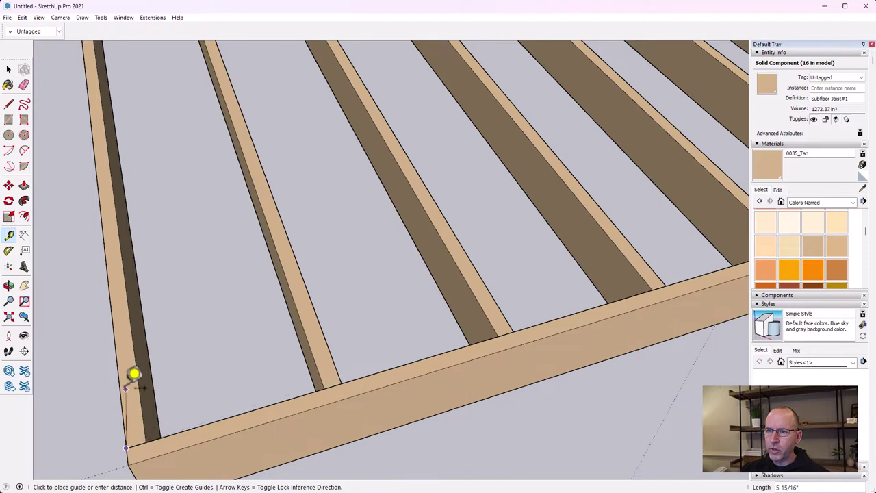
click(334, 373)
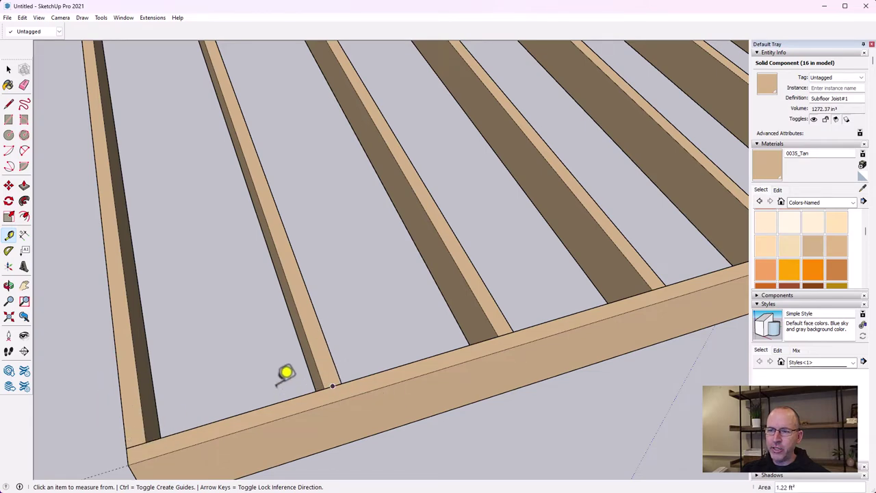
scroll(287, 367, down, 5)
click(8, 69)
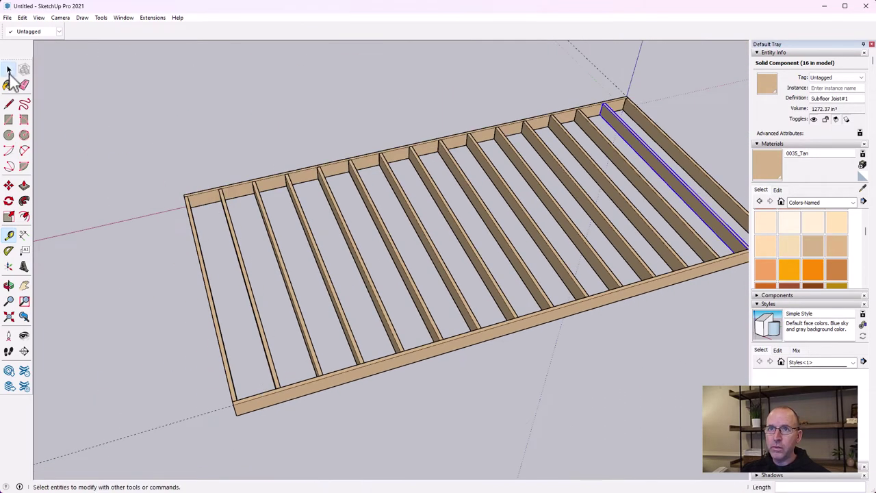
Step: Select all 14 interior joists using Shift-clicks and a window selection
click(257, 308)
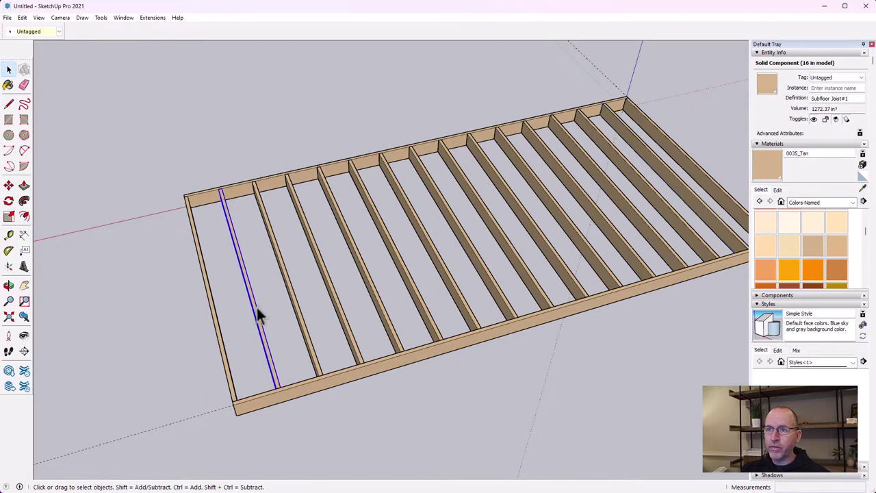
shift+click(307, 328)
shift+click(359, 319)
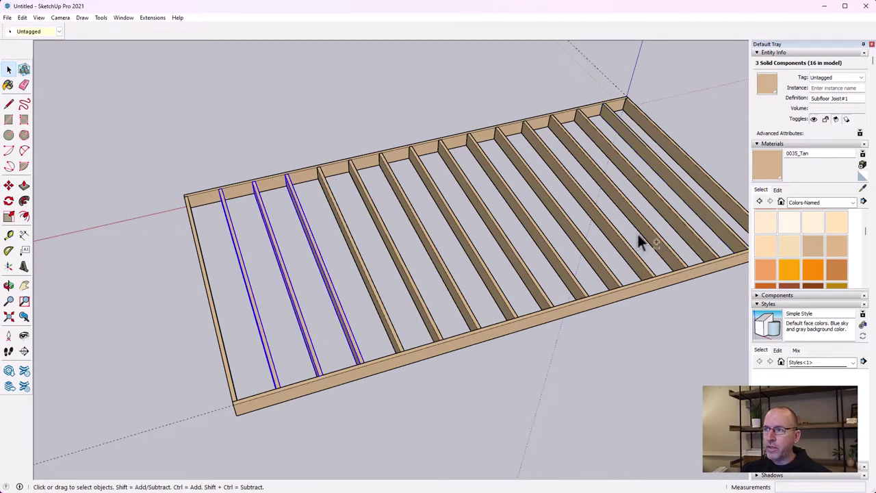
shift+drag(336, 230, 333, 224)
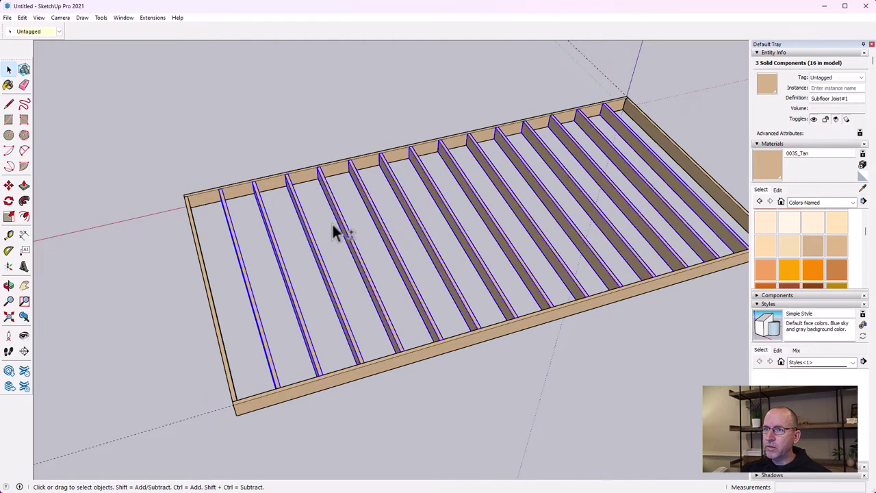
middle_drag(270, 366, 250, 407)
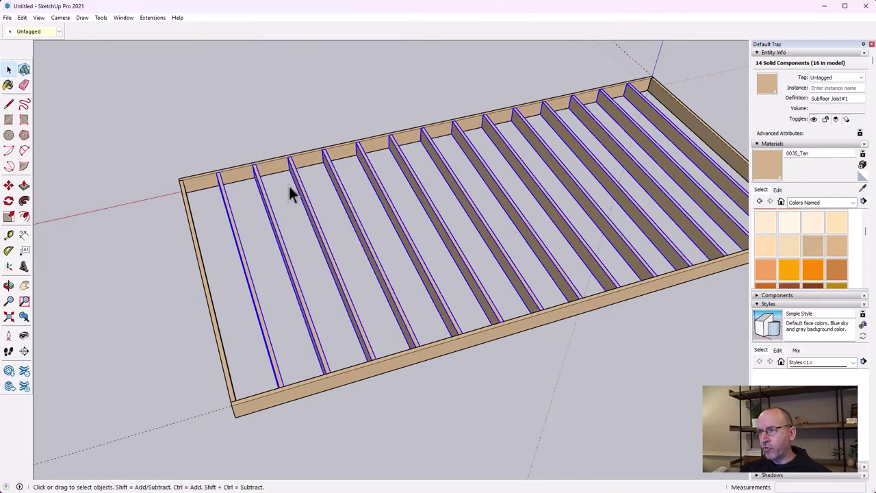
scroll(274, 383, up, 6)
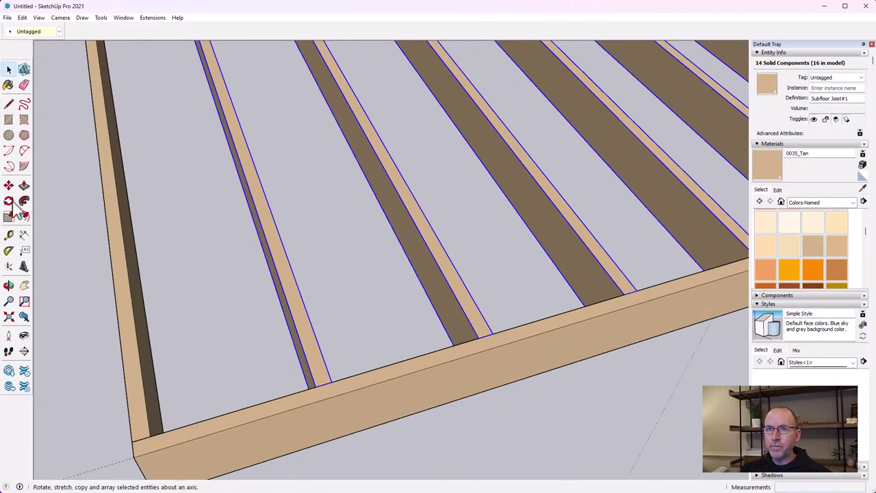
Step: Nudge the selected joists slightly along the red axis to even the end gaps
click(9, 186)
scroll(191, 376, up, 4)
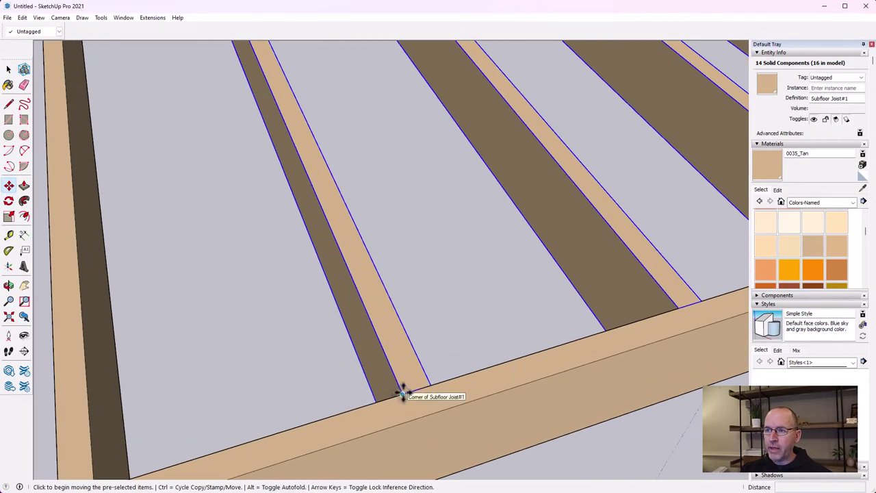
click(393, 397)
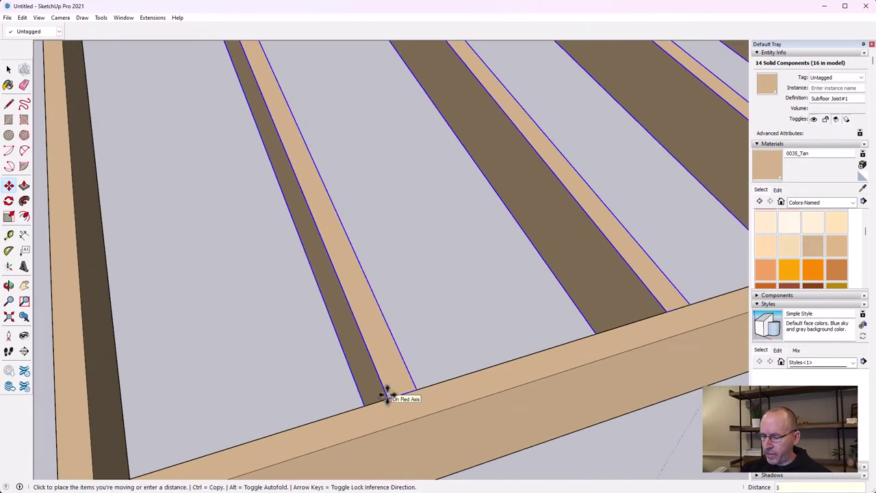
click(388, 395)
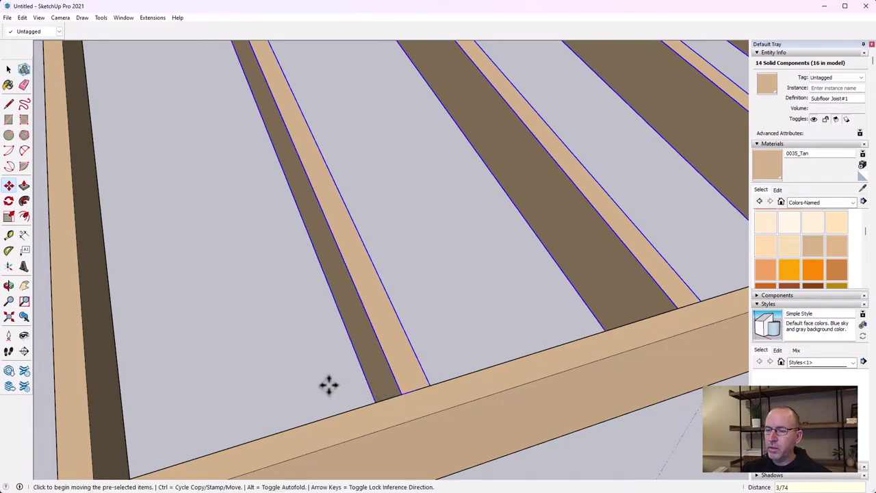
scroll(295, 377, down, 3)
scroll(422, 328, up, 3)
scroll(411, 332, down, 2)
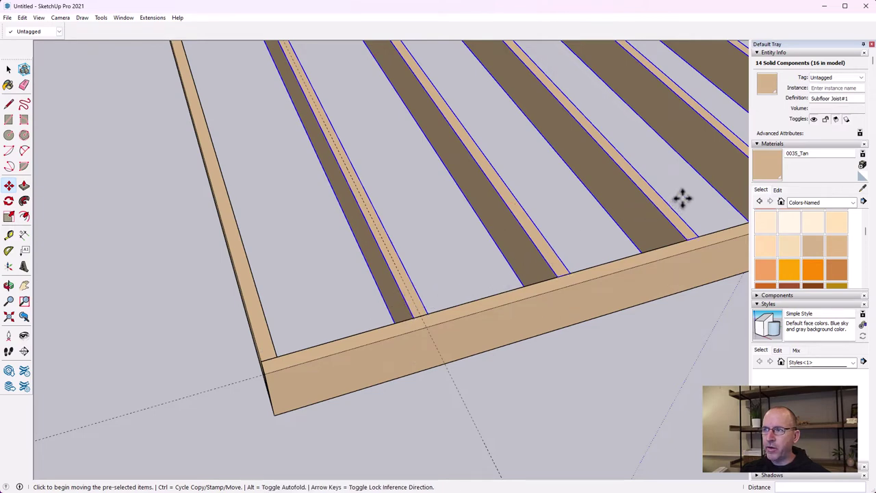
click(24, 286)
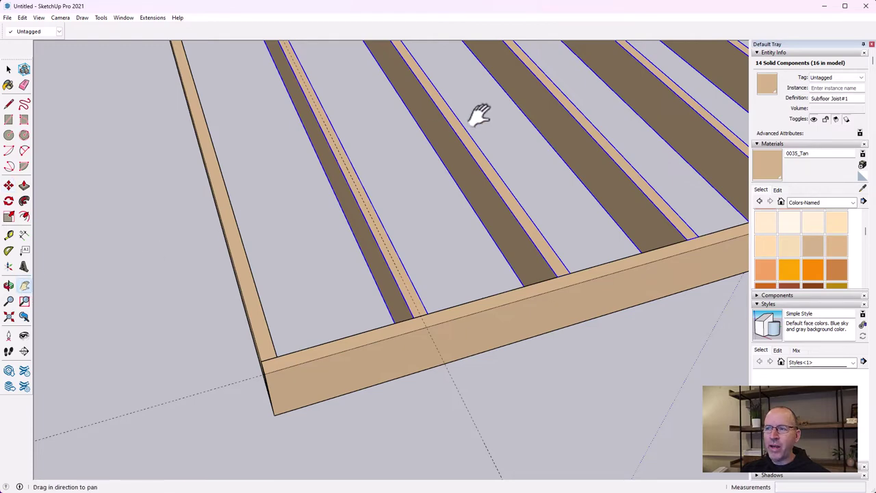
drag(475, 117, 339, 255)
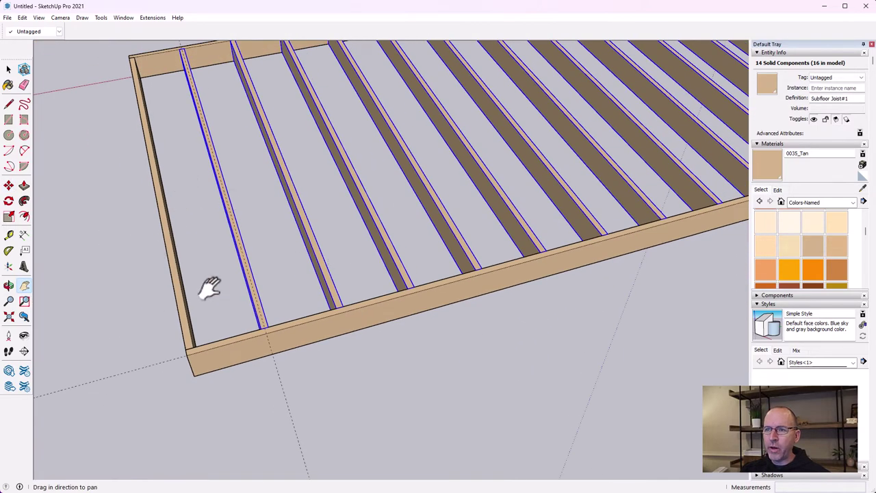
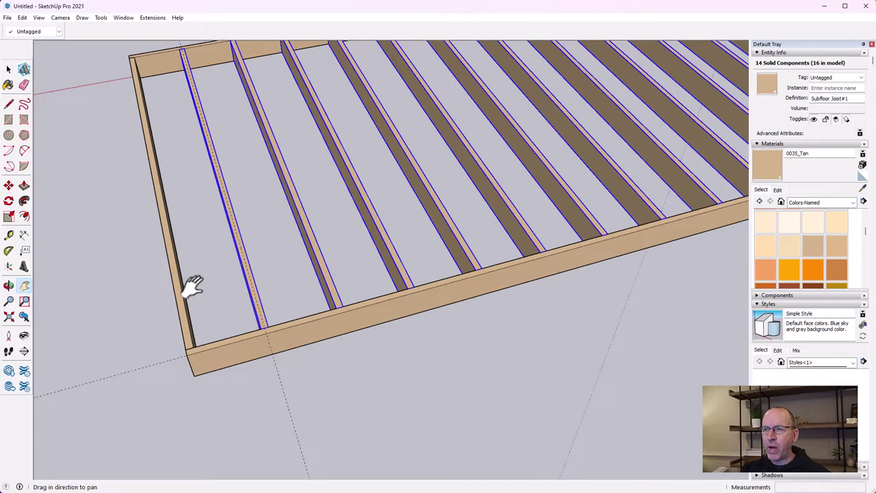
Step: Place a guide line across the joists from the left rim edge
click(8, 234)
click(178, 277)
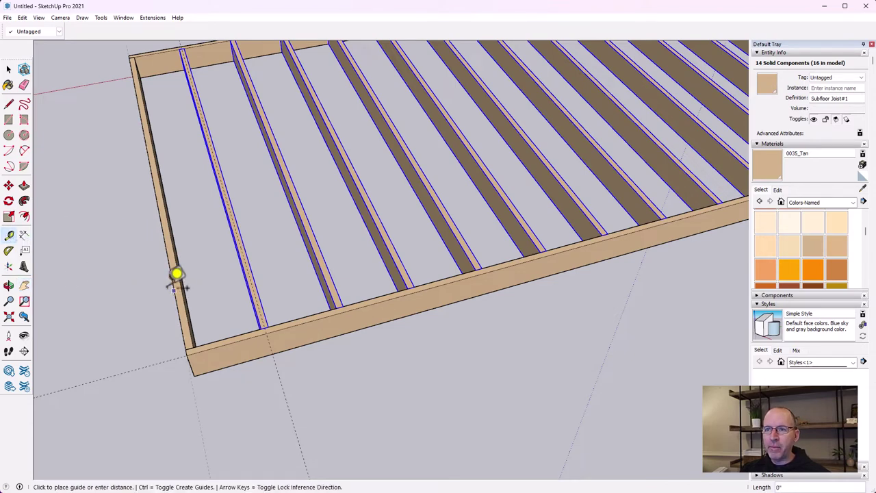
middle_drag(174, 276, 204, 253)
scroll(313, 235, up, 5)
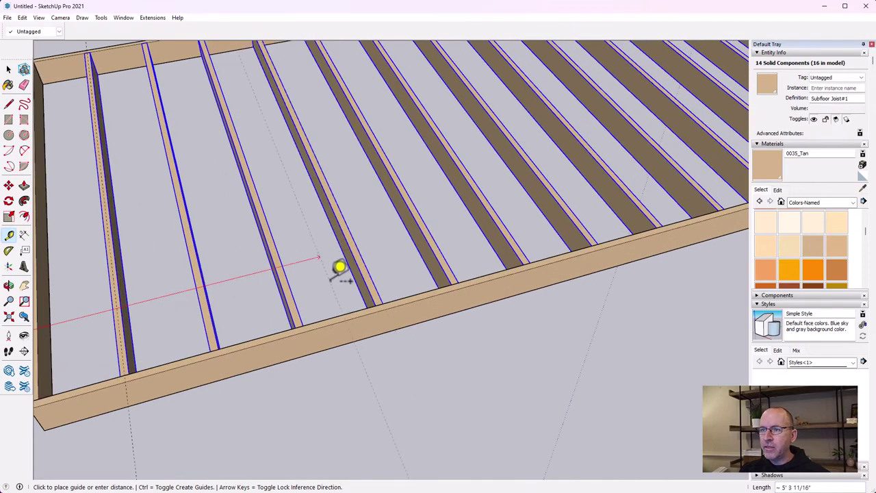
click(337, 265)
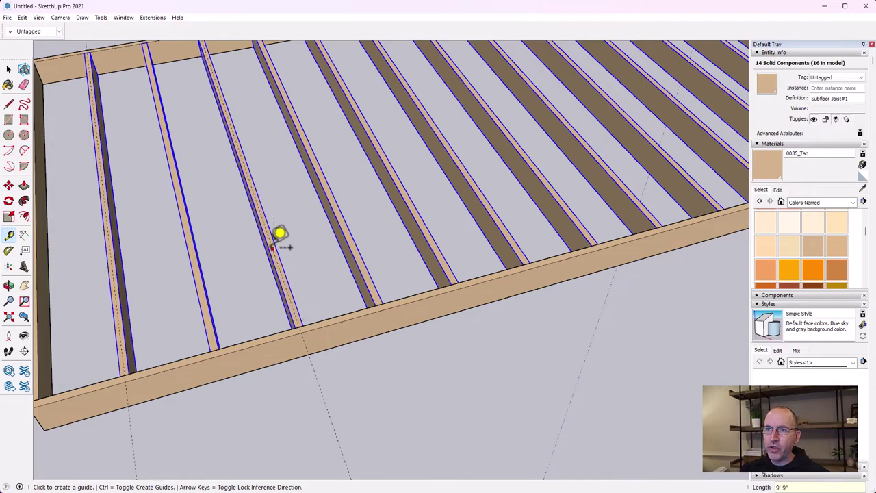
Step: Add a guide line 96 inches in from the rim joist, cancelling the extra measurement
scroll(235, 313, down, 3)
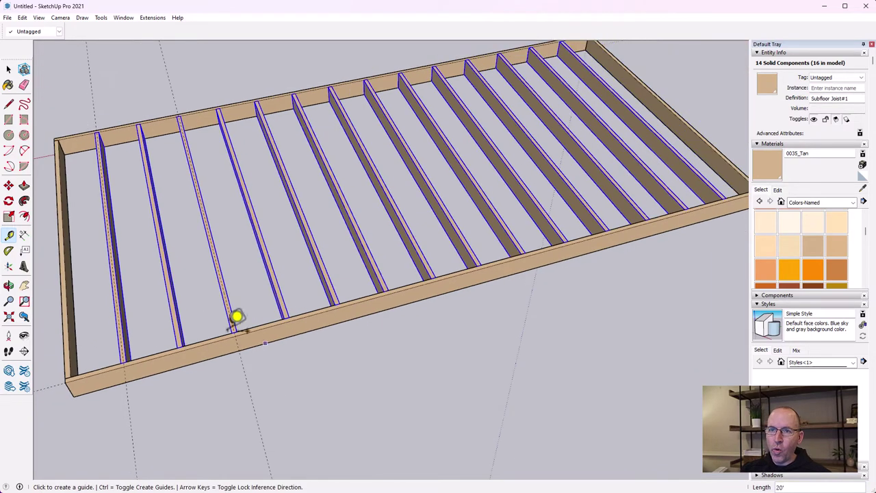
click(62, 322)
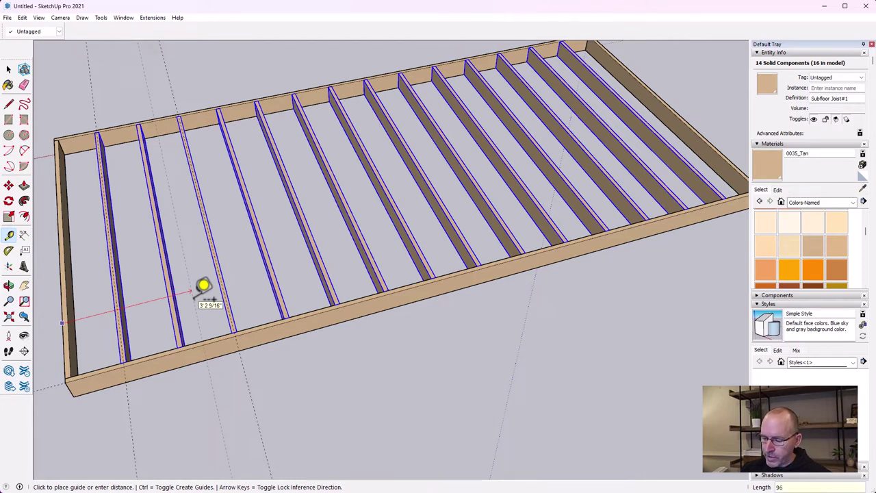
text(96)
key(Return)
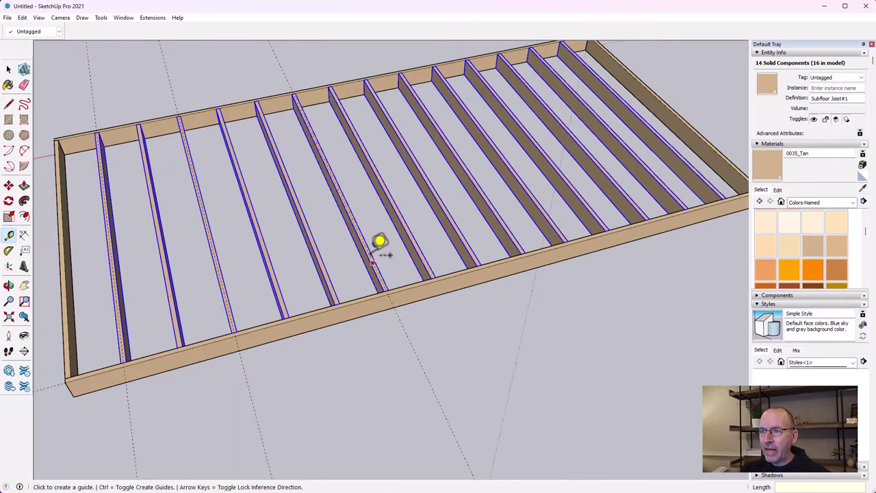
click(378, 268)
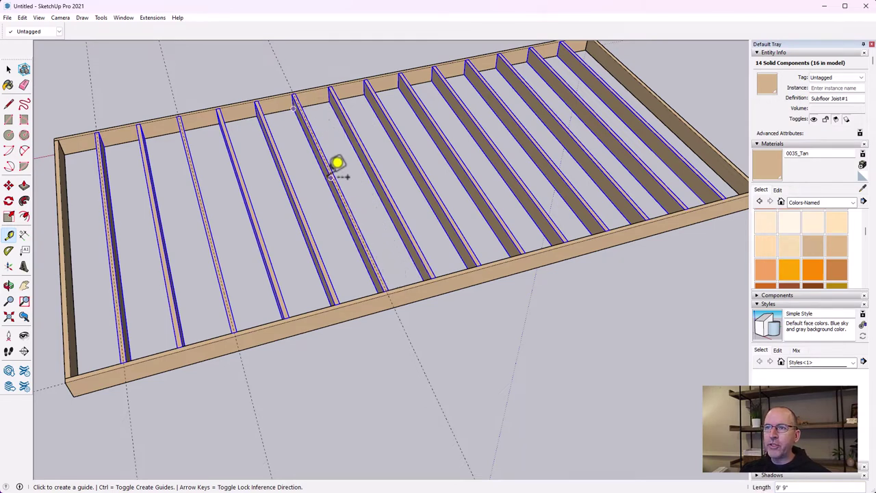
key(Escape)
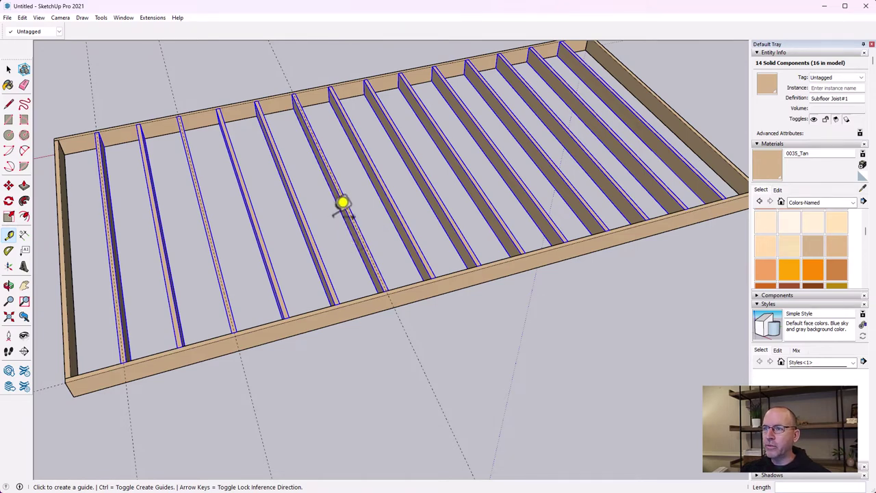
scroll(342, 201, down, 3)
key(space)
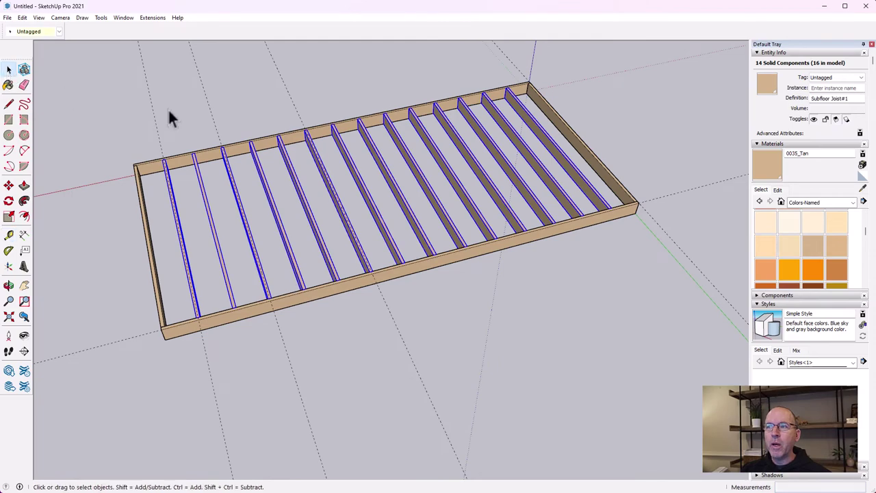
Step: Select the guide lines over the joist frame and delete them, leaving nothing selected
scroll(548, 142, down, 3)
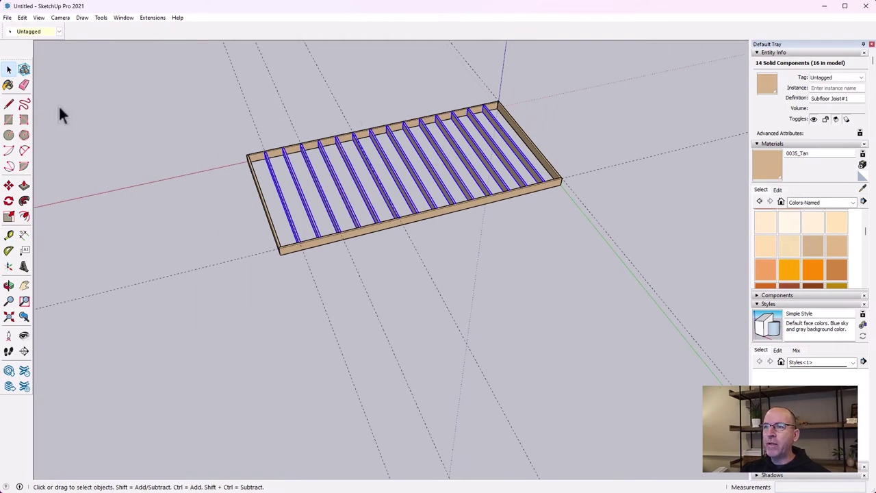
click(8, 285)
drag(103, 247, 316, 310)
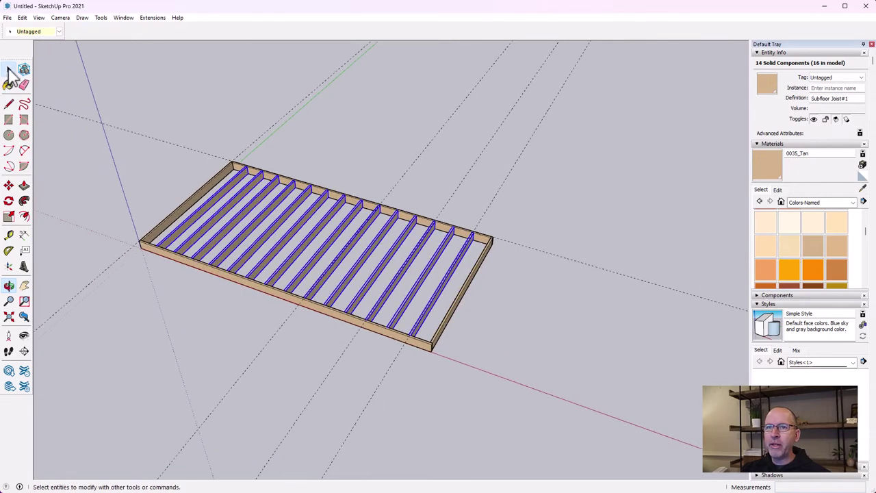
click(8, 70)
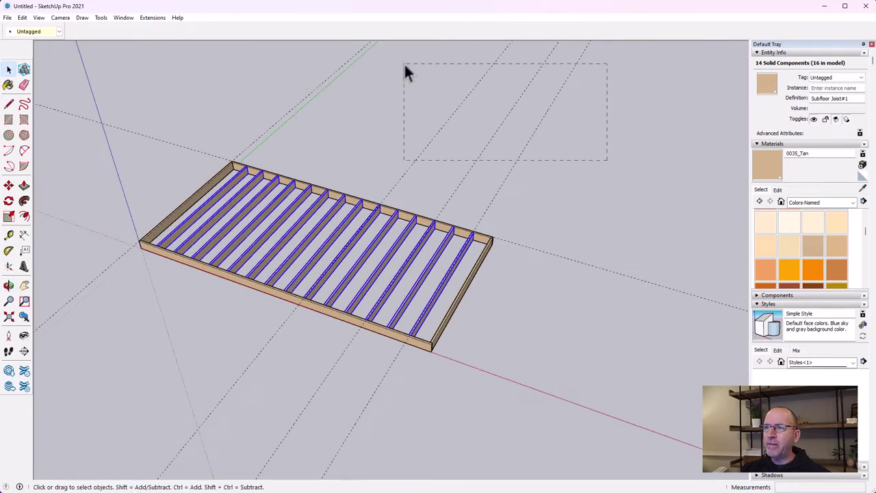
drag(405, 69, 407, 72)
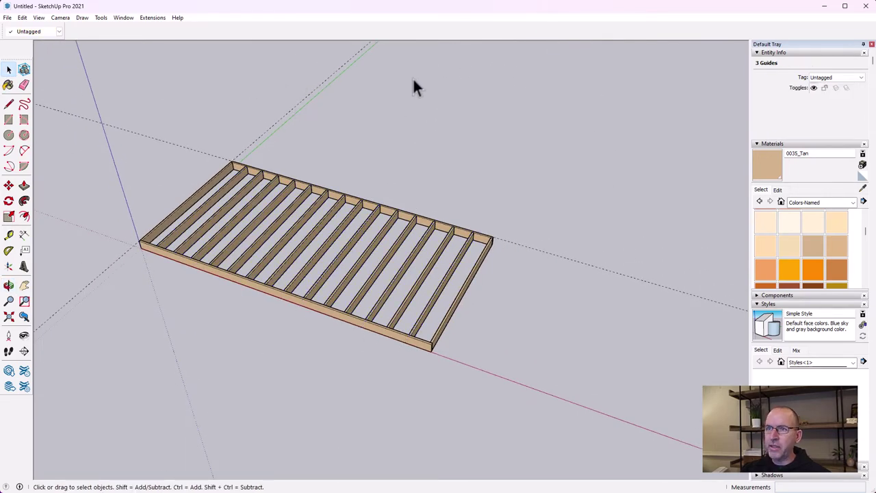
click(413, 80)
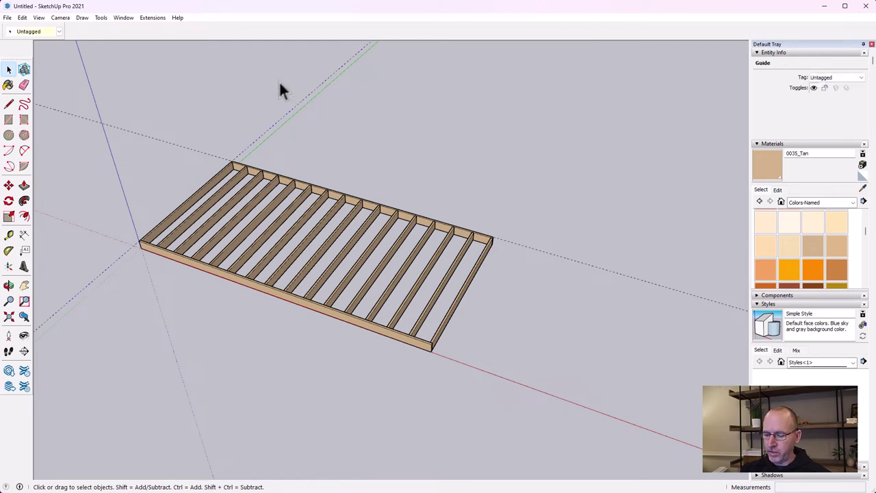
key(Delete)
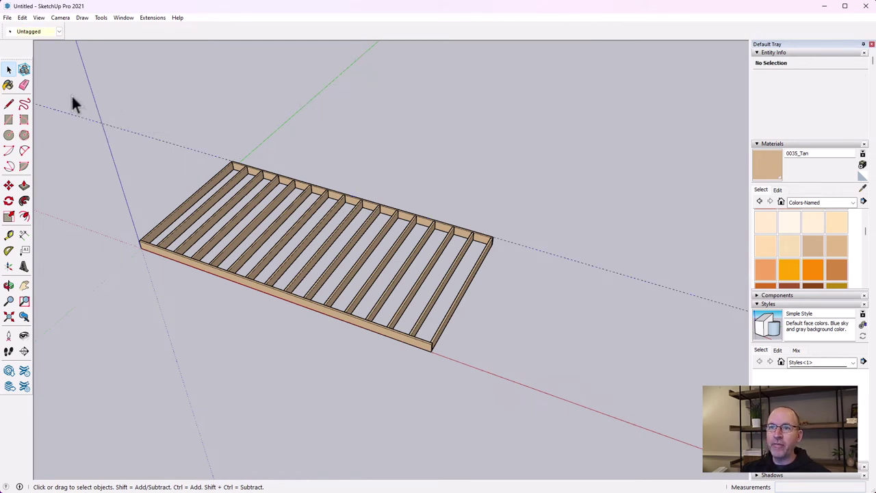
click(73, 97)
click(548, 437)
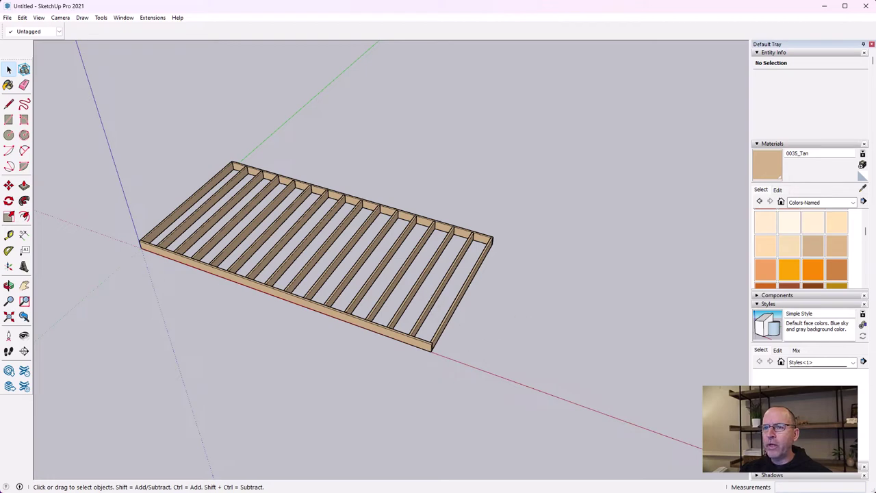
Step: Anchor the first corner of the 4' by 8' sheet rectangle at the frame's outer corner
click(8, 285)
drag(127, 338, 198, 342)
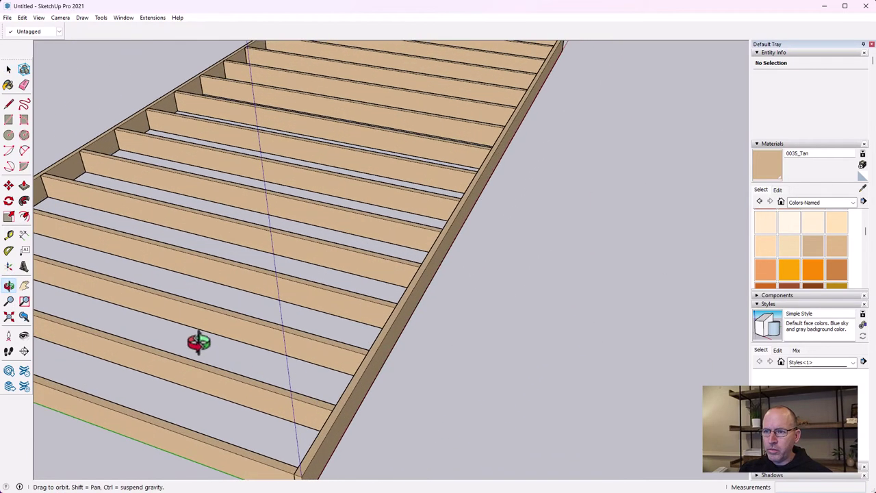
click(24, 284)
drag(274, 342, 554, 151)
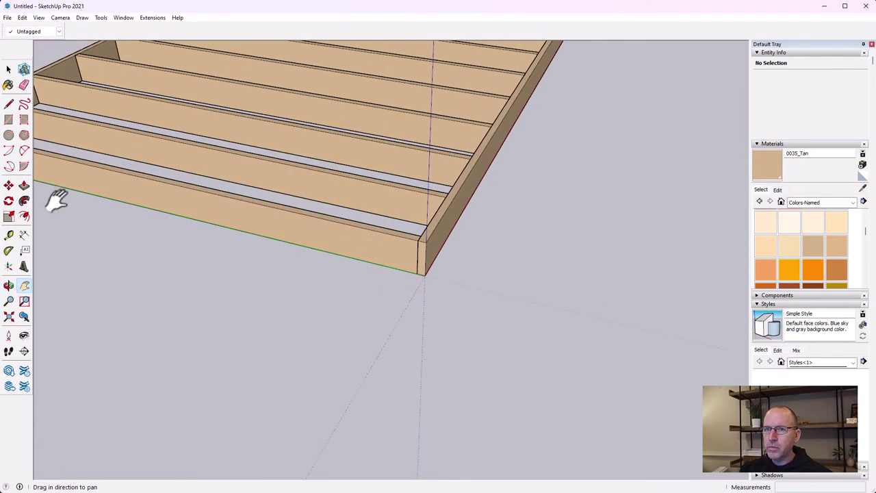
click(8, 285)
drag(328, 301, 440, 319)
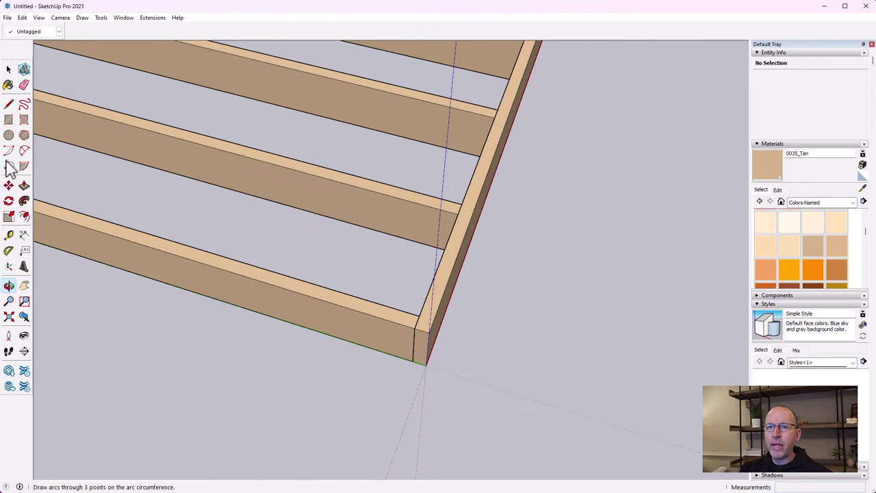
click(8, 120)
click(430, 326)
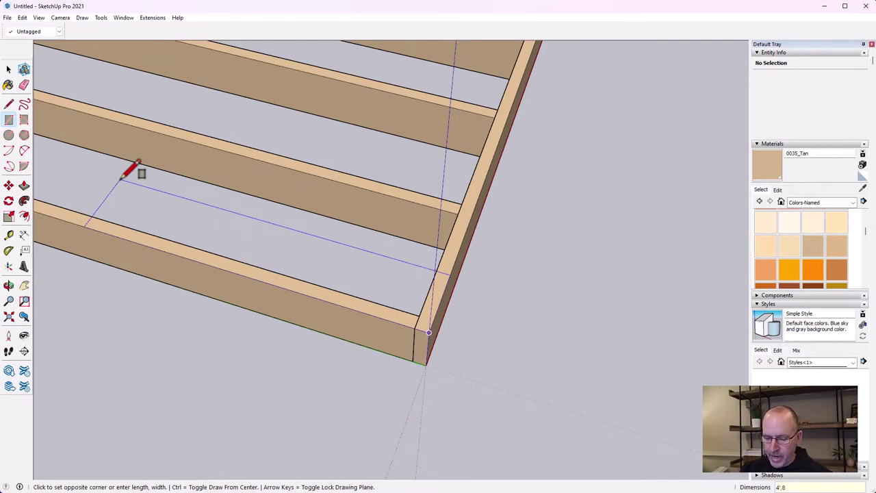
Step: Finish the 4' by 8' sheet rectangle across the joist tops
click(121, 179)
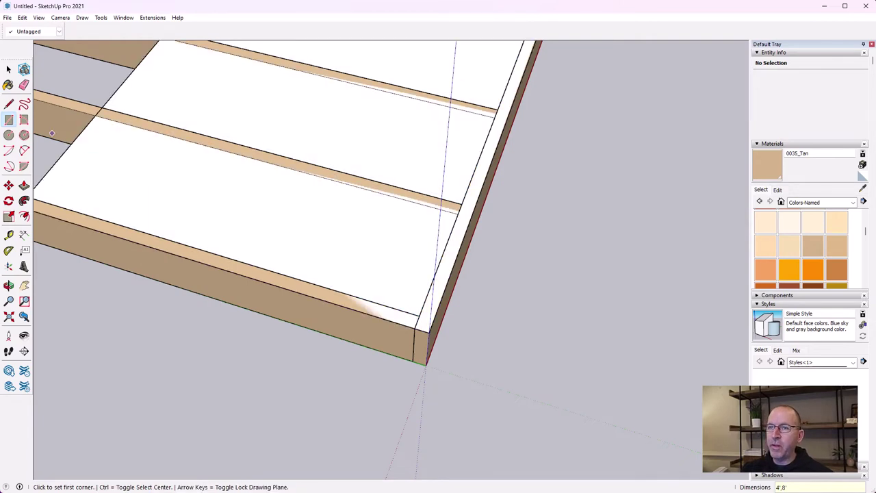
scroll(304, 157, down, 5)
scroll(294, 154, down, 1)
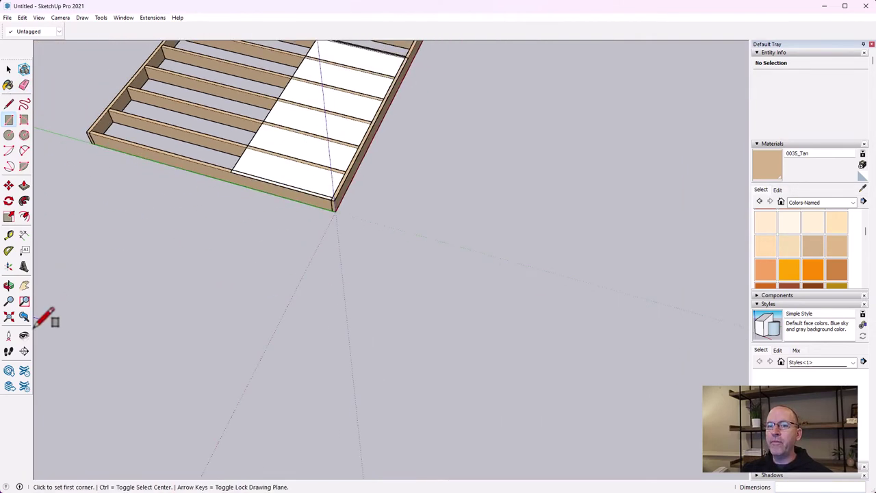
click(24, 285)
shift+middle_drag(390, 146, 336, 370)
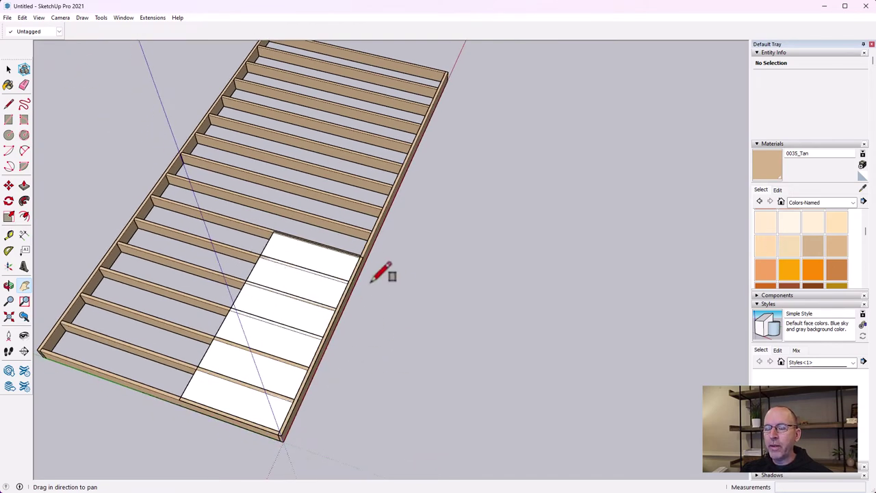
Step: Select the whole sheet face together with its edges
click(9, 69)
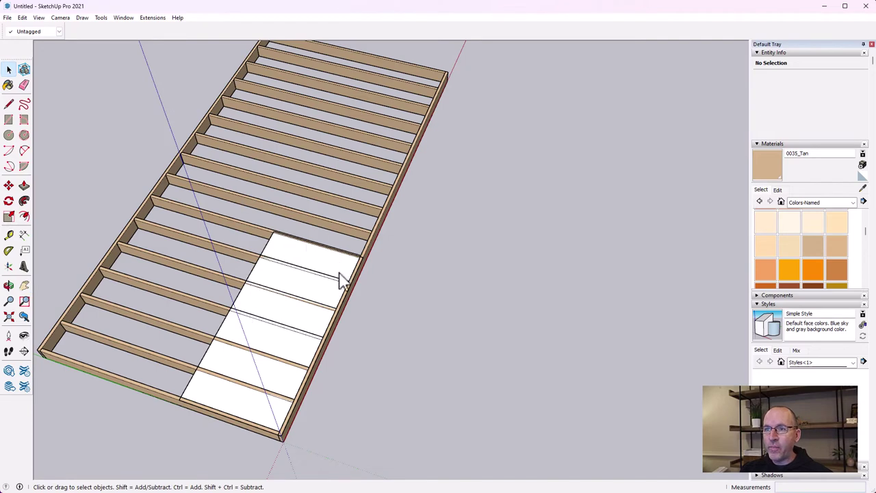
scroll(186, 402, up, 3)
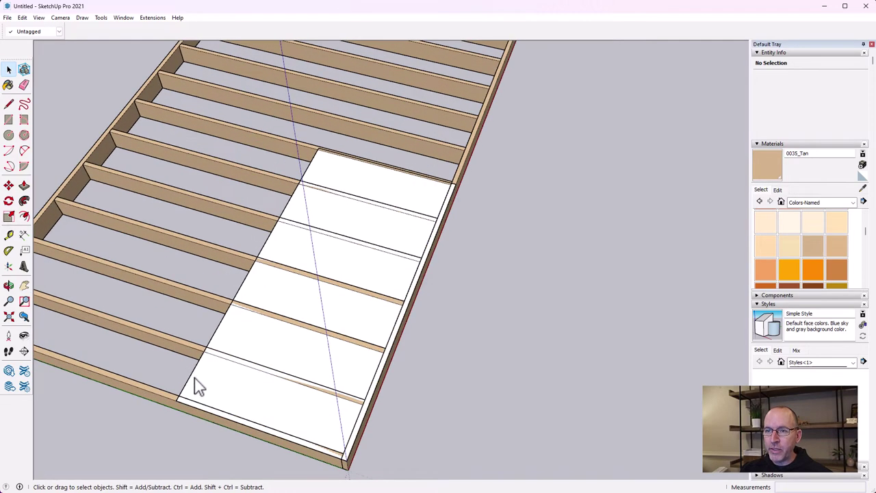
click(200, 381)
click(192, 373)
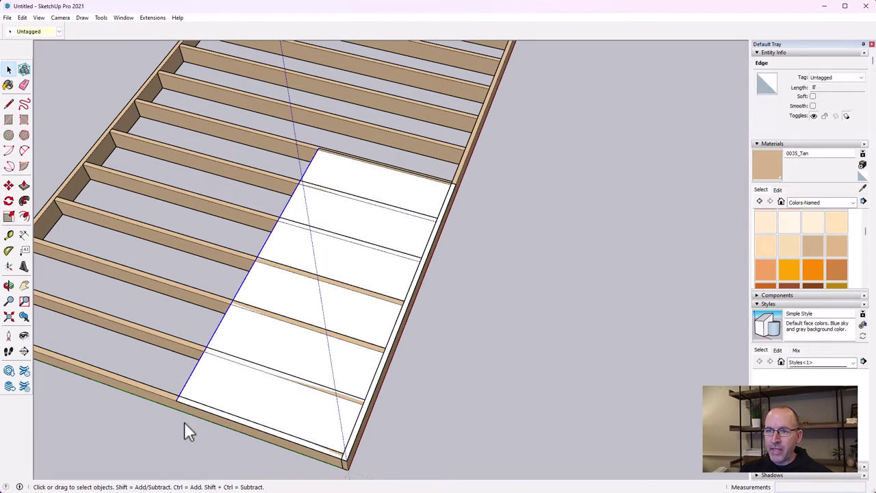
scroll(197, 401, up, 2)
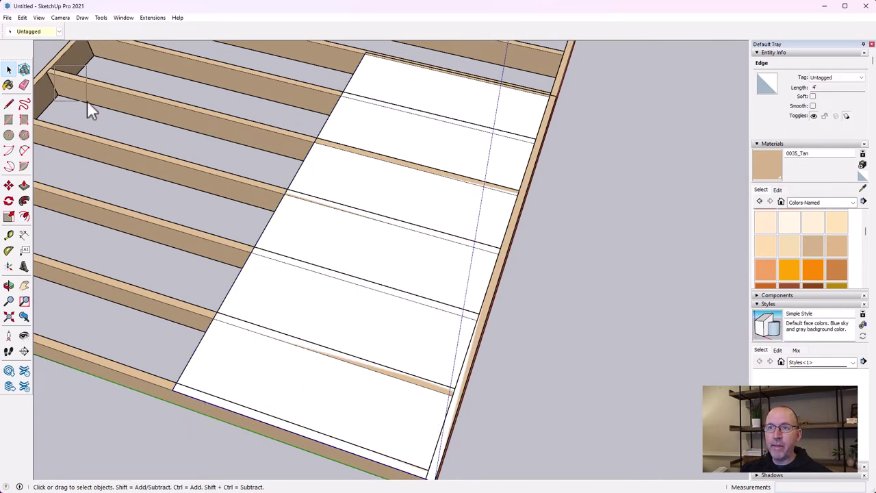
drag(87, 100, 602, 473)
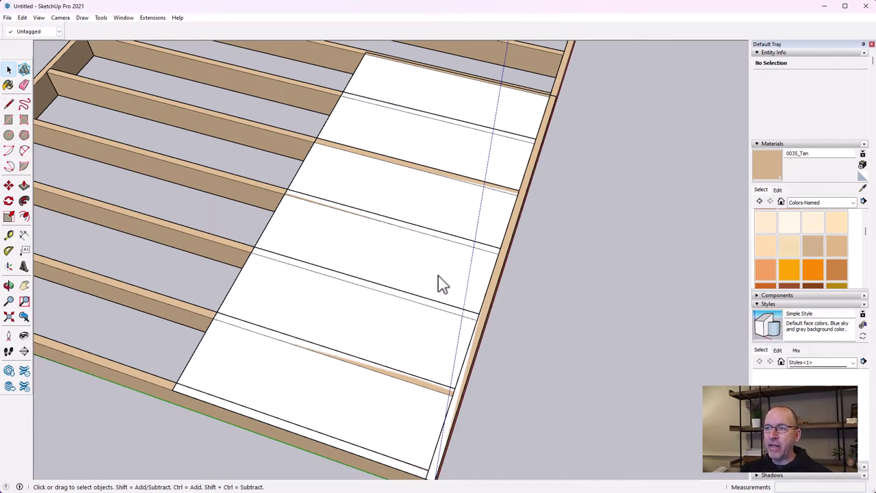
double_click(334, 325)
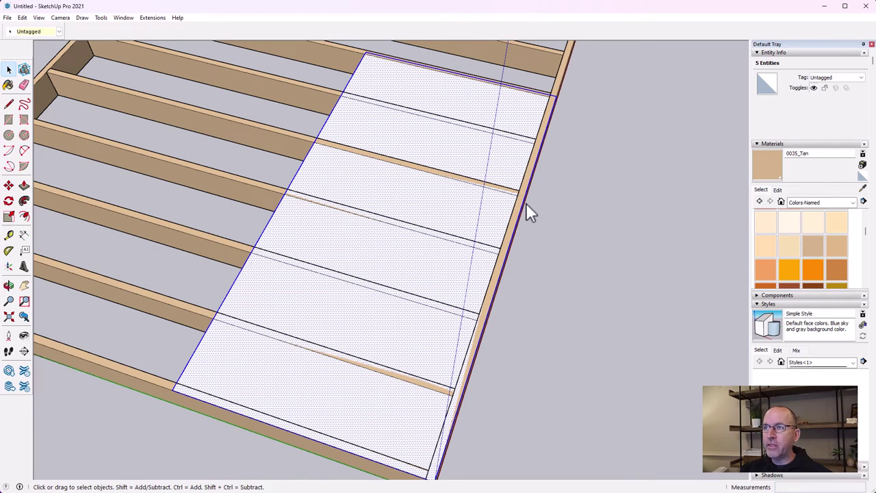
Step: Make the sheet a 'Subfloor Plywood' component and push it up to 3/4" thick
click(24, 69)
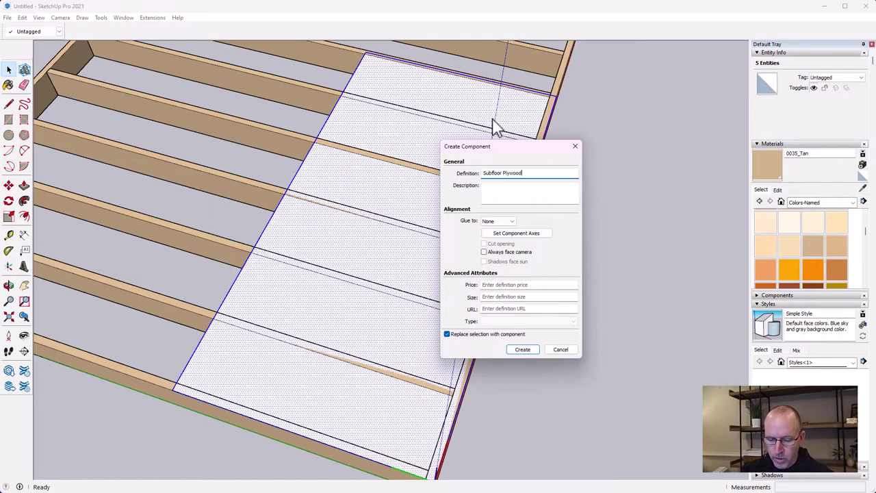
key(Return)
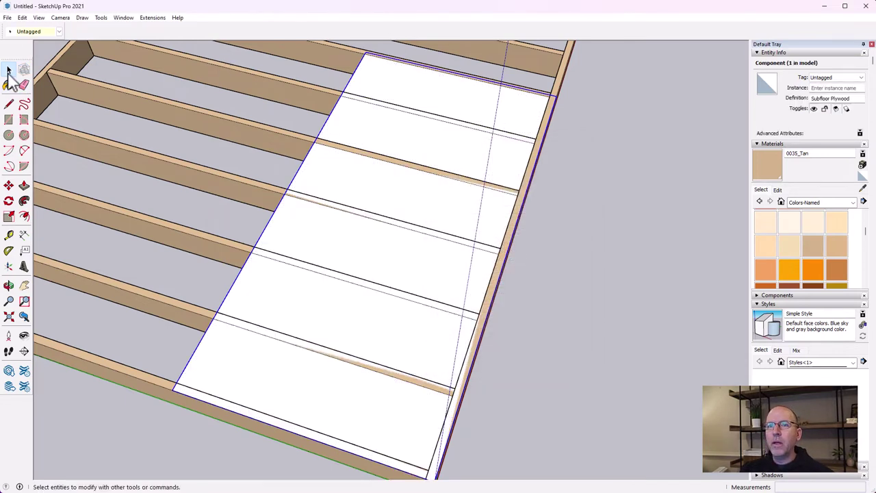
double_click(321, 244)
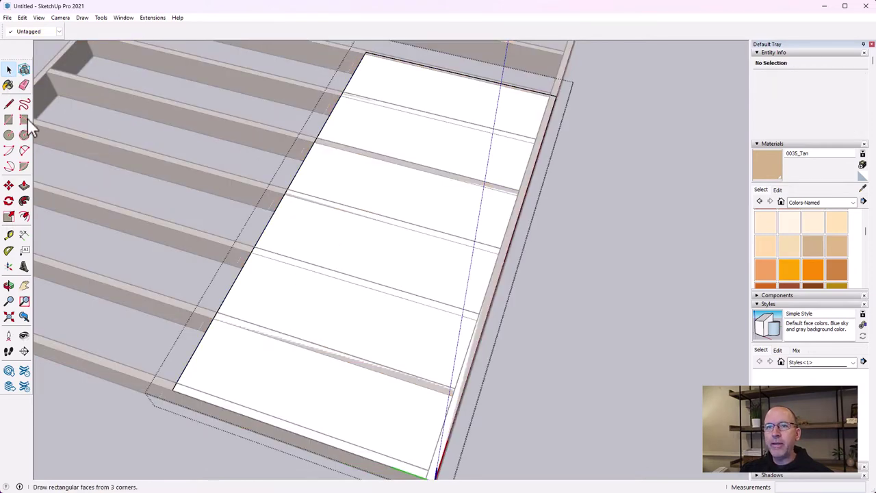
click(24, 185)
click(322, 255)
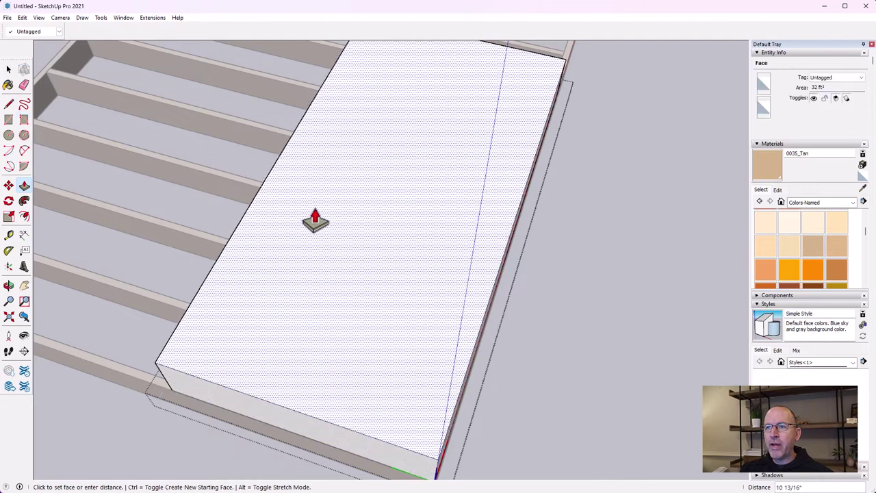
text(3)
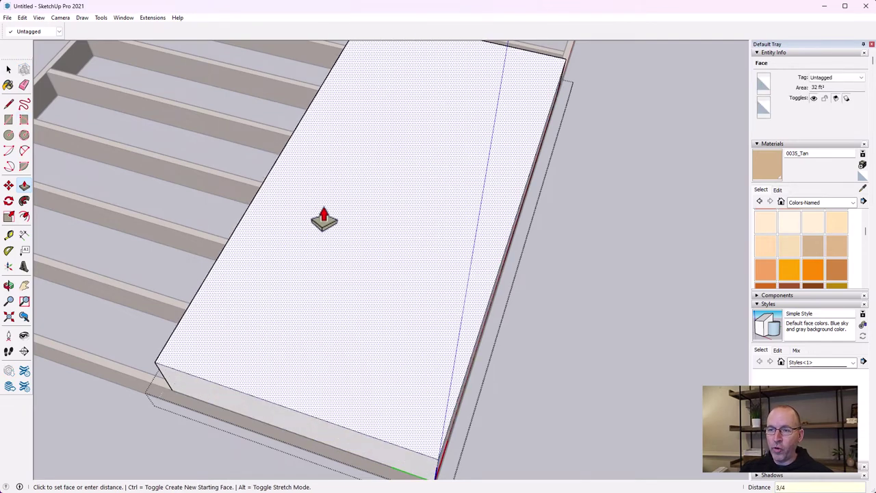
text(/4)
key(Return)
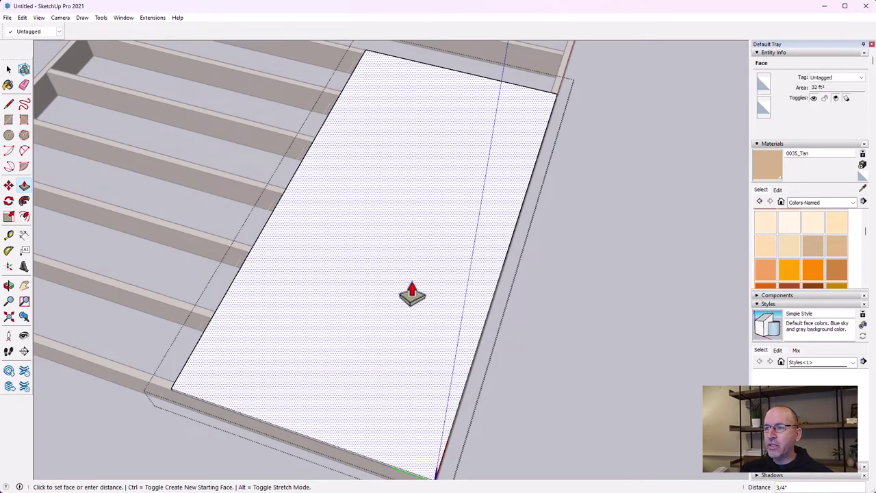
click(8, 70)
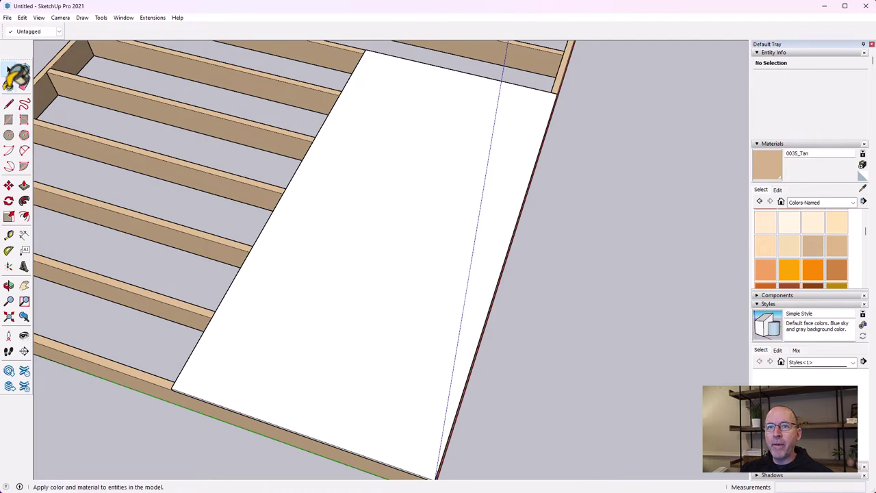
Step: Paint the plywood sheet with 0035_Tan and reselect it
click(8, 85)
click(405, 208)
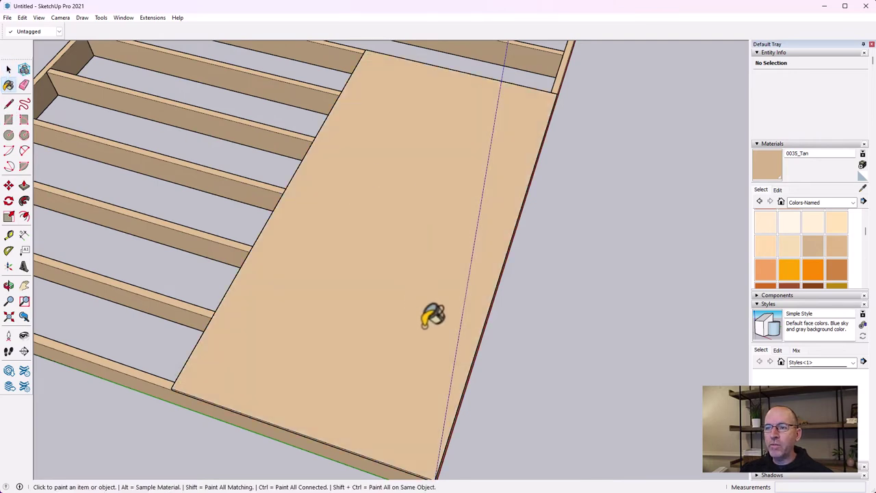
scroll(422, 294, down, 3)
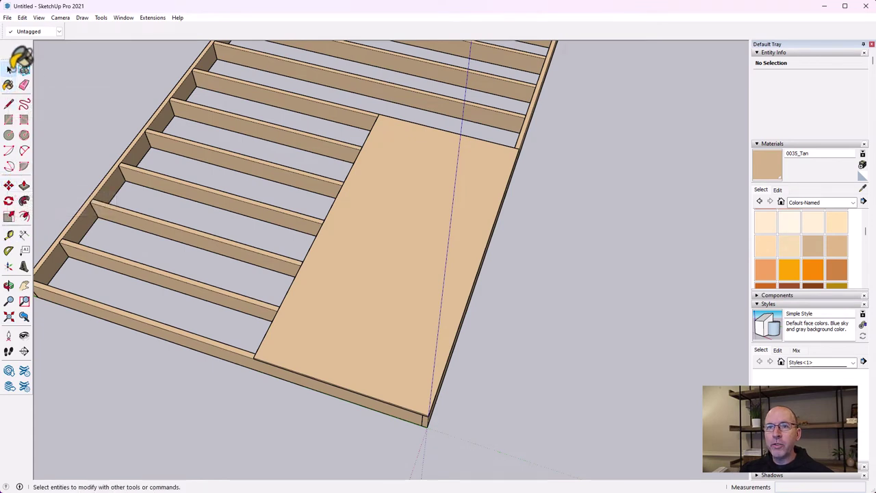
scroll(577, 221, down, 3)
click(24, 285)
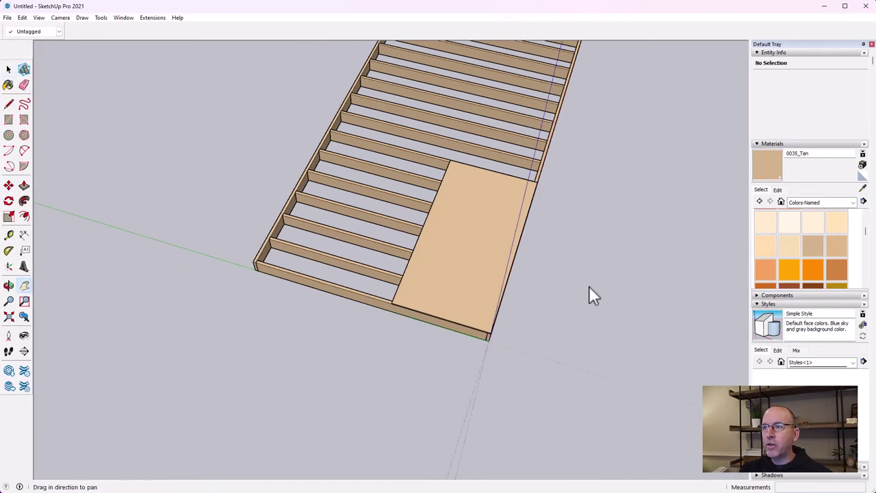
drag(588, 286, 385, 341)
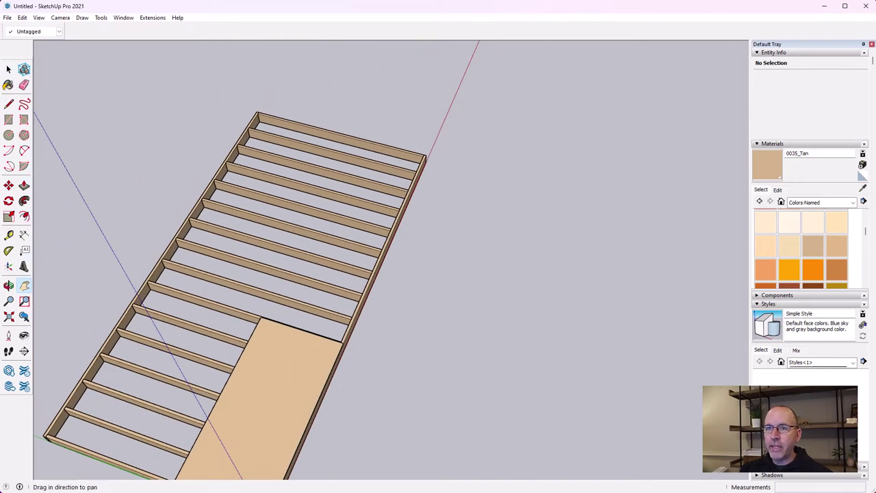
click(9, 69)
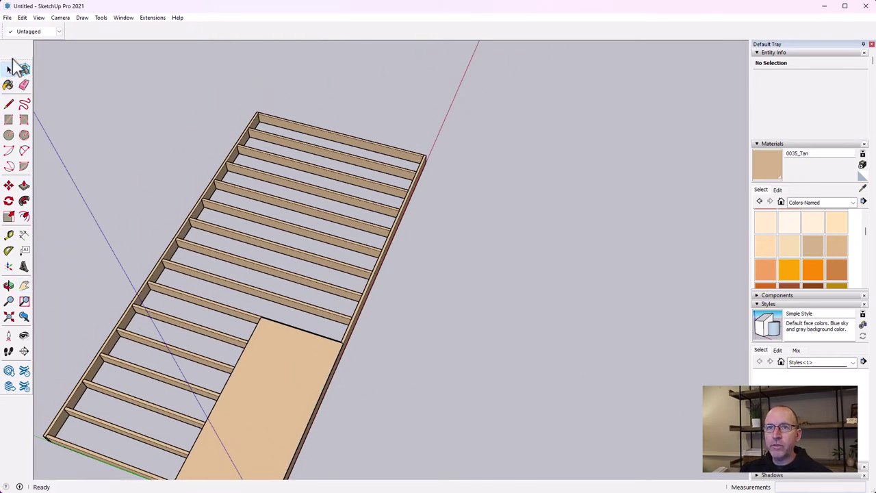
click(283, 353)
Step: Copy the plywood sheet and butt the pasted copy against the first sheet's end
key(ctrl+c)
key(ctrl+v)
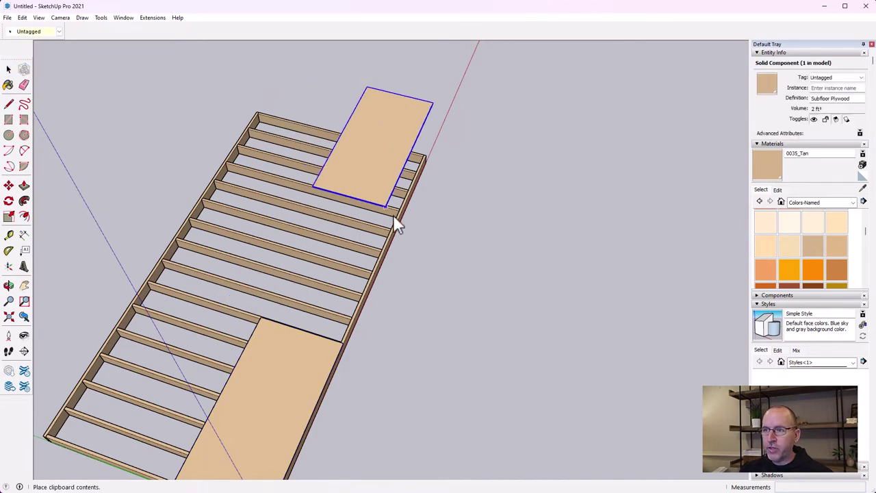
click(426, 338)
scroll(366, 346, up, 6)
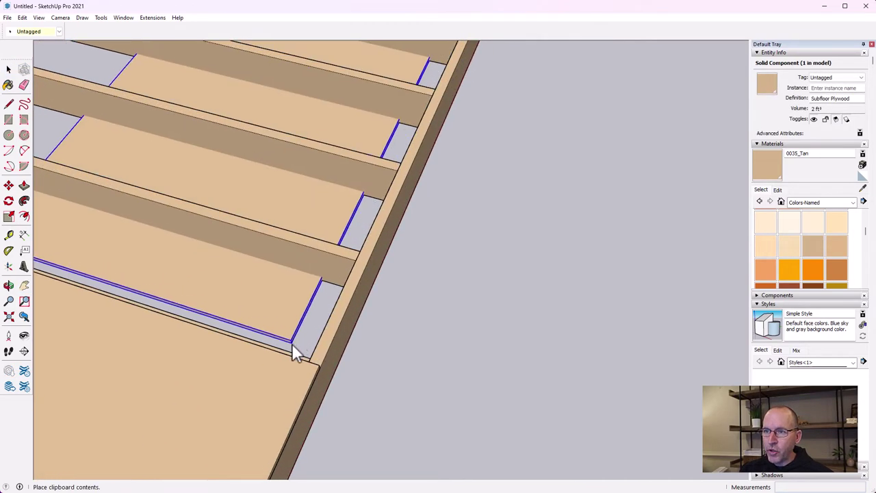
scroll(301, 328, up, 3)
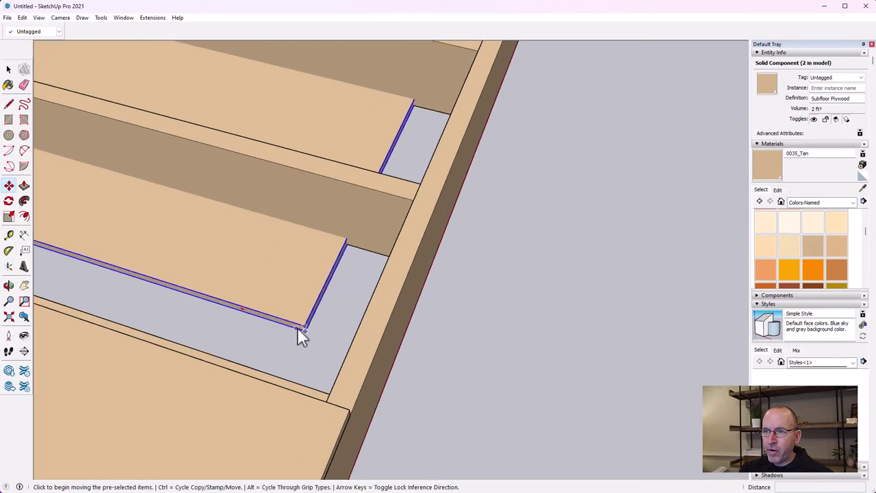
click(305, 325)
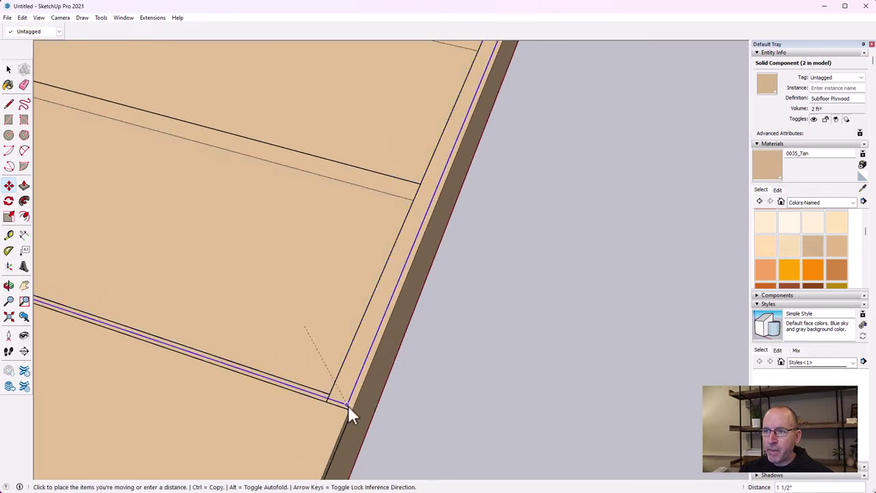
click(348, 409)
scroll(346, 410, down, 6)
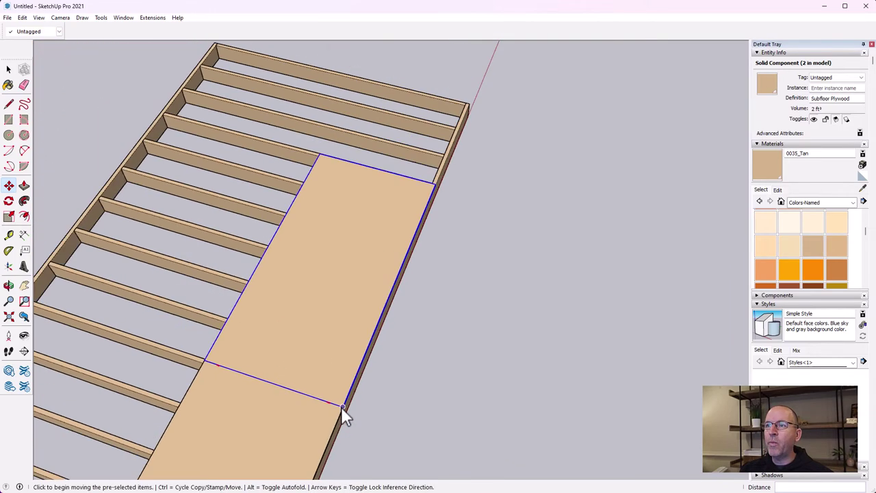
click(9, 68)
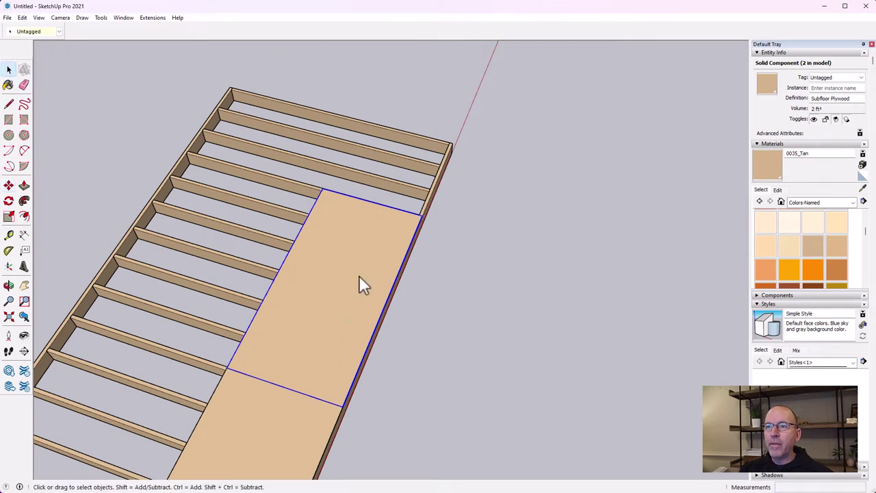
Step: Paste a third sheet and butt it against the second sheet's end
key(ctrl+v)
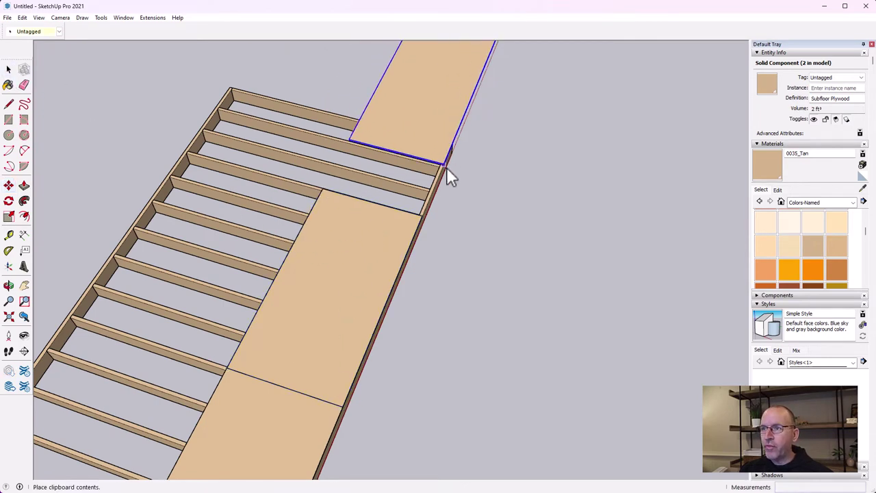
scroll(452, 195, up, 5)
click(307, 226)
scroll(310, 226, up, 3)
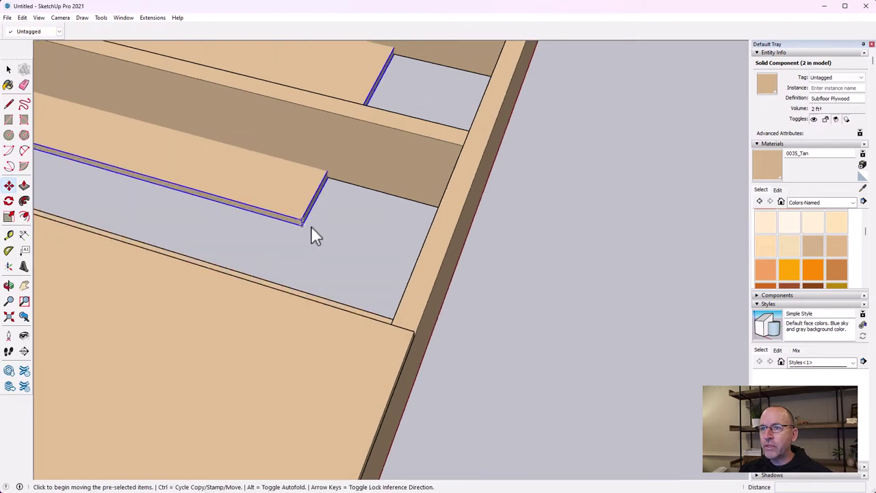
click(300, 219)
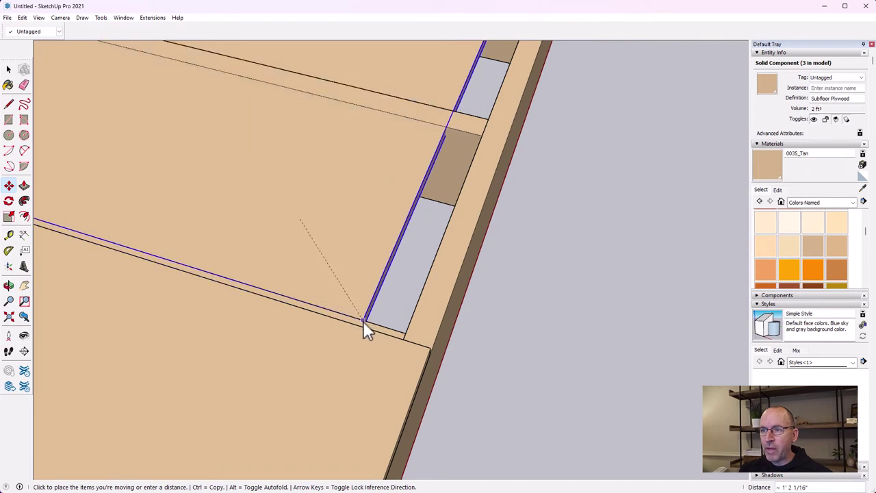
click(427, 351)
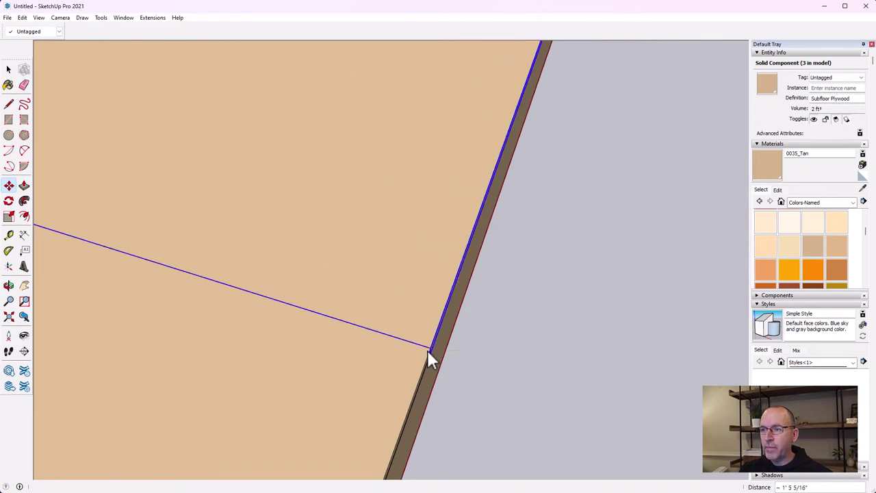
scroll(415, 352, down, 5)
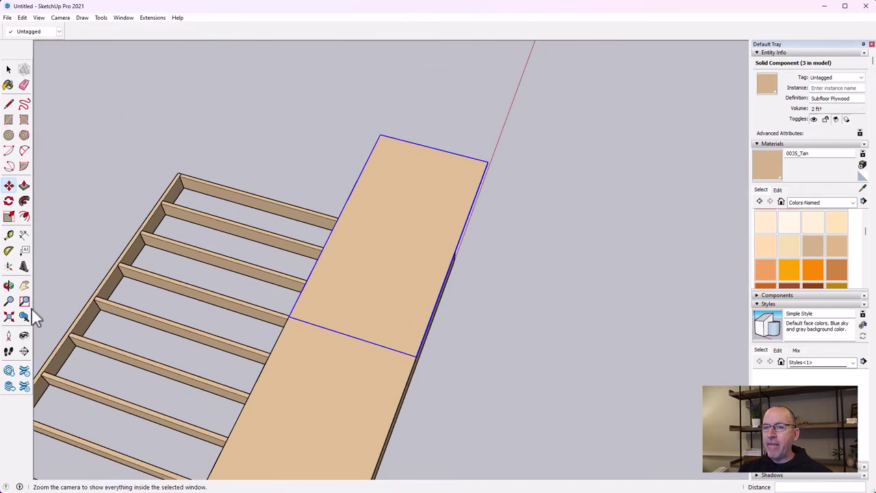
click(8, 286)
drag(488, 378, 344, 347)
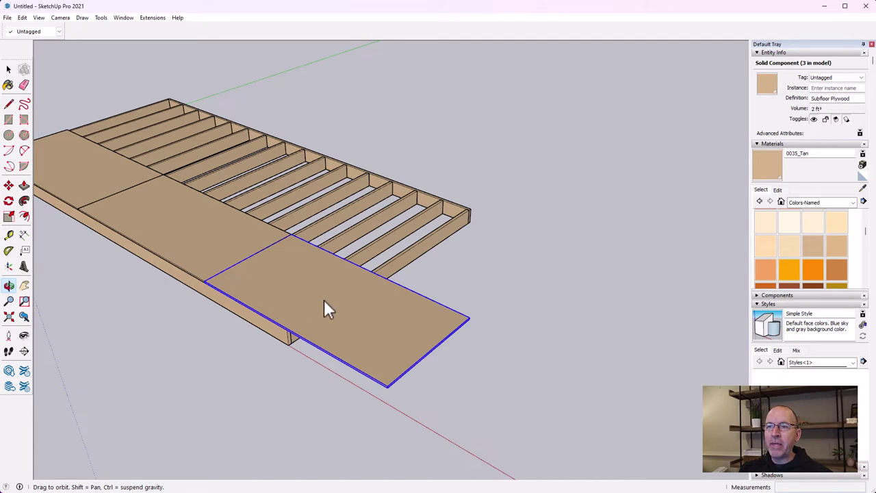
click(8, 69)
Step: Make the third sheet a unique component and push its face to 4' long
right_click(368, 319)
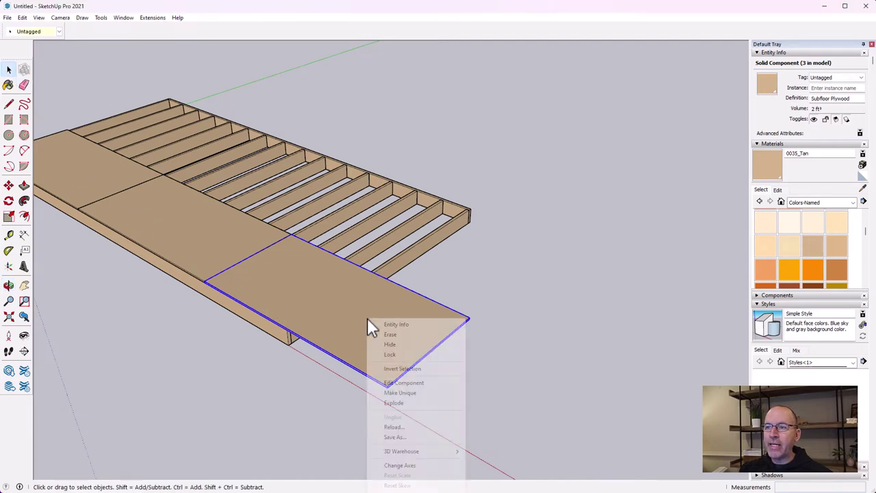
click(400, 392)
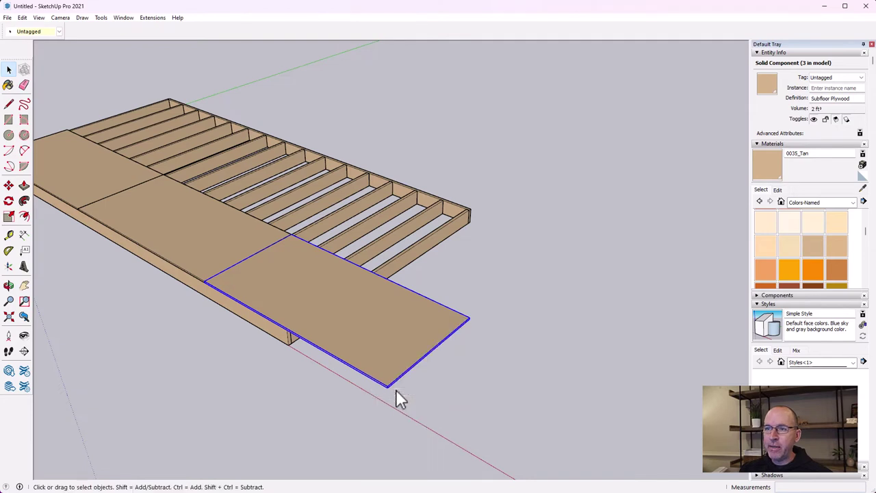
double_click(354, 321)
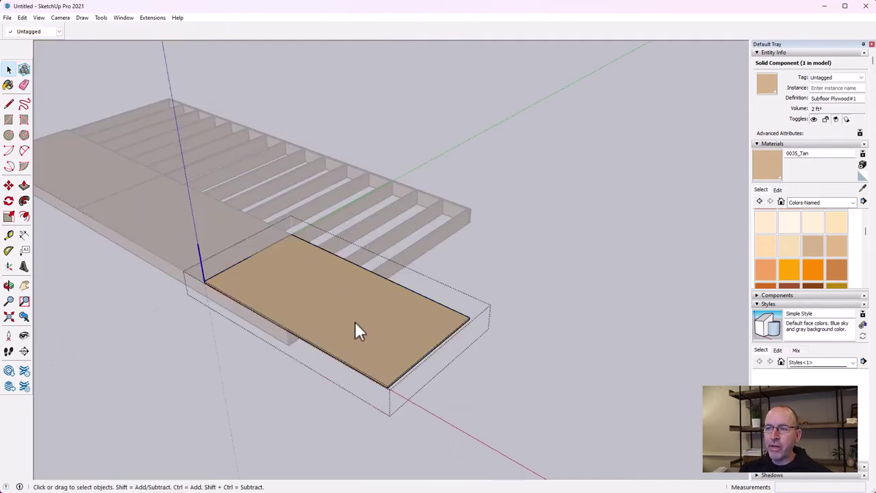
click(24, 185)
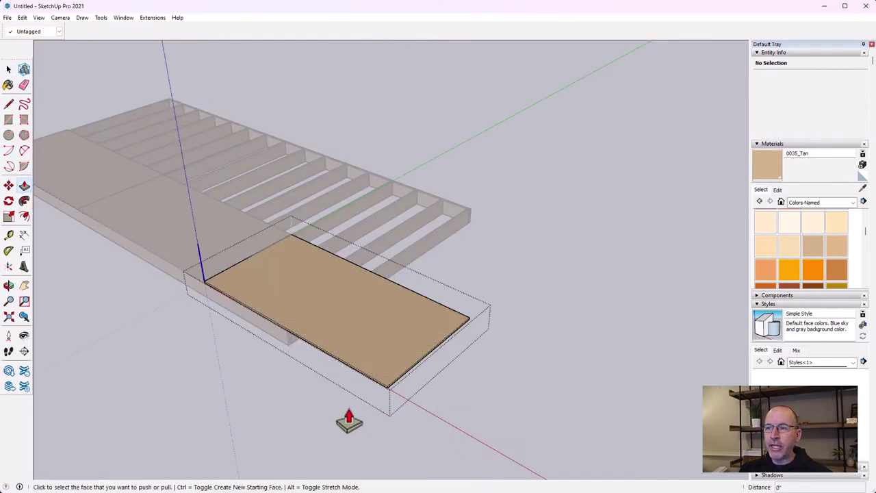
scroll(344, 420, up, 8)
click(467, 349)
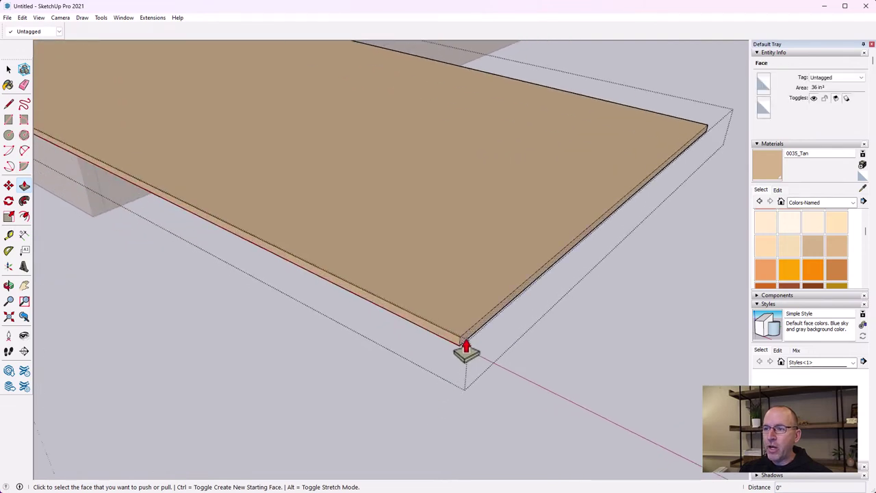
scroll(103, 233, down, 4)
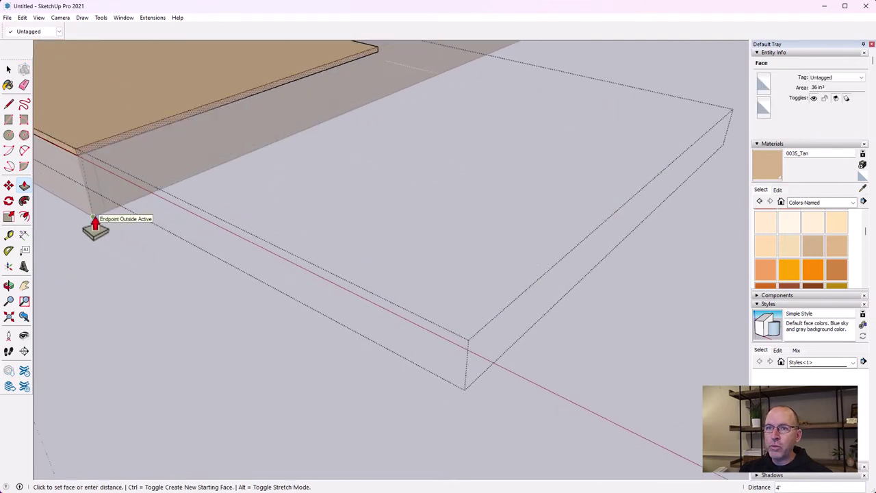
text(4')
key(Return)
Step: Exit the component edit and centre the floor frame in view
scroll(128, 244, down, 5)
scroll(174, 273, down, 4)
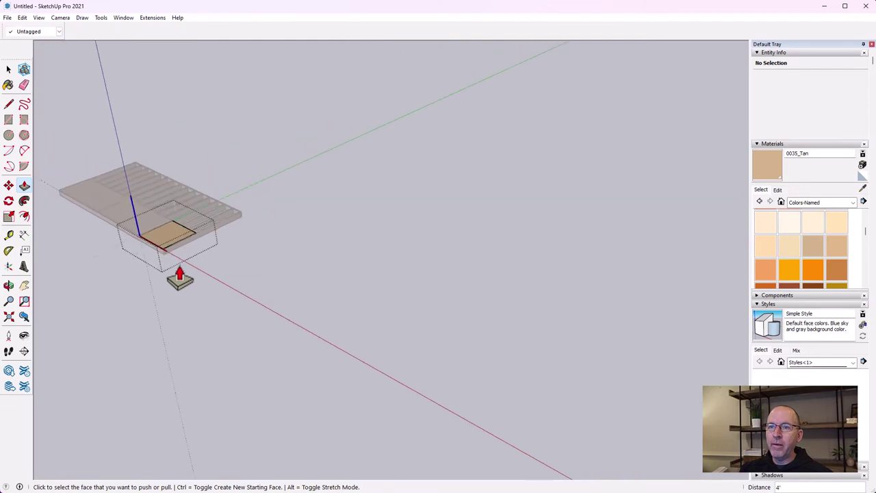
click(8, 69)
click(335, 234)
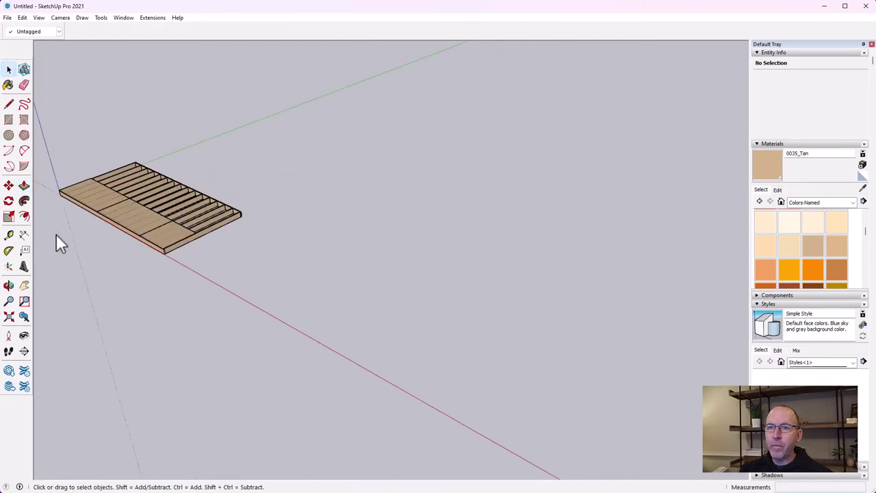
click(24, 285)
drag(366, 221, 332, 352)
scroll(342, 339, up, 3)
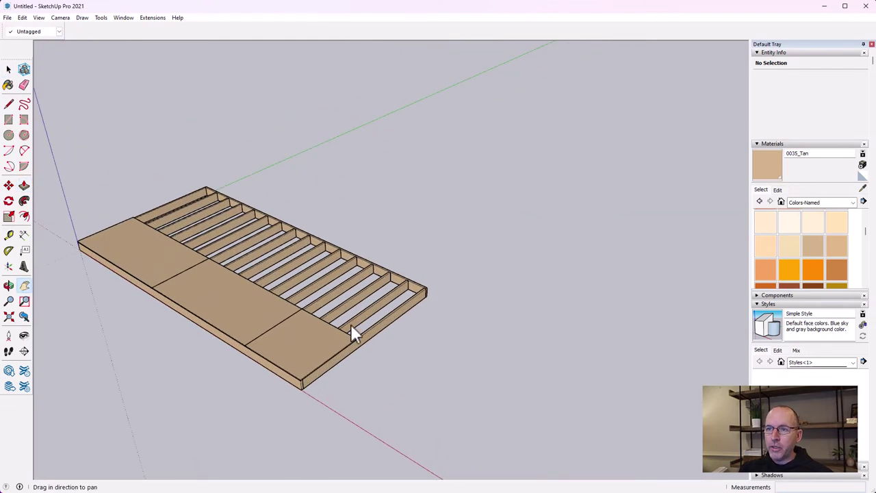
Step: Move-copy a plywood sheet with Ctrl and set it against the neighbouring sheet
scroll(308, 305, up, 2)
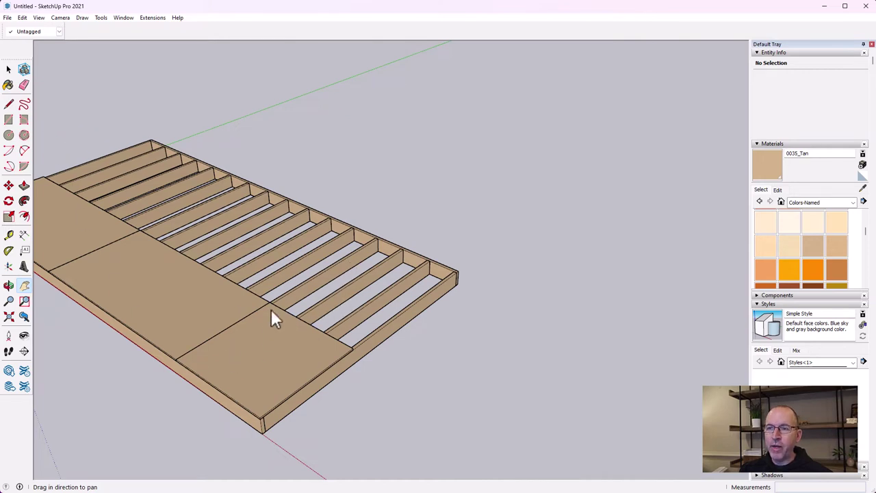
click(8, 69)
click(150, 274)
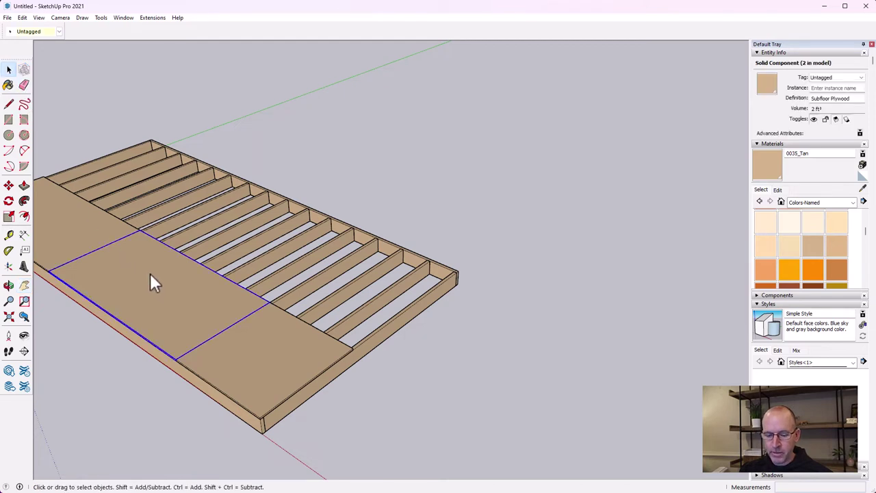
key(m)
drag(150, 273, 301, 271)
key(ctrl)
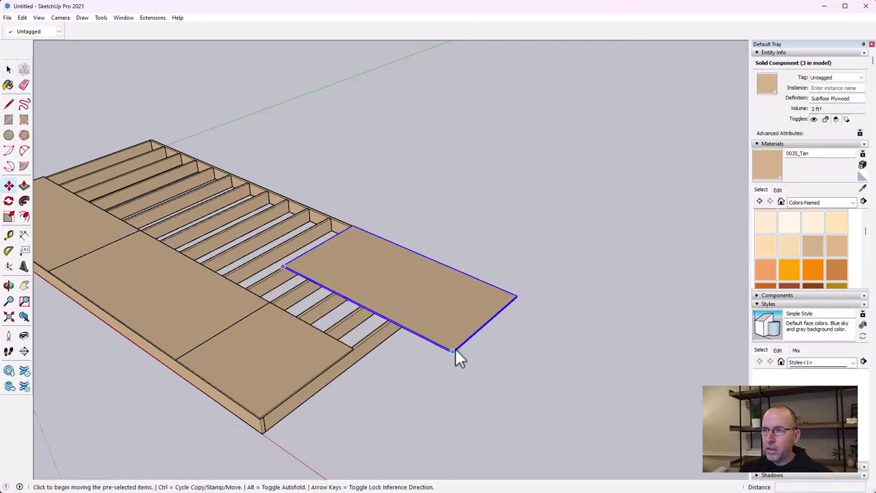
click(455, 348)
scroll(363, 350, up, 3)
click(295, 352)
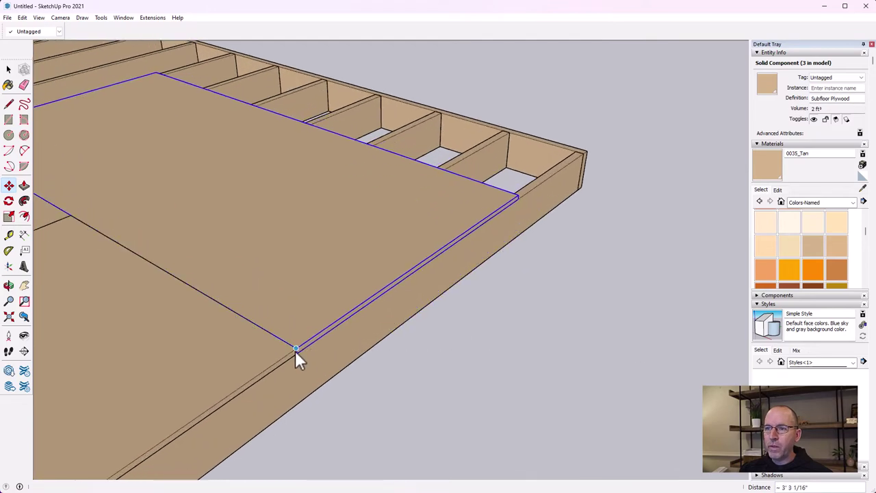
scroll(295, 352, down, 5)
Step: Copy and paste another plywood sheet and snap it into place over the joists
click(8, 69)
click(250, 318)
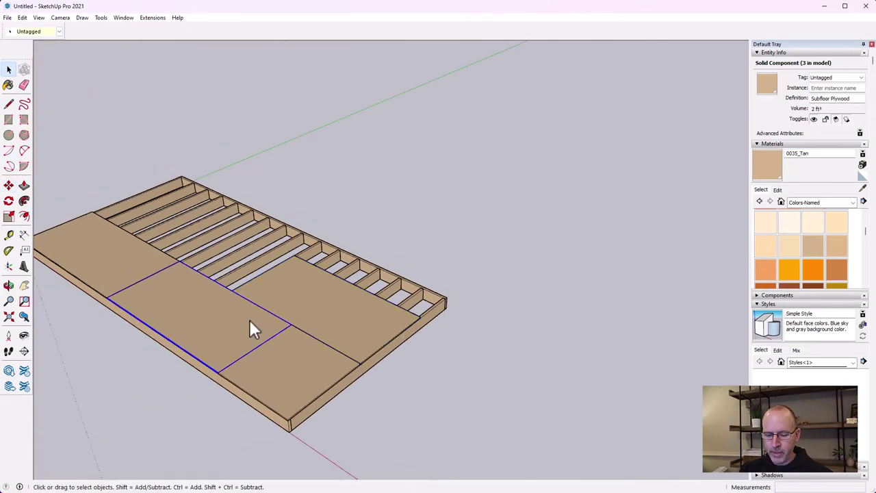
key(ctrl+c)
key(ctrl+v)
click(254, 170)
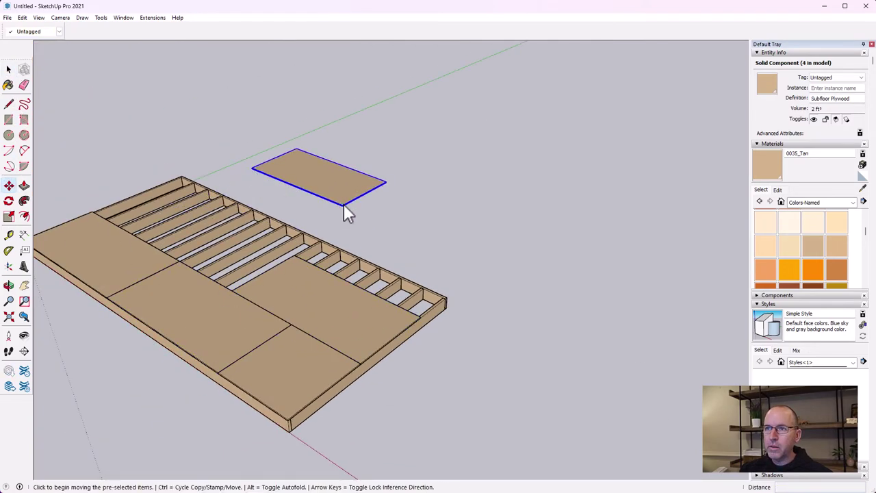
click(344, 204)
scroll(228, 293, up, 4)
click(259, 344)
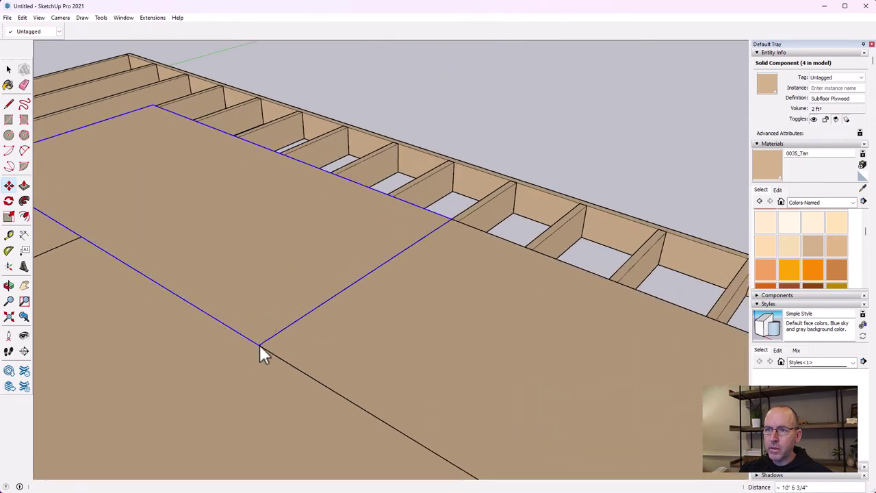
scroll(262, 348, down, 5)
click(8, 70)
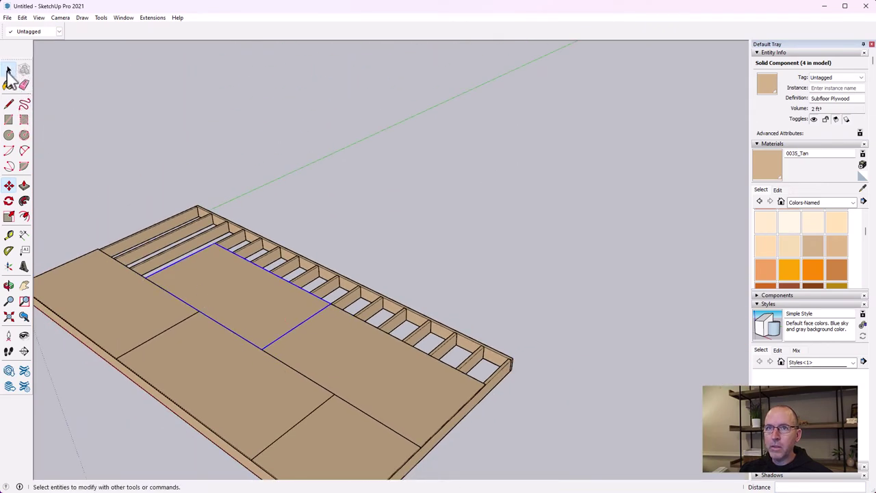
Step: Paste a copy of the Subfloor Plywood#1 piece and place it at the frame's far corner
key(ctrl+c)
key(ctrl+v)
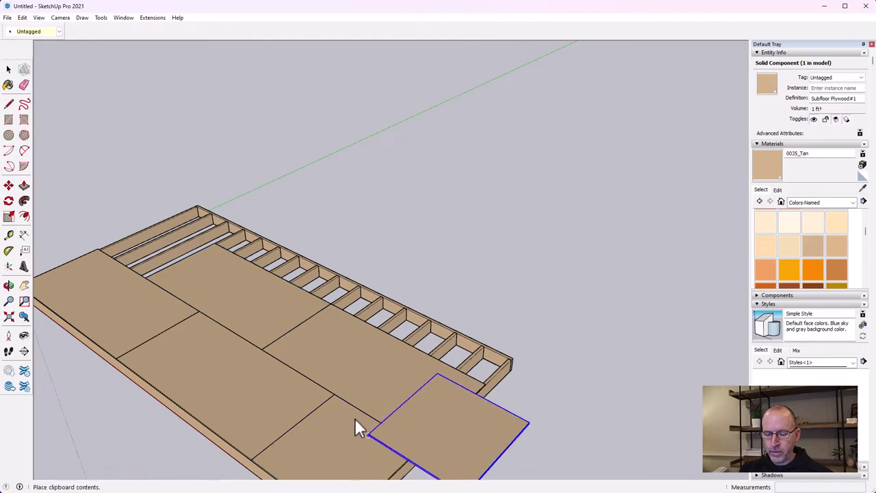
click(89, 200)
scroll(114, 214, up, 3)
scroll(112, 212, up, 2)
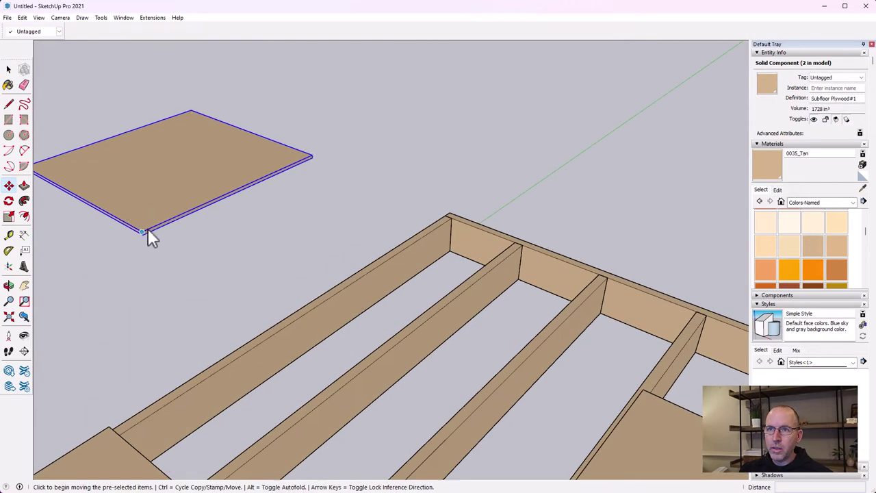
click(146, 229)
scroll(137, 247, down, 3)
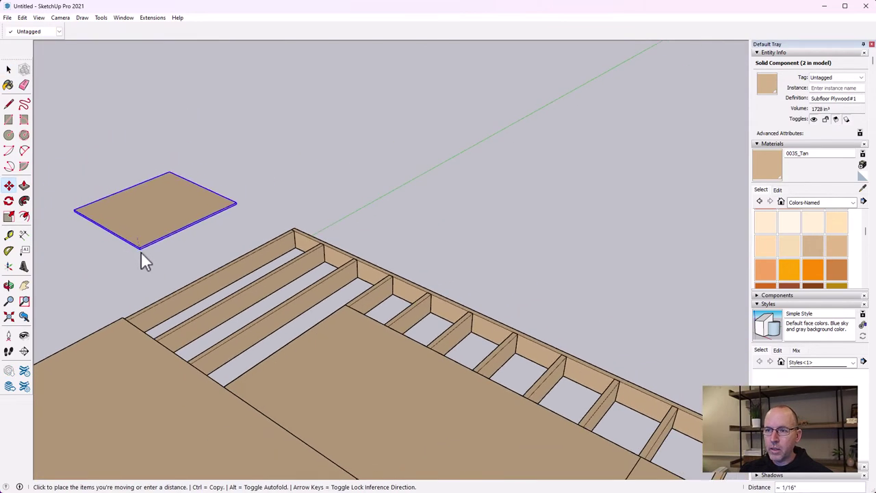
click(221, 389)
scroll(214, 378, up, 2)
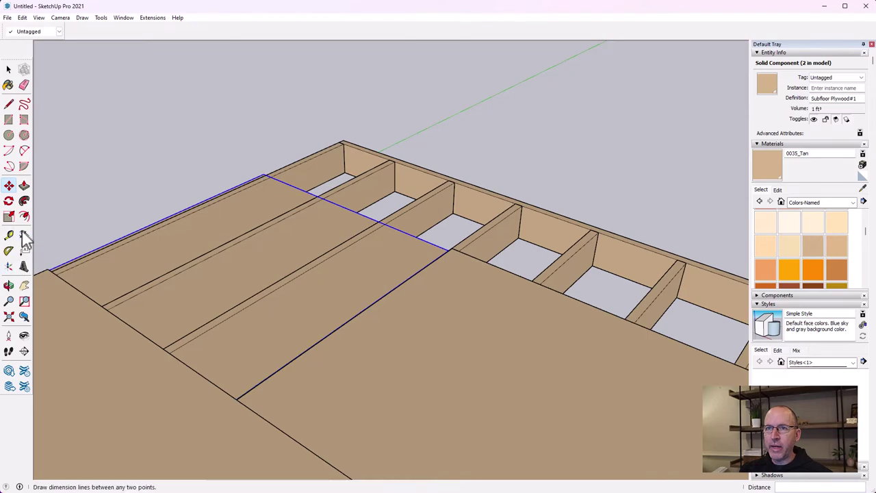
Step: Raise the piece 3/4" so it sits level on the board top
click(8, 286)
drag(131, 328, 795, 318)
scroll(560, 181, up, 10)
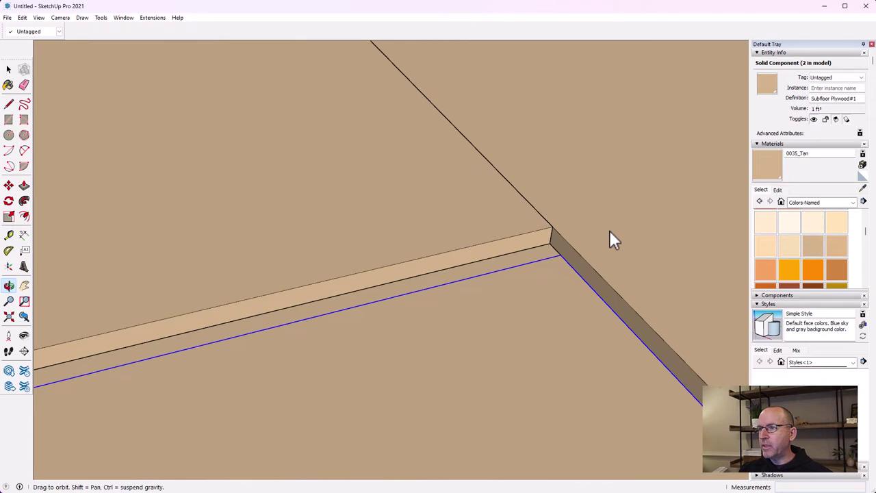
drag(613, 240, 596, 241)
key(m)
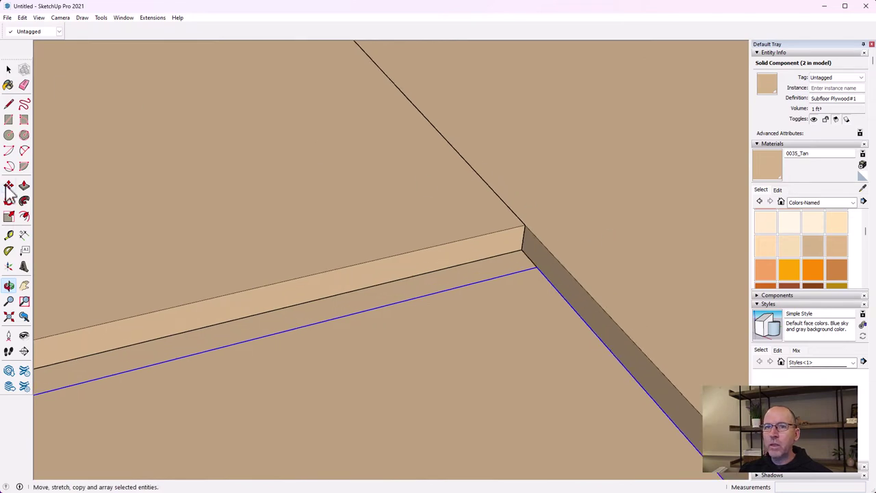
click(524, 248)
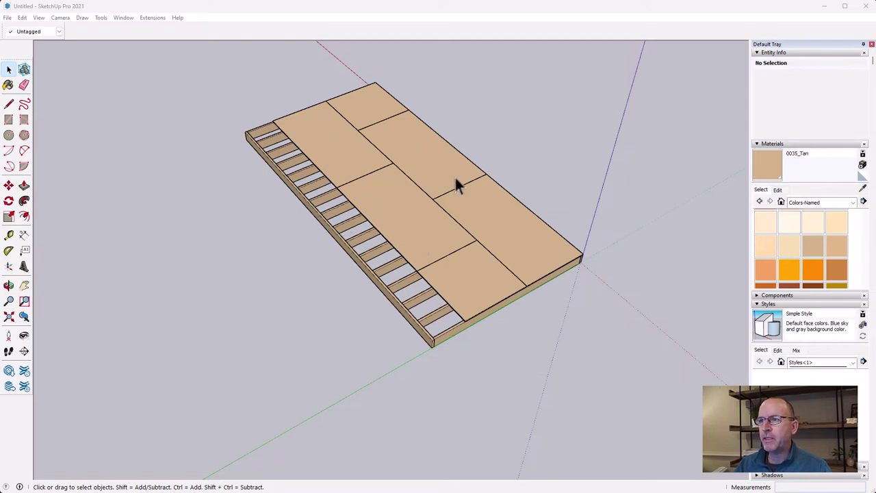
Step: Copy-paste two plywood sheets and snap the copies by a corner onto the exposed joists
click(414, 170)
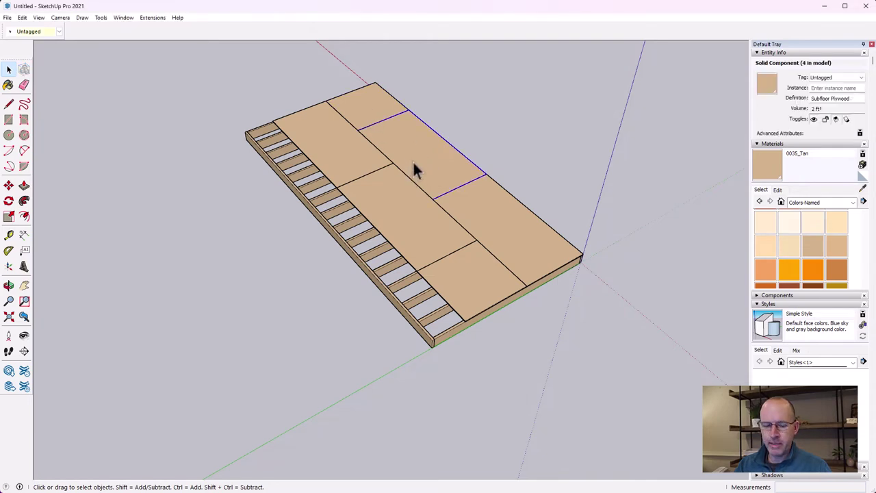
shift+click(496, 243)
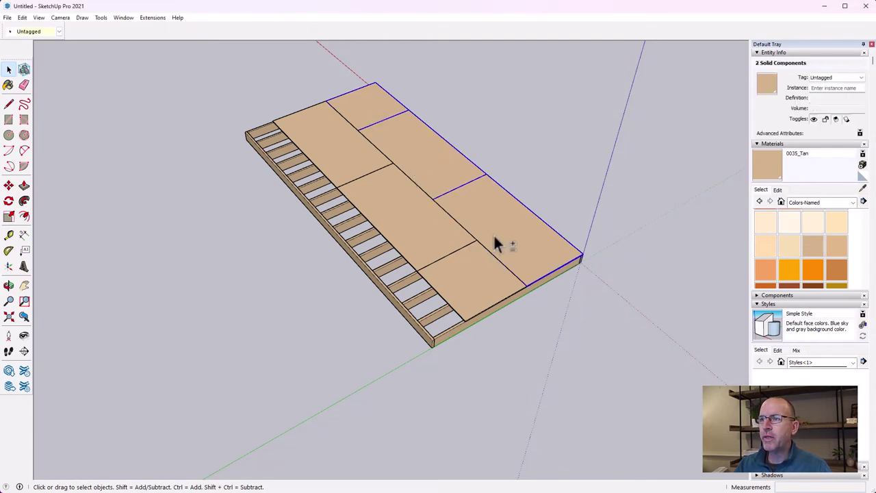
key(ctrl+c)
key(ctrl+v)
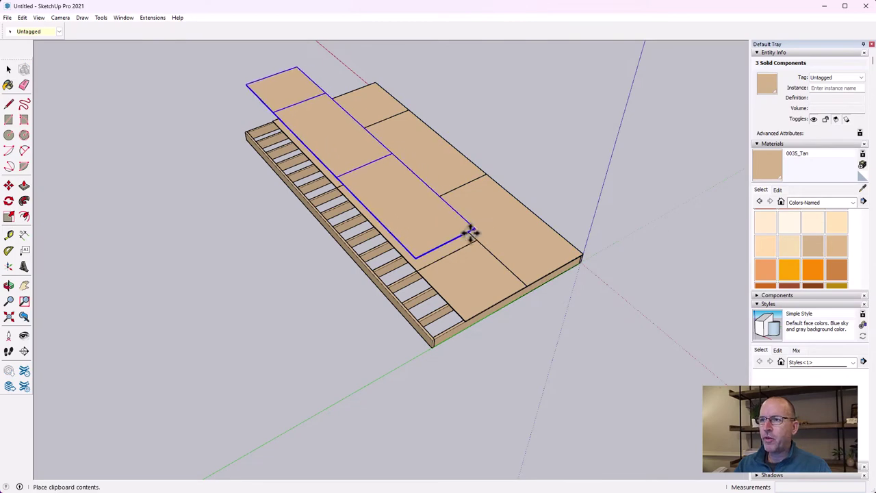
scroll(410, 349, up, 5)
scroll(445, 325, up, 3)
click(485, 288)
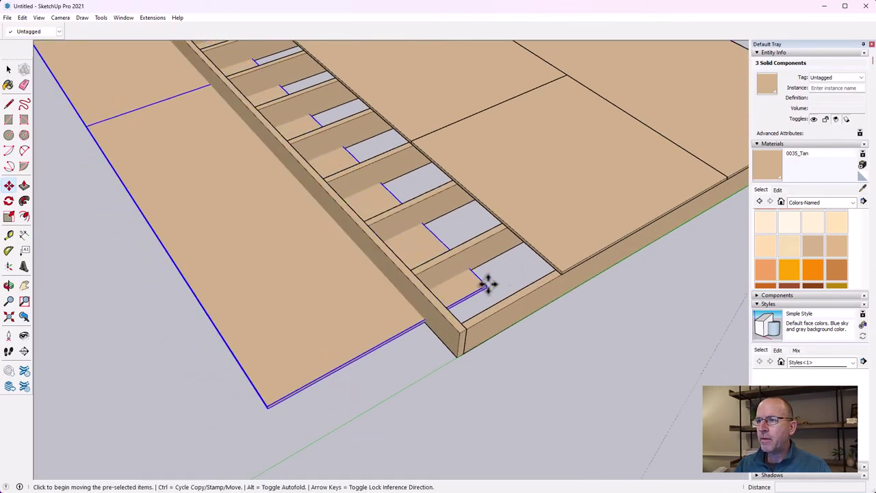
click(485, 286)
click(563, 273)
scroll(587, 360, down, 5)
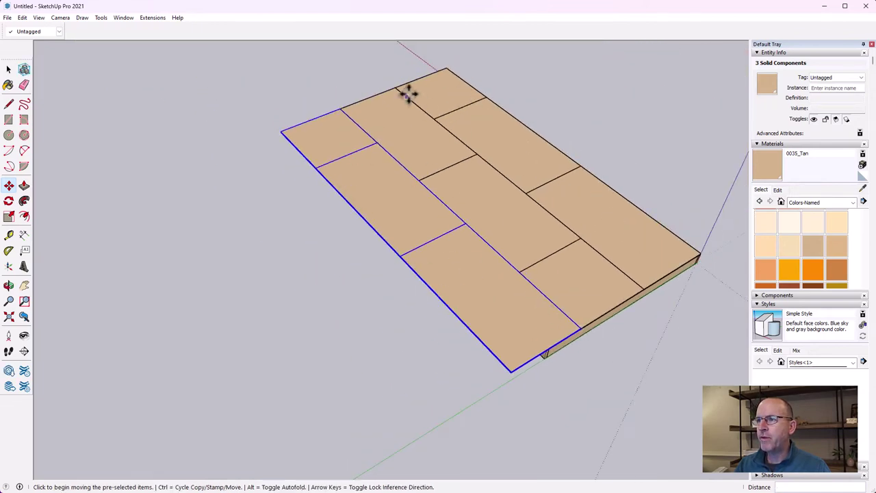
Step: Orbit around the decked floor and select two plywood boards
click(8, 69)
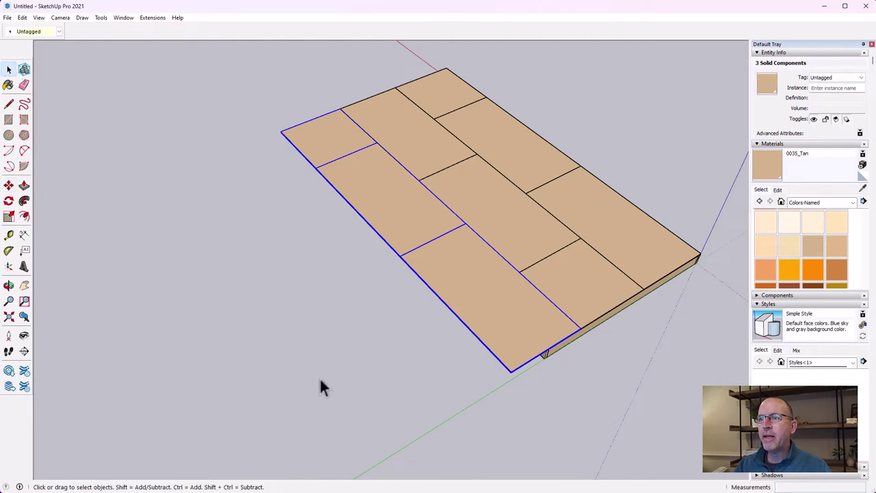
middle_drag(594, 394, 642, 397)
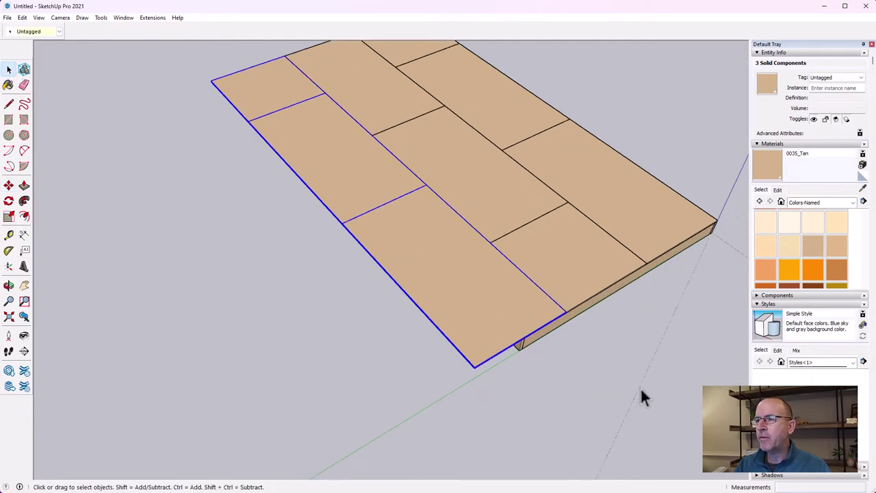
click(307, 243)
click(294, 152)
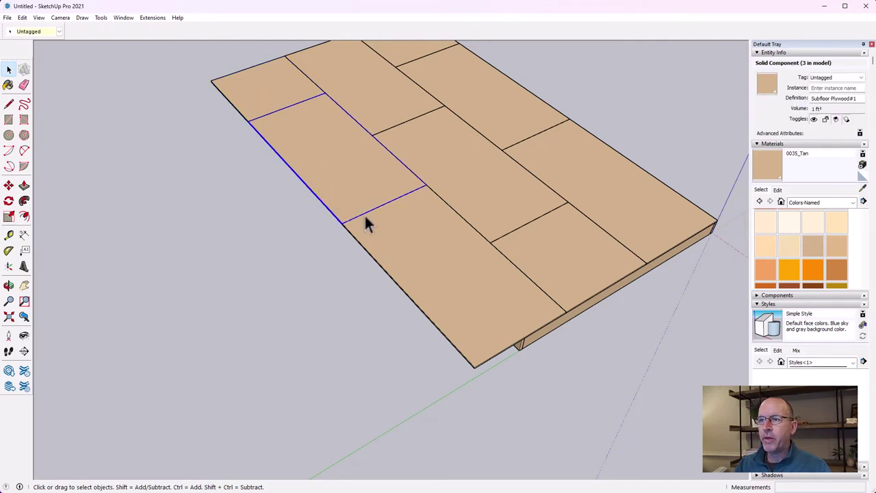
ctrl+click(414, 284)
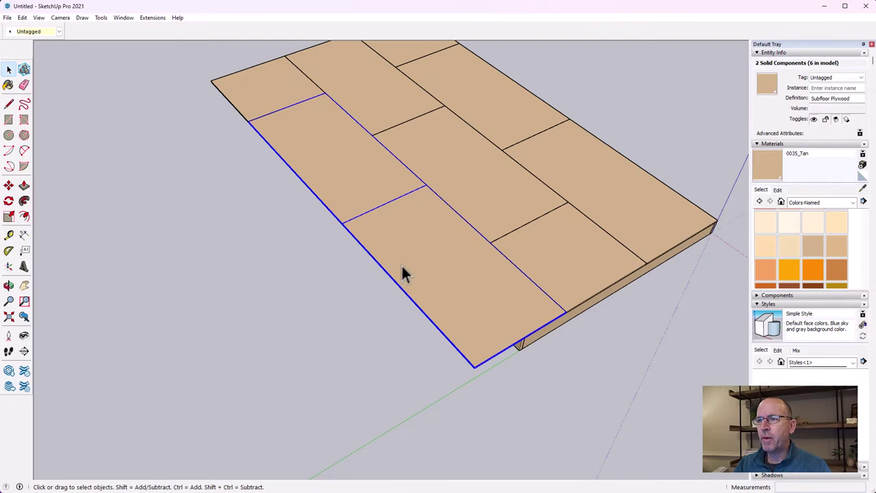
Step: Inside the front board component, push its end face back 2'
right_click(445, 292)
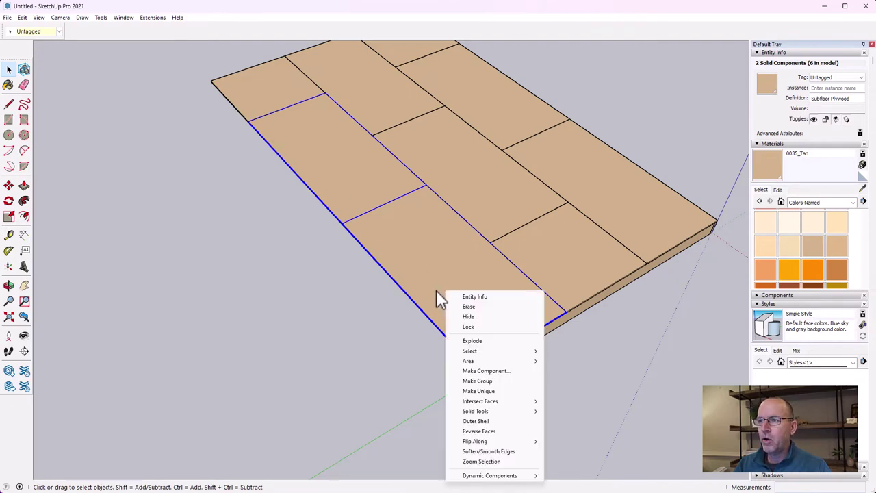
key(Escape)
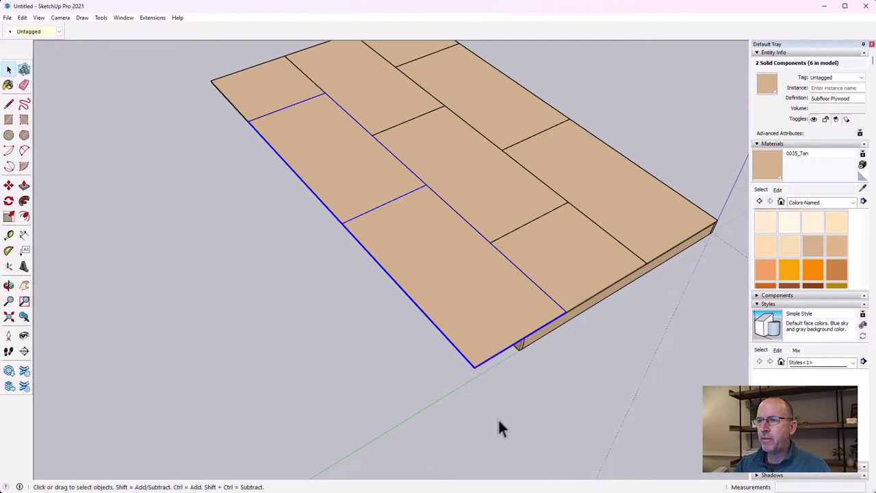
click(444, 395)
scroll(520, 358, up, 3)
double_click(459, 300)
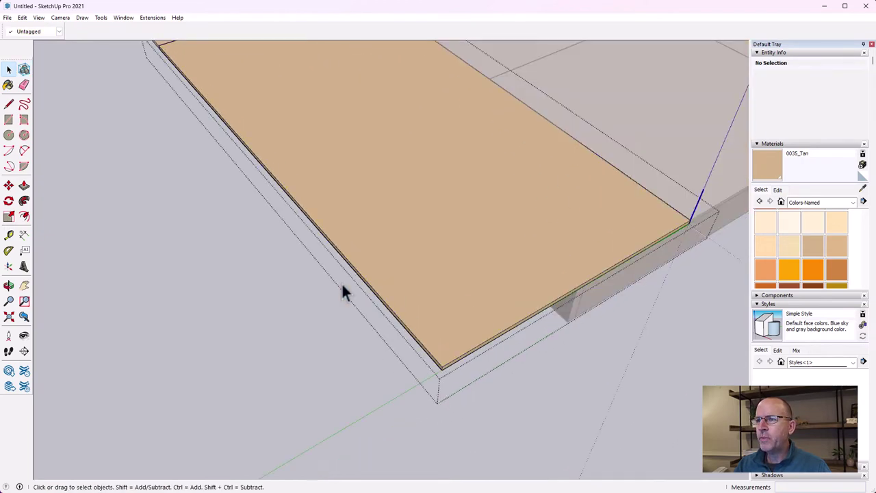
click(24, 185)
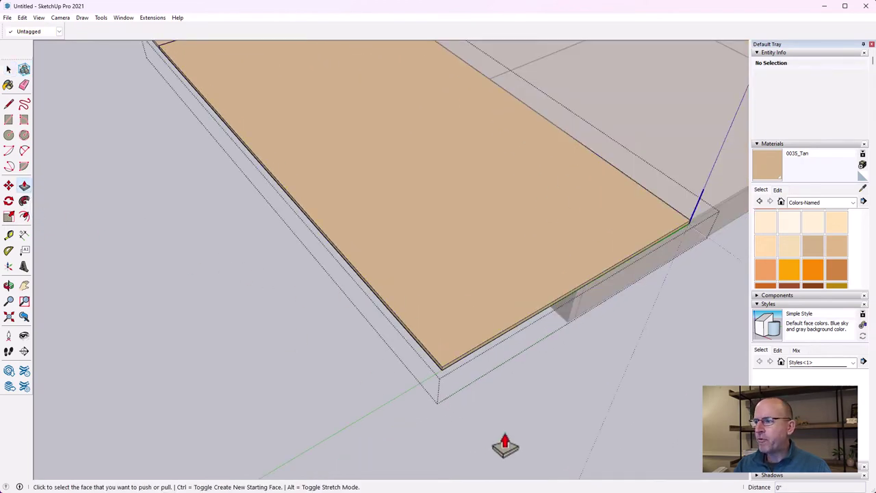
click(440, 370)
scroll(458, 370, down, 4)
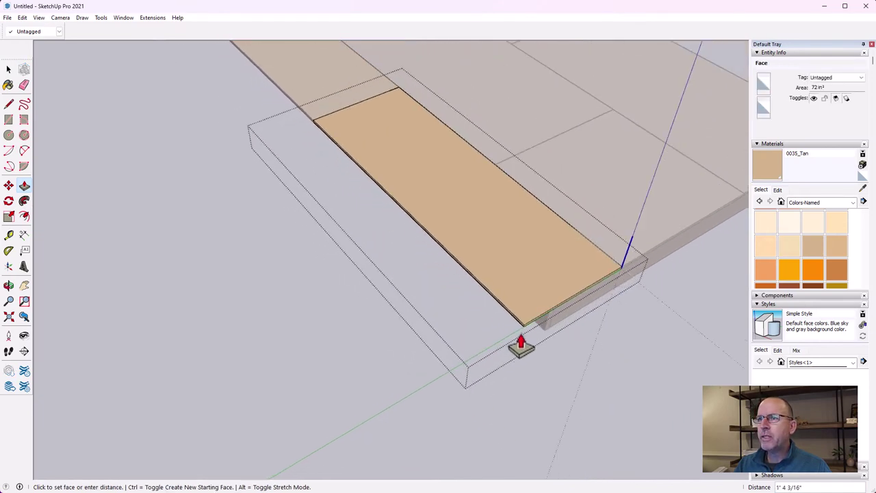
scroll(513, 366, down, 3)
scroll(520, 364, up, 1)
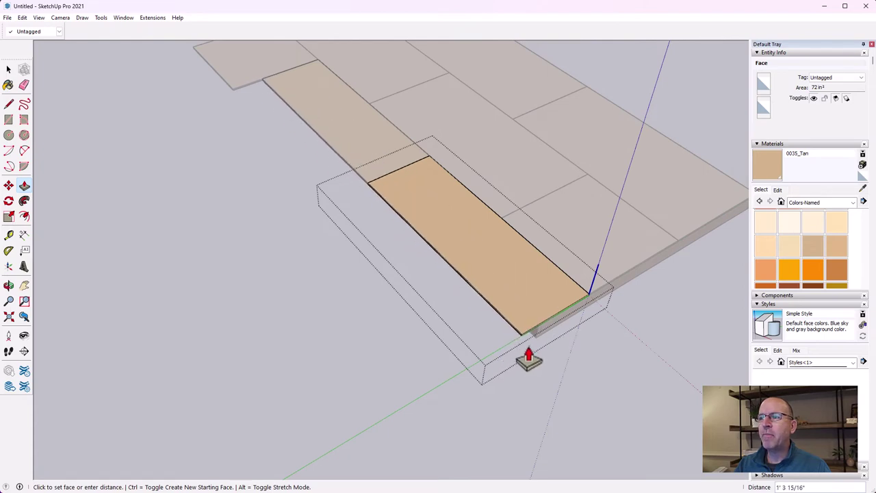
scroll(539, 358, up, 2)
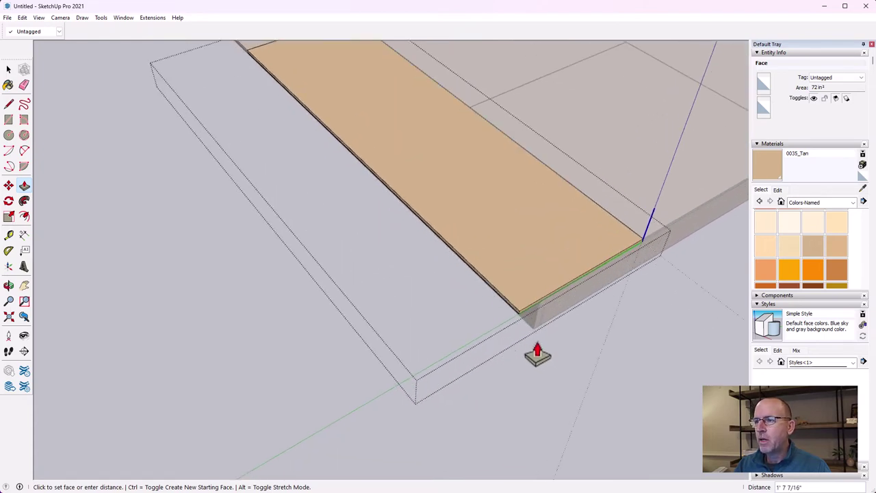
text(2')
key(Return)
scroll(438, 307, down, 4)
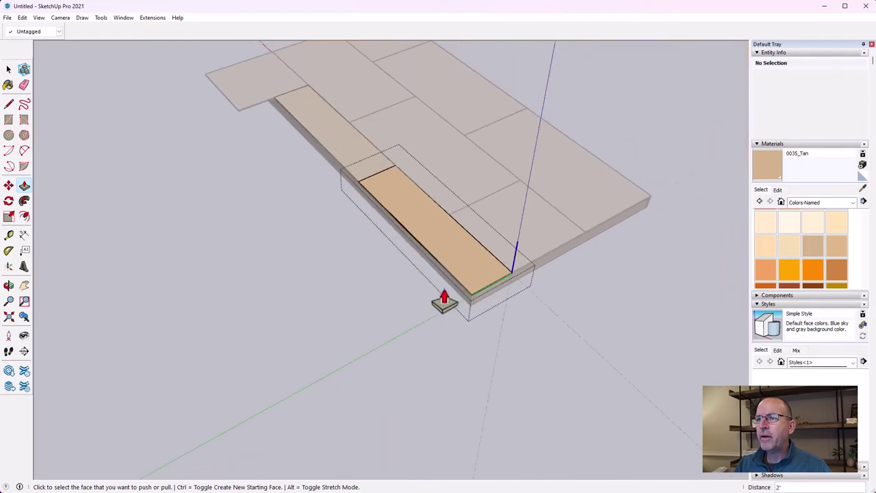
click(8, 69)
click(257, 86)
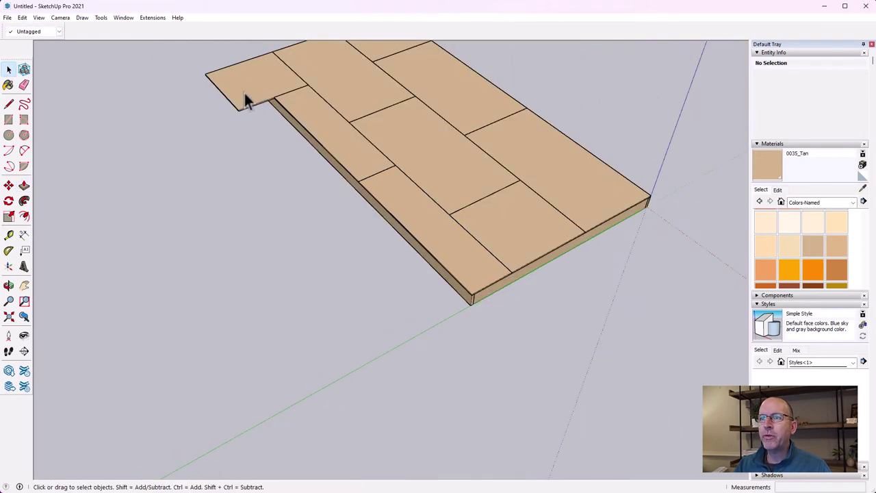
Step: Shorten the small overhanging board's end face by 2' inside its component
right_click(234, 87)
key(Escape)
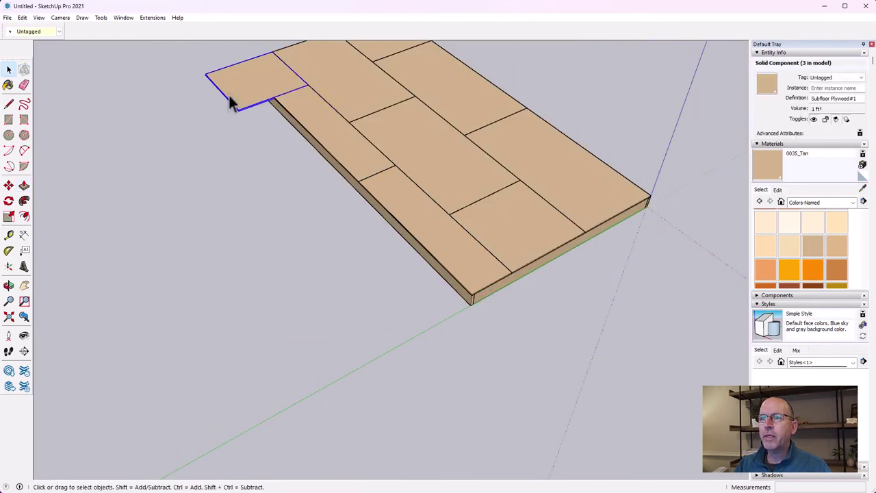
double_click(229, 95)
scroll(229, 94, up, 8)
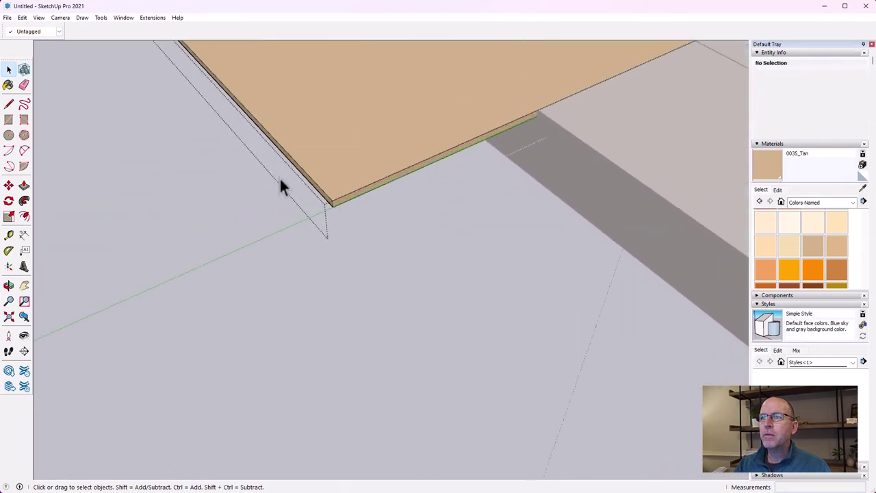
click(24, 185)
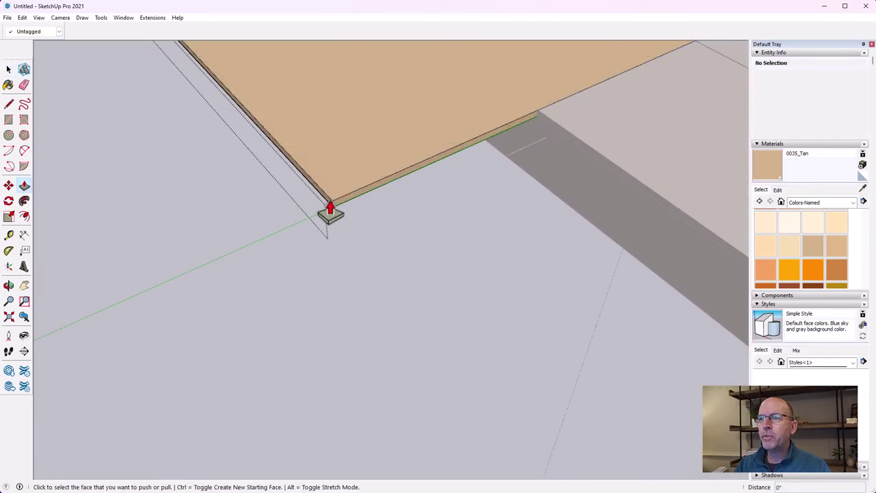
click(330, 212)
click(557, 194)
scroll(557, 194, down, 4)
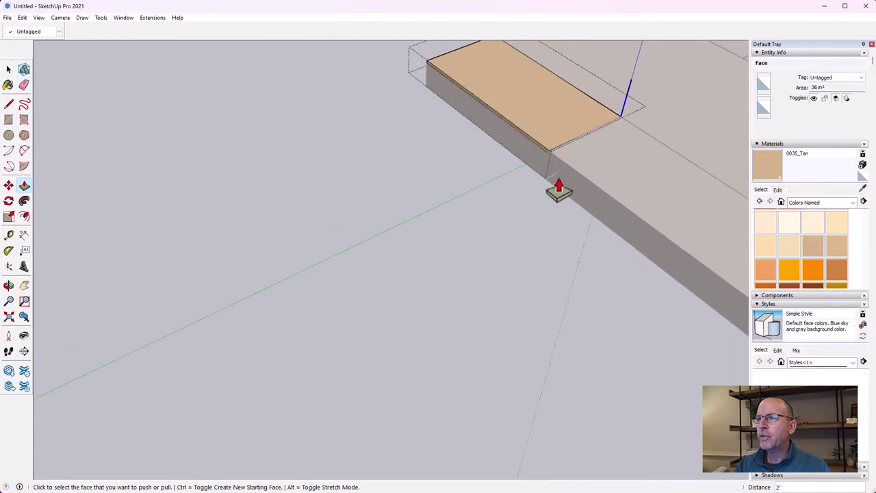
scroll(557, 192, down, 3)
click(8, 69)
click(461, 193)
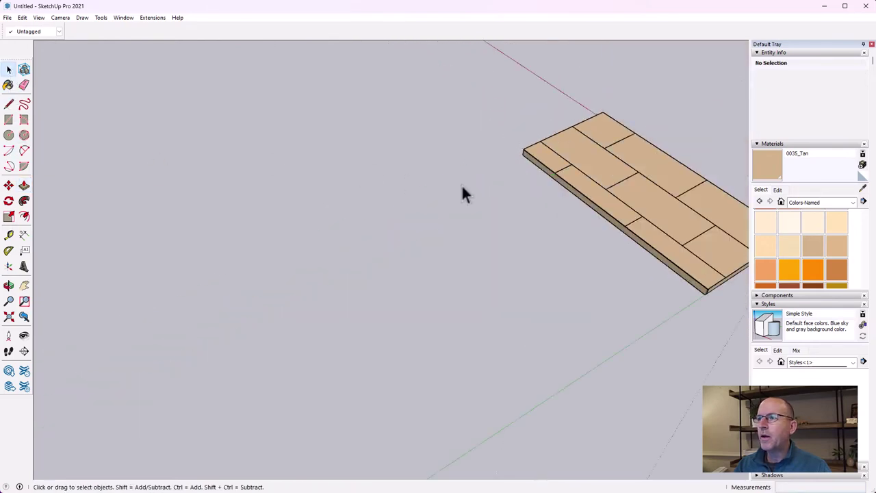
Step: Pan and orbit to view the now flush rectangular subfloor
click(24, 284)
drag(657, 233, 351, 309)
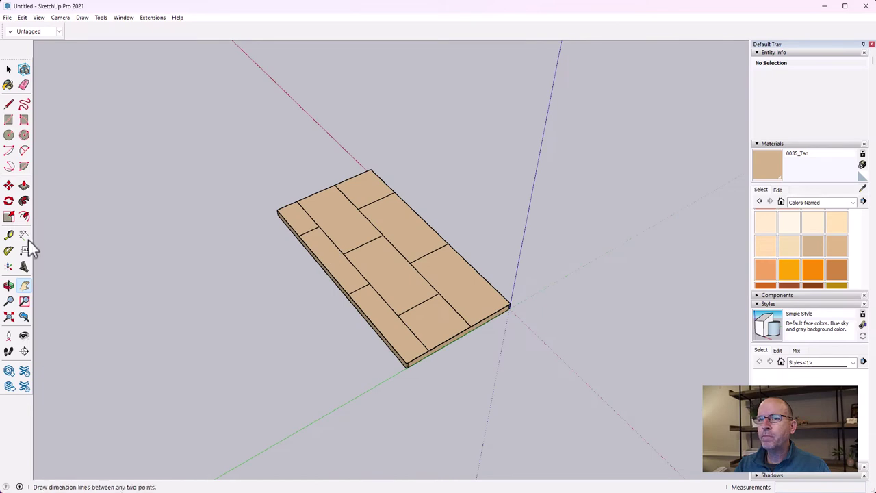
click(8, 287)
drag(274, 288, 342, 285)
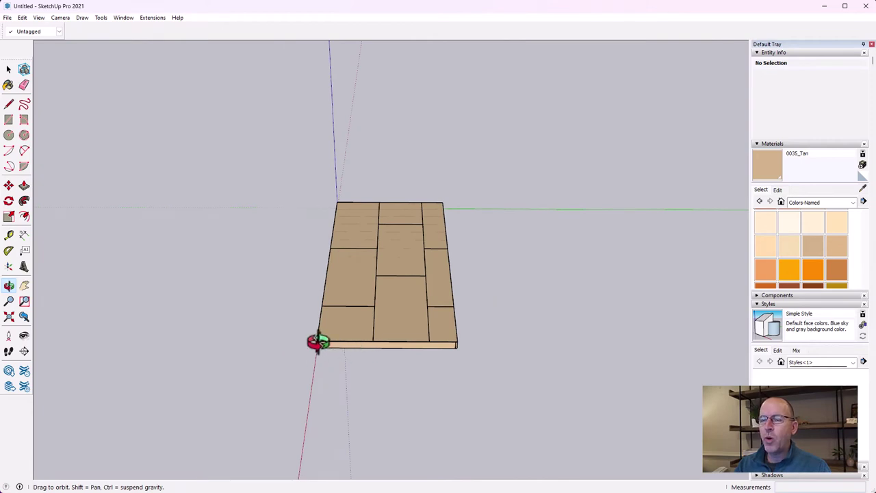
Step: Zoom in close on the subfloor's front-left corner to see its edge thickness
scroll(304, 344, up, 3)
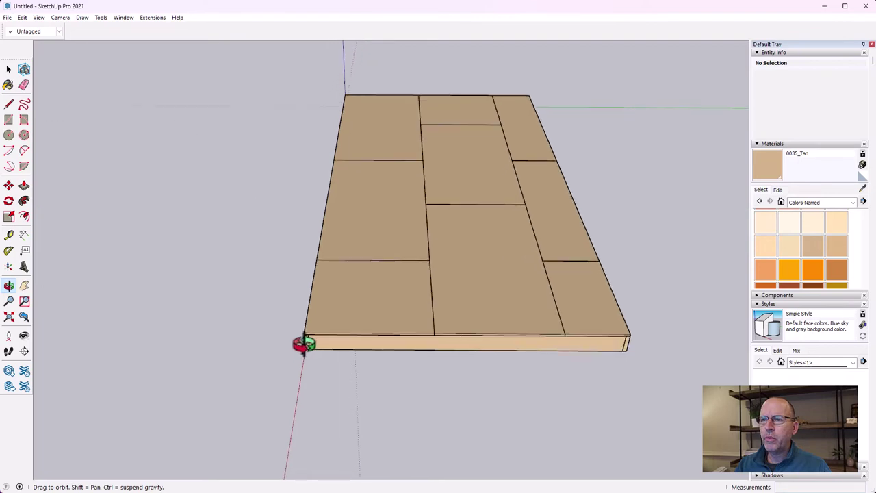
scroll(304, 345, up, 3)
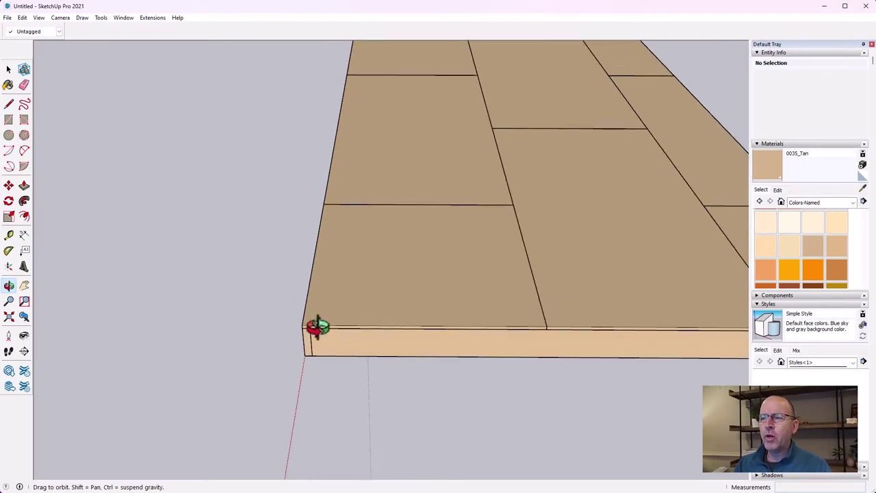
scroll(312, 350, up, 3)
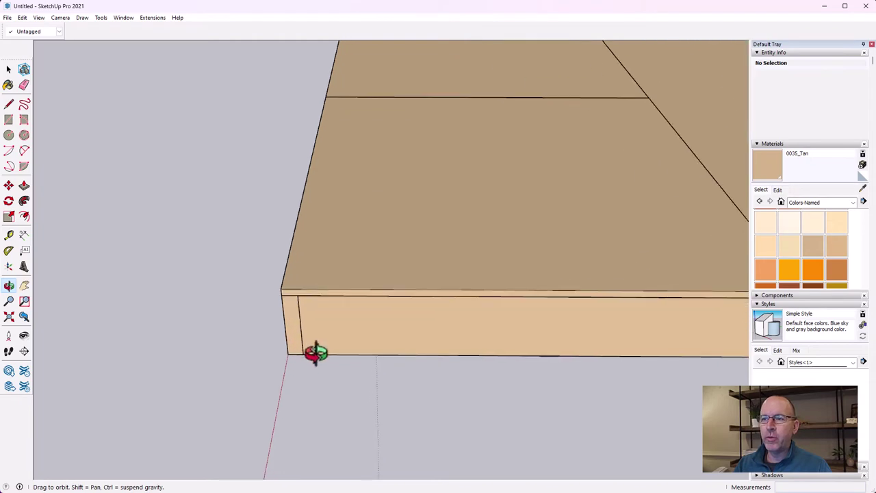
scroll(301, 352, up, 3)
click(9, 69)
scroll(367, 343, up, 3)
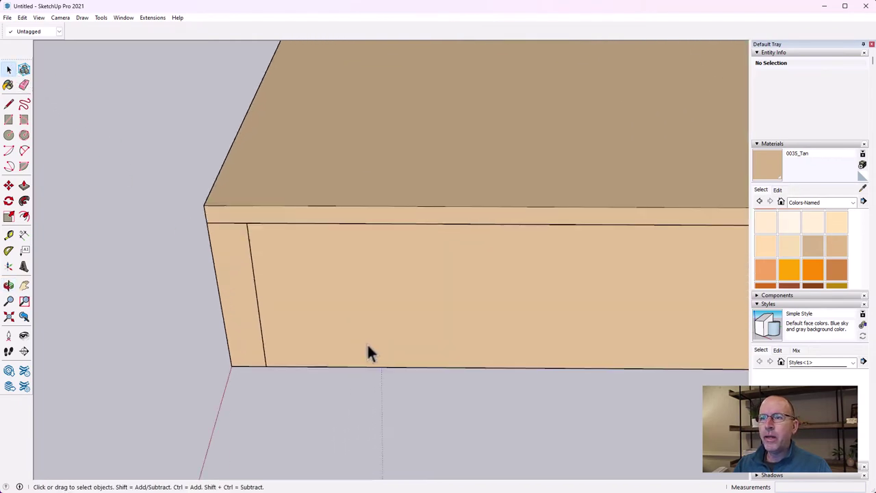
scroll(202, 219, down, 2)
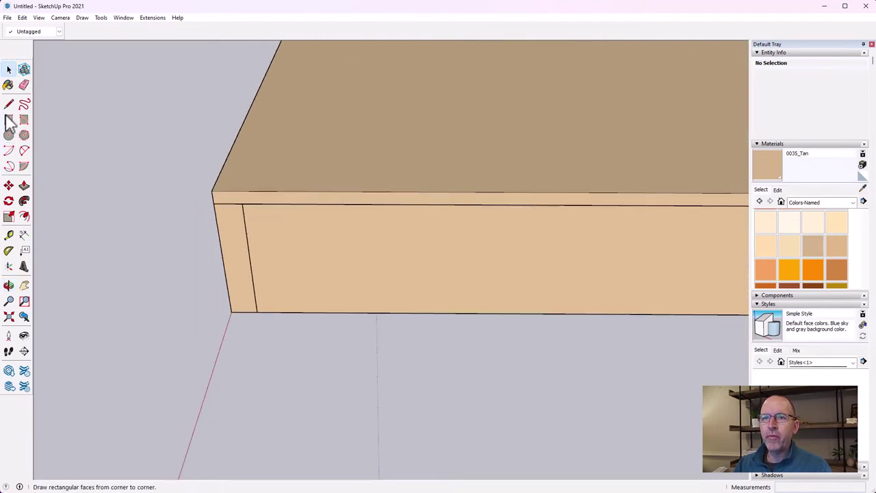
click(9, 121)
Step: Draw a 1.5 x 3.5 rectangle on the deck's top corner and make it a 'Kick Plate' component
click(212, 191)
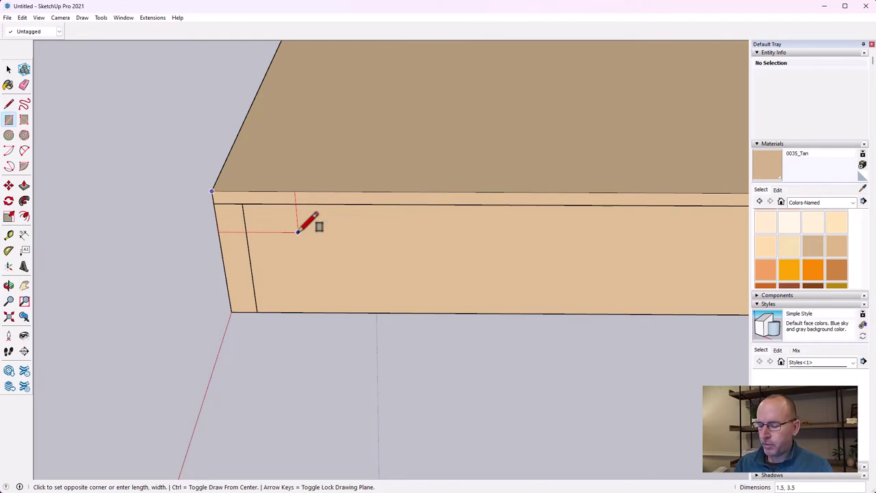
key(Return)
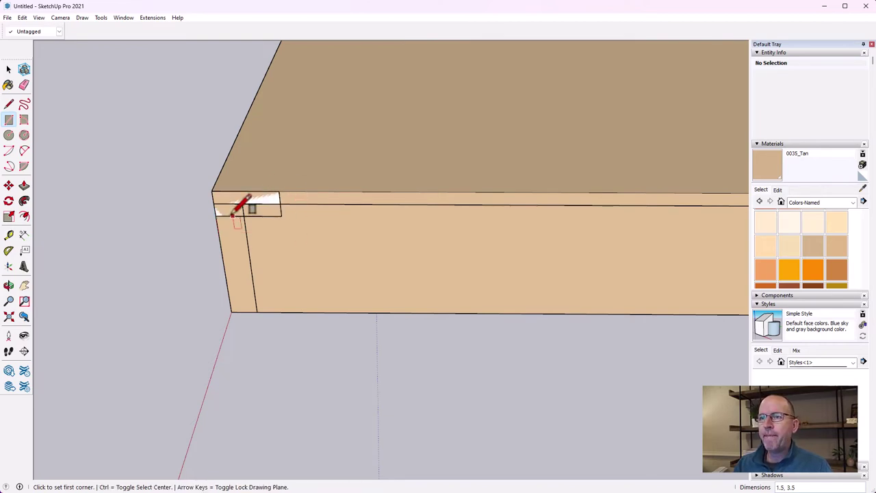
click(8, 69)
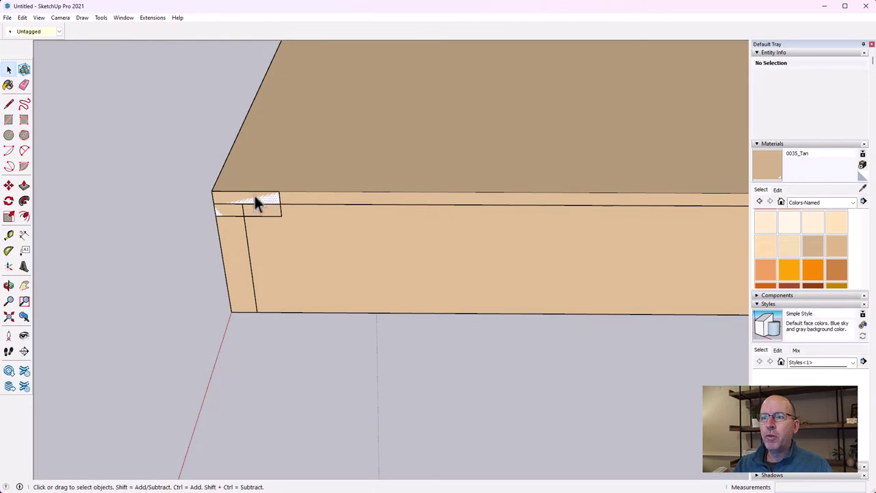
click(253, 199)
double_click(253, 199)
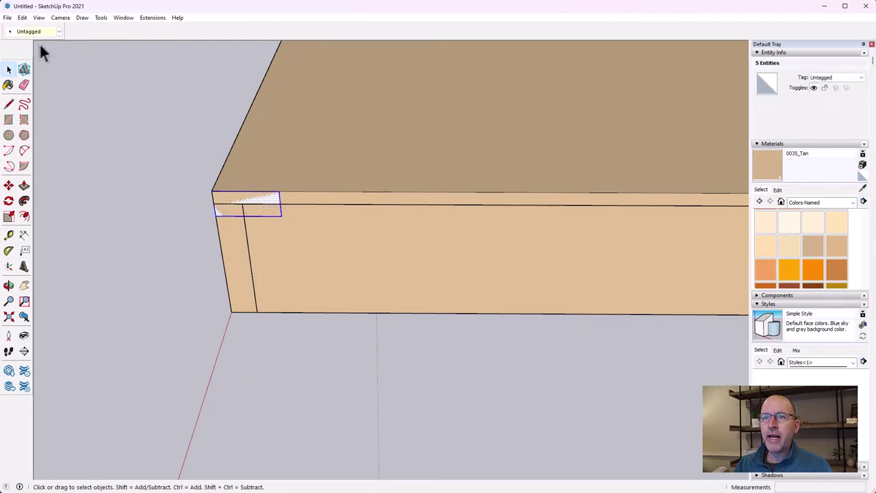
click(24, 69)
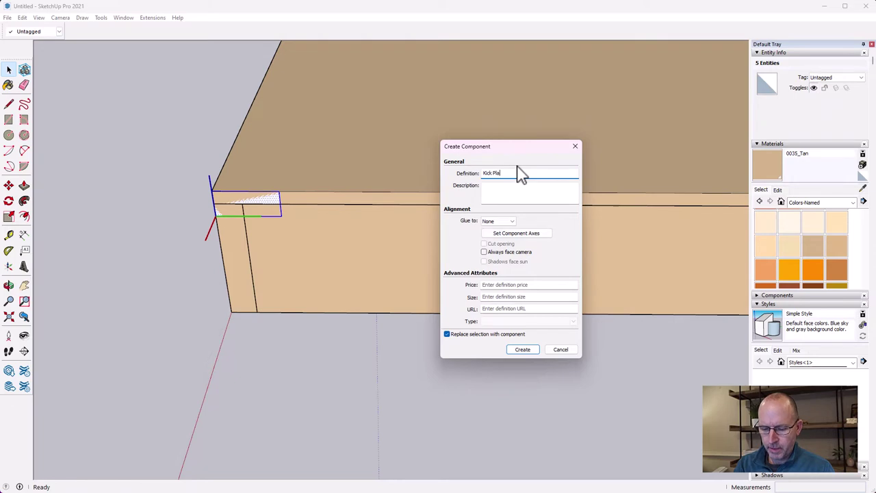
click(523, 349)
key(m)
scroll(239, 284, up, 3)
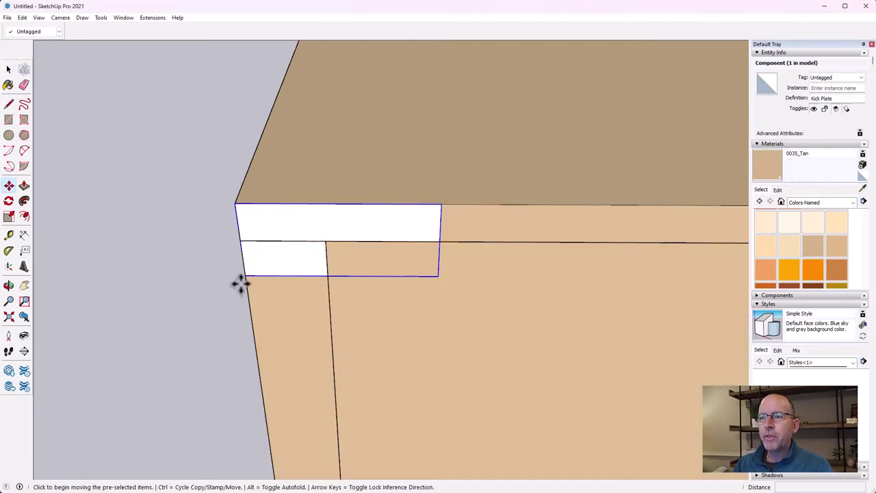
Step: Move the Kick Plate up to the subfloor's top corner
click(244, 276)
click(235, 207)
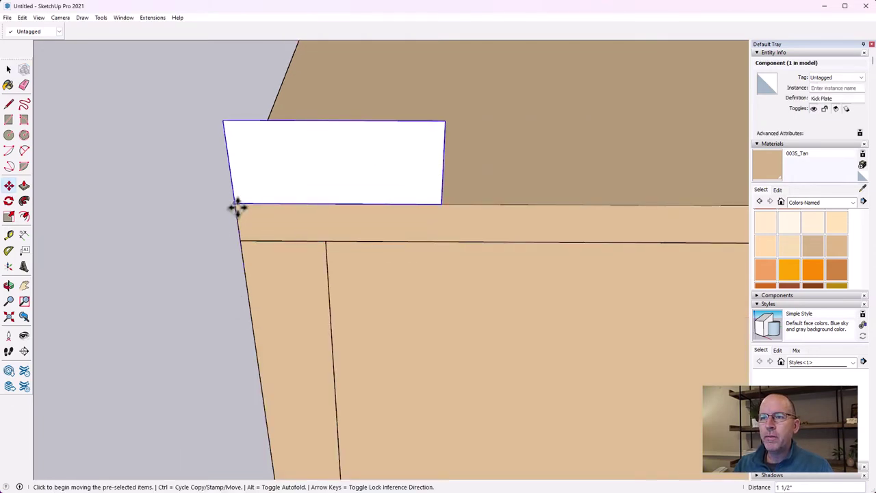
scroll(237, 209, down, 2)
click(8, 69)
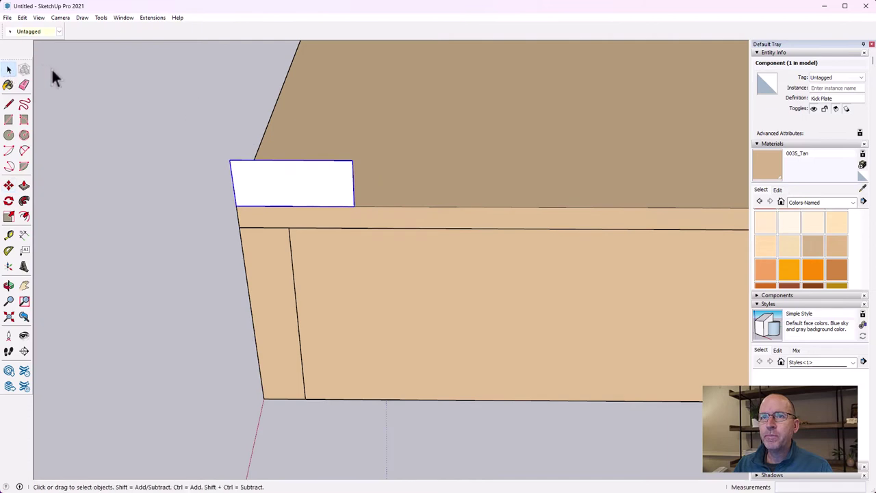
scroll(51, 68, down, 4)
click(24, 285)
drag(411, 51, 377, 274)
click(8, 69)
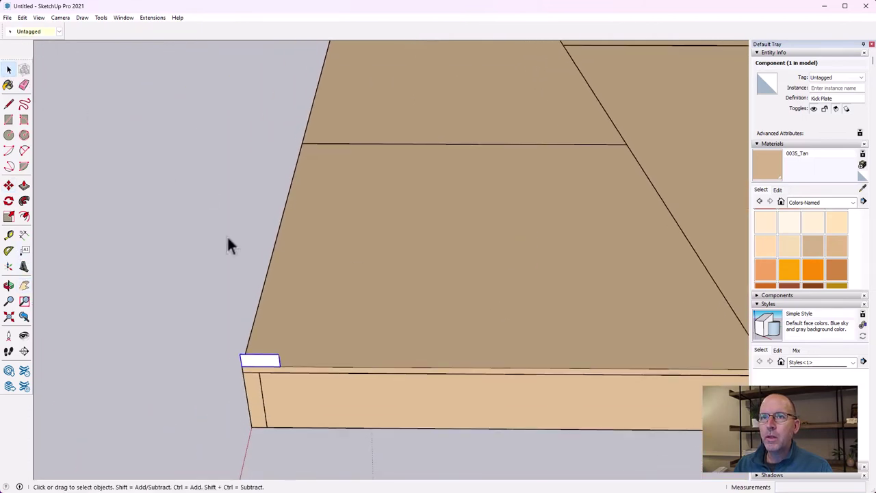
Step: Extrude the Kick Plate's end face 20' along the left edge and paint it 0035_Tan
triple_click(268, 358)
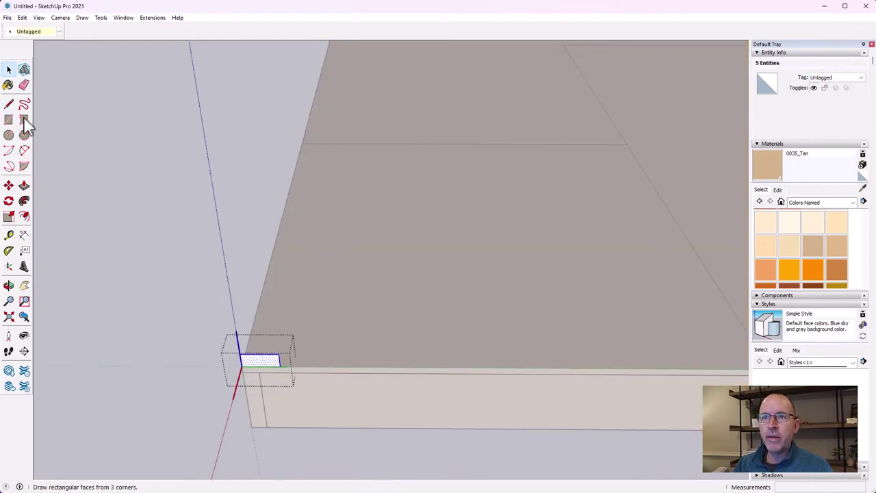
click(24, 185)
click(254, 372)
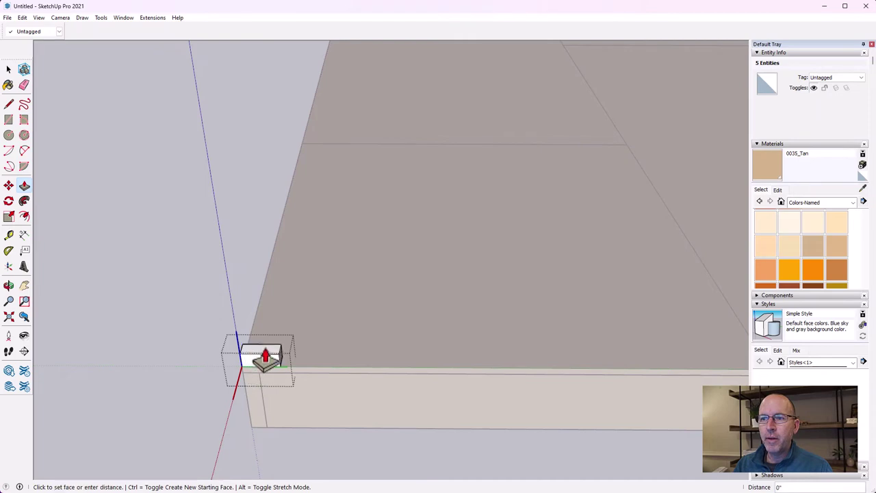
scroll(256, 358, down, 6)
scroll(339, 106, up, 3)
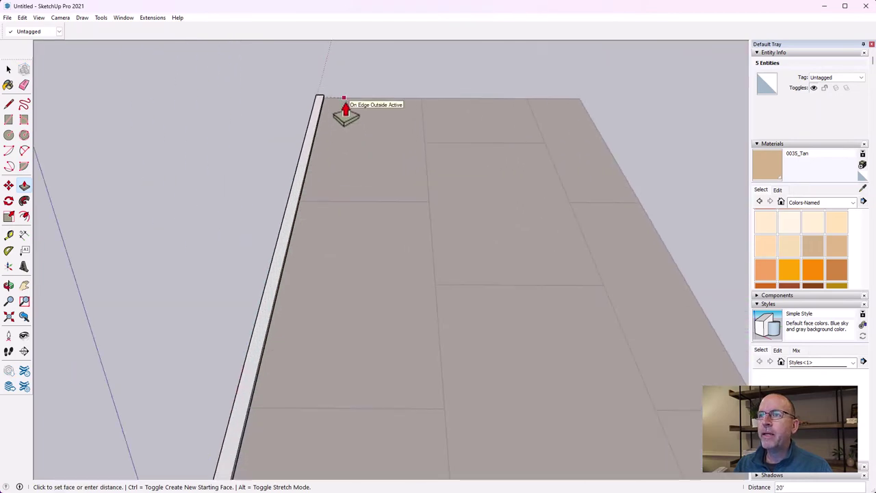
click(342, 111)
scroll(280, 377, down, 3)
scroll(277, 376, up, 2)
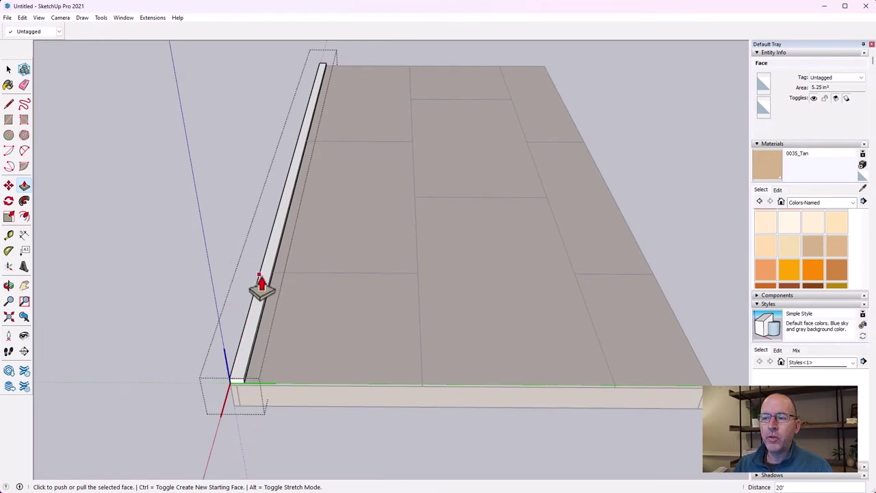
click(8, 69)
click(157, 171)
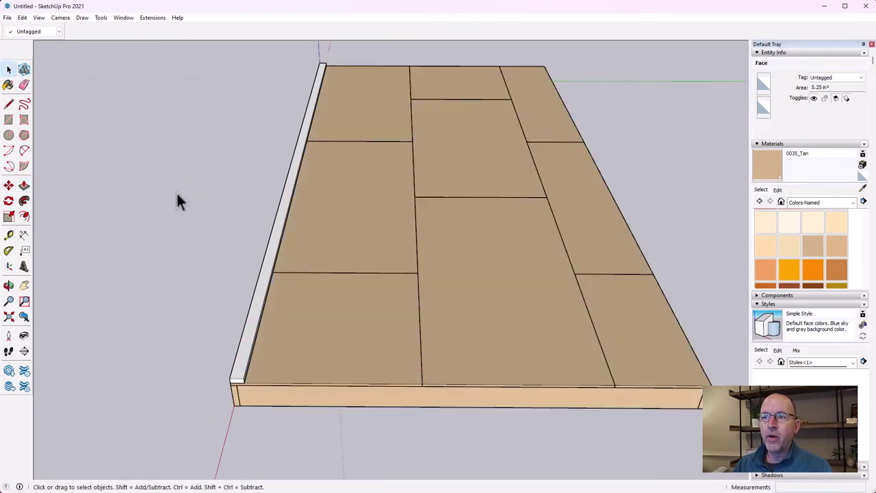
click(8, 85)
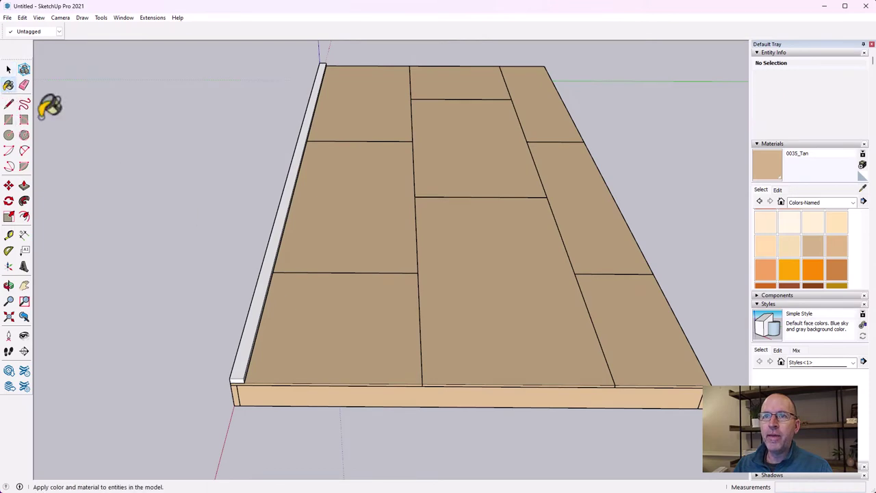
click(253, 320)
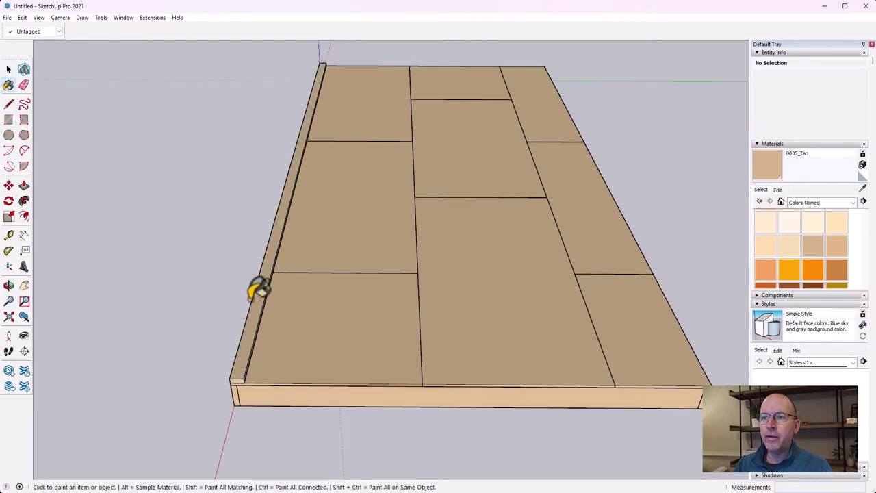
Step: Draw a 1.5,3.5 rectangle at the kick plate's corner
click(8, 286)
drag(383, 274, 363, 351)
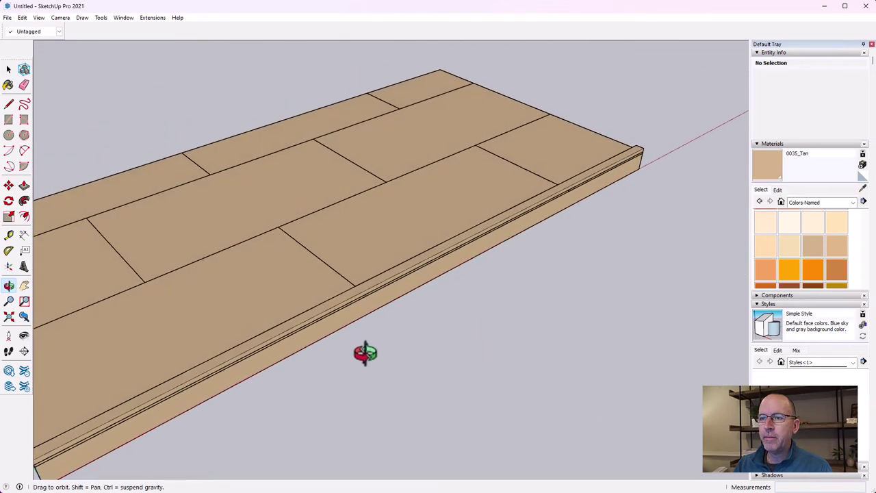
click(24, 285)
drag(198, 171, 434, 197)
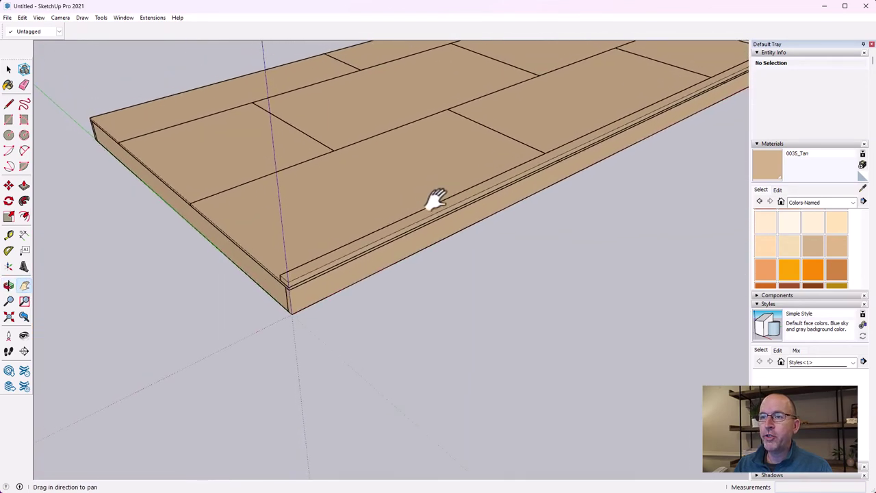
scroll(277, 254, up, 5)
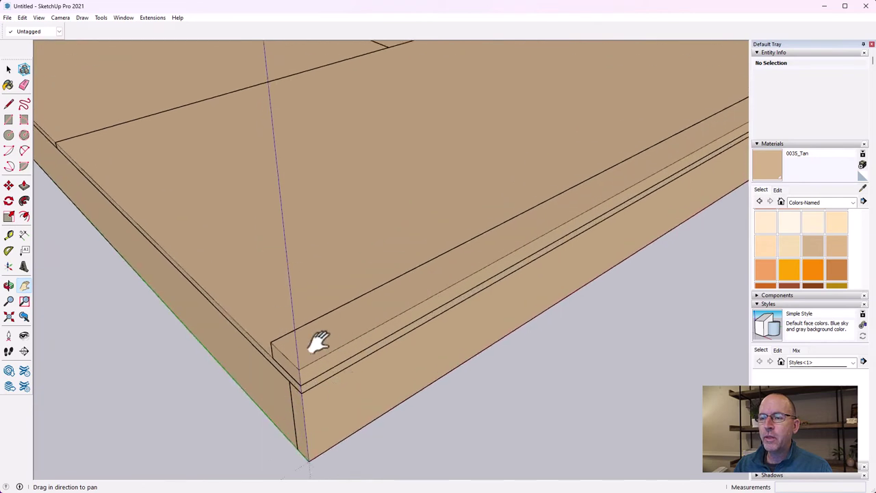
click(8, 119)
scroll(268, 344, up, 2)
click(269, 344)
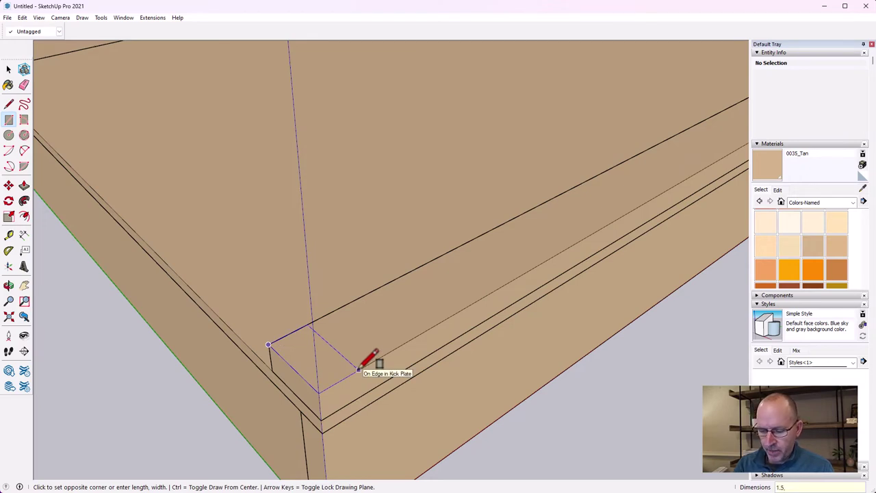
text(1.5,3.5)
key(Return)
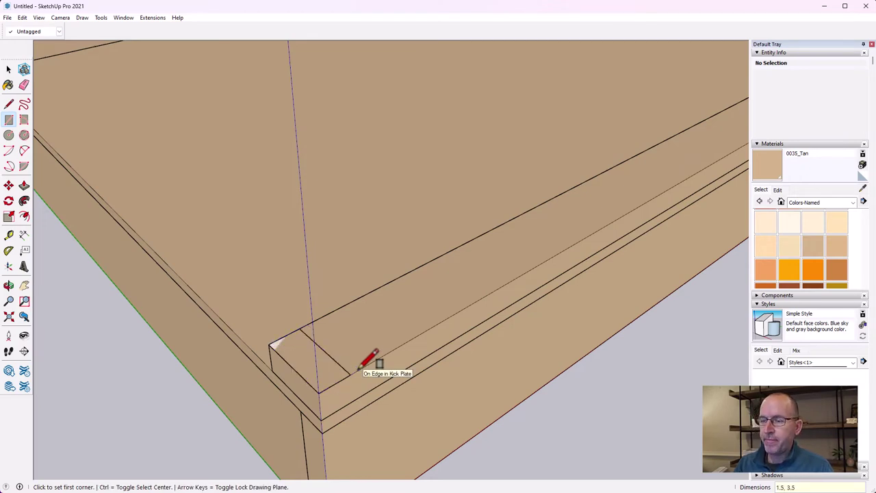
Step: Make the rectangle a component named Stud and open it for editing
click(8, 69)
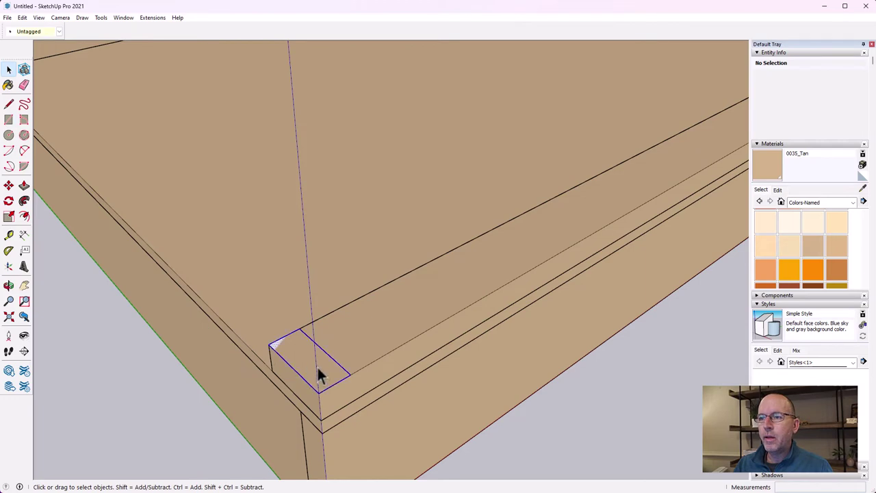
double_click(317, 365)
click(24, 69)
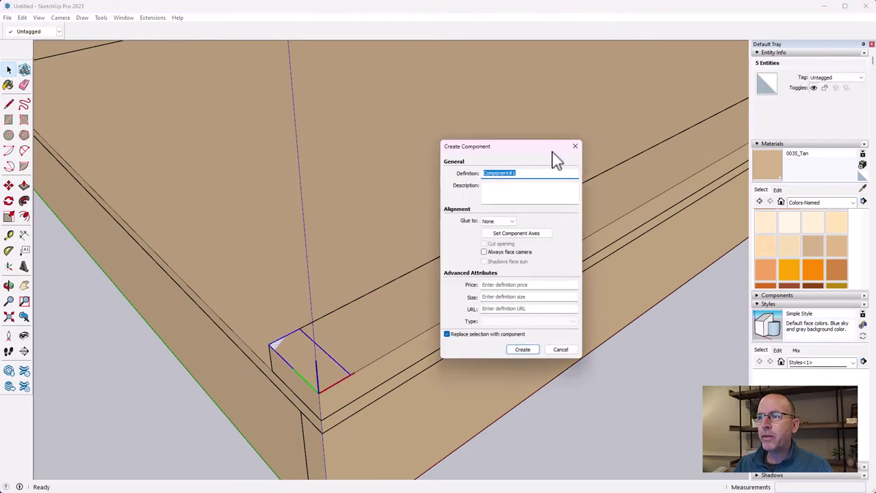
key(Return)
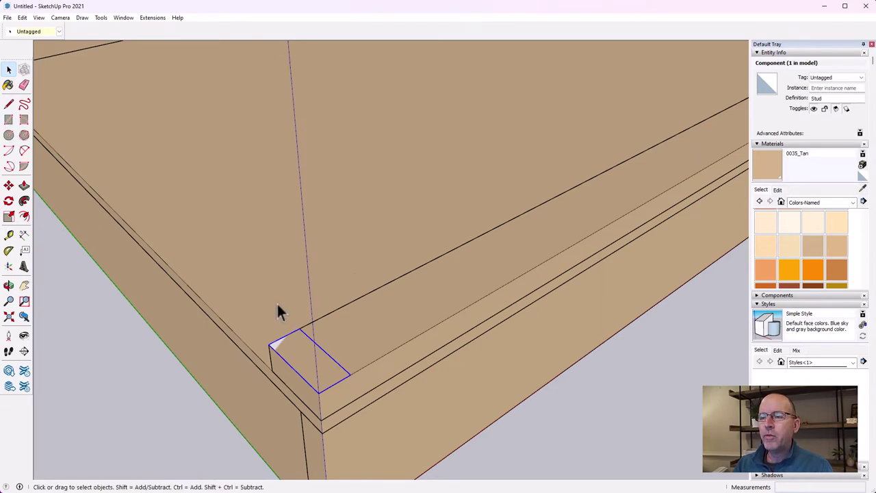
double_click(300, 350)
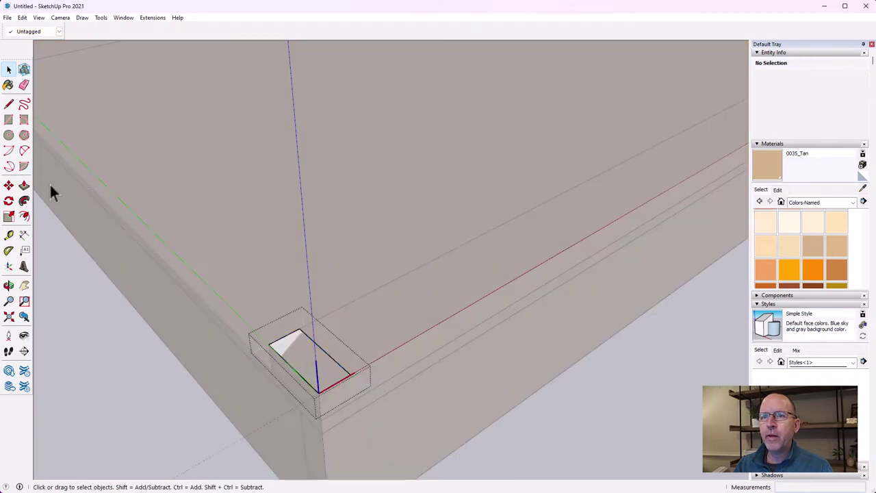
click(23, 191)
Step: Pull the Stud face up to 9' 9" tall
click(311, 366)
scroll(286, 247, down, 2)
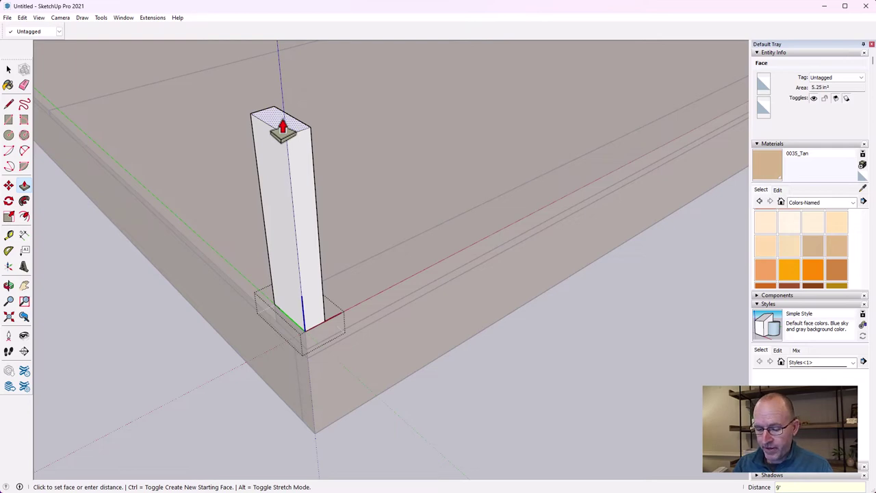
key(Return)
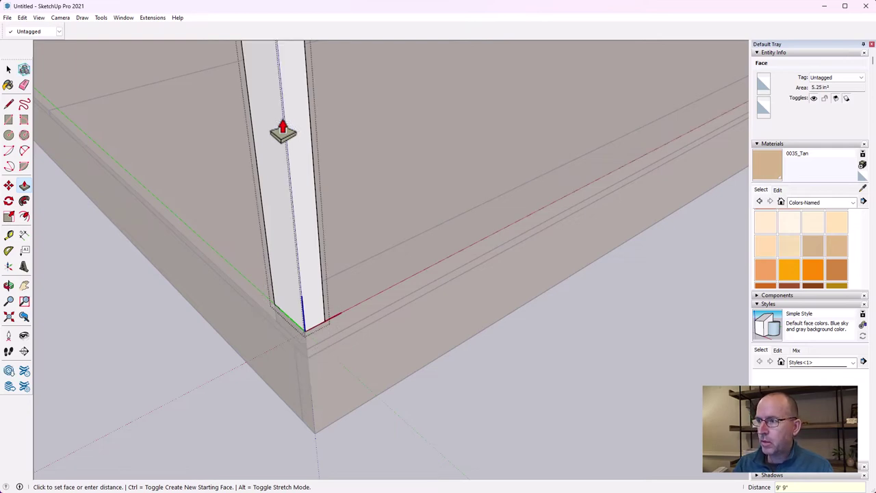
scroll(253, 150, down, 2)
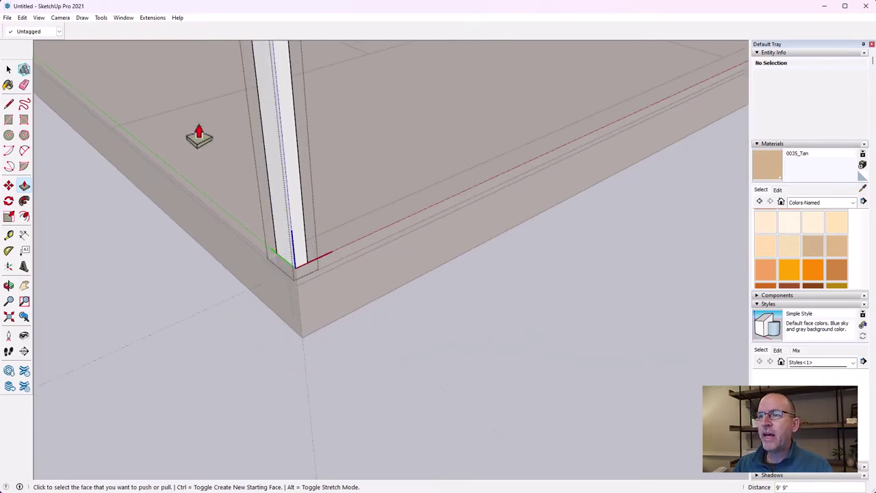
Step: Exit the Stud component and paint the stud 0035_Tan
click(24, 285)
middle_drag(146, 147, 230, 423)
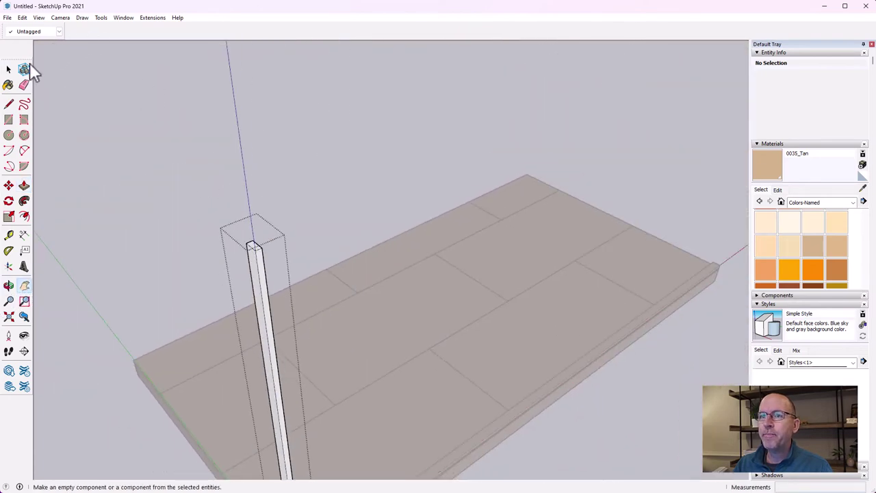
click(8, 69)
click(81, 250)
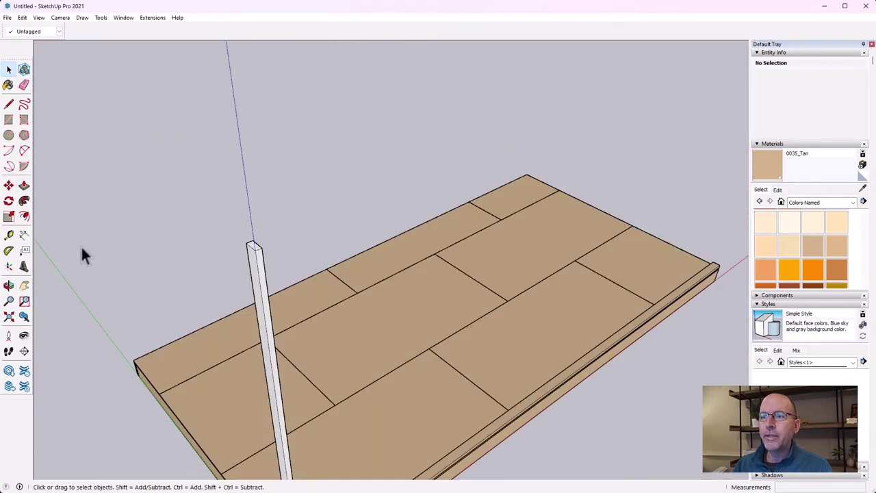
click(8, 84)
click(266, 295)
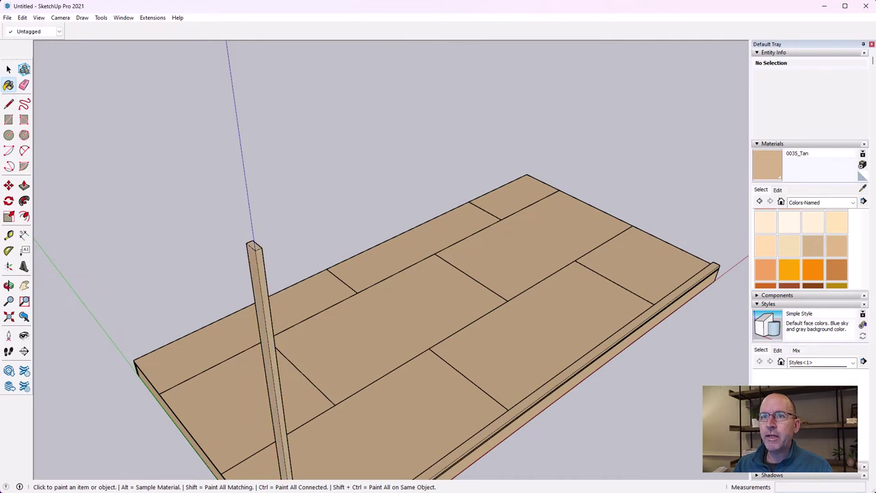
Step: Pan toward the board's corner and select the kick plate
click(8, 69)
click(24, 284)
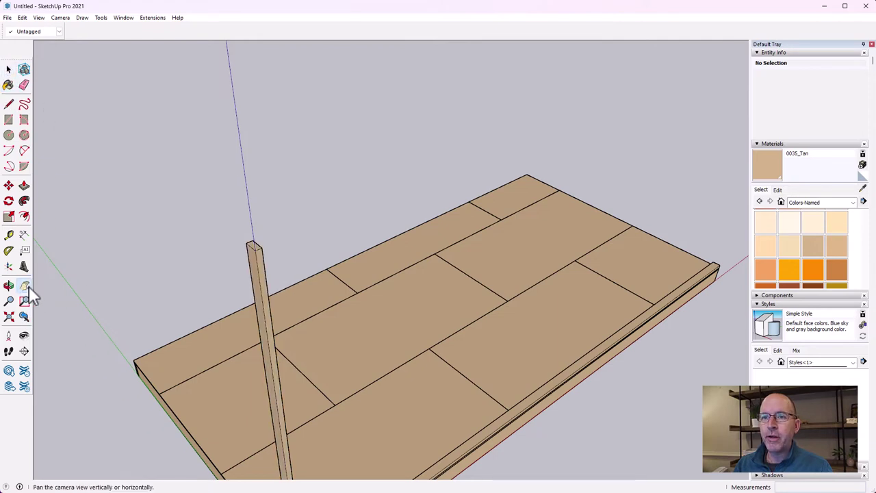
drag(98, 453, 131, 197)
click(8, 69)
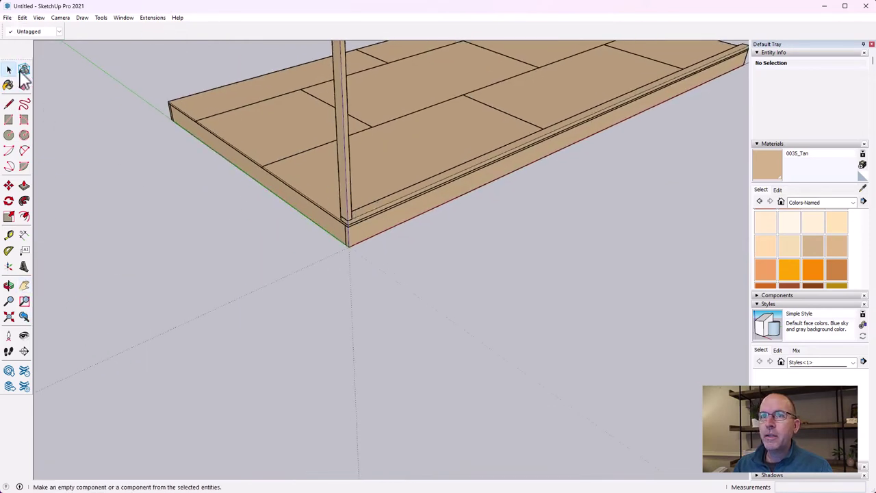
click(374, 207)
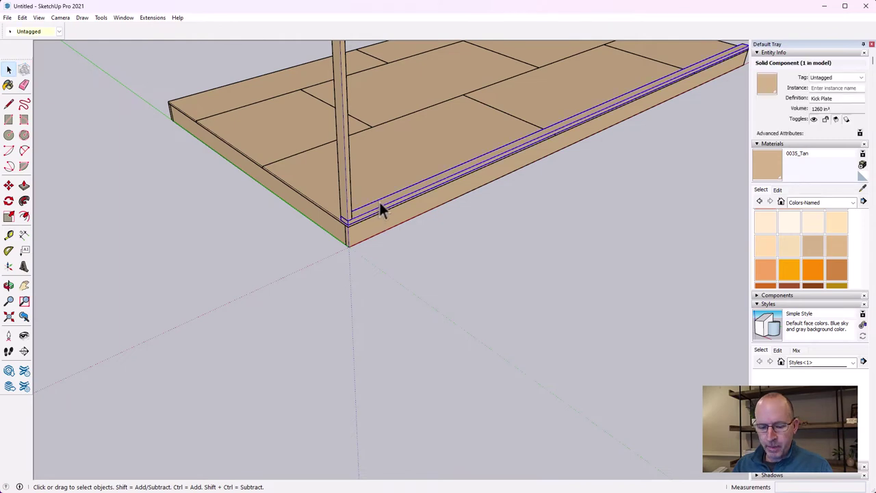
key(ctrl+c)
scroll(377, 192, down, 10)
key(ctrl+v)
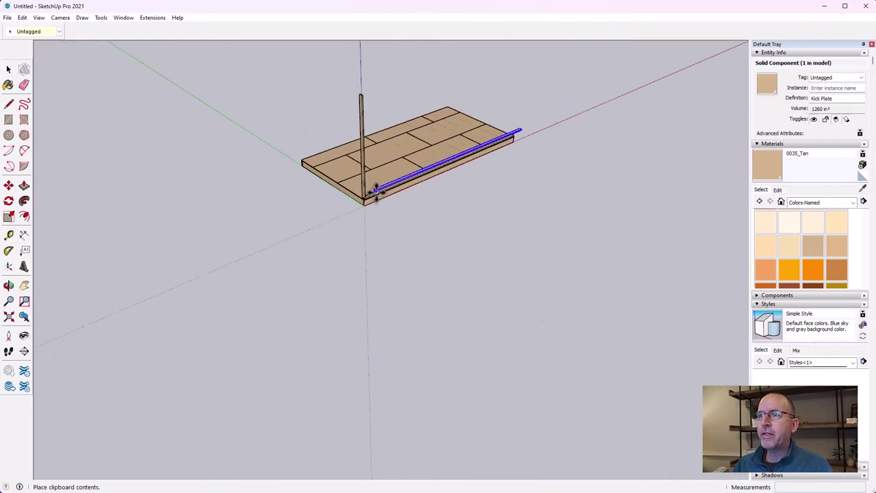
scroll(367, 114, up, 10)
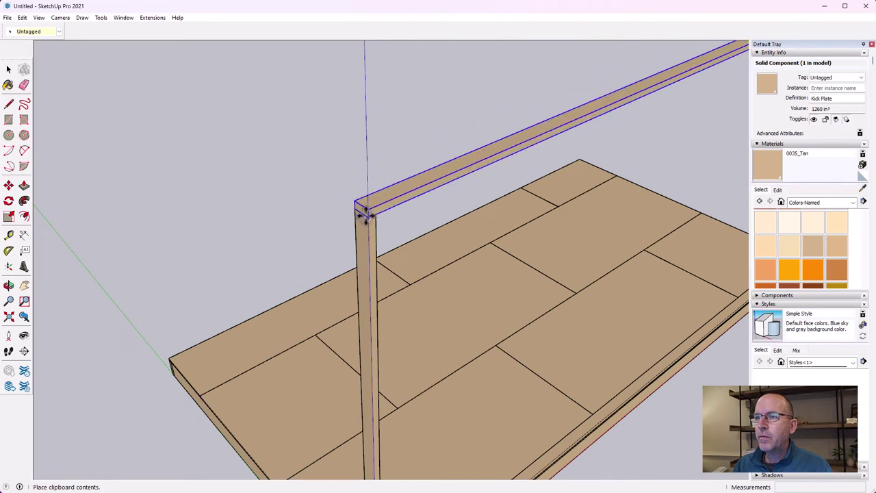
click(369, 216)
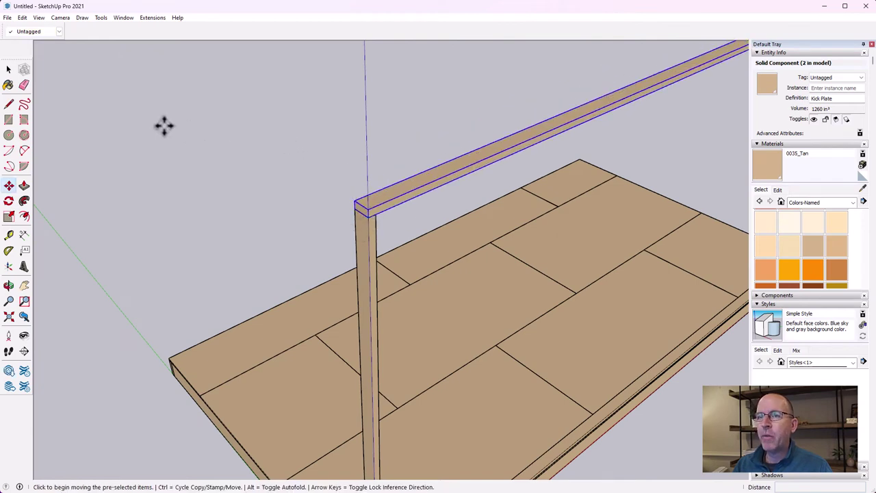
key(space)
click(179, 174)
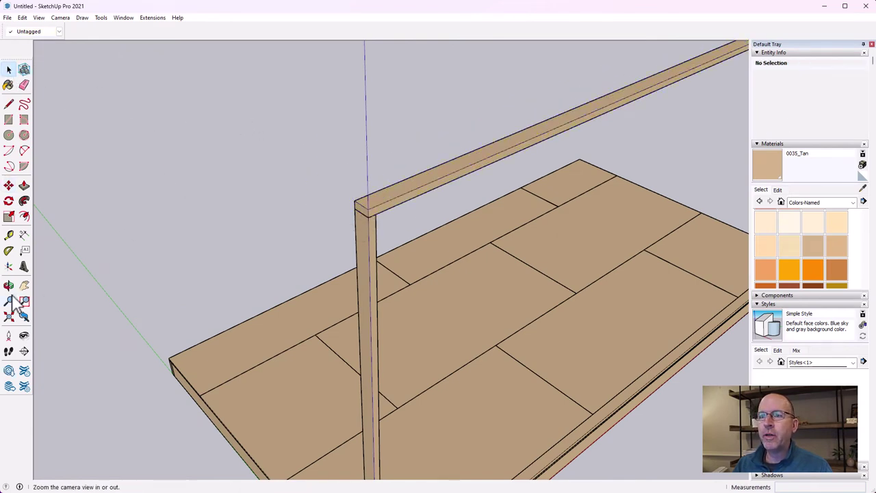
click(27, 282)
drag(432, 359, 563, 289)
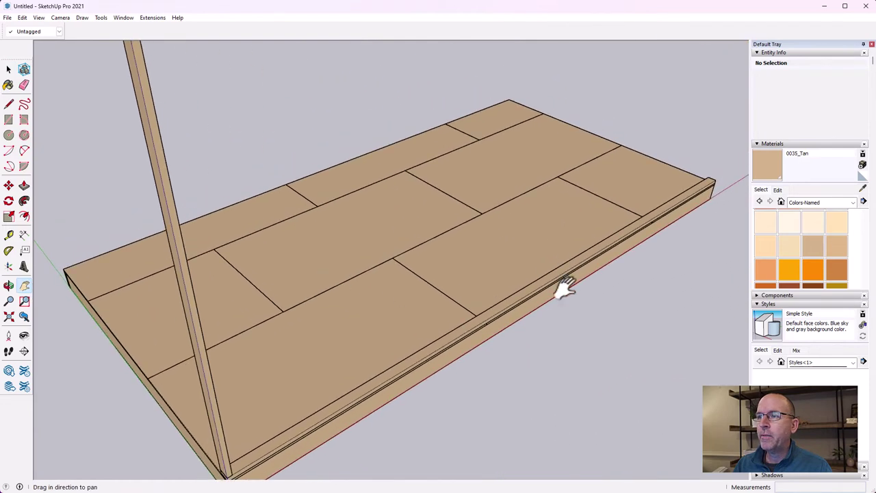
scroll(391, 103, down, 3)
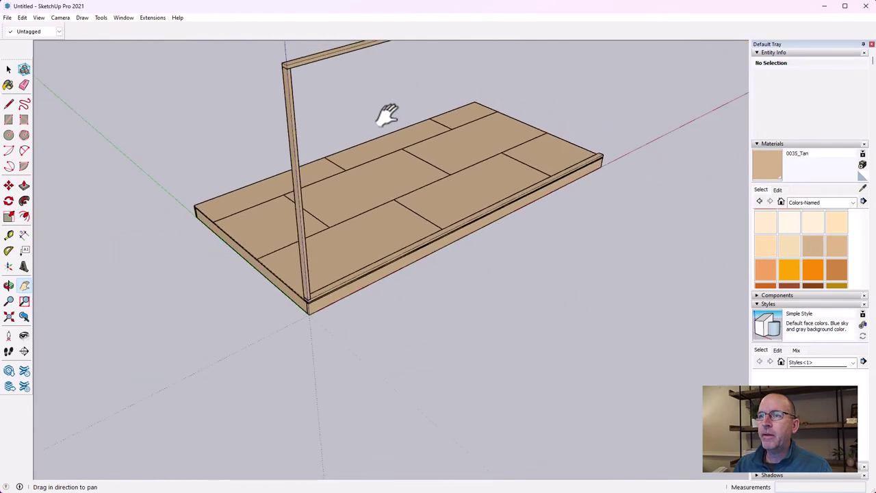
scroll(363, 58, up, 2)
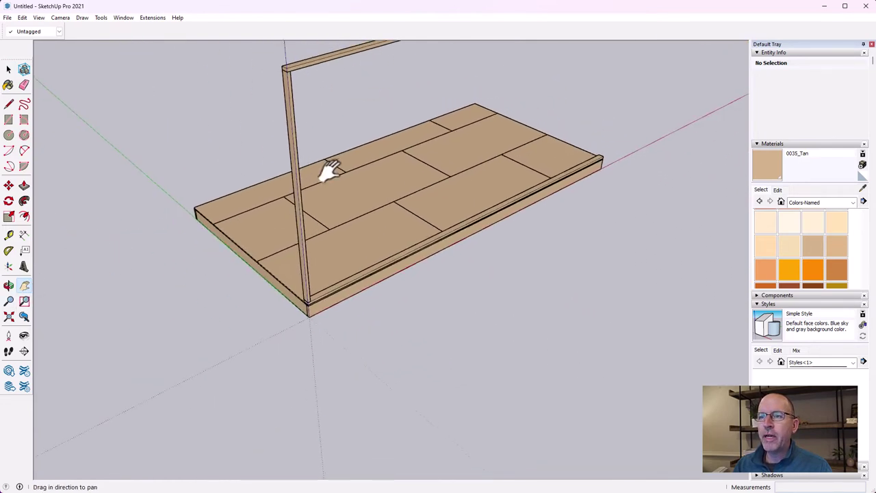
drag(332, 172, 264, 287)
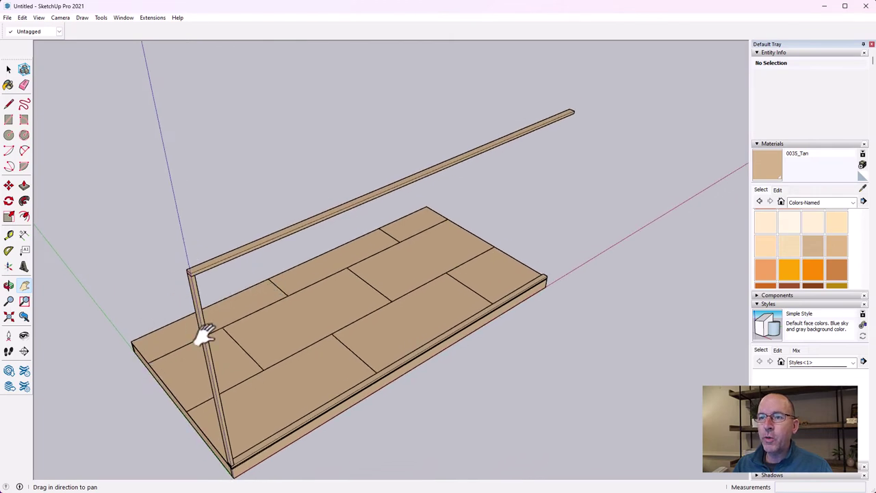
scroll(197, 384, up, 2)
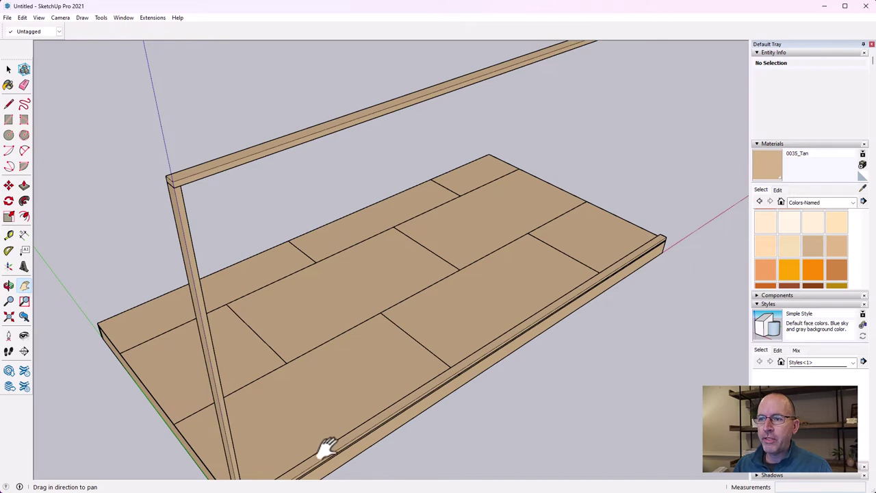
drag(34, 295, 29, 172)
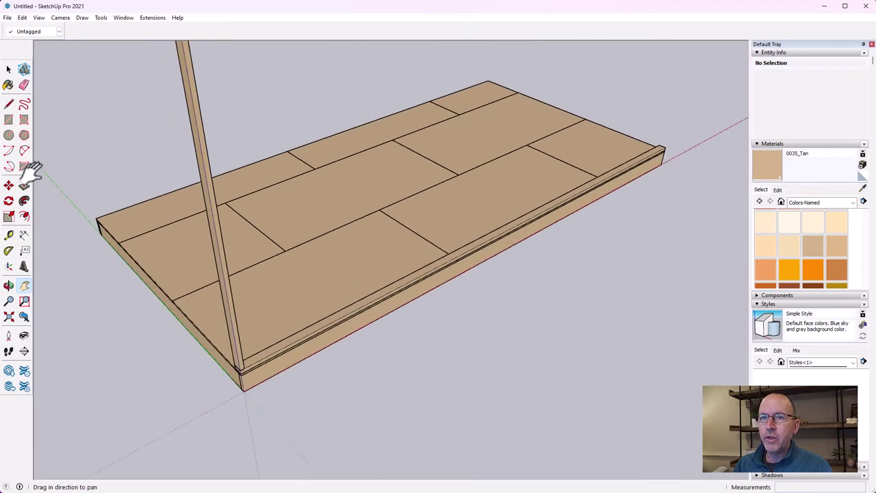
Step: Start a Tape Measure measurement from the board's front corner, then cancel it
click(8, 235)
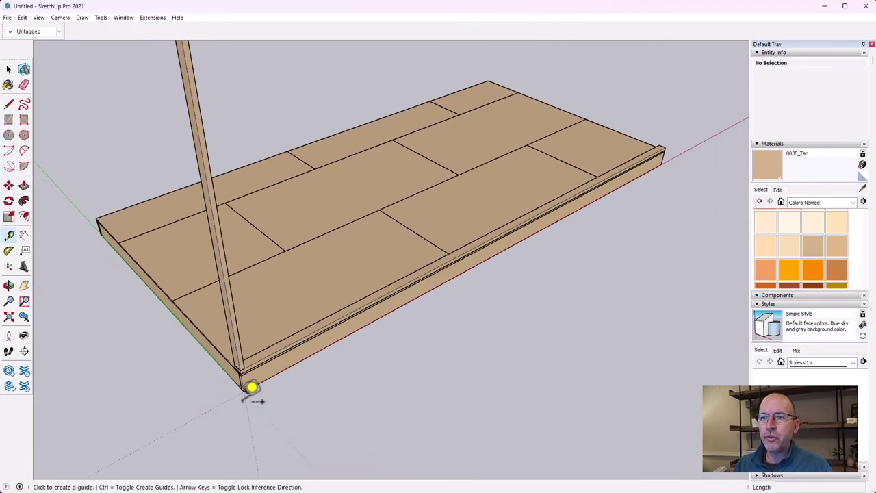
scroll(249, 385, up, 3)
click(273, 301)
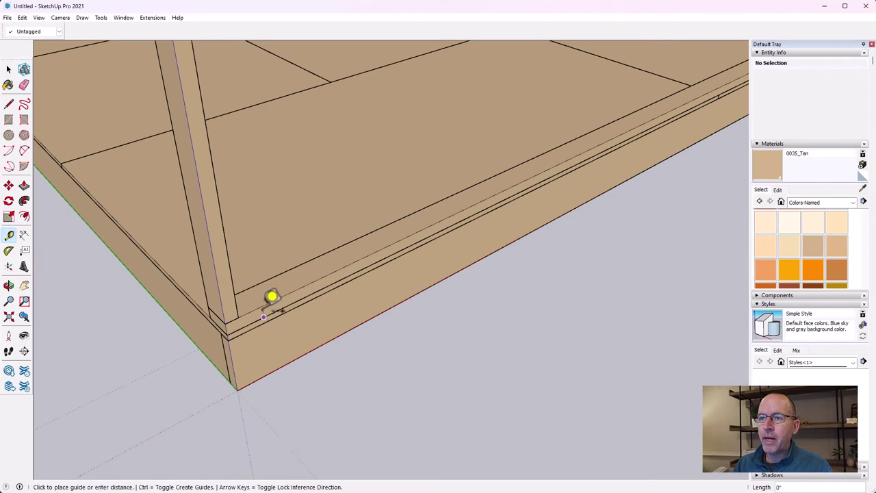
scroll(271, 298, down, 4)
scroll(272, 288, down, 3)
scroll(258, 127, up, 6)
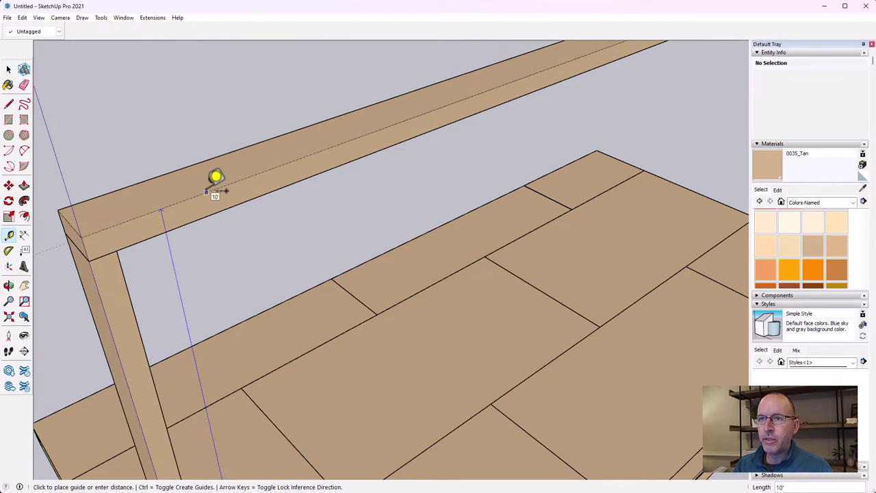
scroll(215, 177, down, 5)
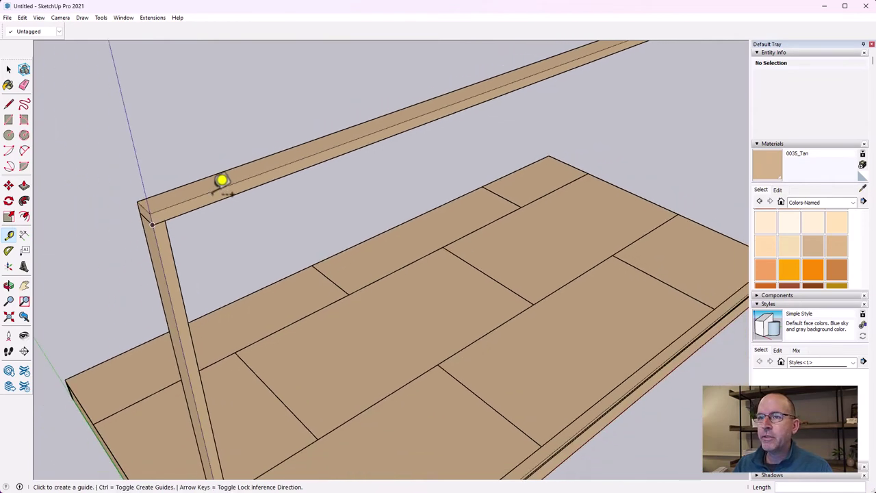
scroll(244, 297, down, 3)
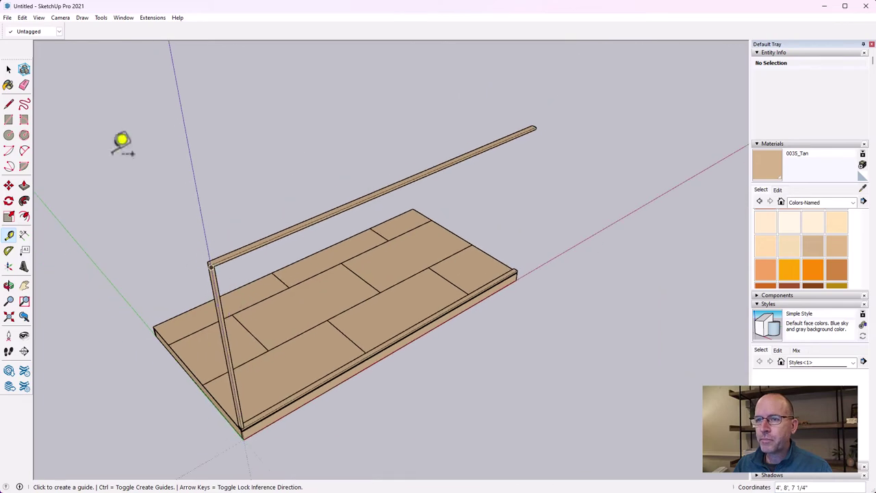
key(space)
scroll(222, 453, up, 6)
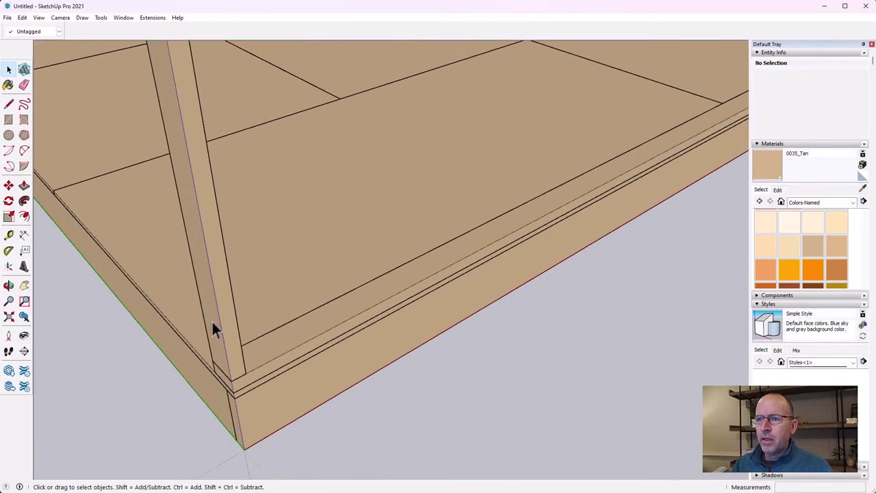
click(9, 236)
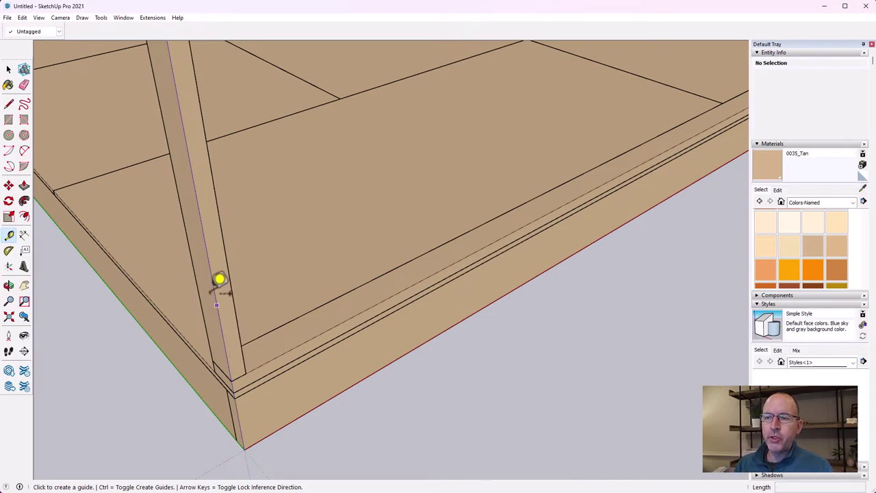
Step: Place a guide 24 inches from the corner stud's edge, then select the stud
click(9, 286)
drag(451, 397, 169, 148)
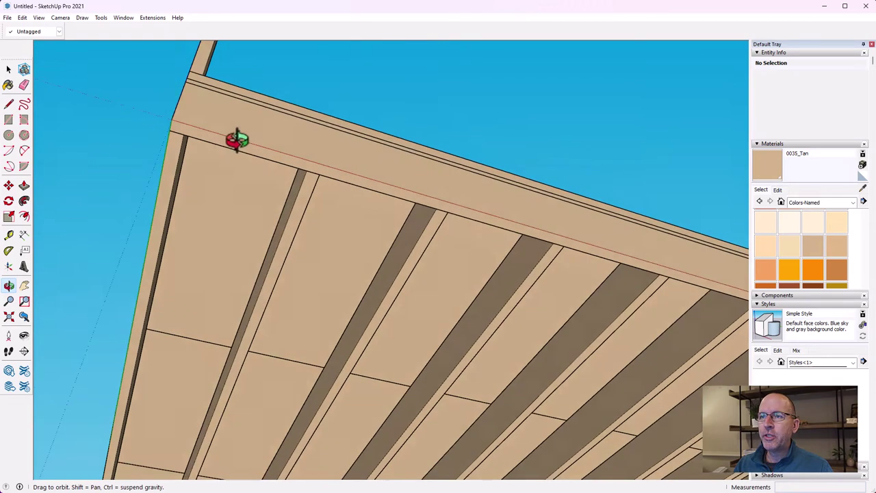
drag(237, 140, 319, 372)
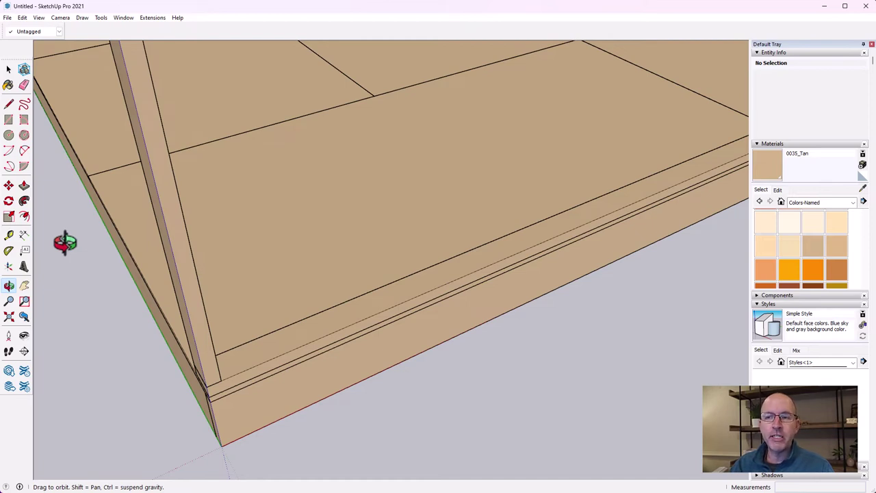
click(8, 234)
click(207, 299)
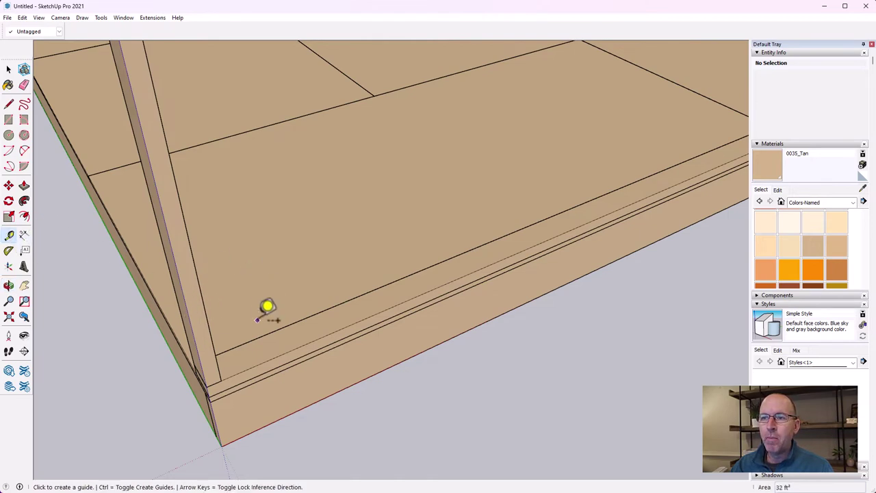
click(198, 289)
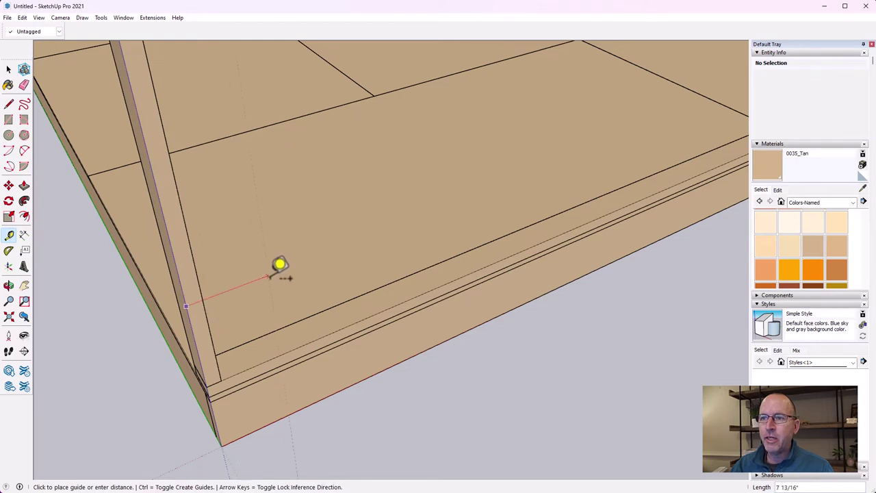
key(Return)
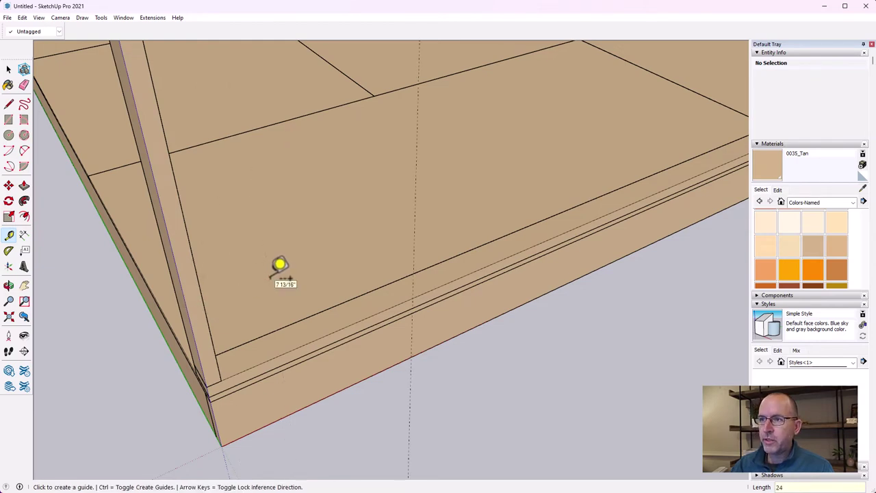
key(space)
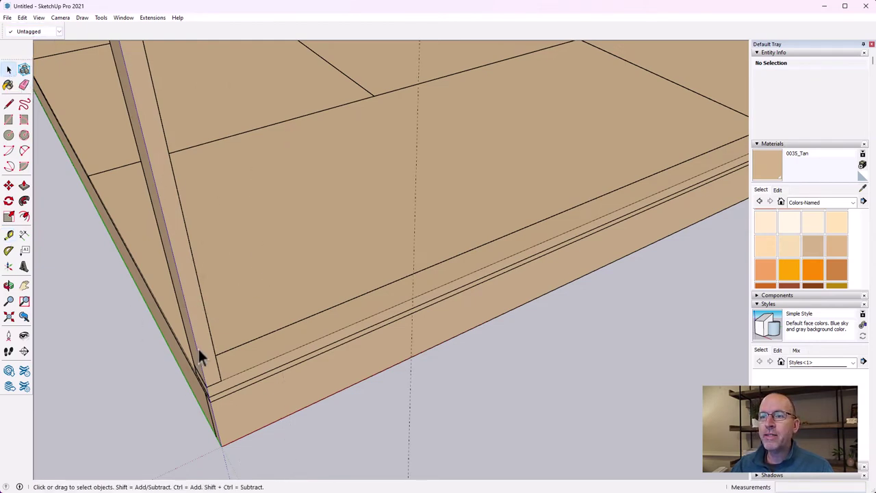
click(199, 348)
Step: Copy the stud and drop the copy onto the guide line along the kick plate
key(m)
key(ctrl)
click(199, 348)
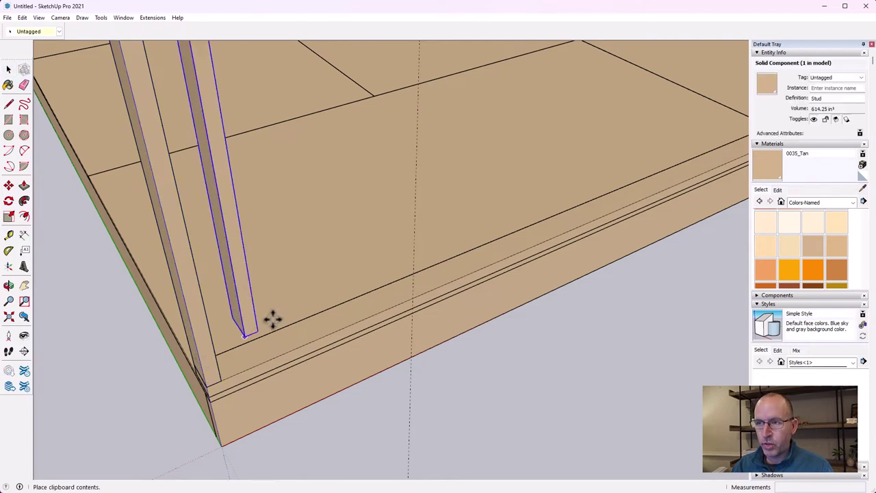
scroll(351, 239, up, 3)
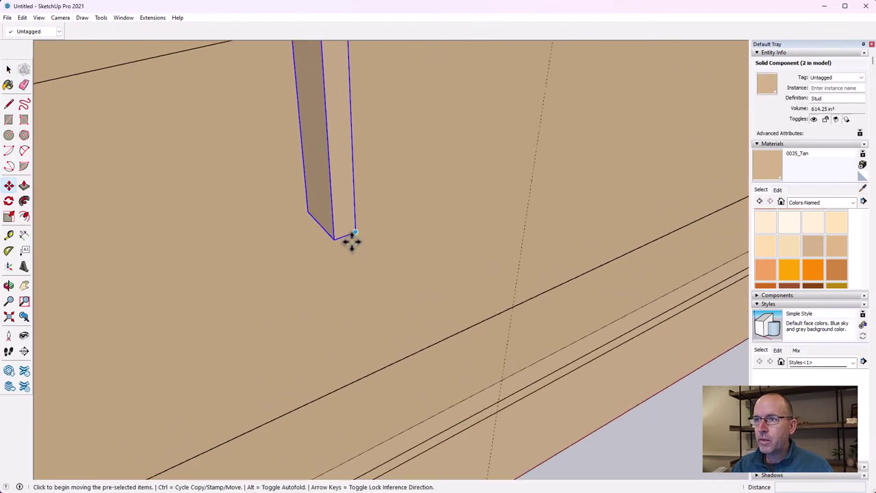
click(345, 234)
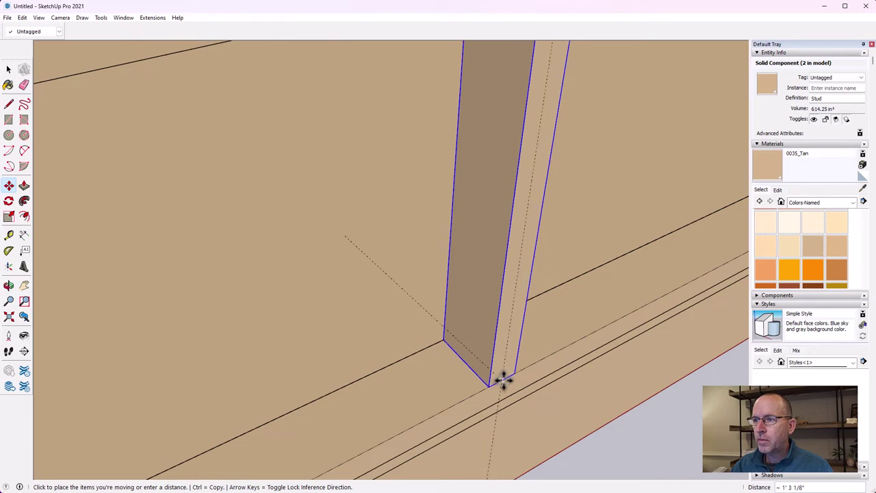
click(502, 377)
scroll(296, 387, down, 4)
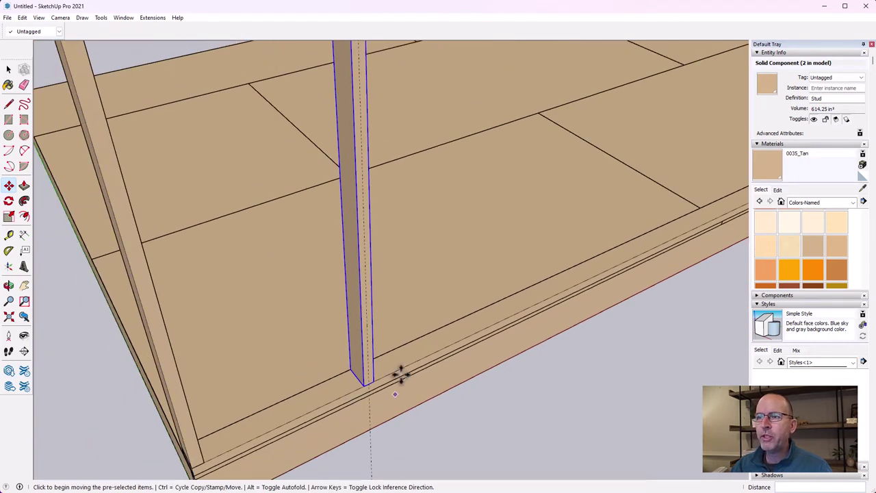
key(space)
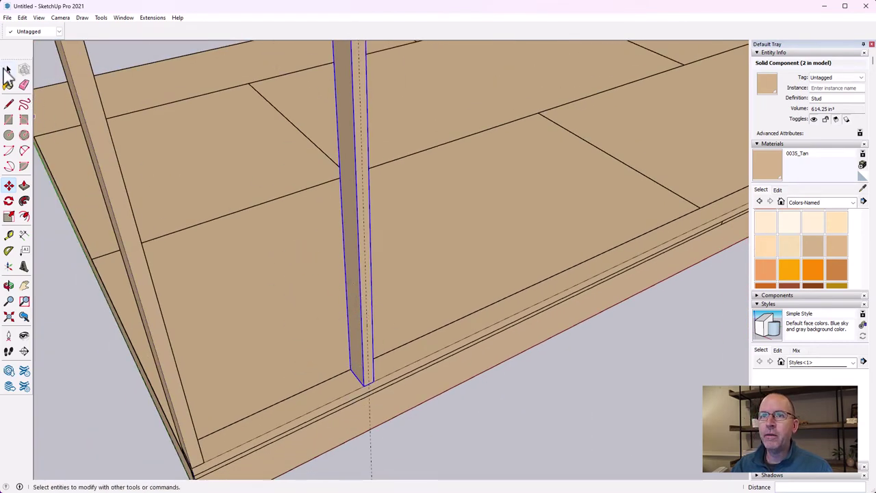
Step: Copy the new stud 24 inches further along the wall
key(m)
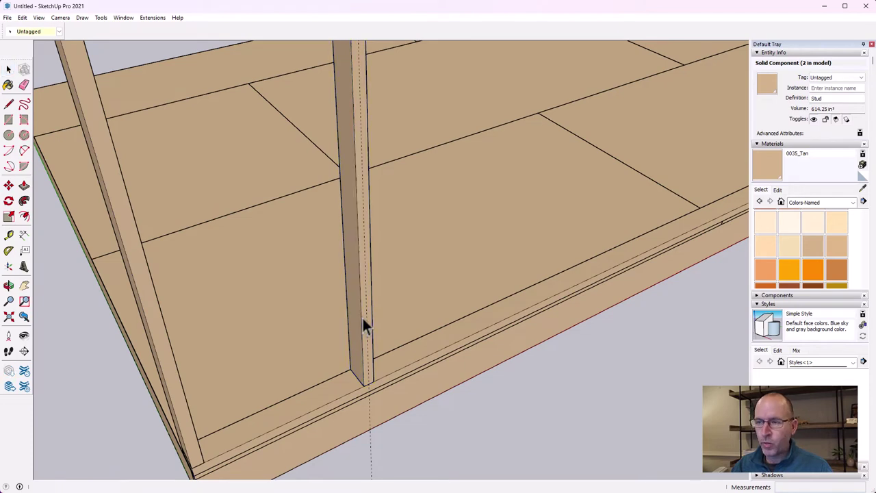
click(363, 384)
key(ctrl)
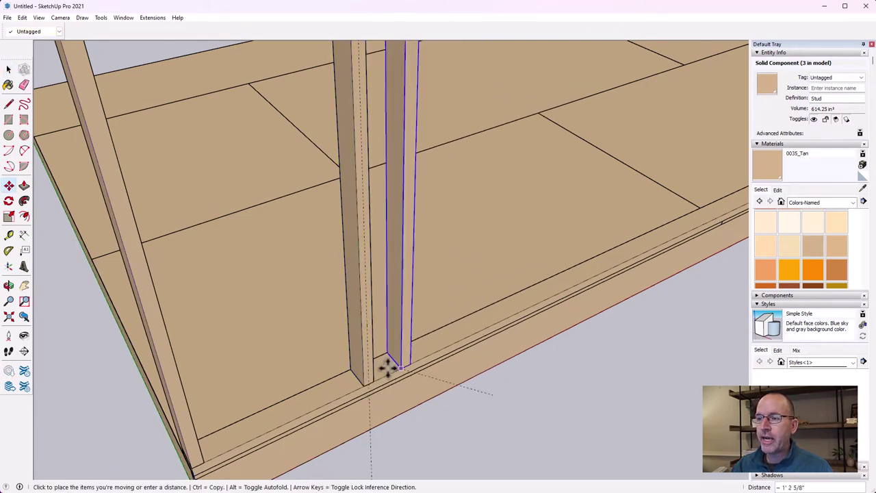
click(364, 383)
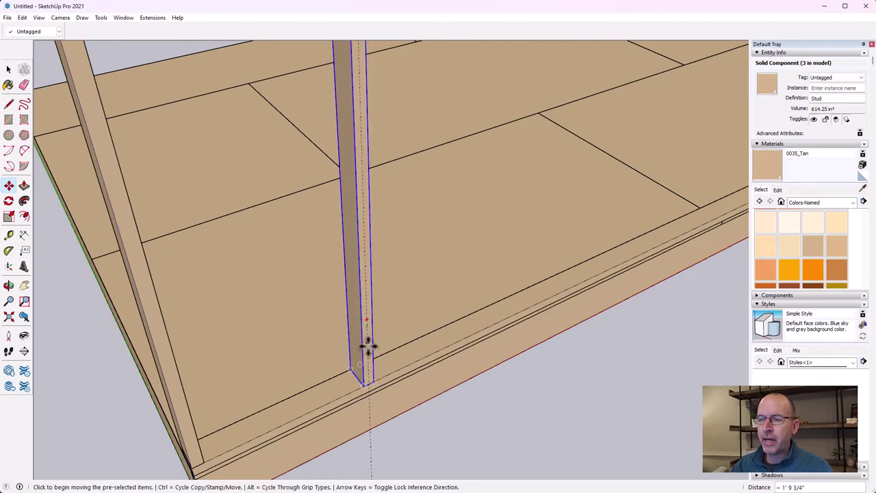
click(364, 389)
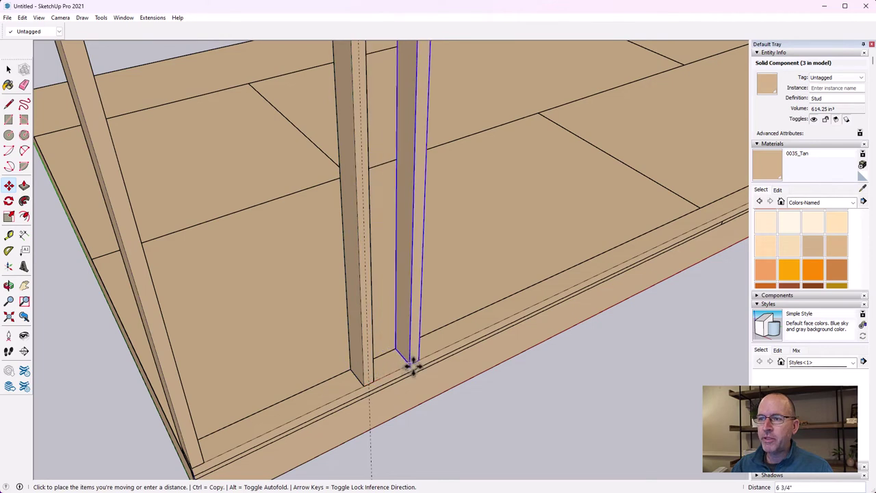
text(24)
key(Return)
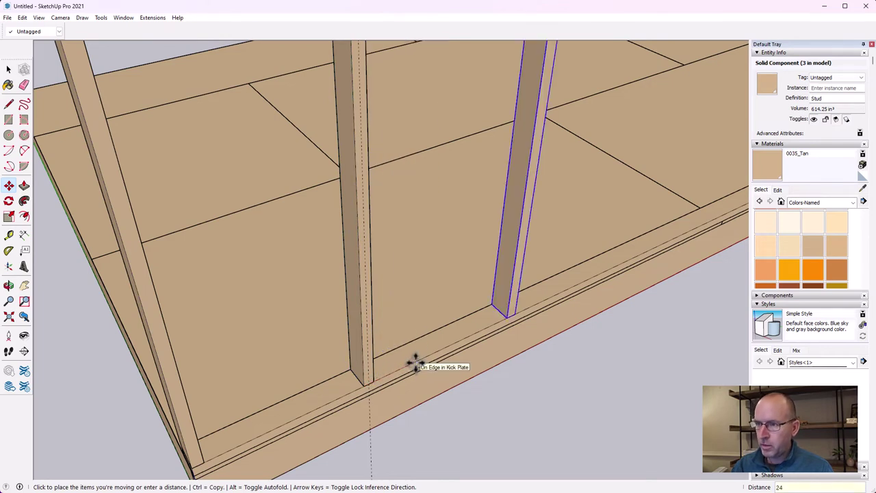
Step: Paste another stud onto the kick plate and move it 24 inches along
key(ctrl+v)
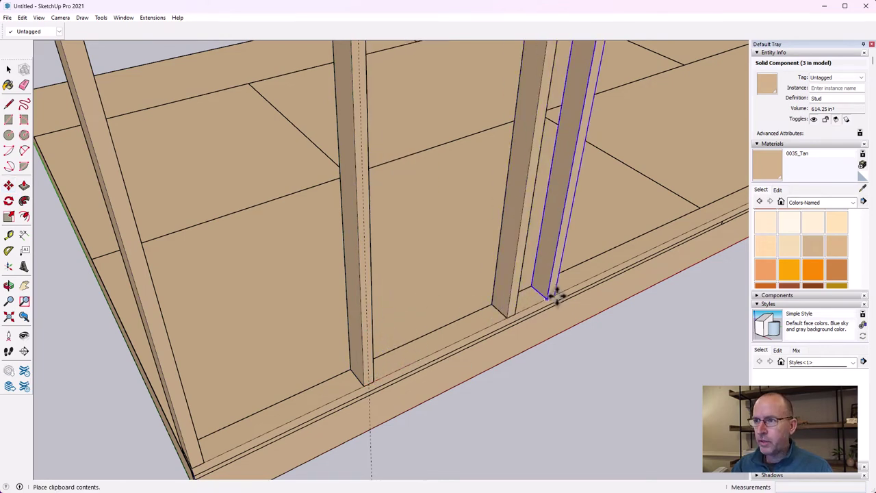
click(503, 313)
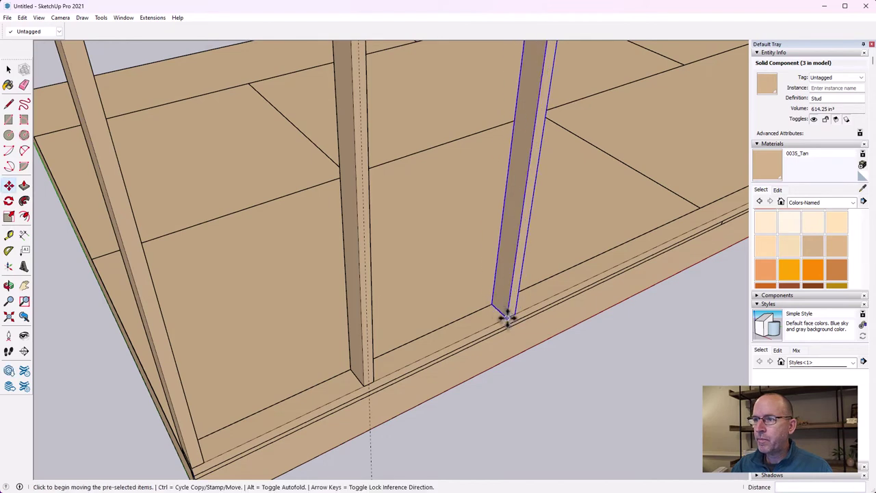
click(505, 312)
text(2)
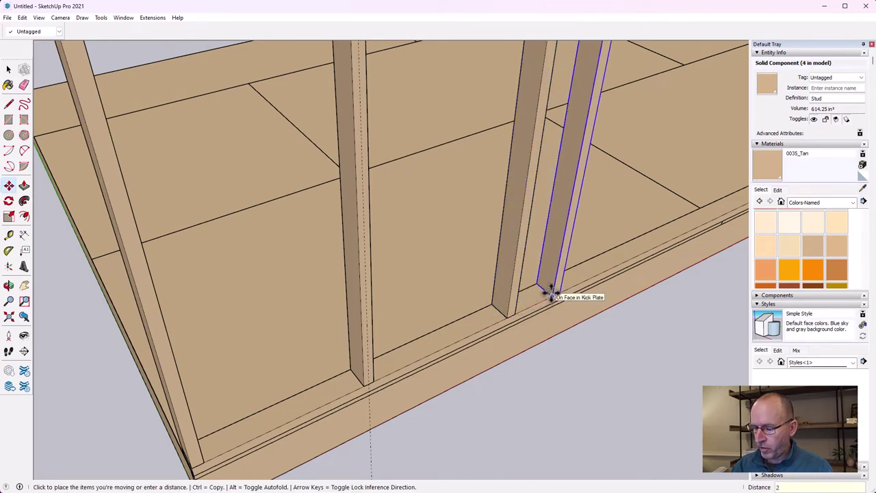
text(4)
key(Return)
click(8, 69)
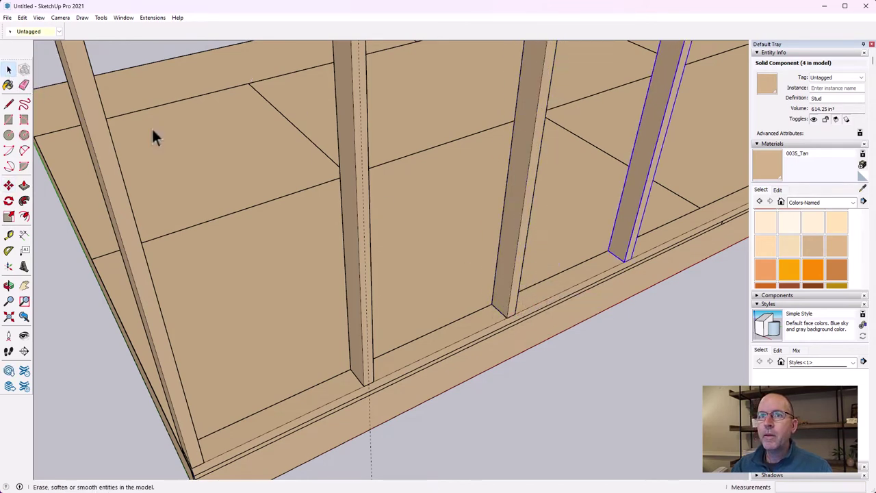
Step: Select three studs and copy them 24 inches further along the plate
click(355, 295)
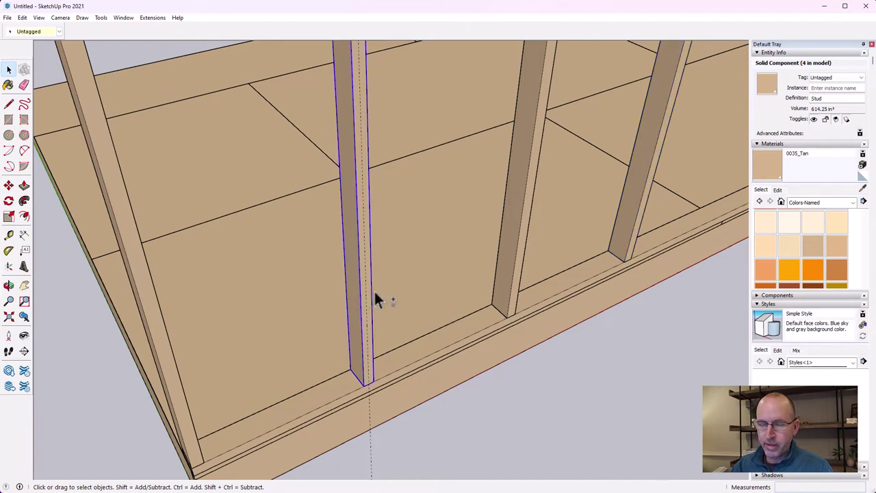
ctrl+click(503, 248)
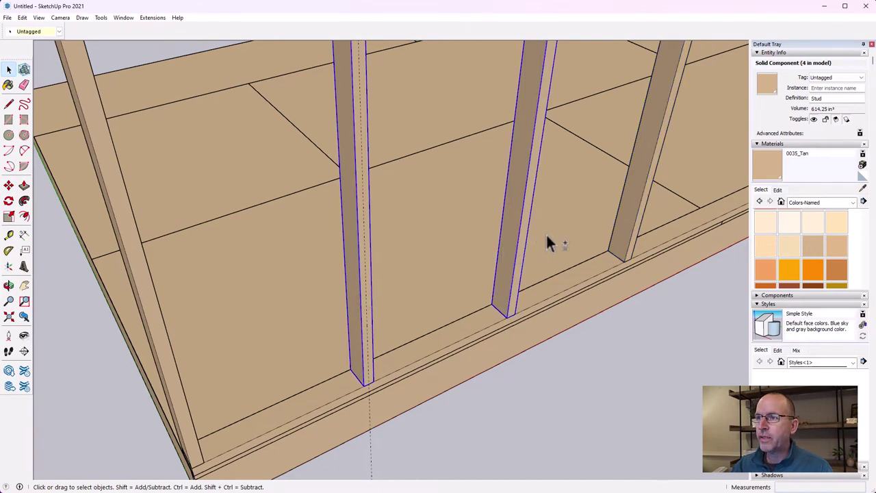
key(m)
click(620, 210)
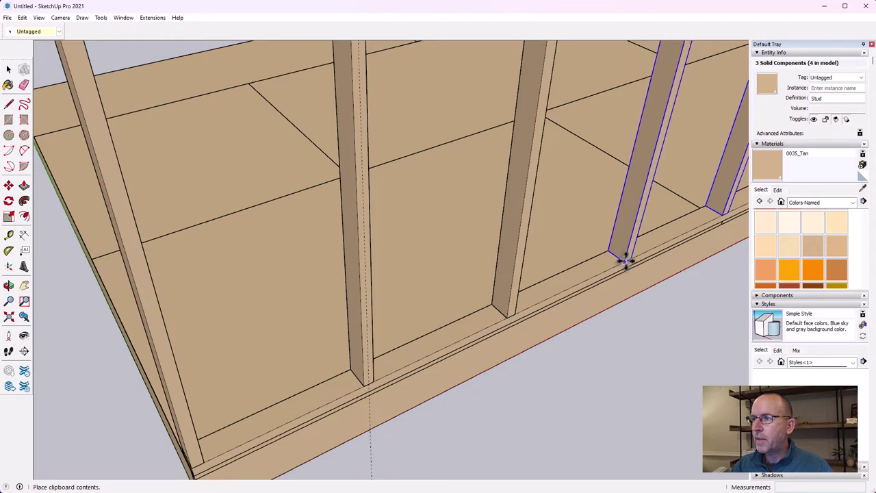
click(624, 262)
key(ctrl)
click(625, 263)
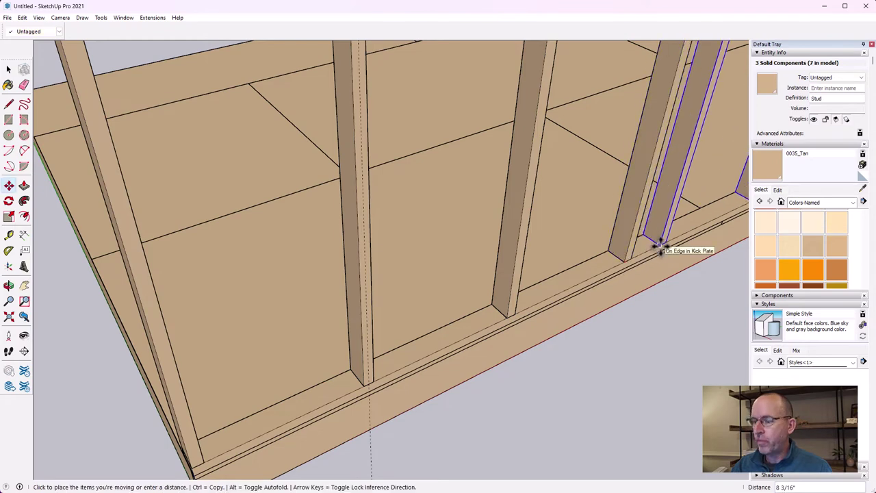
click(660, 247)
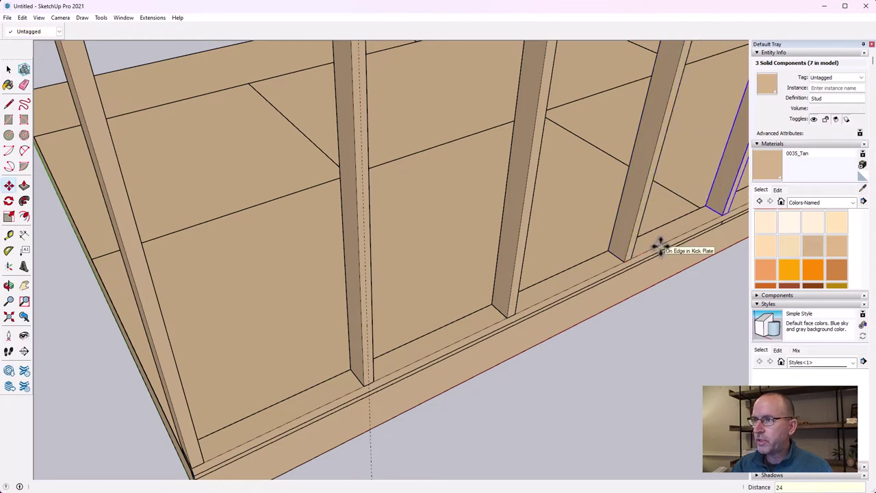
Step: Paste another set of studs toward the floor's right end and move it 24 inches along
click(24, 286)
scroll(307, 290, down, 10)
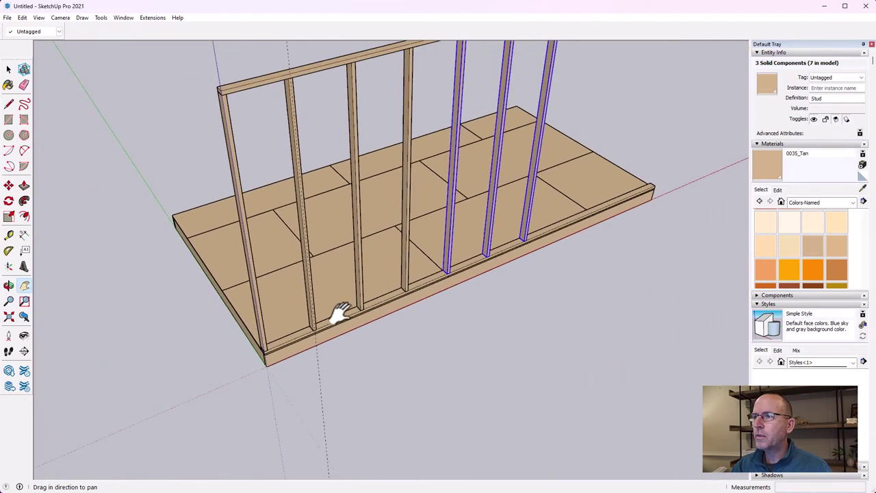
drag(608, 272, 371, 300)
scroll(348, 297, up, 4)
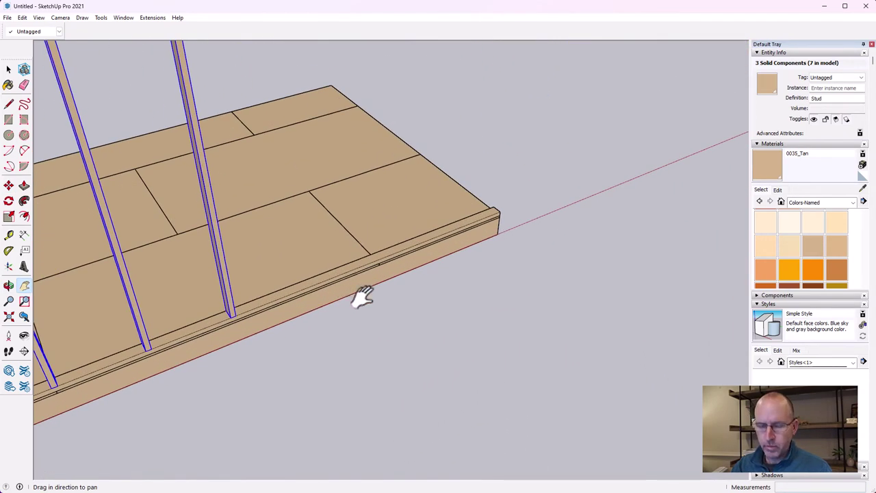
scroll(362, 308, down, 3)
scroll(368, 322, up, 3)
key(ctrl+v)
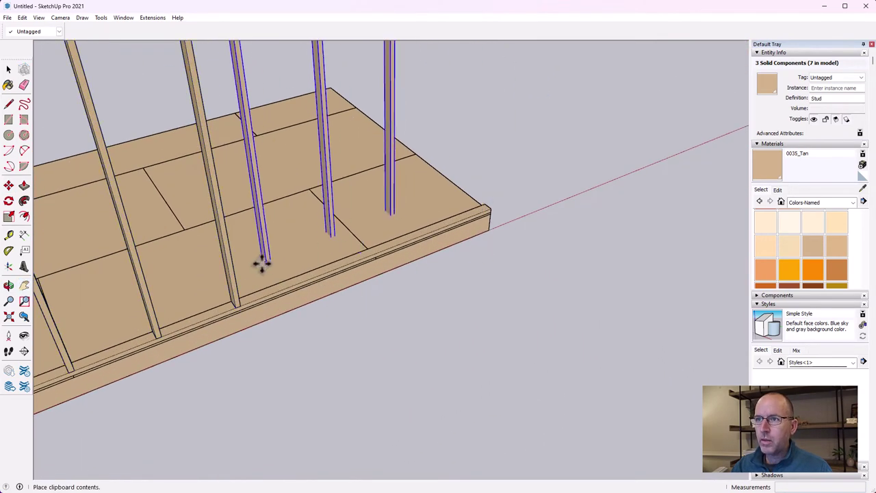
click(233, 303)
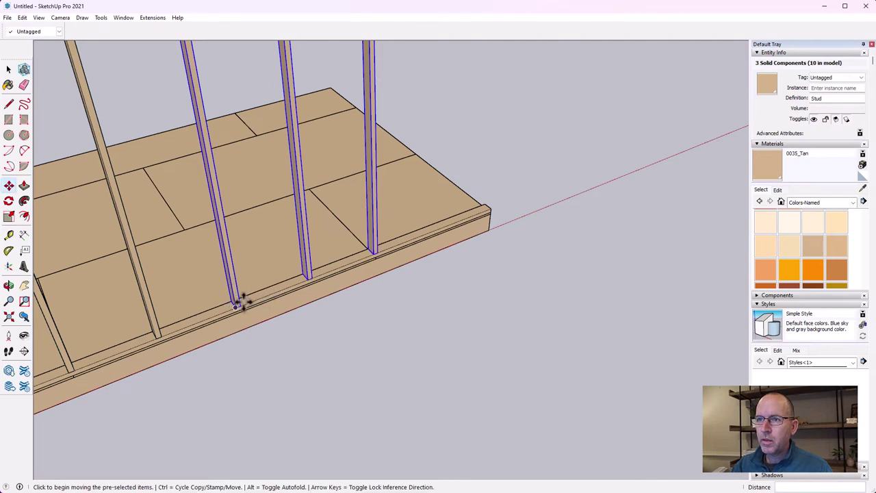
click(233, 303)
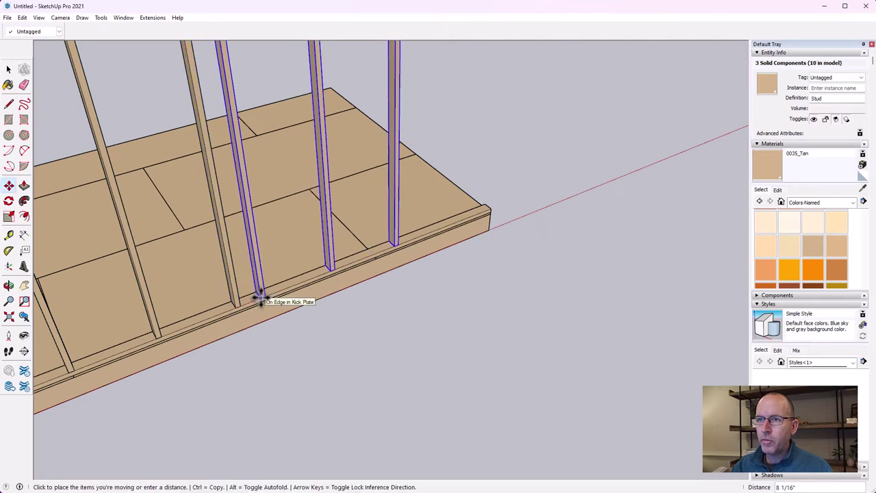
text(24)
key(Return)
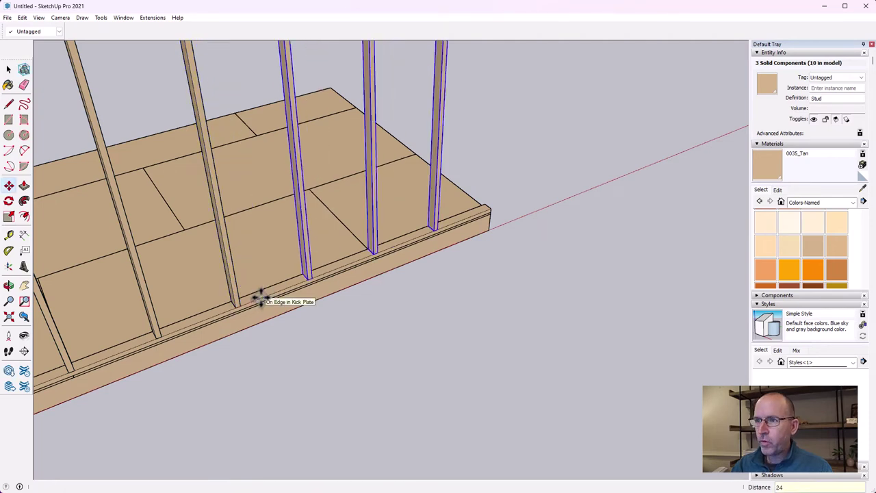
click(8, 69)
Step: Copy the last stud and place it at the floor's far corner as the end stud
click(435, 203)
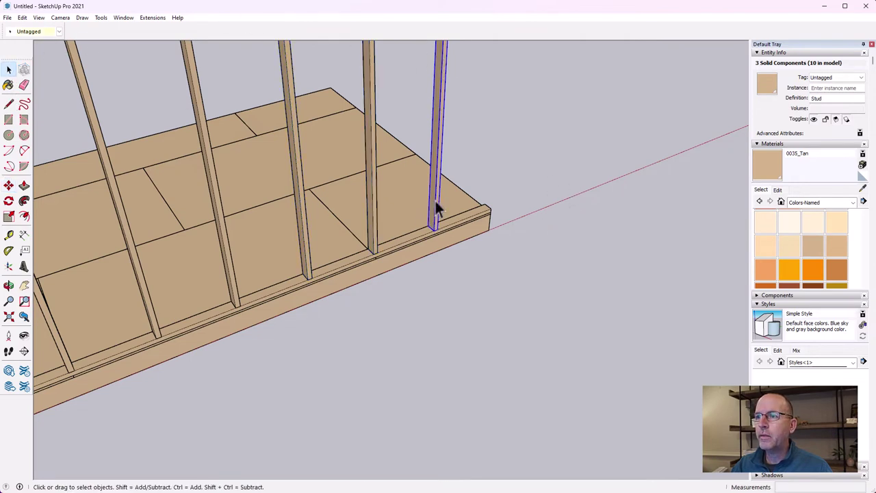
key(ctrl+c)
key(ctrl+v)
click(496, 301)
key(m)
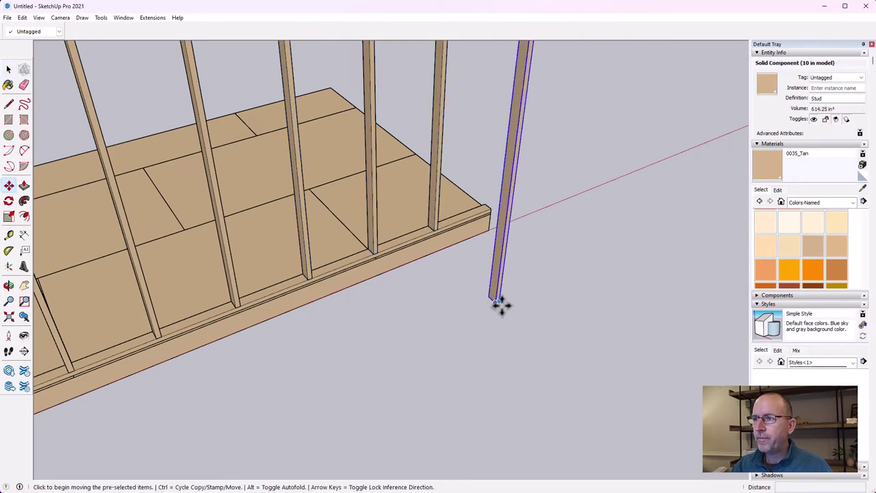
click(500, 304)
scroll(500, 254, up, 5)
click(484, 208)
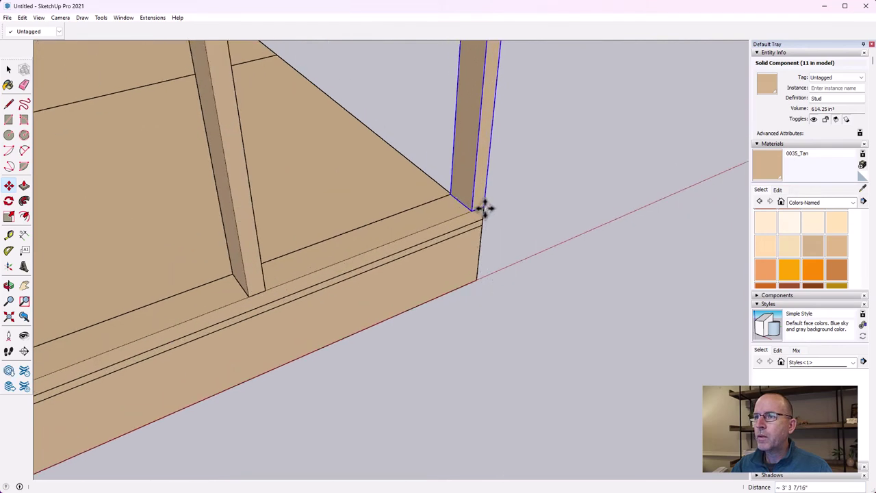
scroll(460, 273, down, 3)
scroll(461, 273, down, 5)
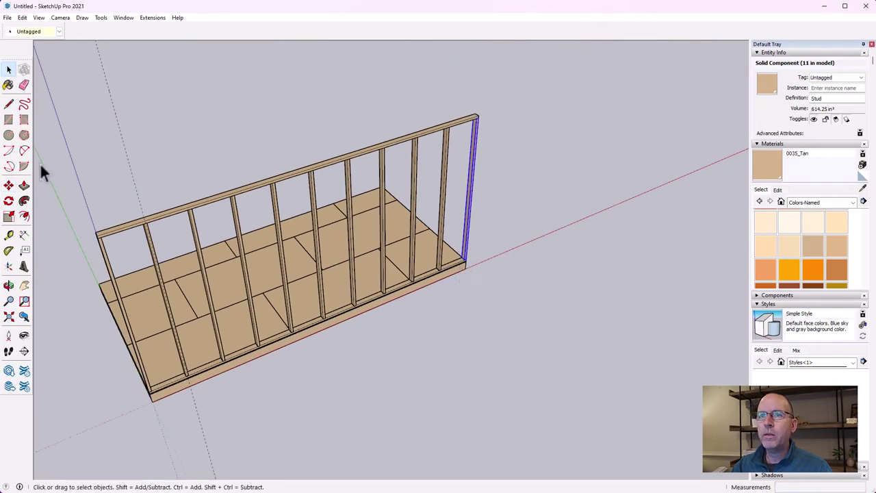
Step: Orbit and pan to view the wall from its other end
click(8, 285)
drag(94, 281, 567, 332)
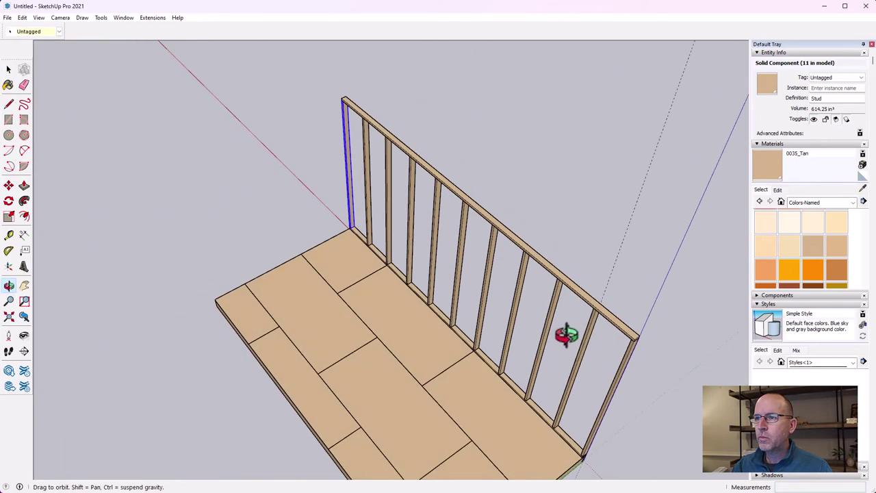
click(24, 285)
drag(401, 342, 323, 232)
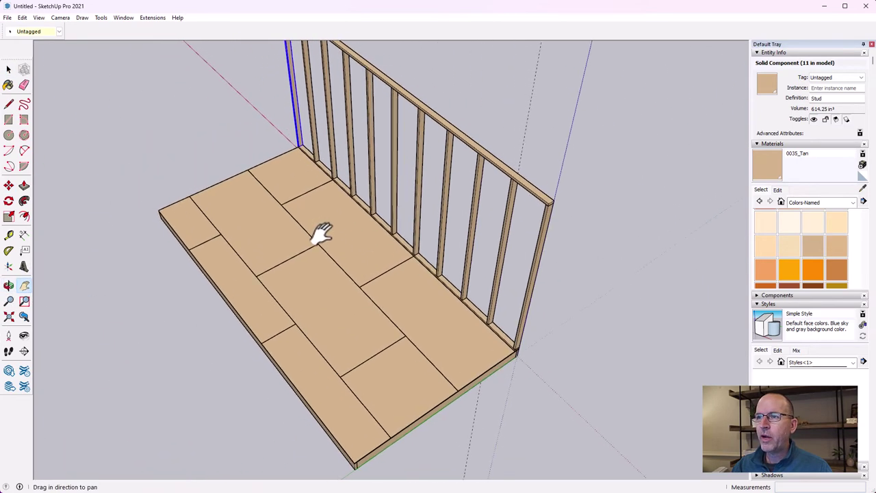
click(8, 70)
Step: Select the wall's top plate, every stud and the end posts together
click(410, 99)
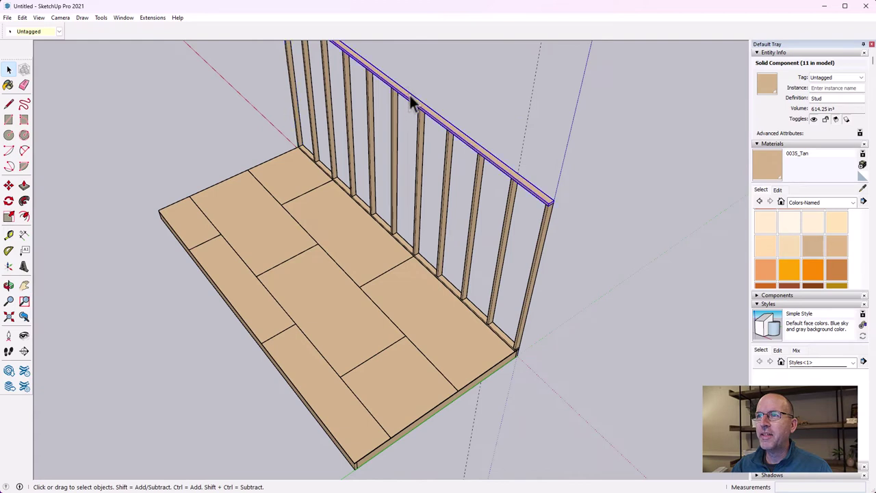
shift+click(329, 104)
shift+click(350, 115)
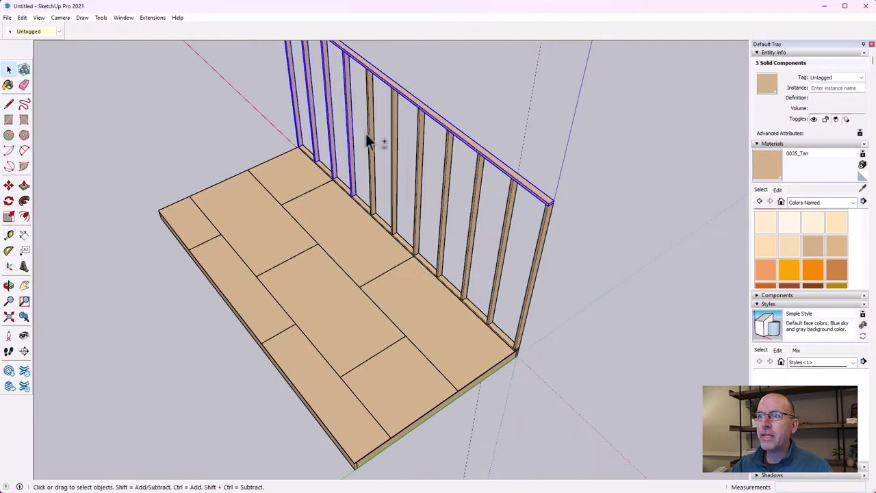
shift+click(372, 136)
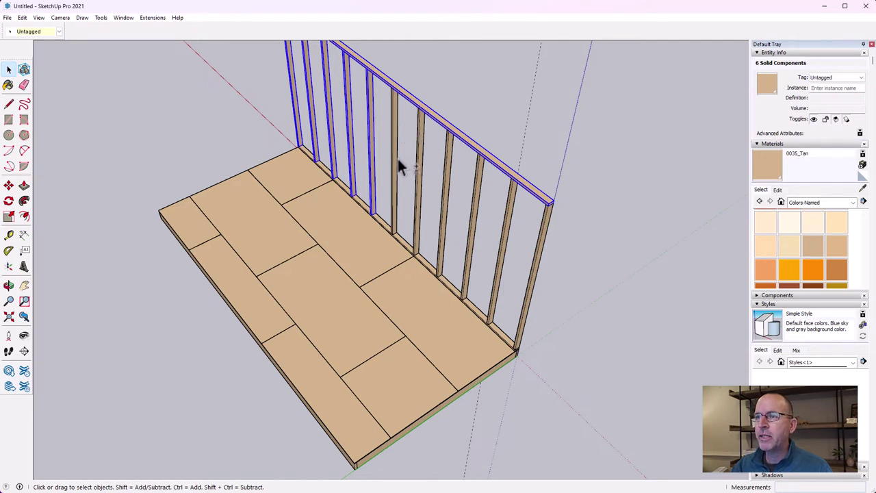
shift+click(394, 159)
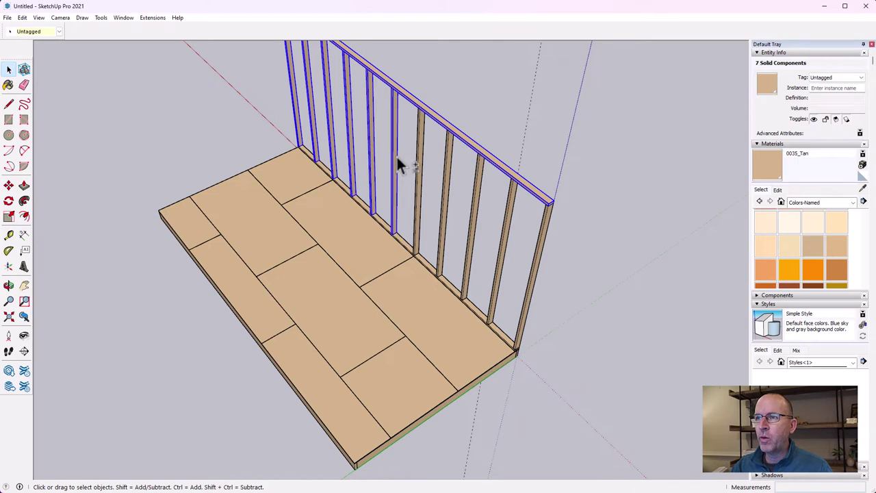
shift+click(420, 171)
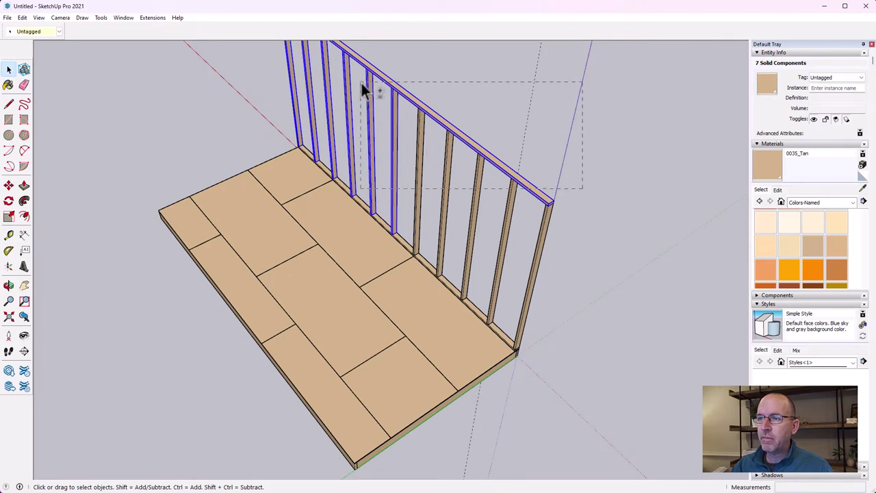
shift+drag(361, 83, 362, 82)
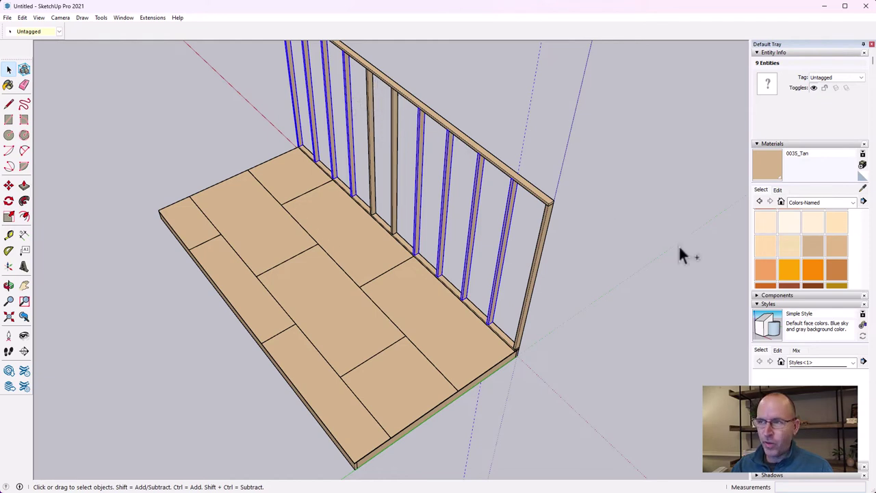
ctrl+drag(472, 96, 492, 117)
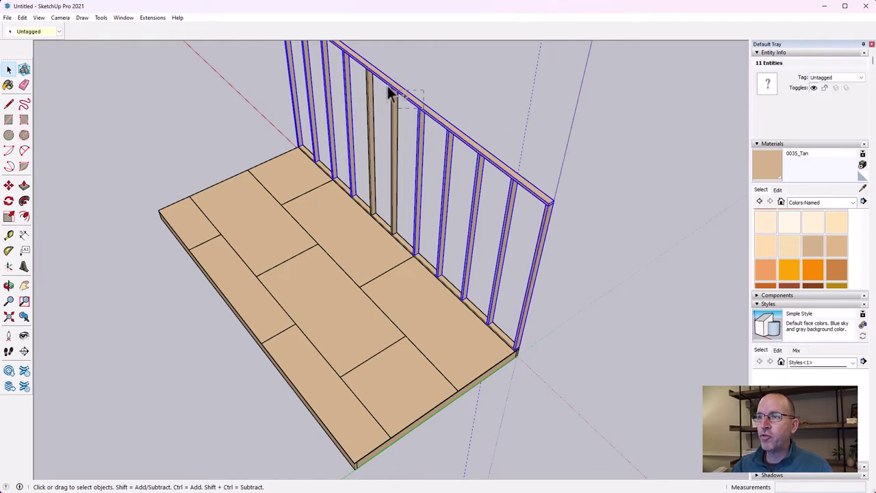
ctrl+drag(388, 89, 364, 70)
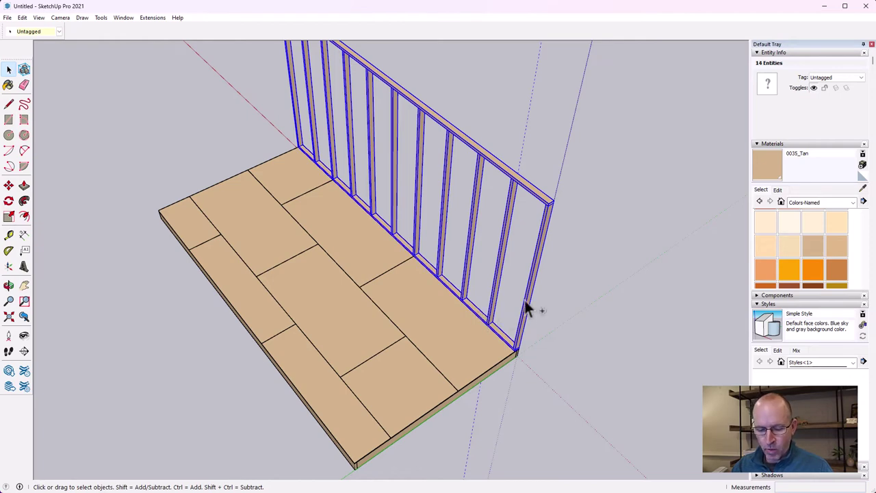
Step: Copy the whole wall frame and paste it at the opposite floor corner
key(ctrl+c)
key(ctrl+v)
scroll(316, 335, down, 3)
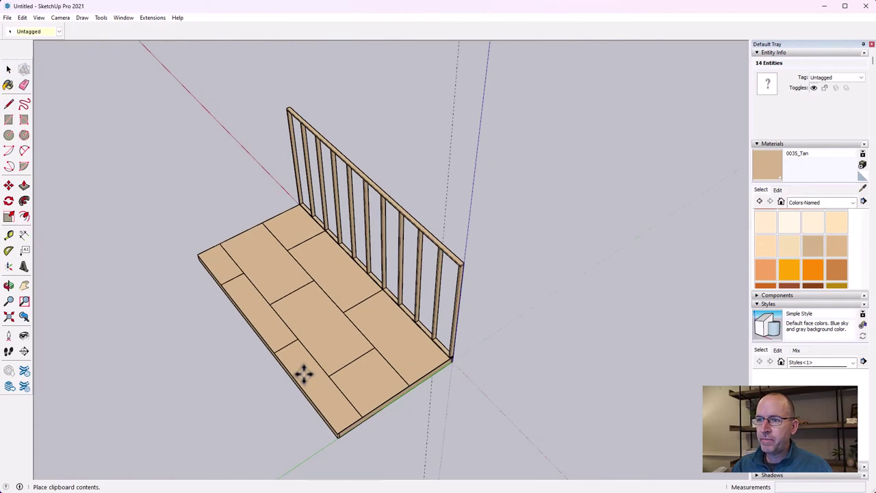
scroll(303, 372, up, 3)
scroll(327, 460, up, 6)
click(345, 370)
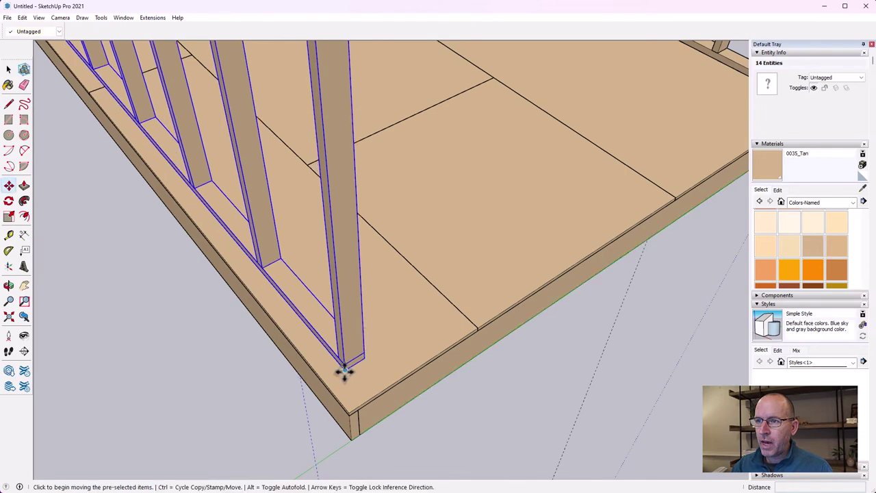
click(344, 370)
scroll(349, 407, down, 3)
click(349, 408)
scroll(350, 405, down, 6)
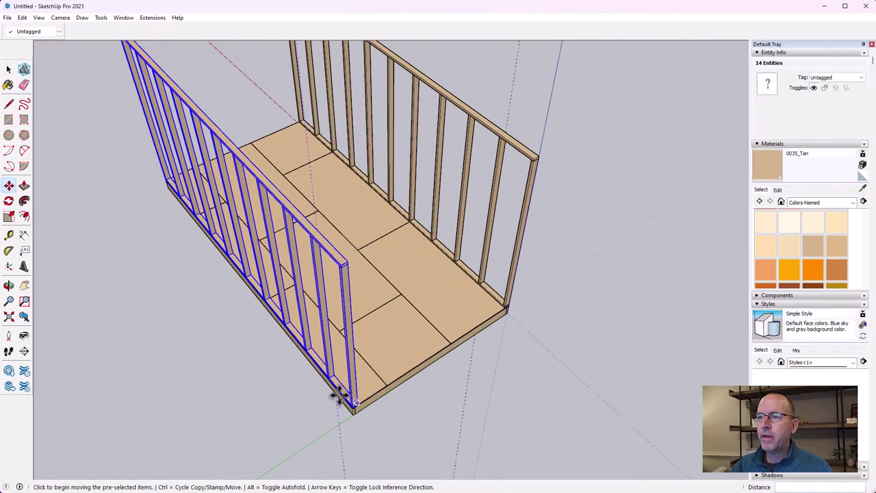
Step: Clear the selection and orbit to look down the floor between the walls
click(8, 69)
click(112, 203)
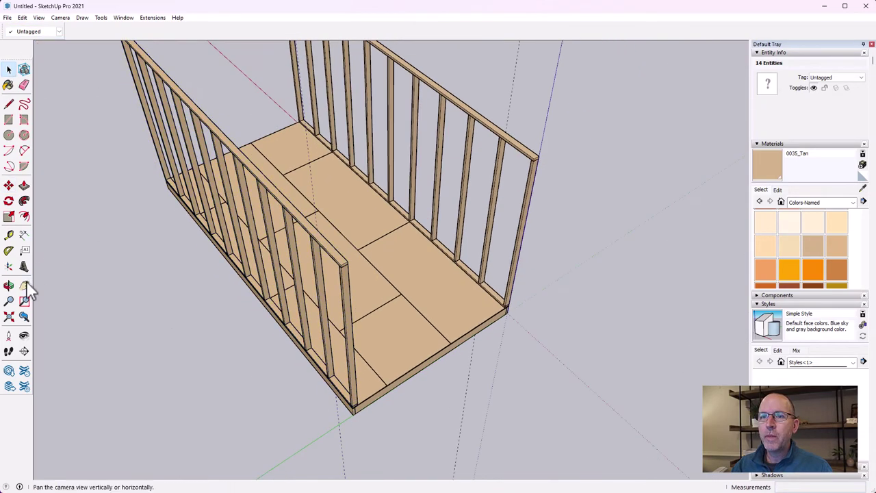
click(8, 286)
drag(435, 439, 266, 127)
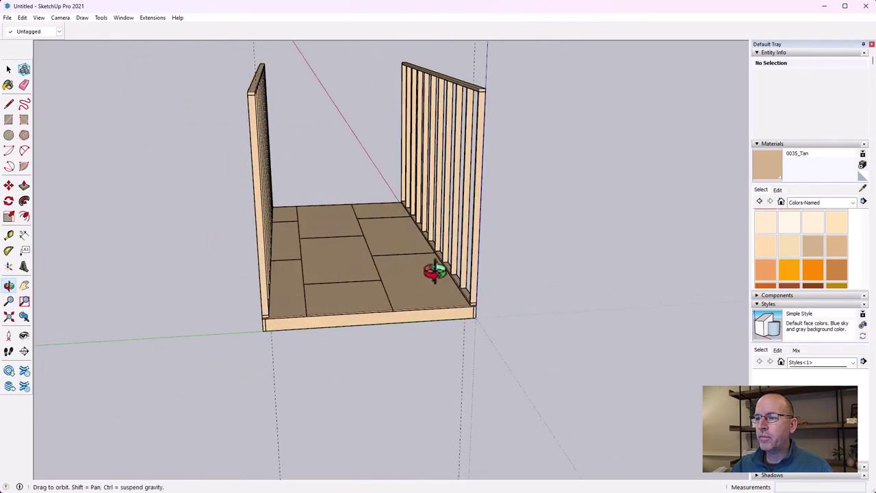
drag(497, 208, 291, 326)
drag(416, 312, 458, 308)
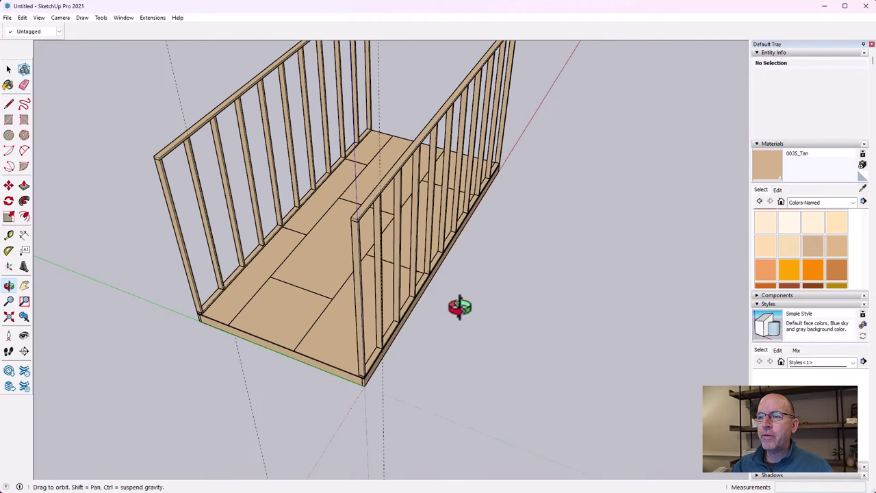
drag(325, 307, 231, 330)
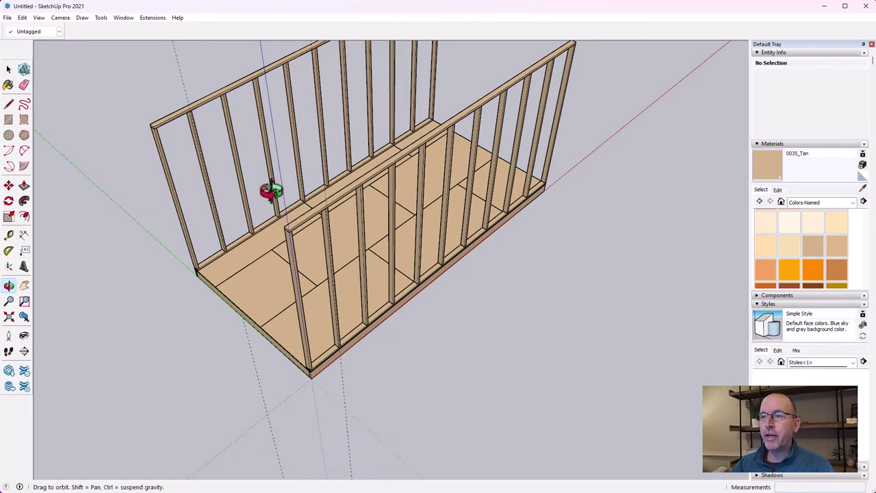
scroll(296, 219, up, 3)
mouse_move(296, 219)
mouse_down()
mouse_move(268, 329)
mouse_move(256, 246)
mouse_move(277, 250)
mouse_move(251, 272)
mouse_up()
scroll(287, 337, up, 2)
scroll(287, 337, down, 5)
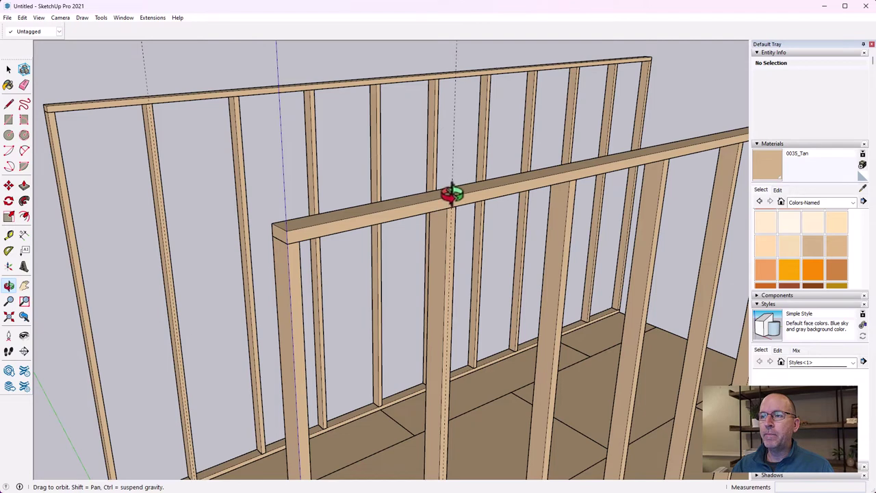
scroll(276, 323, up, 3)
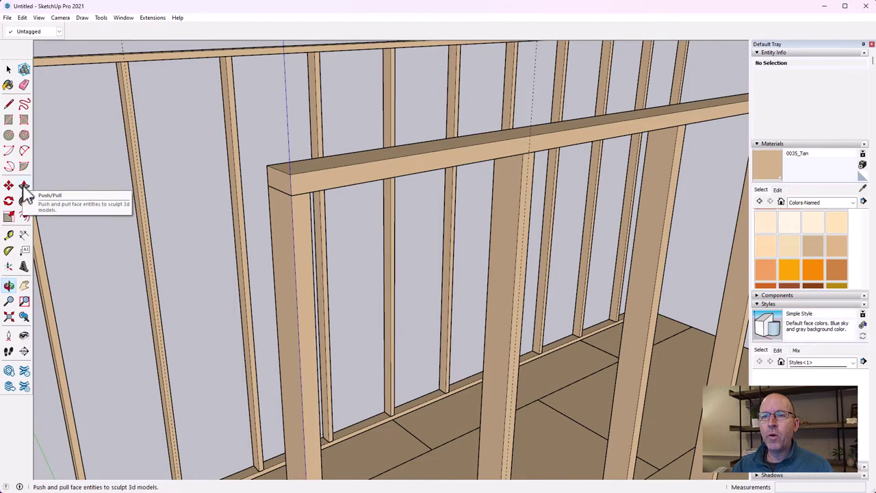
Step: Draw a 5.5 by 1.5 rectangle from the top plate's end corner
click(8, 119)
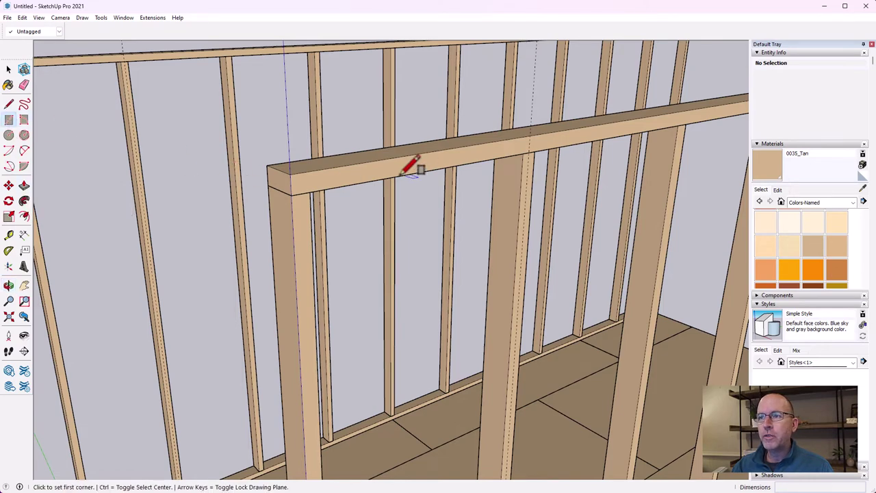
scroll(317, 186, up, 1)
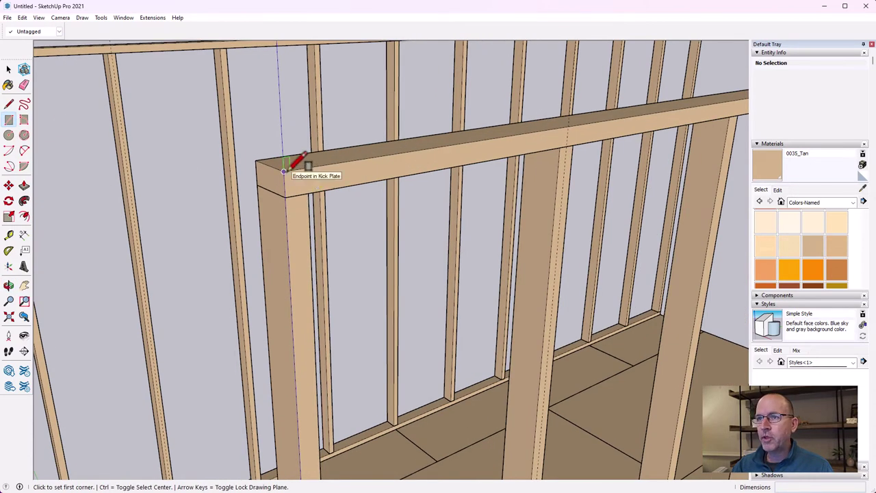
click(283, 171)
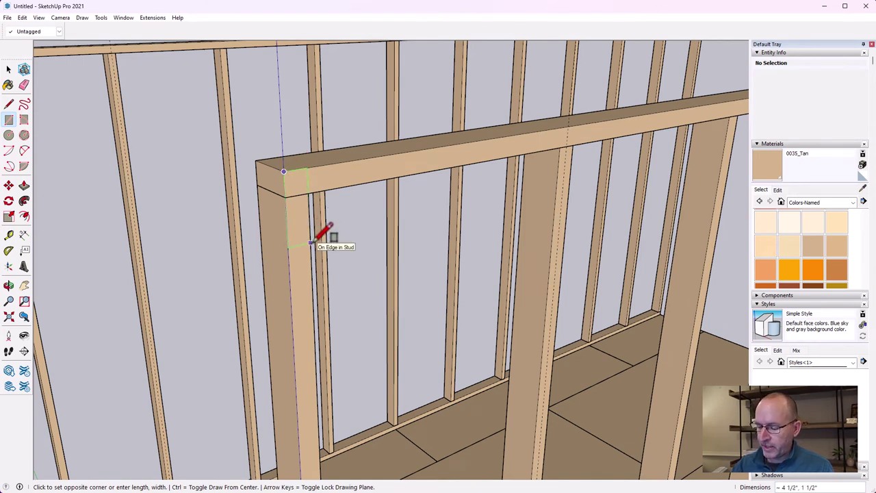
text(5.5)
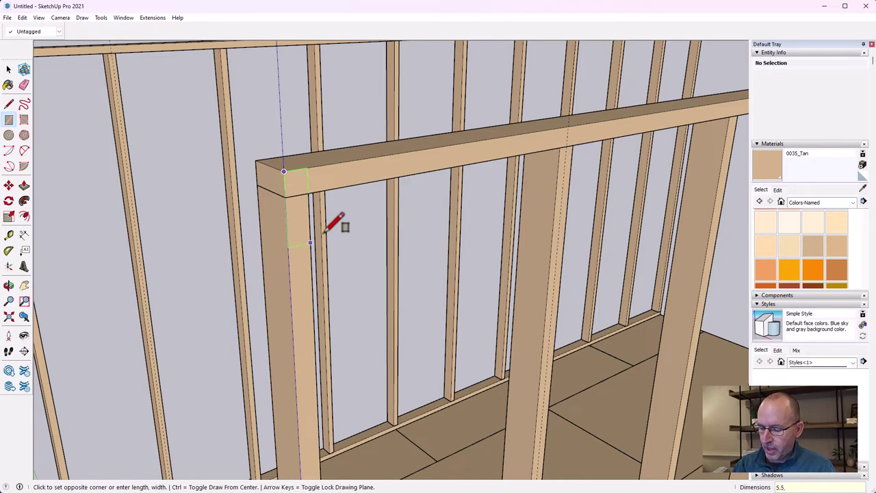
text(, 1.5)
key(Return)
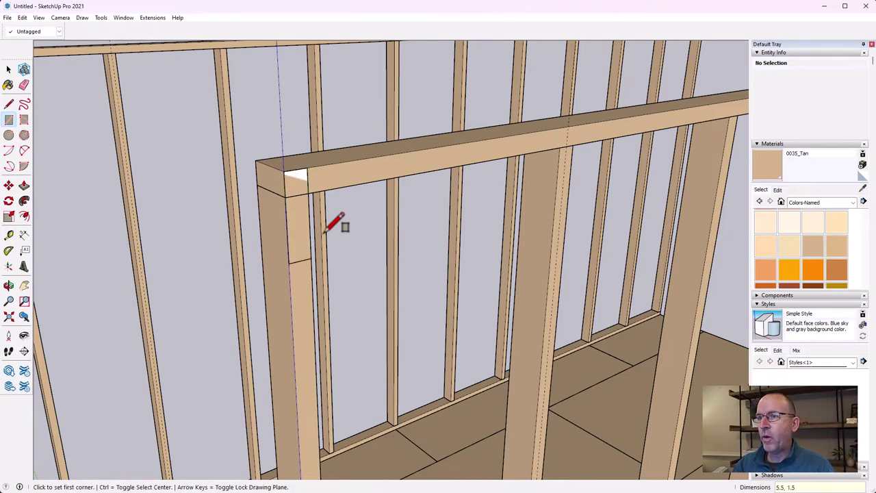
Step: Make the rectangle a component named Rafter, replacing the existing definition
click(9, 69)
click(9, 69)
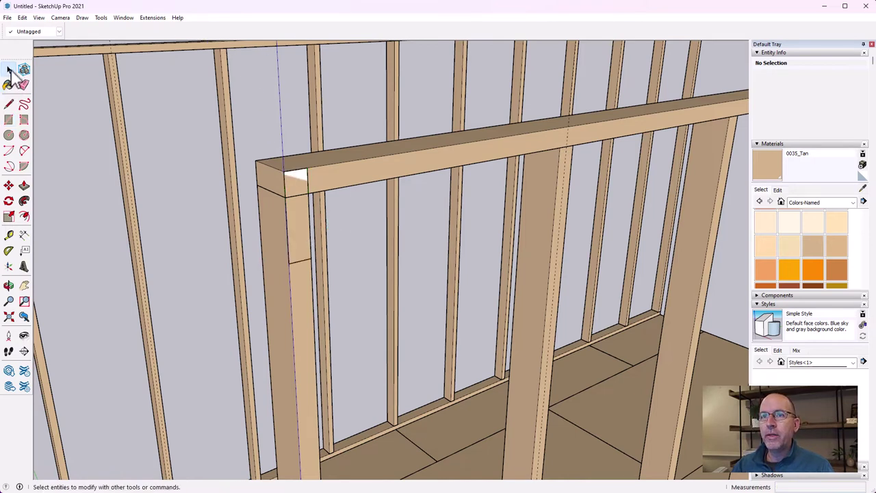
double_click(290, 178)
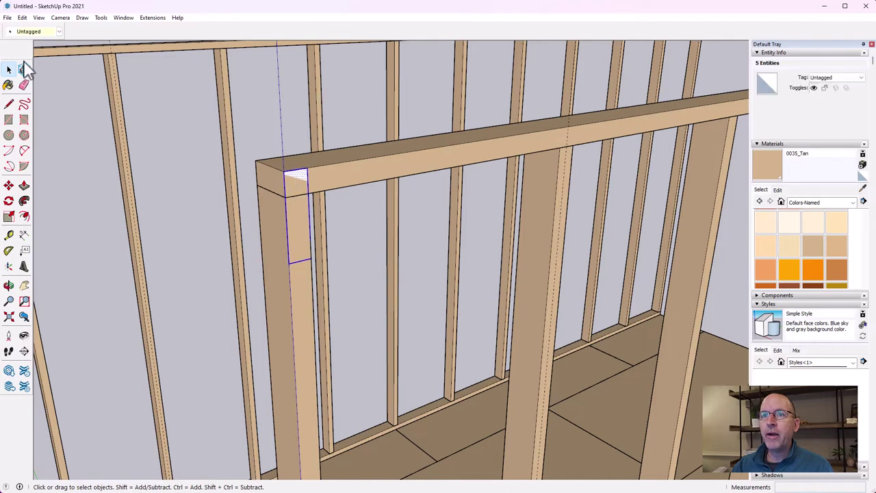
click(24, 69)
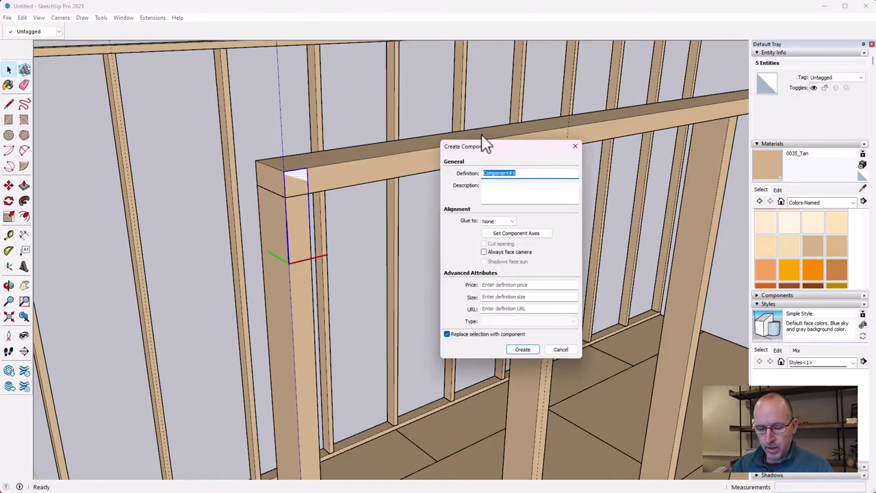
text(Rafter)
key(Return)
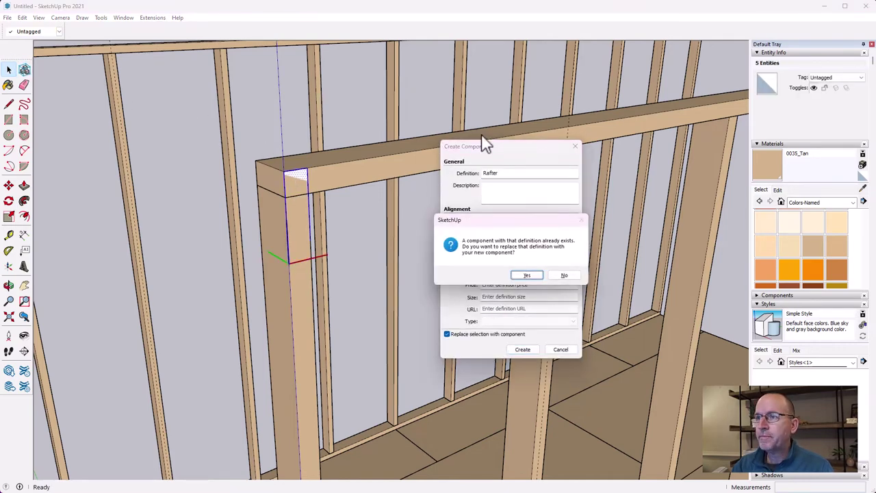
click(528, 276)
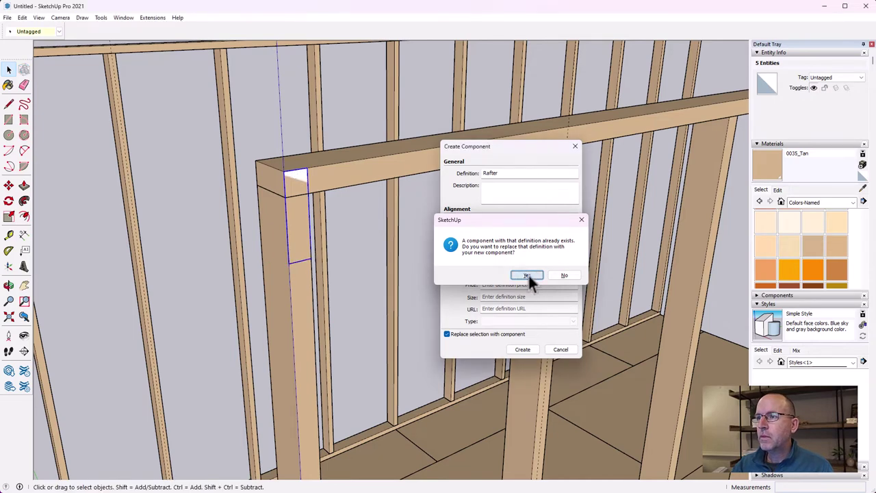
Step: Push/pull the Rafter's ends so it extends left and past the far wall
double_click(299, 183)
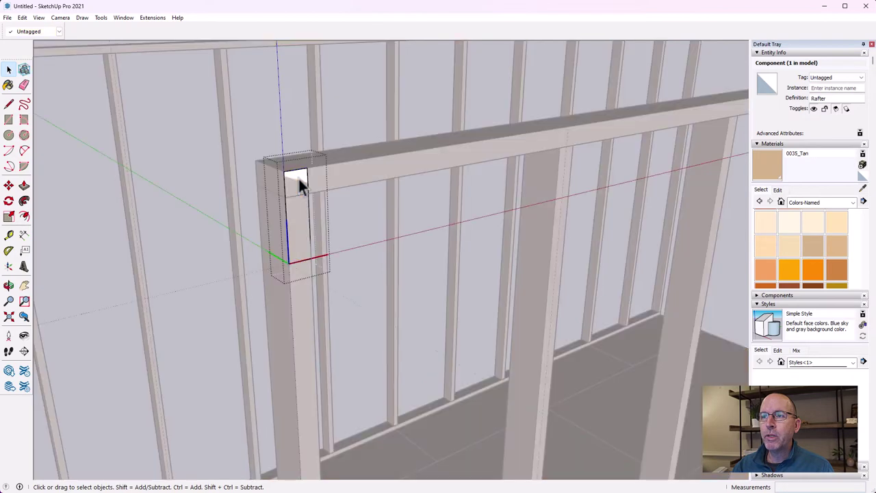
click(24, 185)
click(303, 226)
middle_drag(168, 209, 235, 213)
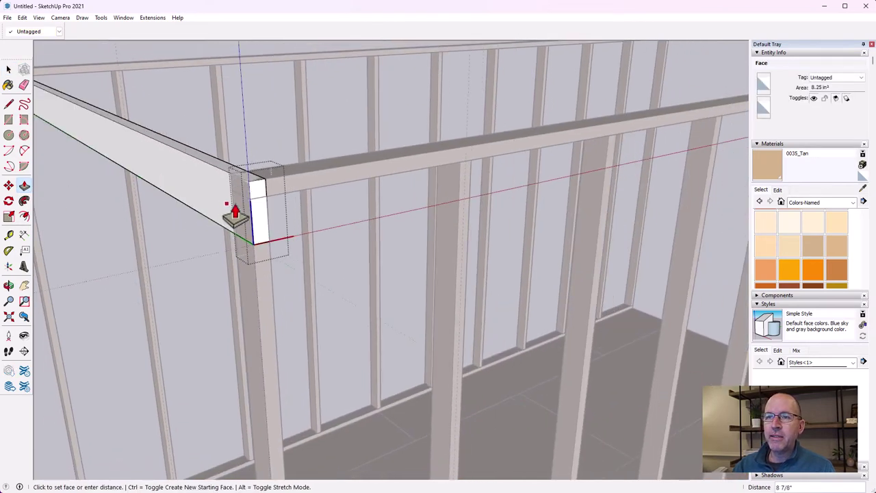
scroll(234, 214, down, 5)
scroll(254, 219, down, 2)
click(89, 144)
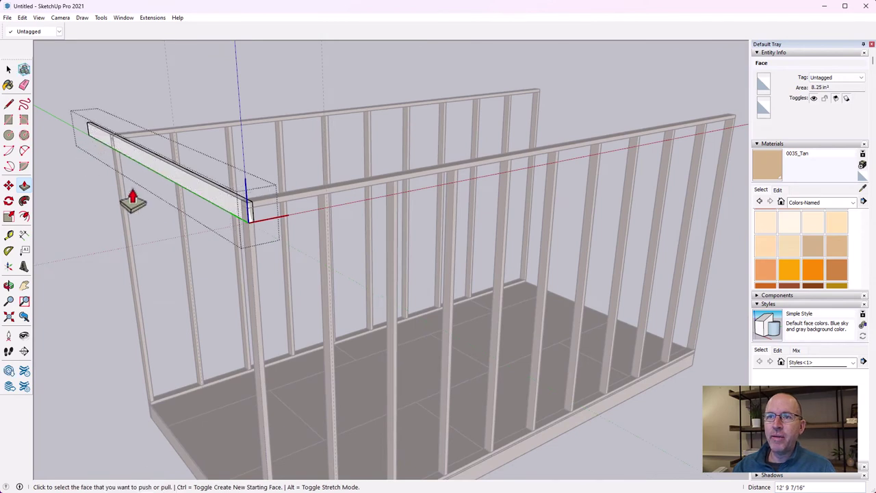
click(247, 220)
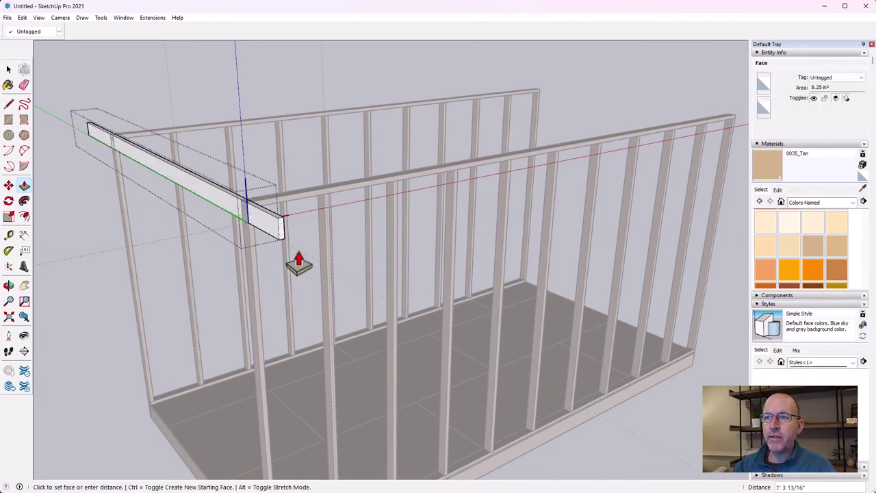
click(313, 262)
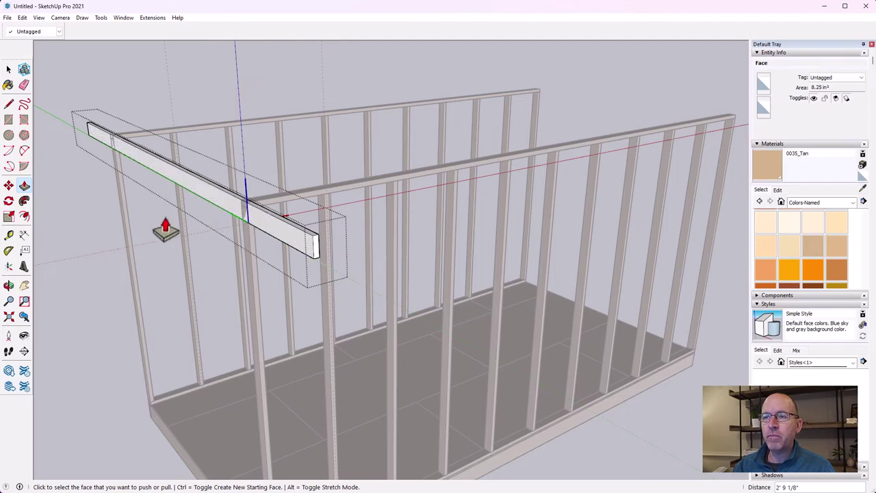
click(8, 69)
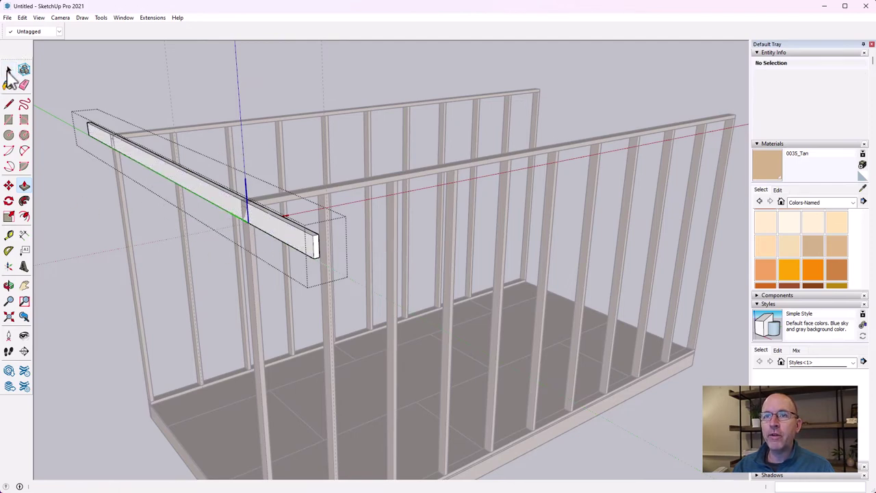
Step: Paint the rafter with 0035_Tan and orbit to see it spanning both walls
click(8, 85)
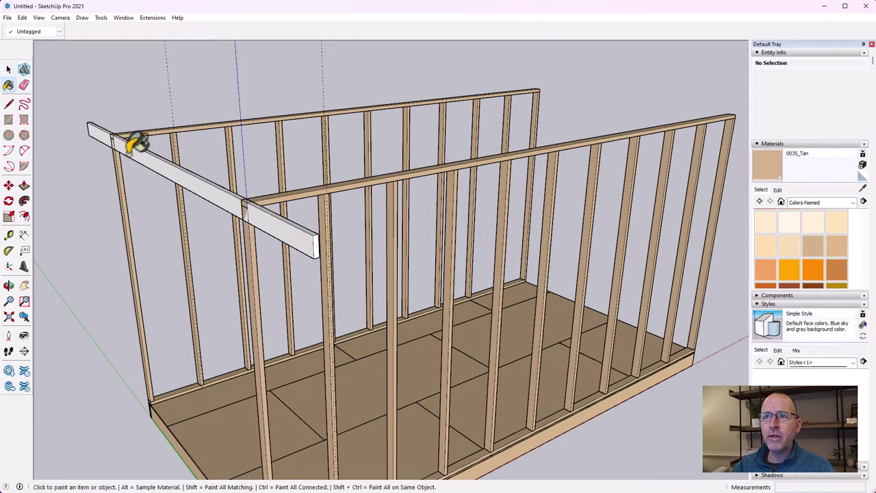
click(131, 145)
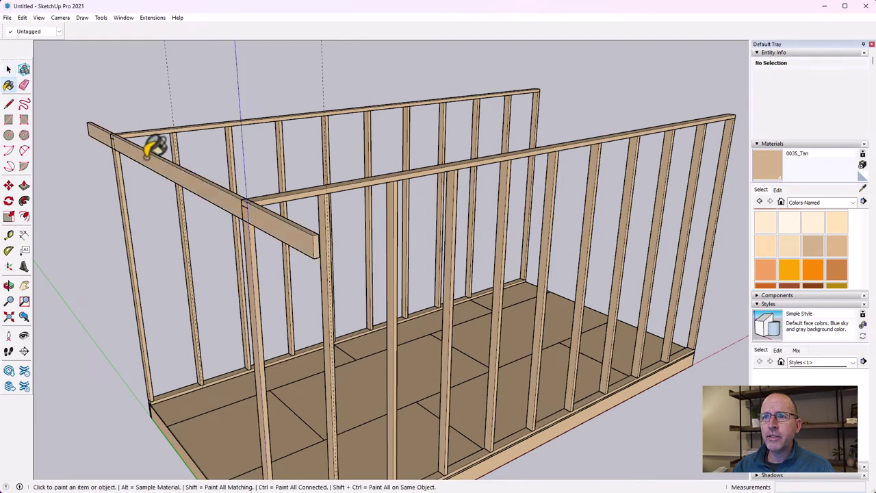
click(9, 285)
drag(193, 262, 317, 291)
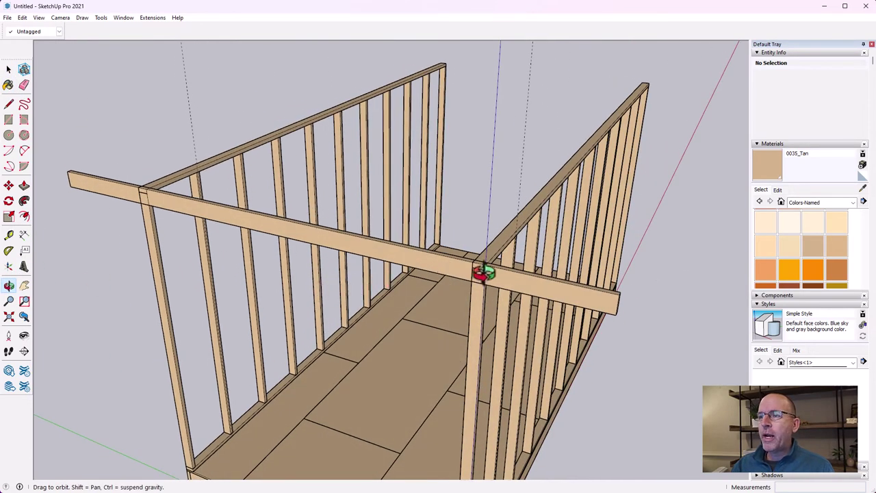
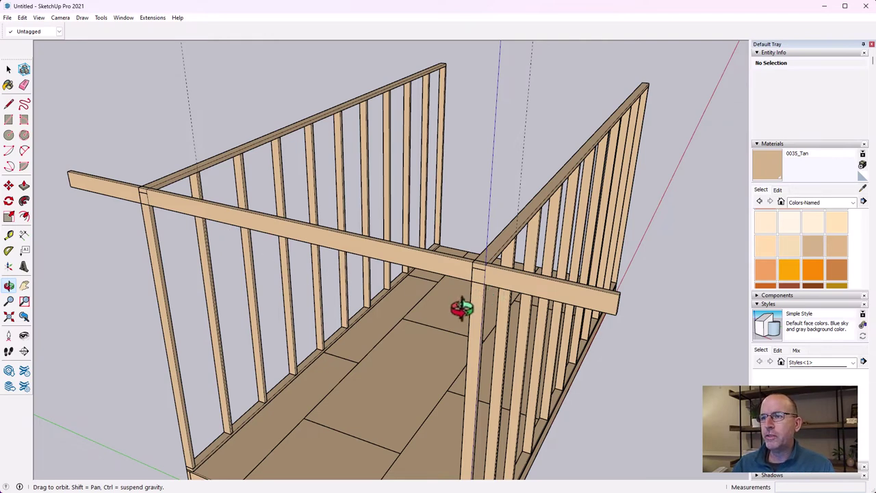
Step: Place Tape Measure guide lines across and along the rafter near the front corner post
scroll(472, 295, up, 5)
scroll(493, 249, down, 3)
scroll(532, 229, up, 5)
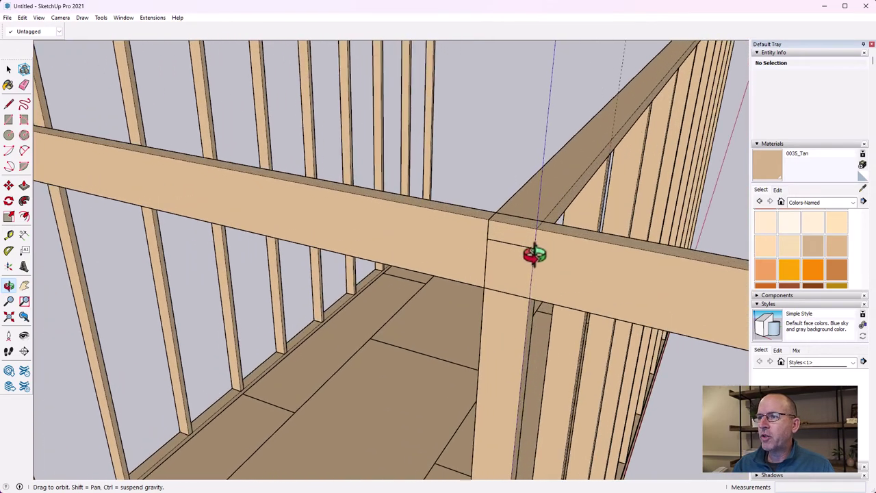
scroll(534, 226, down, 2)
click(8, 69)
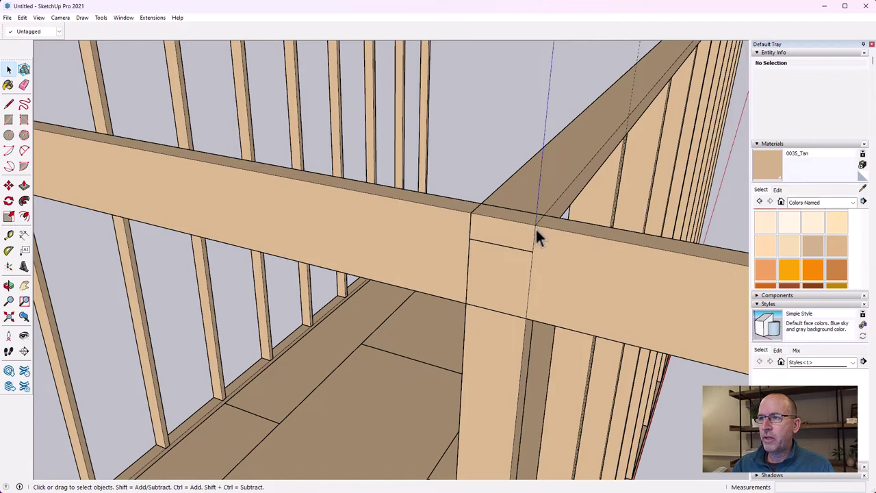
click(9, 235)
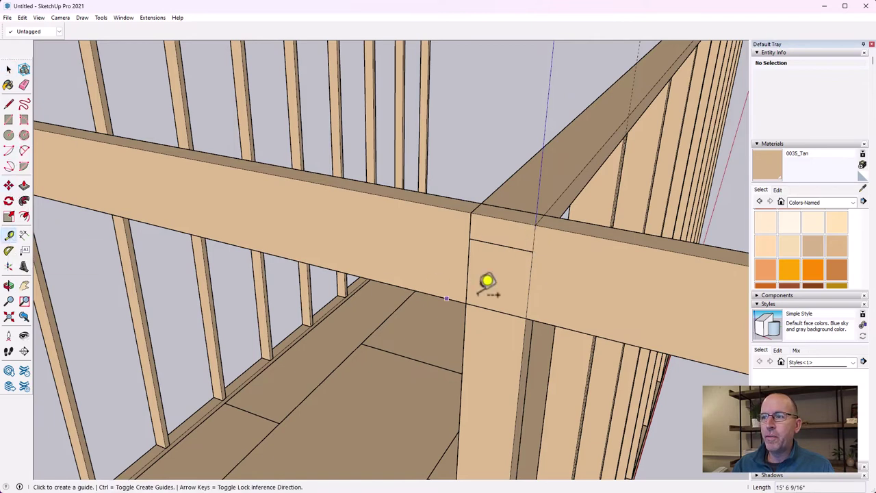
click(530, 276)
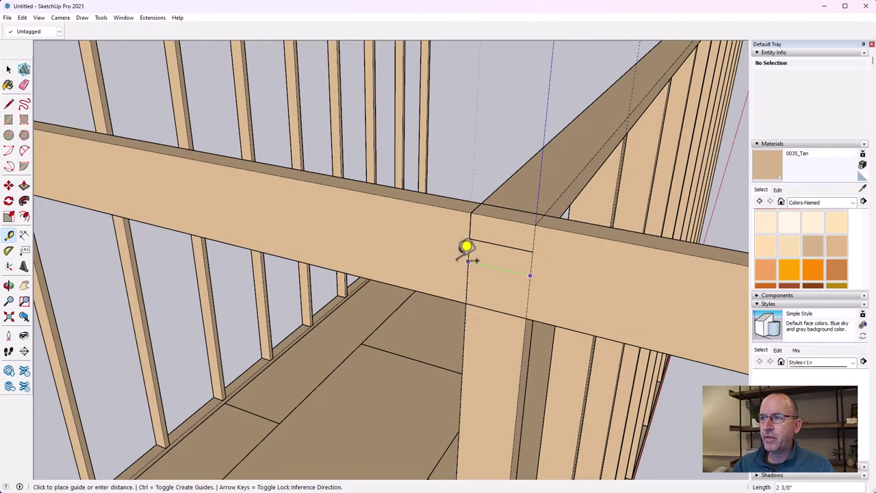
click(420, 239)
click(524, 254)
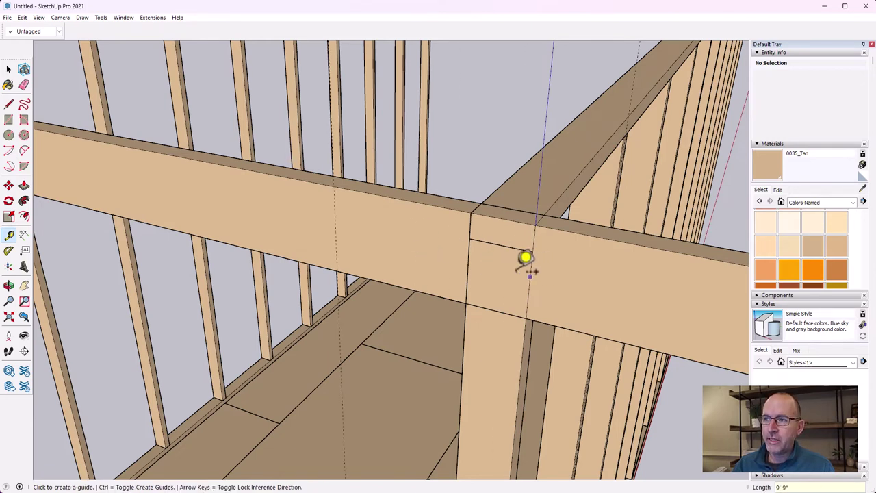
click(359, 191)
click(360, 222)
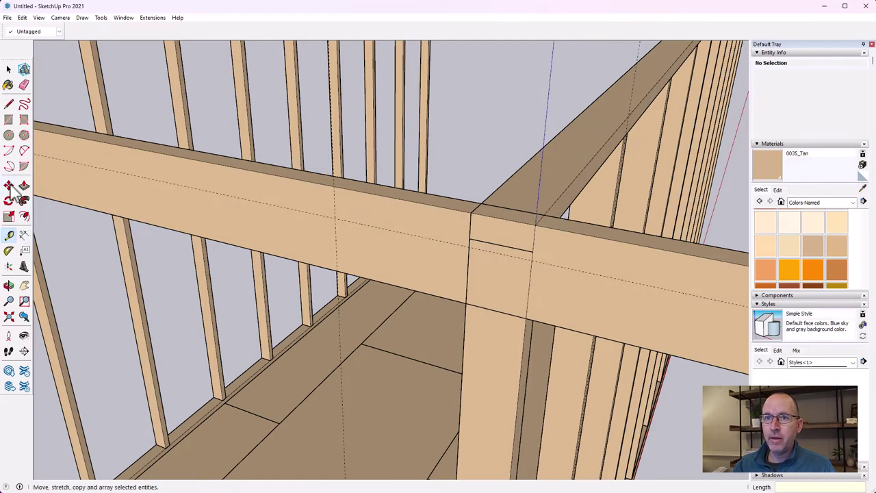
Step: Draw a test line across the rafter face from its corner, then delete it
click(8, 104)
click(535, 224)
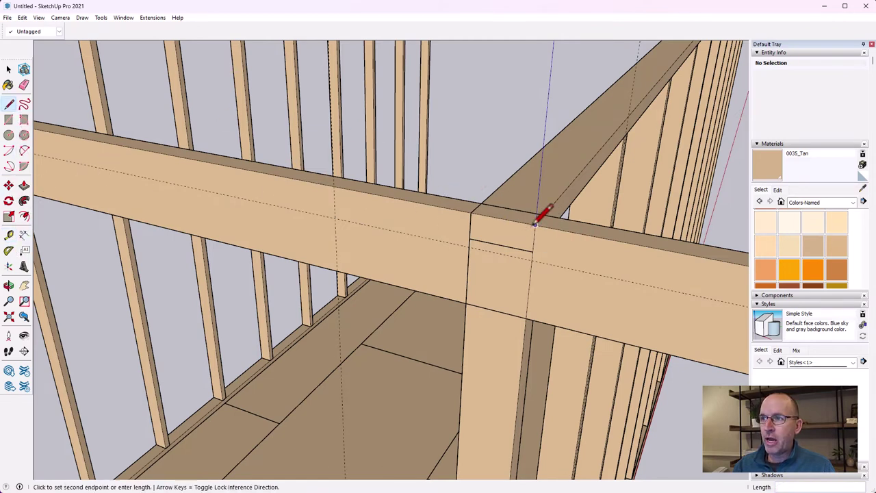
click(336, 218)
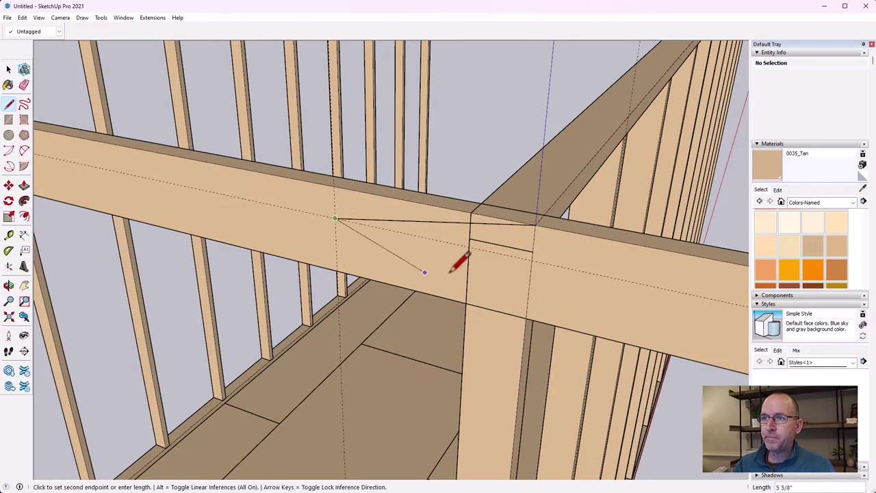
key(Escape)
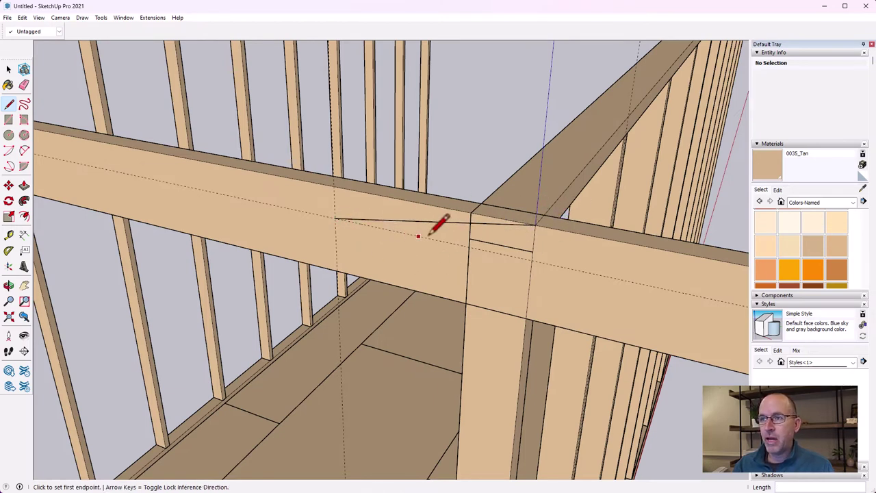
click(8, 69)
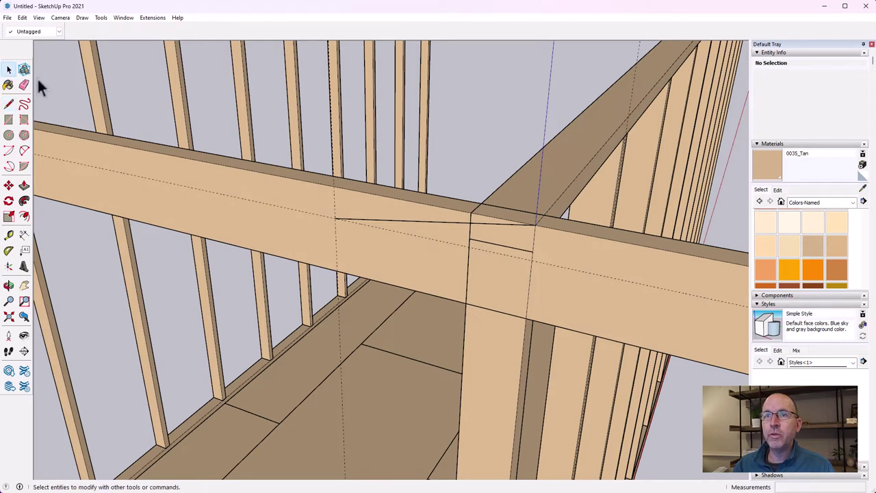
click(441, 223)
key(Delete)
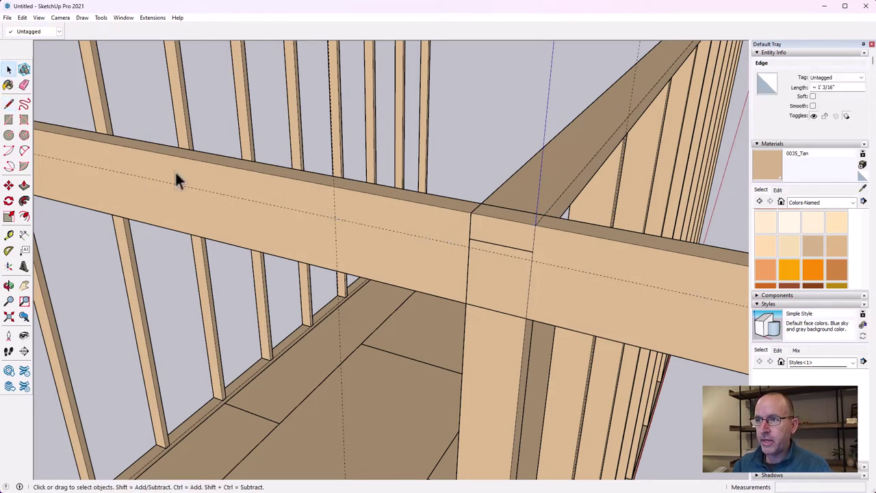
Step: Rotate the selected rafter about its front corner by about 9.5° so it runs flatter
click(10, 203)
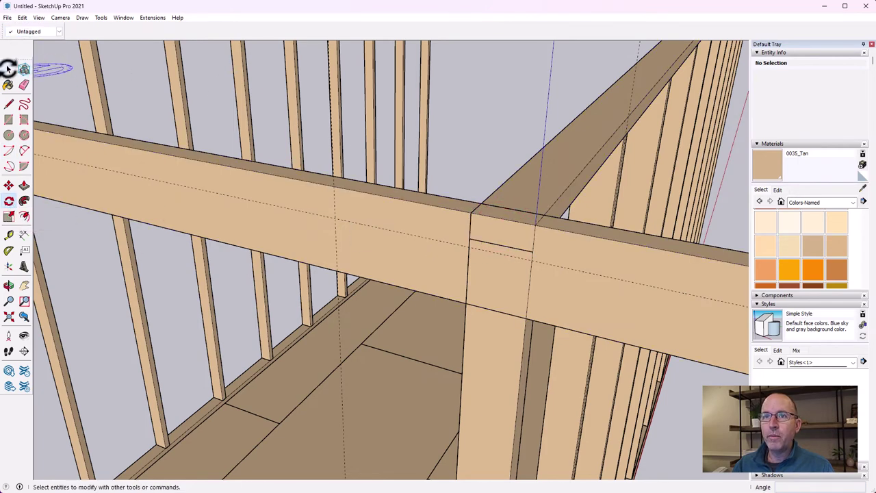
click(8, 68)
click(308, 198)
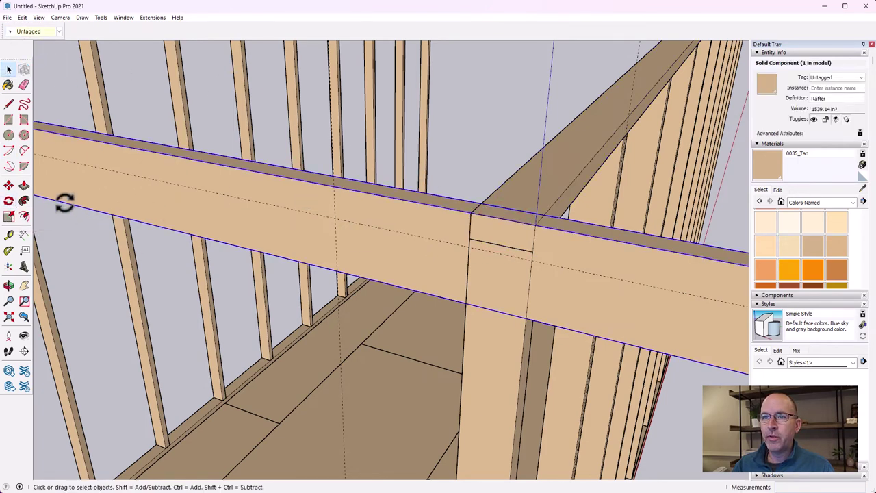
click(9, 200)
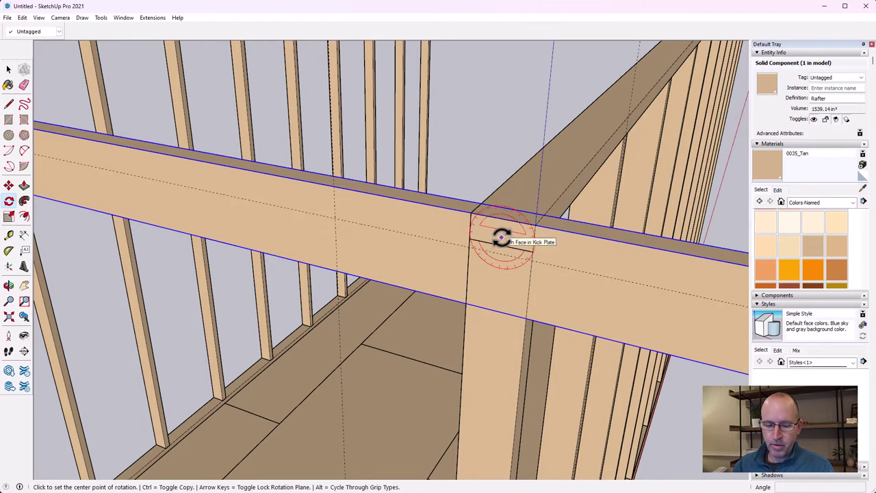
click(534, 226)
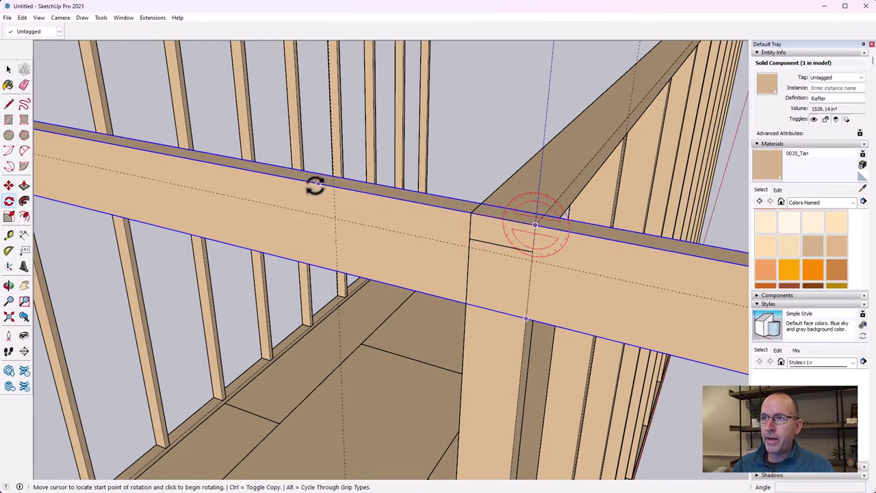
click(272, 175)
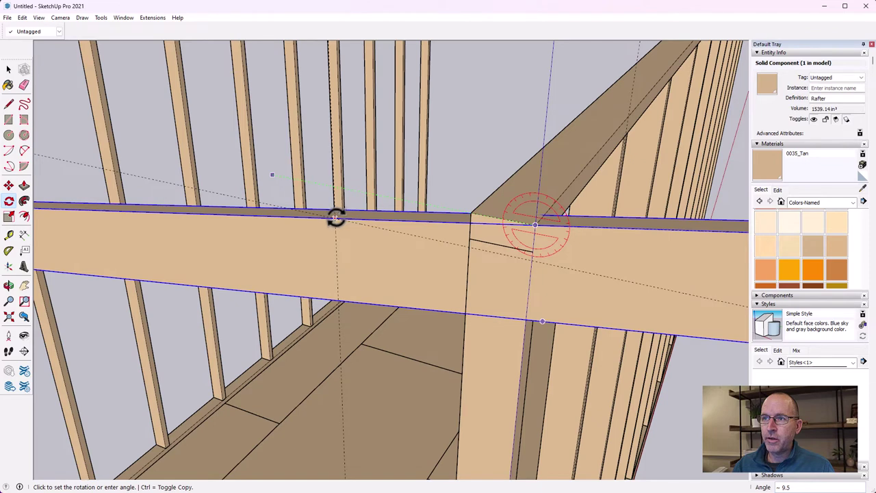
click(335, 218)
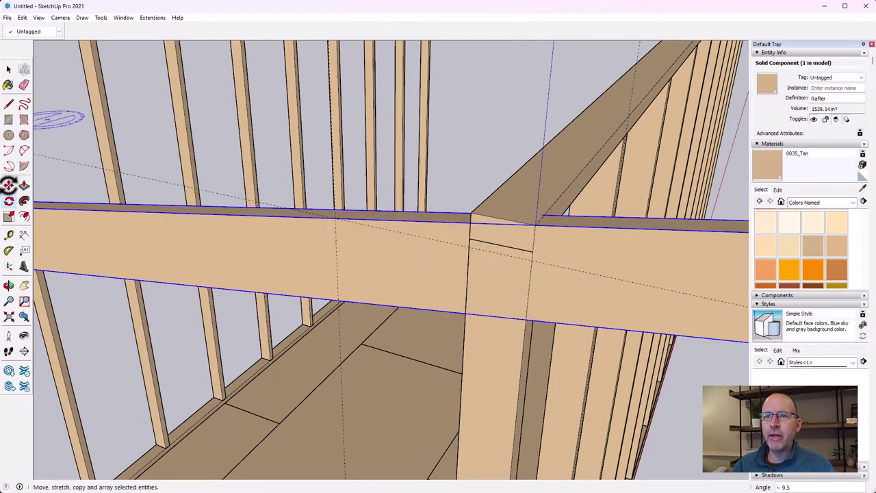
Step: Move the rafter down about 9/16" so its lower edge rests on the corner post's top
click(9, 185)
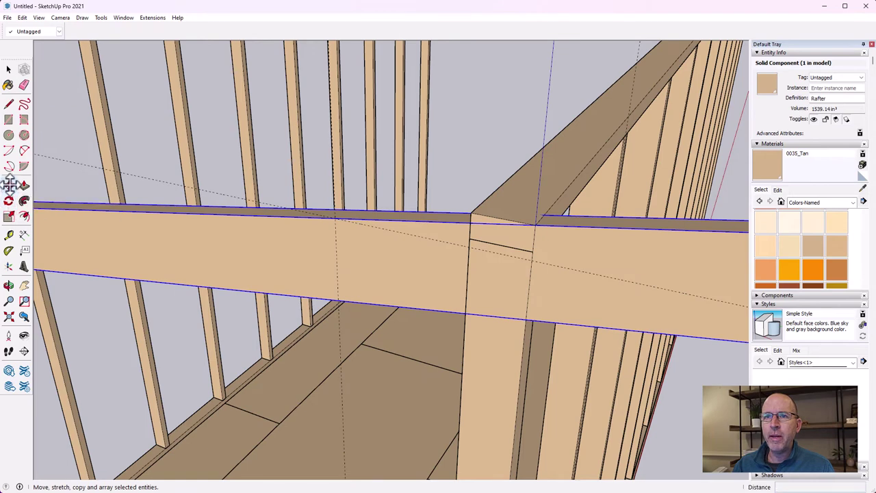
click(468, 314)
click(472, 213)
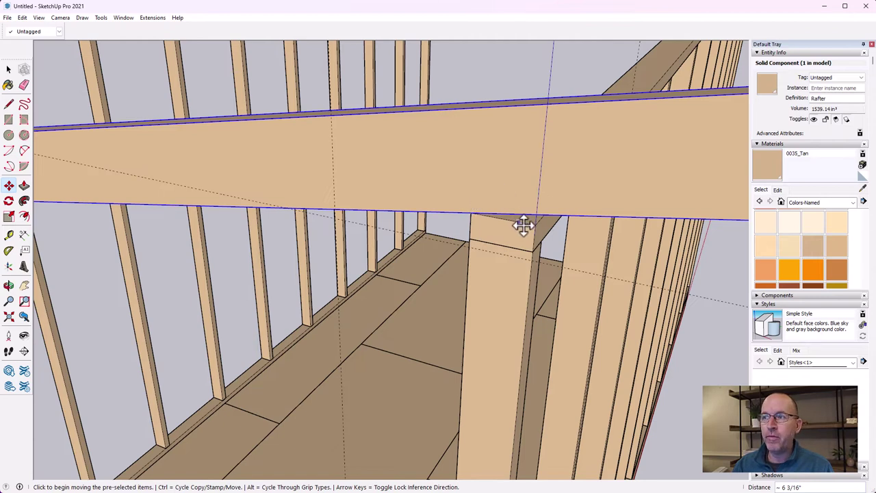
scroll(541, 186, up, 1)
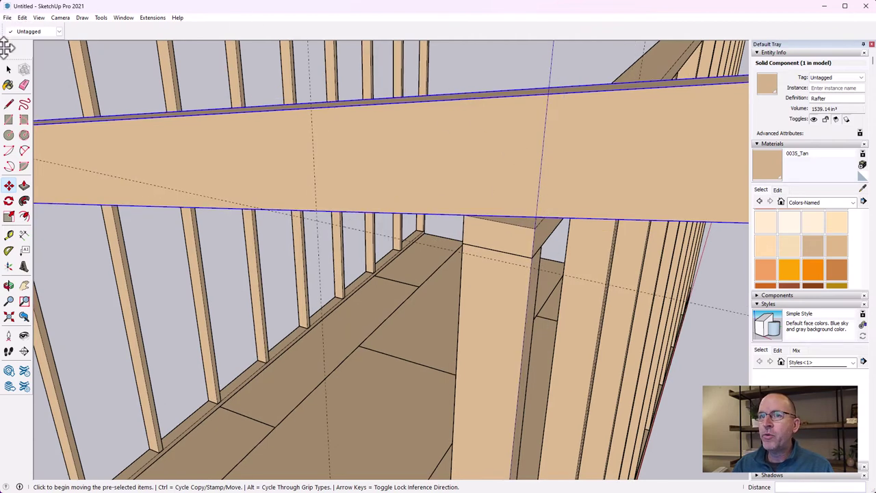
scroll(548, 233, up, 1)
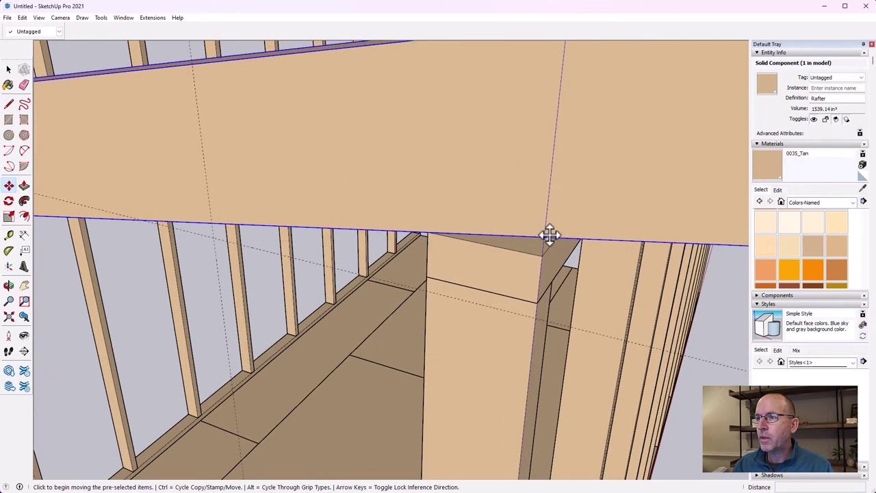
click(545, 237)
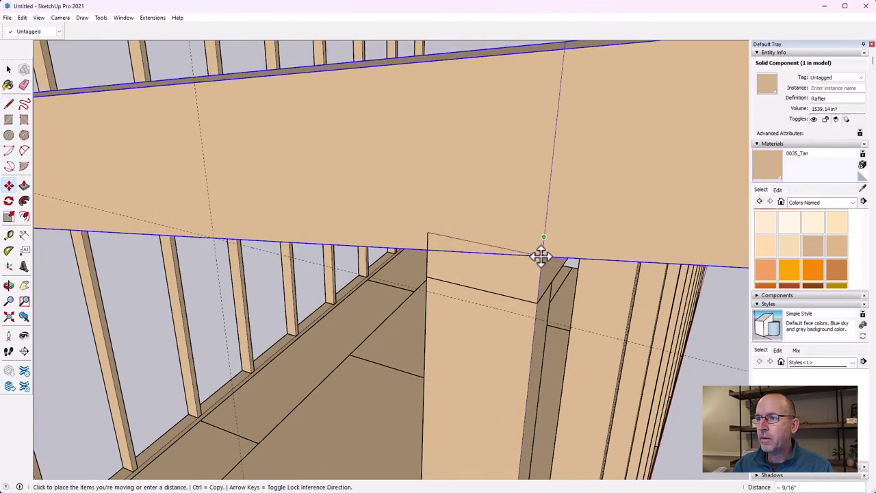
click(542, 254)
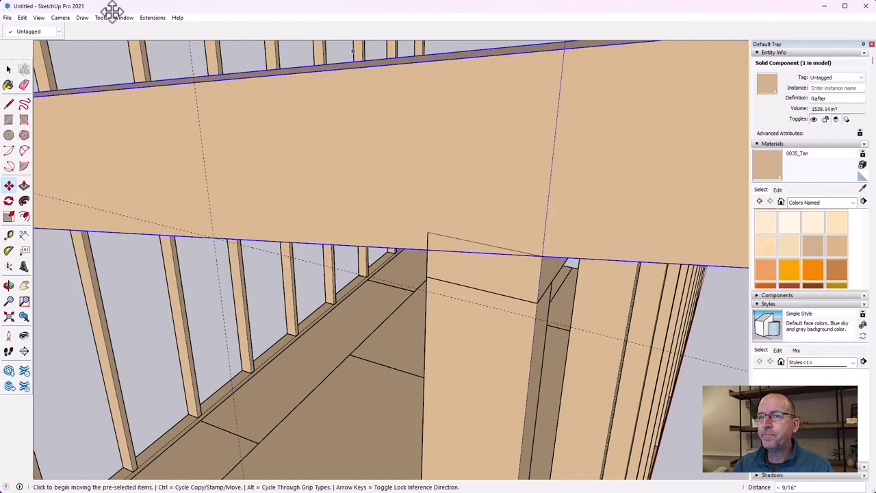
click(8, 69)
Step: Inside the rafter, draw a triangle above the front post's top corners
double_click(466, 186)
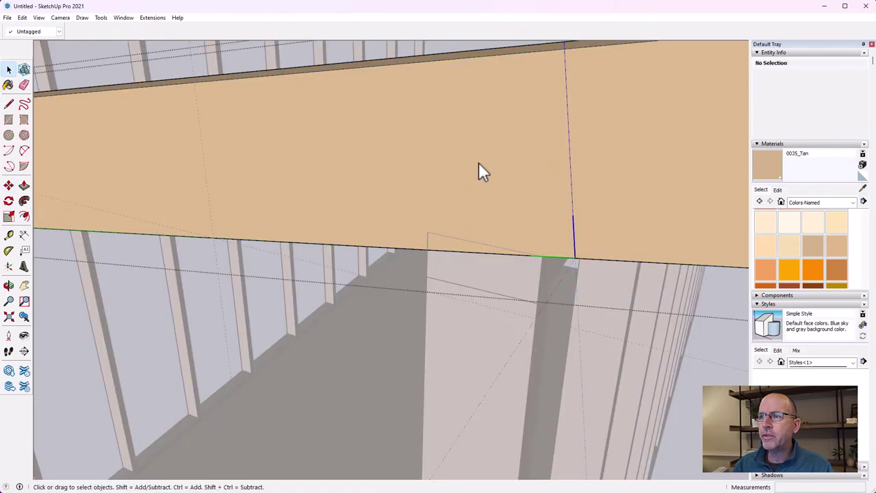
click(9, 104)
click(428, 250)
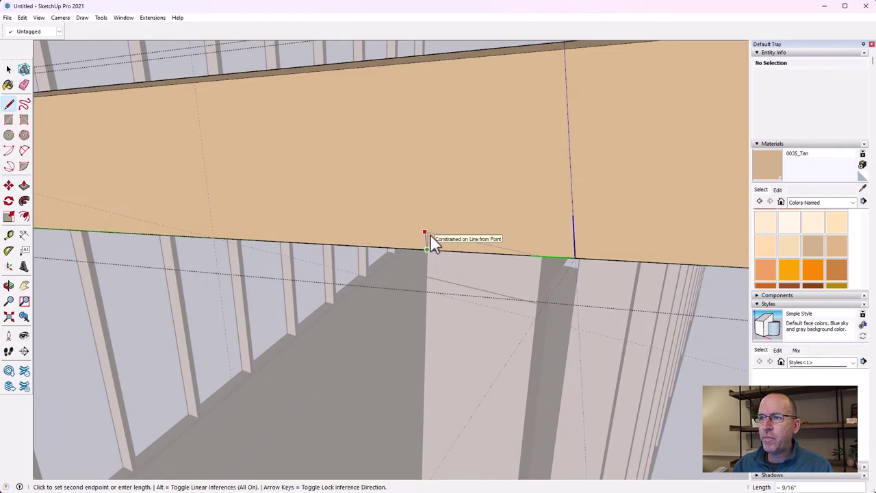
click(432, 233)
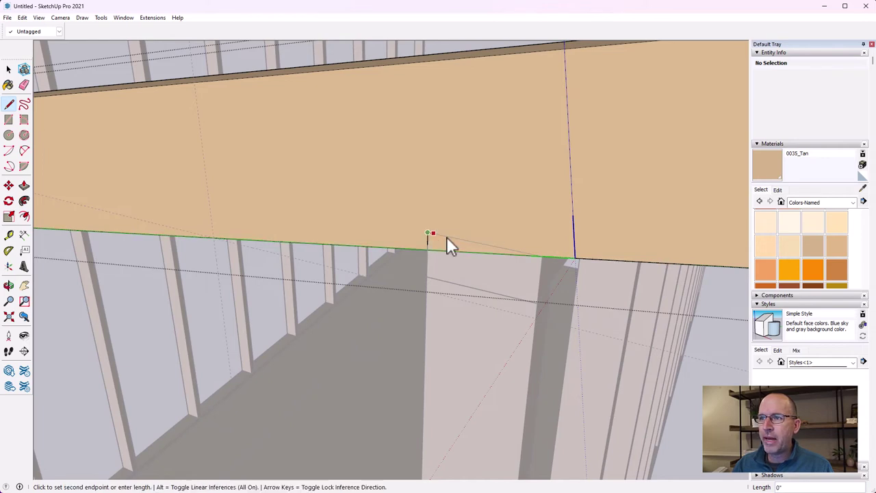
click(540, 257)
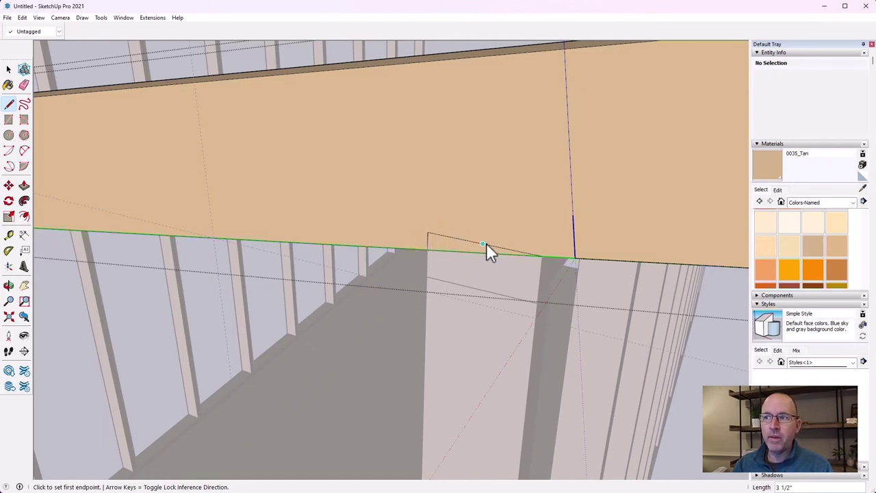
Step: Push/pull the triangular face 1 1/2" to notch the rafter, then select the wall face
click(25, 195)
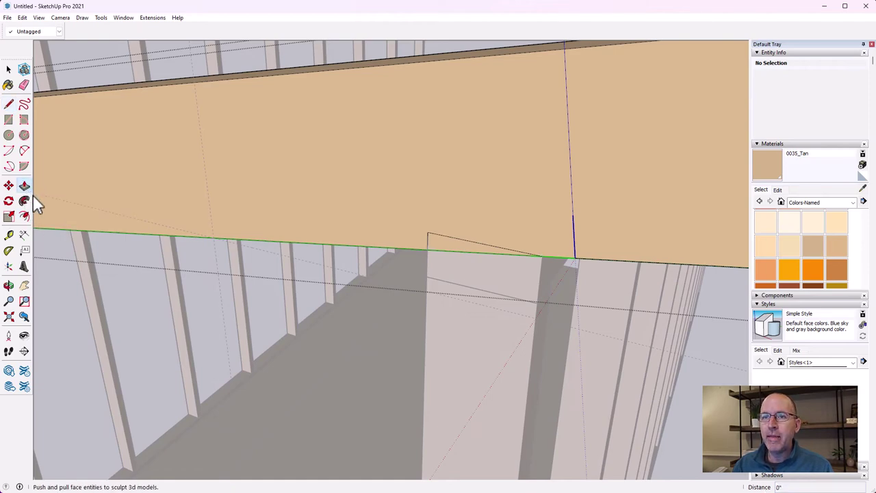
click(440, 240)
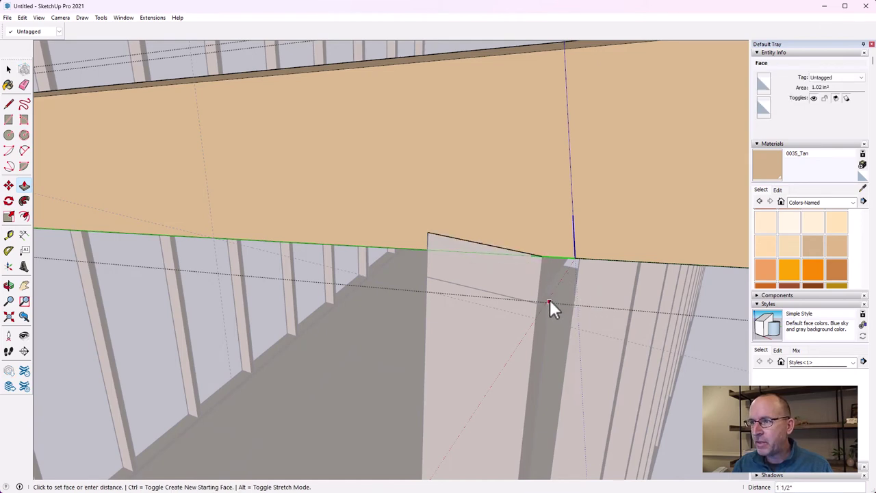
click(500, 257)
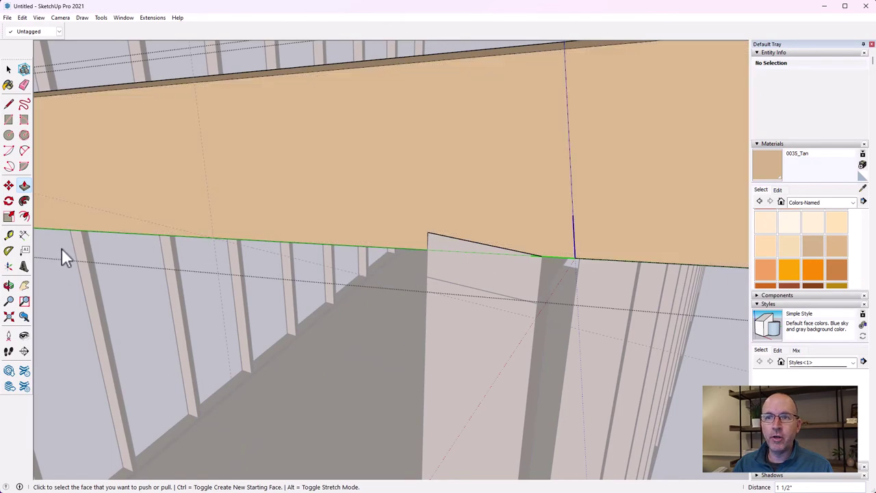
click(24, 285)
drag(395, 237, 431, 259)
click(8, 69)
click(205, 226)
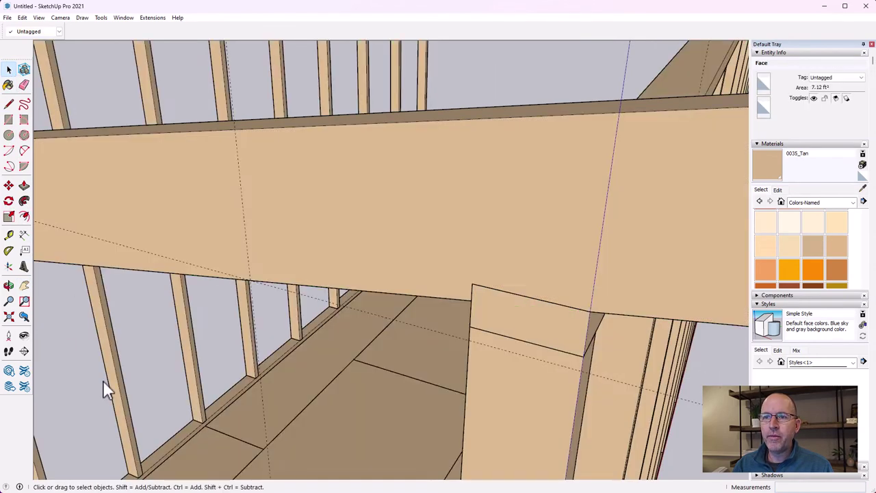
Step: Raise the rafter 4 1/16" and orbit to inspect the rafter-post joint
click(327, 190)
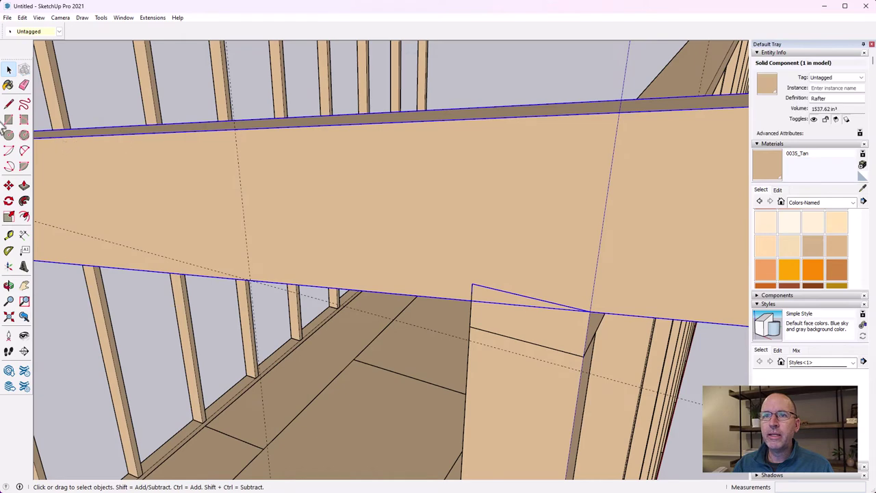
key(m)
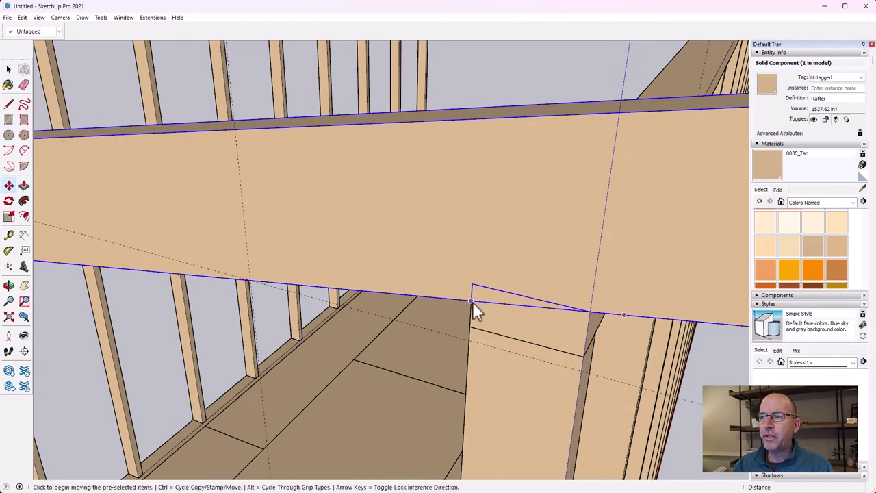
click(472, 301)
click(476, 171)
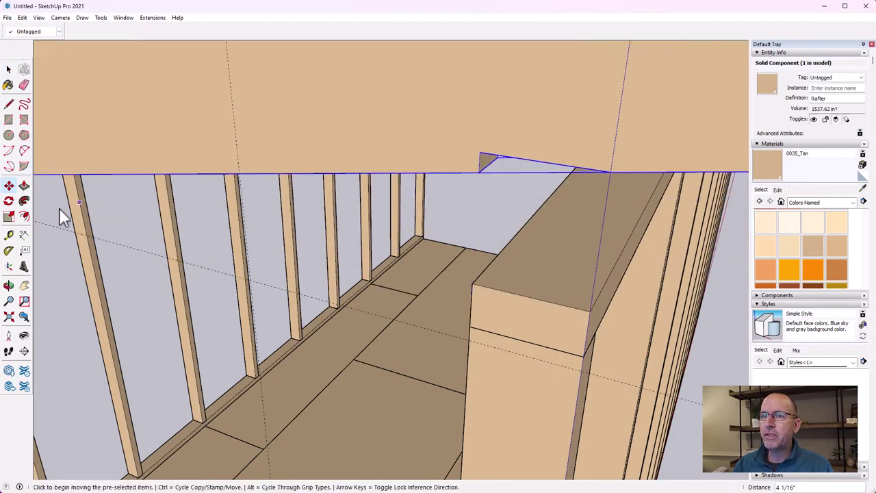
click(8, 286)
drag(479, 249, 555, 54)
middle_drag(602, 57, 526, 118)
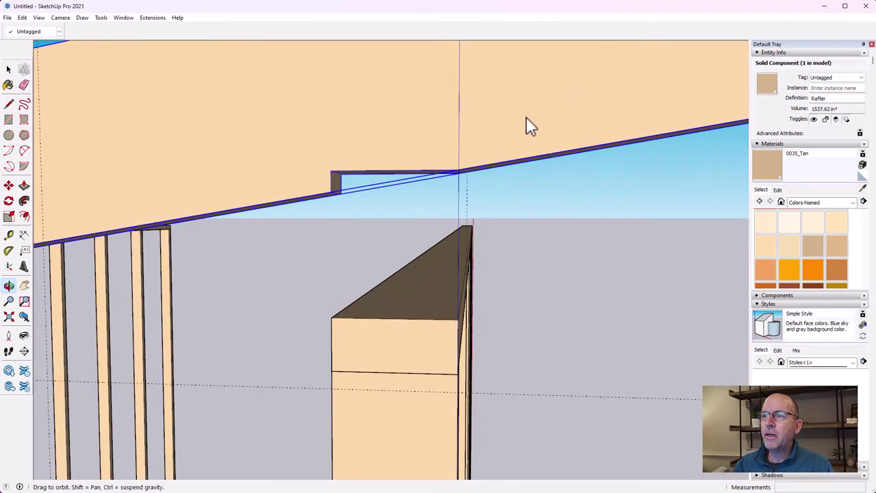
middle_drag(412, 136, 377, 191)
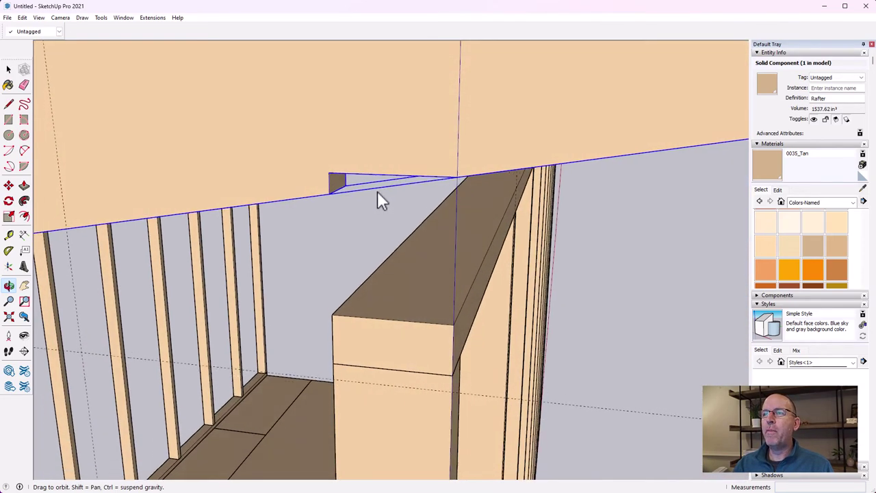
middle_drag(383, 144, 388, 221)
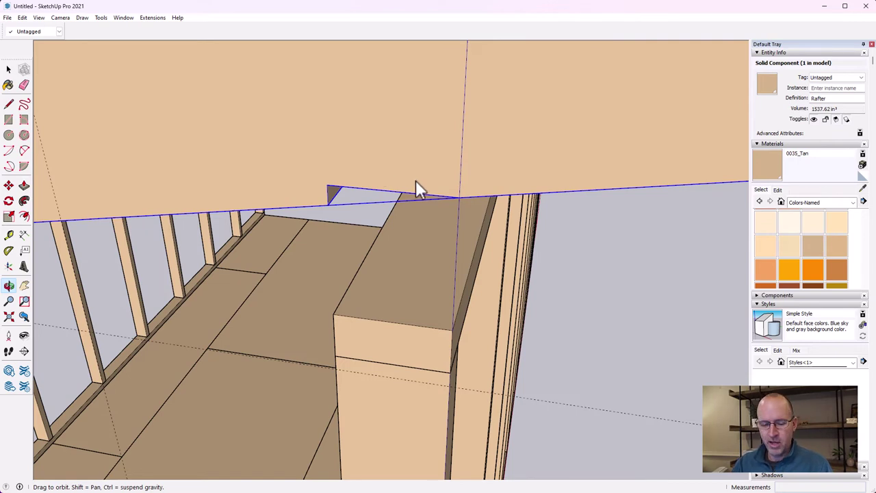
Step: Undo the raise, then pan, zoom out and orbit to view the whole shed frame
key(ctrl+z)
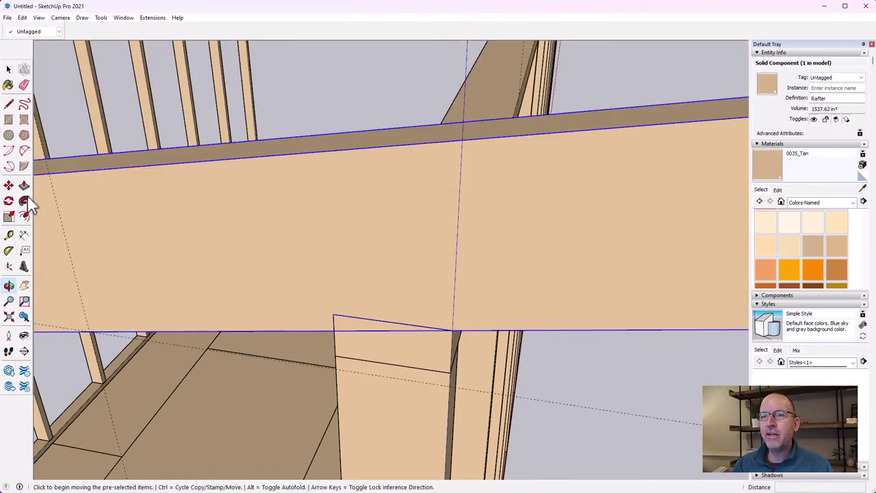
click(27, 283)
drag(92, 267, 251, 228)
scroll(306, 192, down, 5)
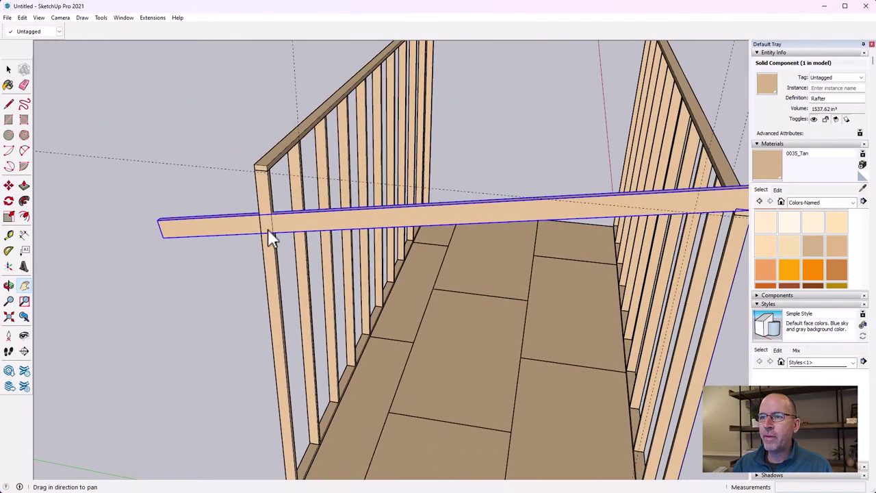
click(8, 285)
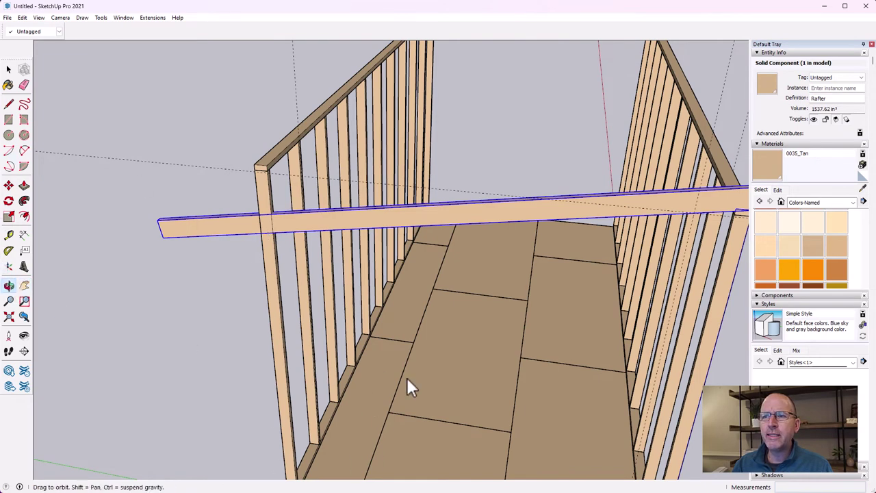
drag(406, 380, 134, 77)
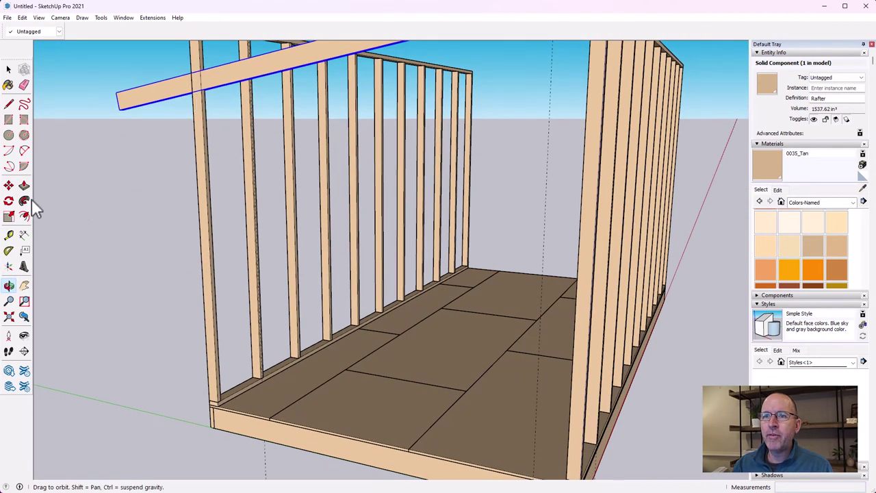
Step: Select the top Kick Plate board at the front wall's top
click(9, 234)
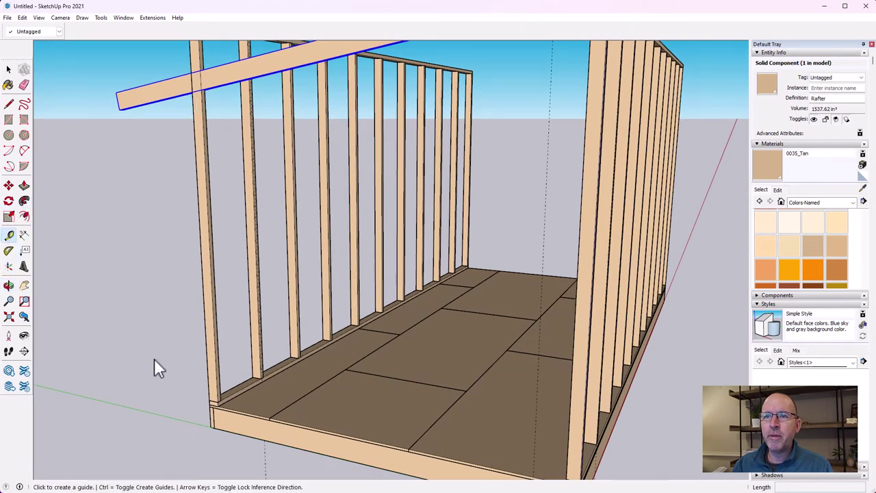
click(217, 406)
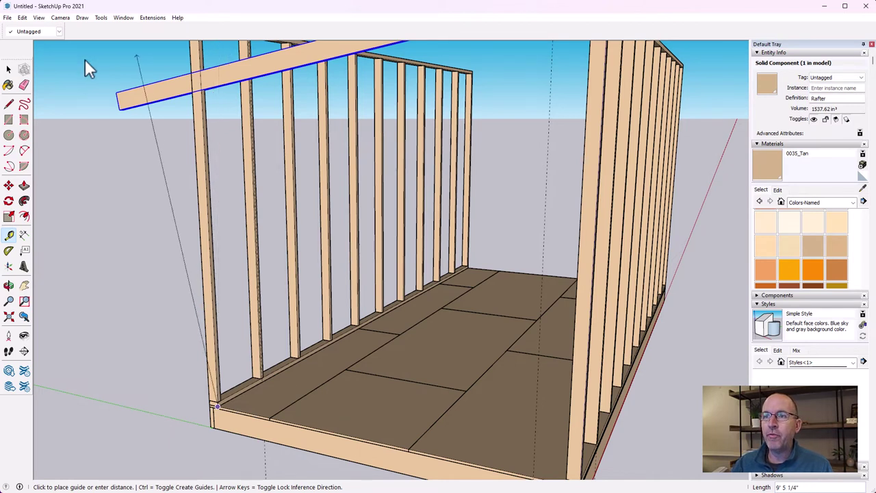
click(24, 285)
drag(124, 239, 314, 238)
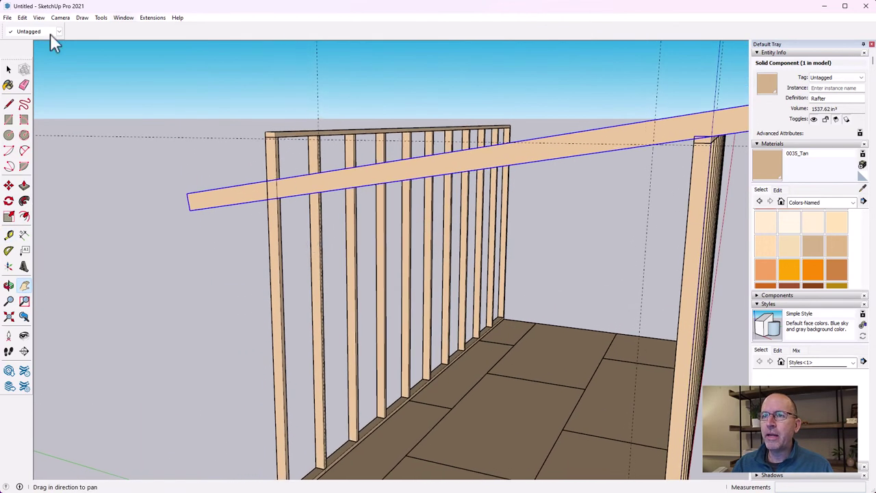
click(8, 69)
scroll(308, 140, up, 2)
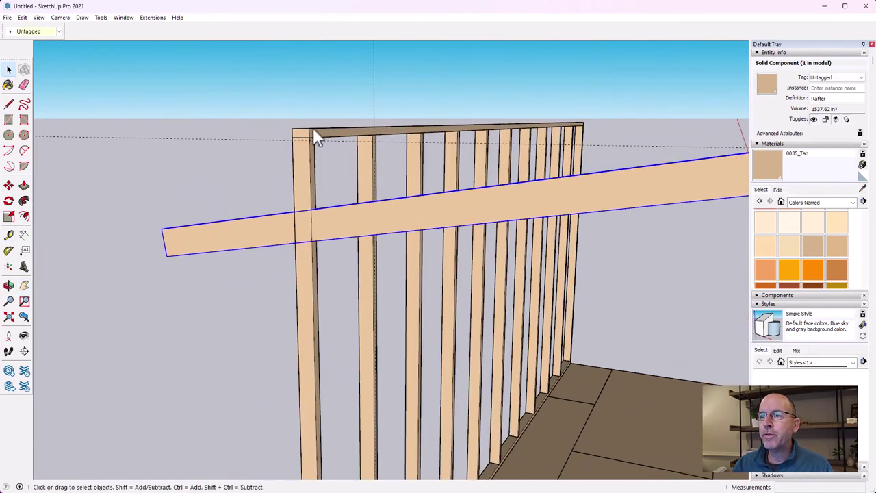
click(312, 132)
scroll(301, 141, up, 1)
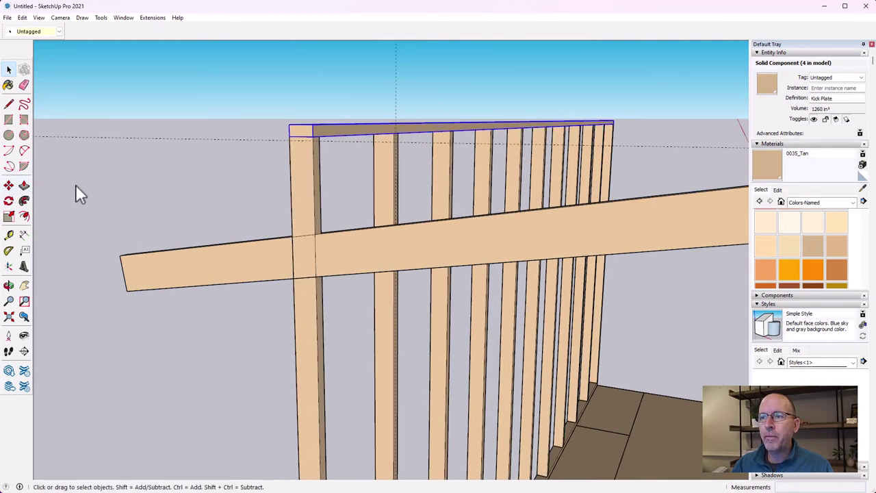
Step: Move the Kick Plate down about 1' 7 7/16" to sit beneath the rafter at the post
click(8, 185)
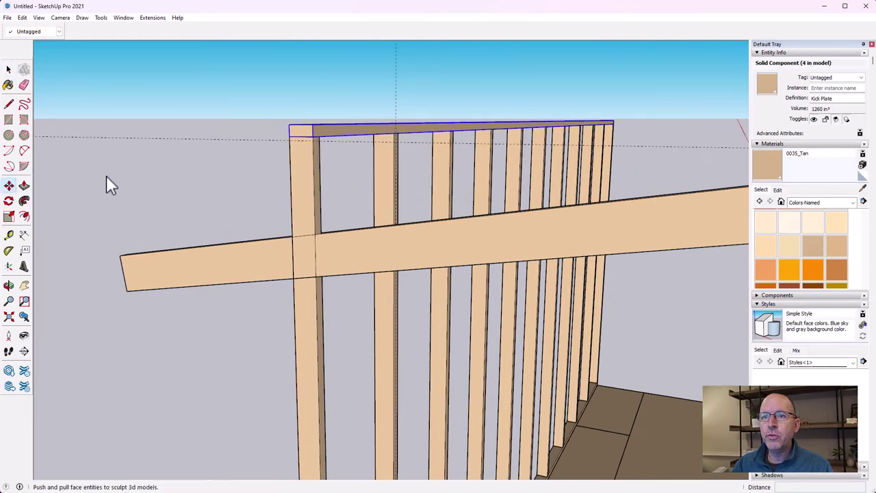
click(314, 125)
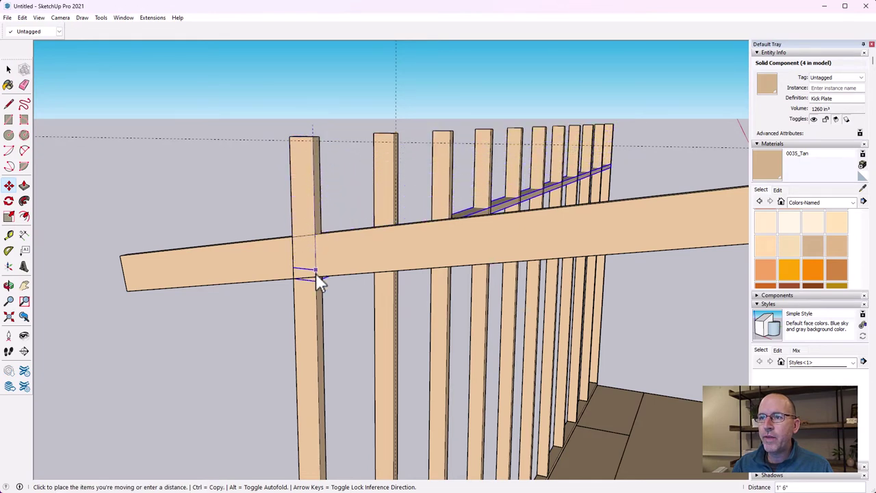
scroll(314, 280, up, 4)
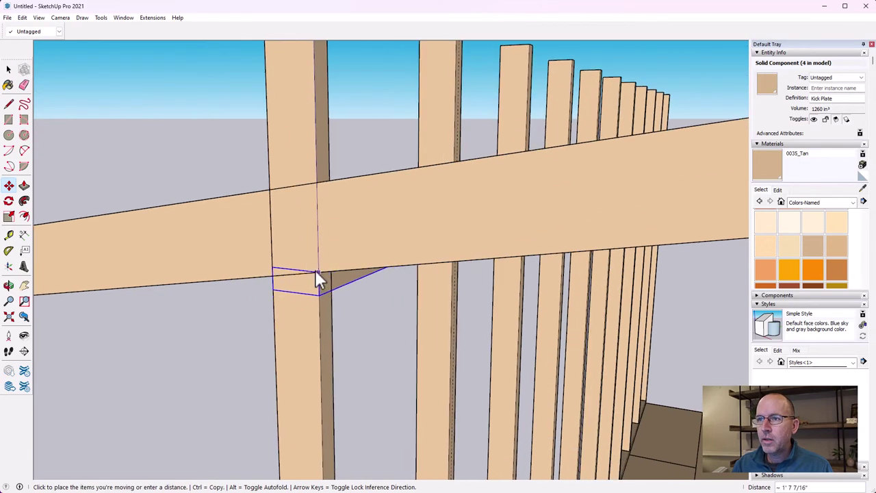
click(315, 271)
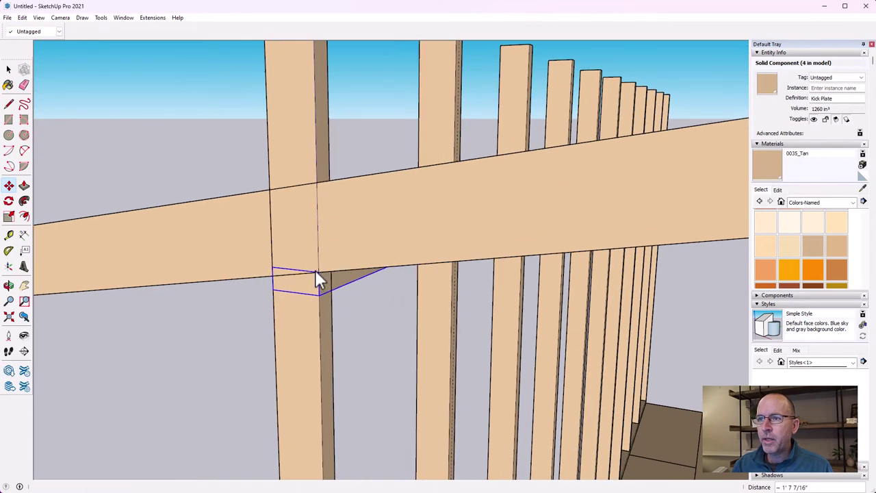
Step: Try a Protractor angle measurement on the rafter, then cancel it
click(13, 253)
click(189, 267)
click(274, 275)
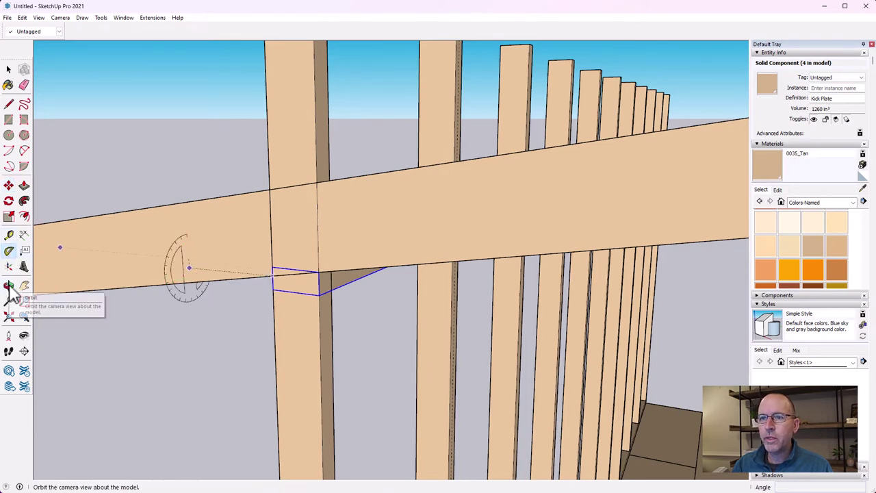
key(Escape)
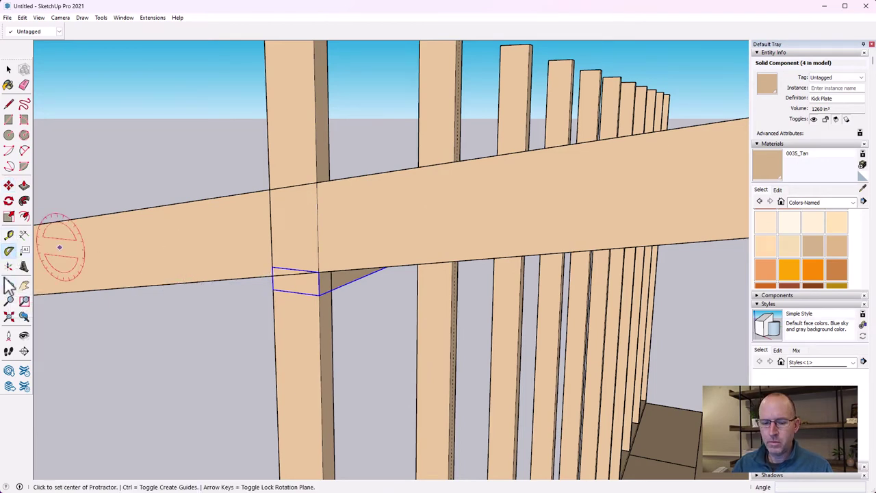
click(9, 68)
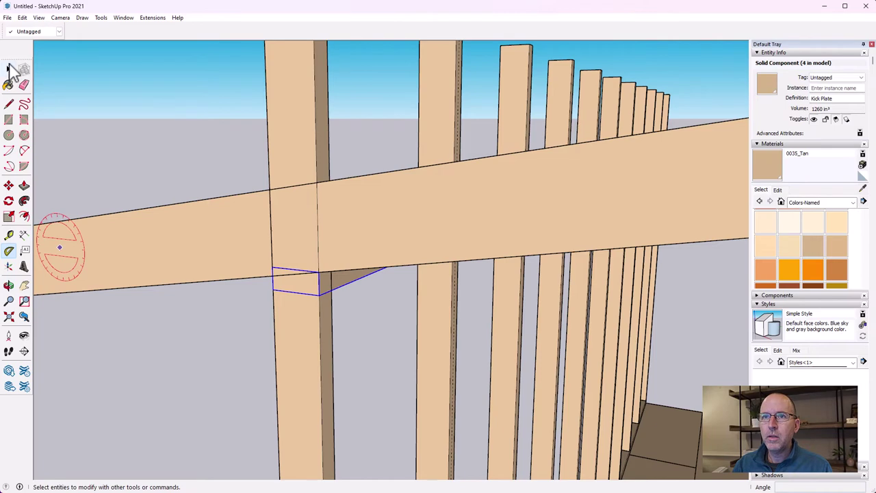
Step: Inside the rafter, draw a line closing off a sliver face above the corner post
double_click(232, 240)
scroll(240, 256, up, 5)
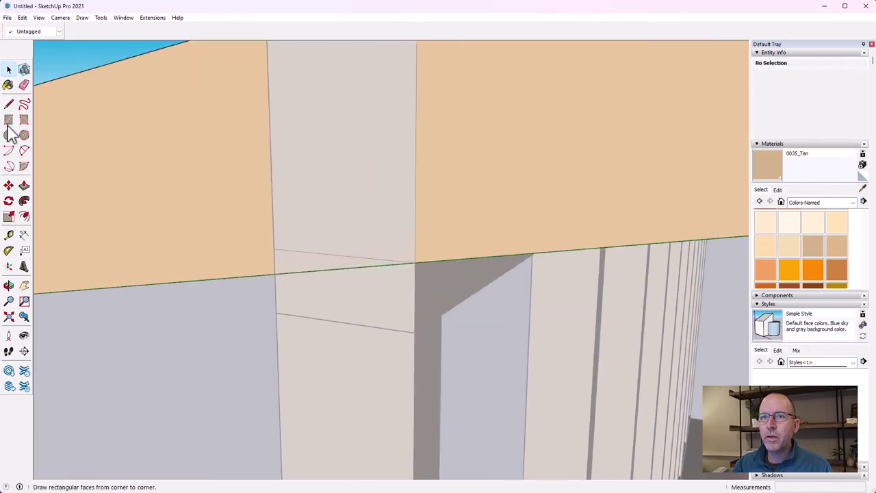
click(8, 103)
click(276, 249)
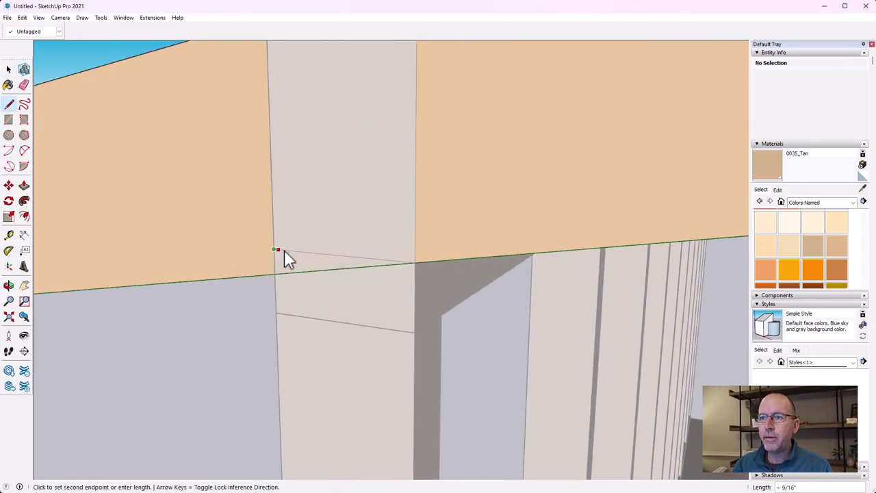
click(414, 263)
Step: Push/pull the sliver face 1 1/2" and zoom around to check the fit
click(23, 186)
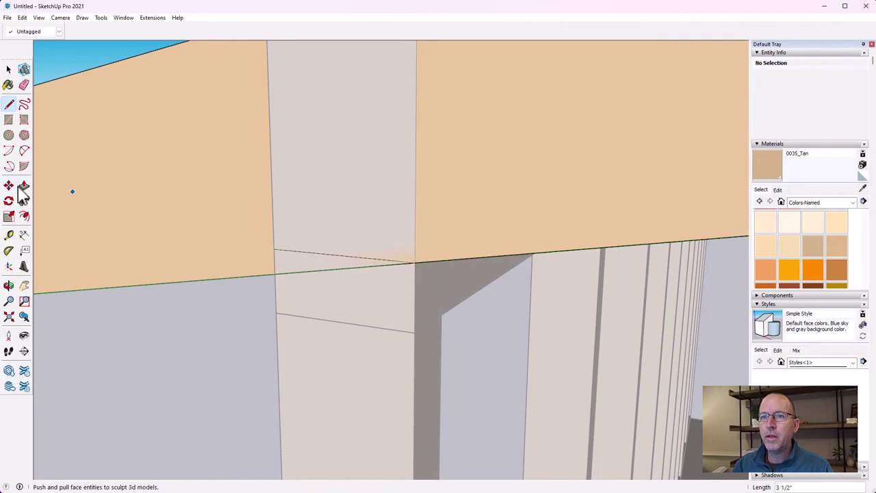
click(307, 264)
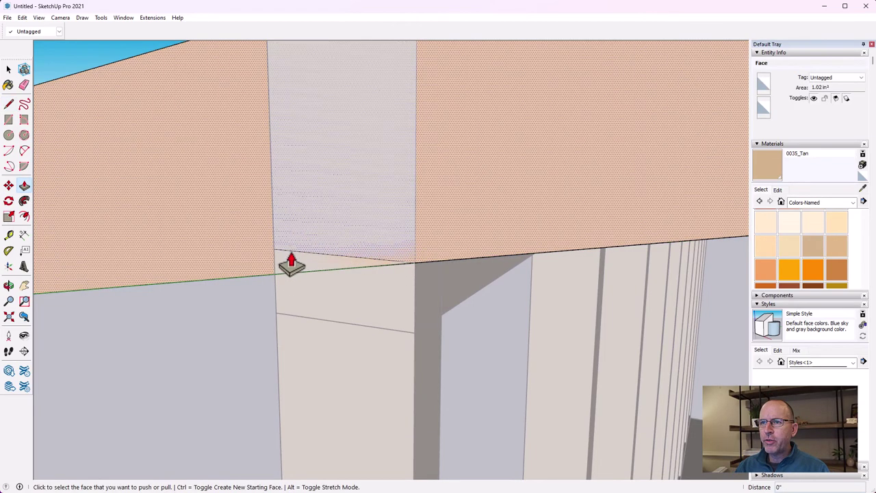
click(290, 271)
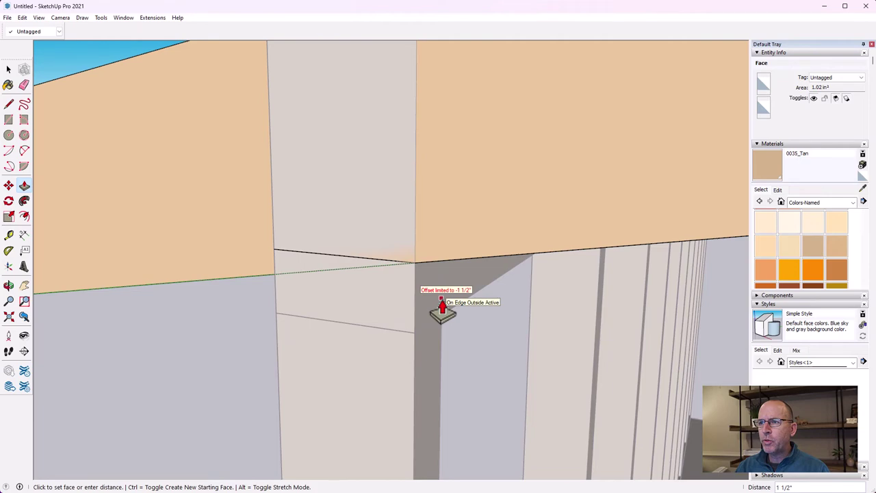
click(442, 308)
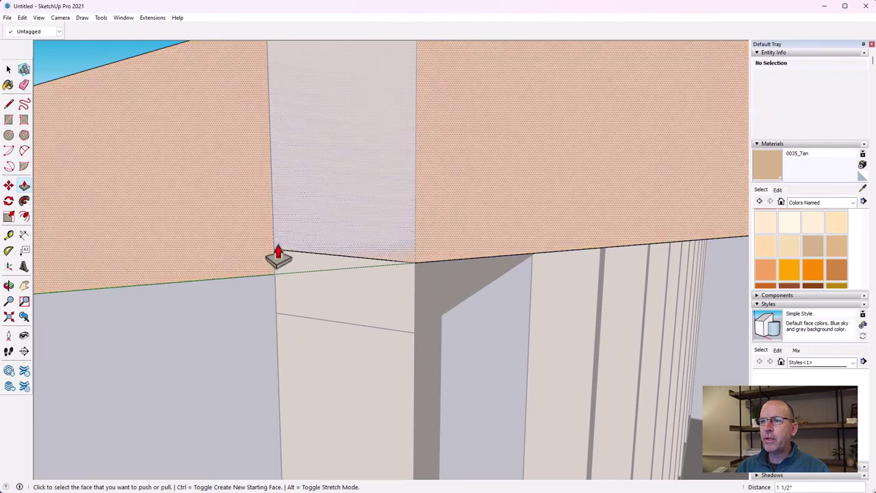
scroll(459, 282, down, 6)
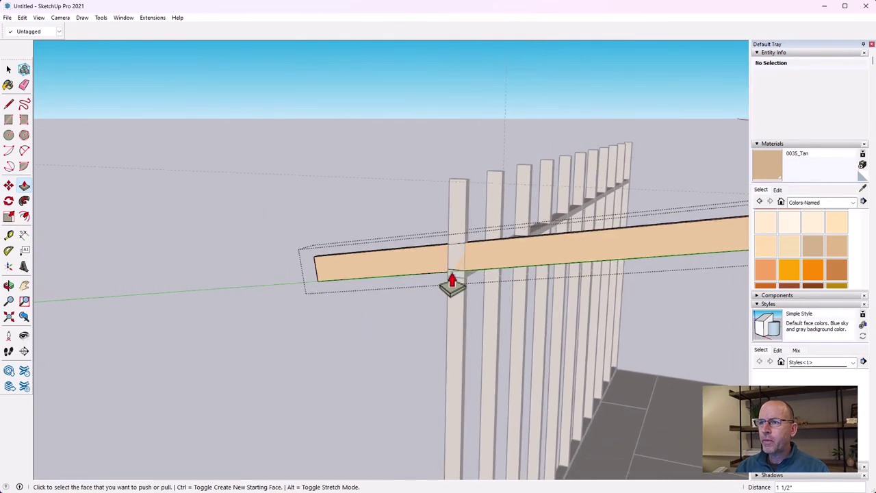
scroll(632, 296, down, 2)
scroll(536, 296, down, 2)
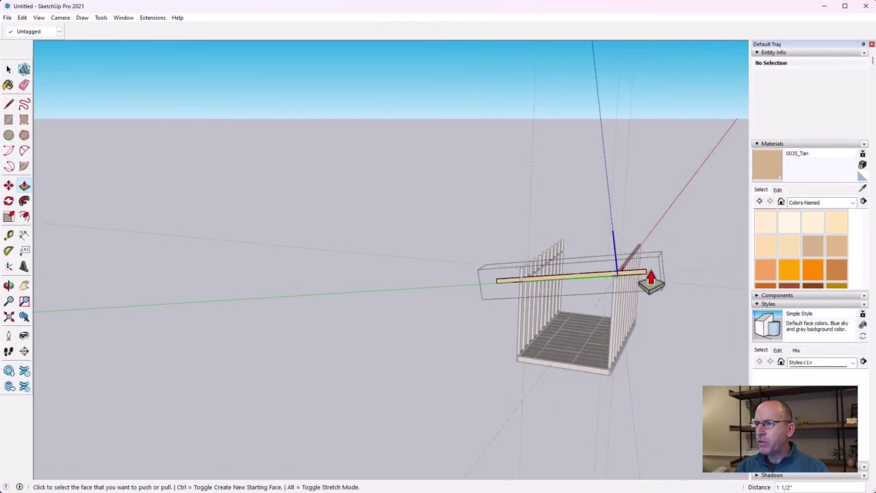
scroll(621, 290, up, 5)
scroll(326, 297, up, 3)
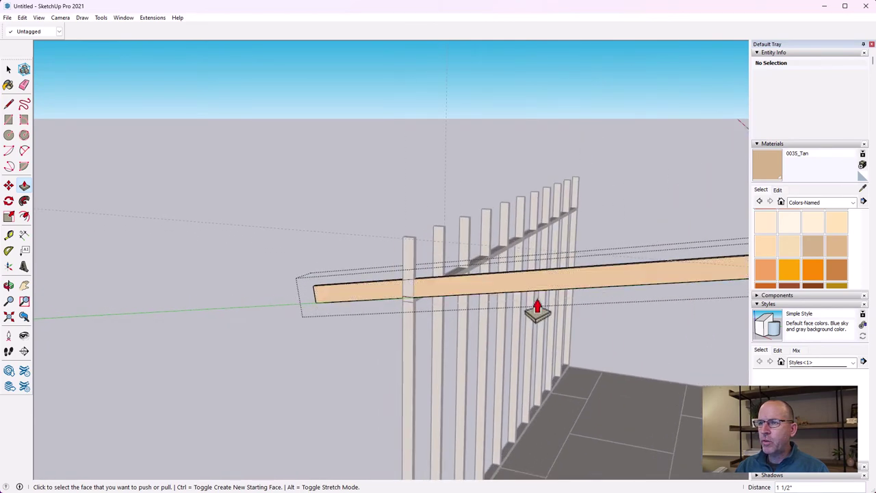
scroll(481, 289, down, 5)
scroll(438, 303, up, 2)
scroll(490, 292, up, 5)
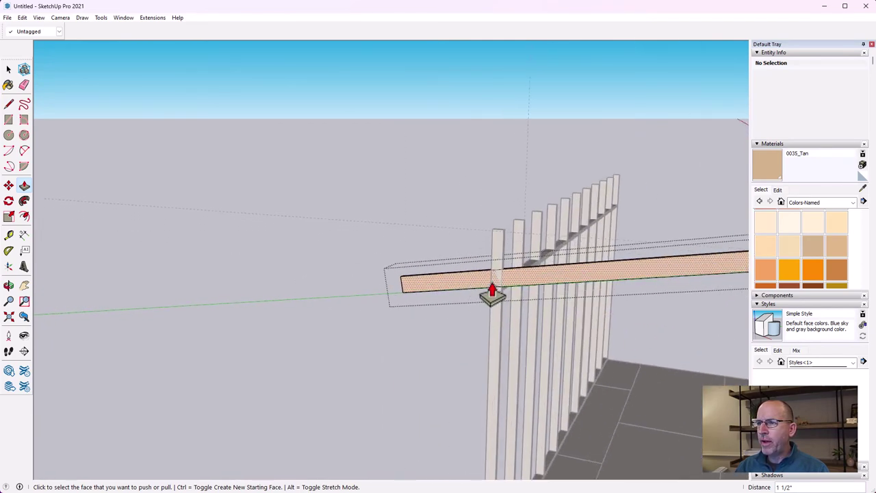
click(9, 285)
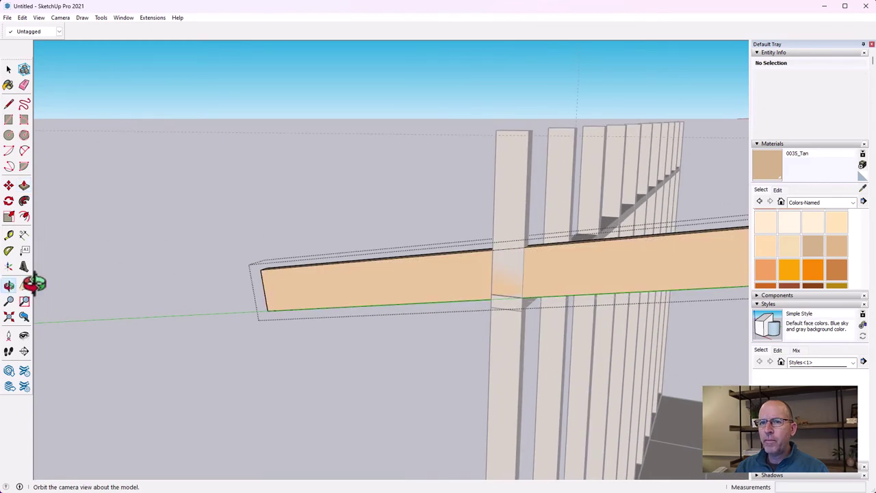
Step: Select all ten studs of the front wall
drag(35, 281, 696, 293)
scroll(696, 293, down, 5)
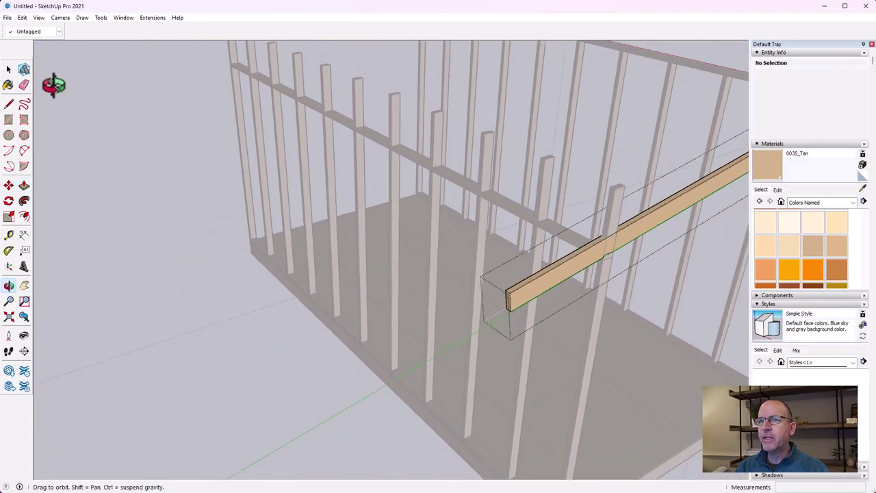
click(9, 69)
click(244, 141)
shift+click(265, 150)
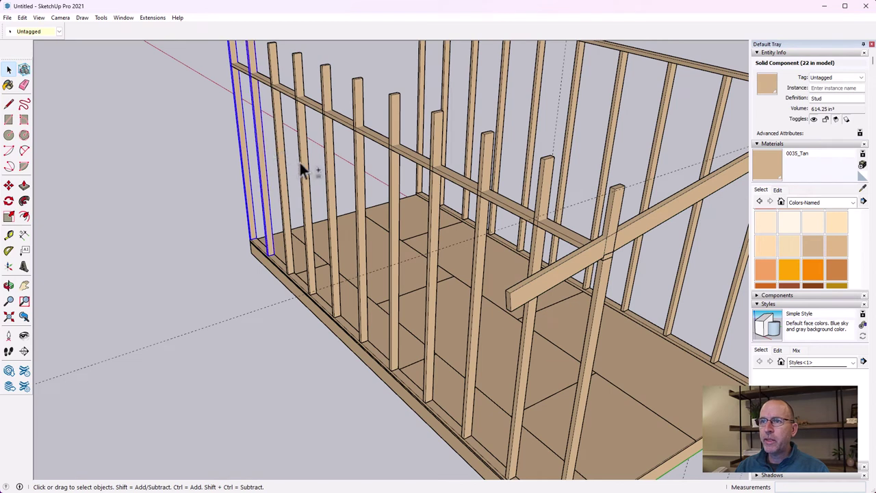
shift+click(281, 157)
shift+click(302, 163)
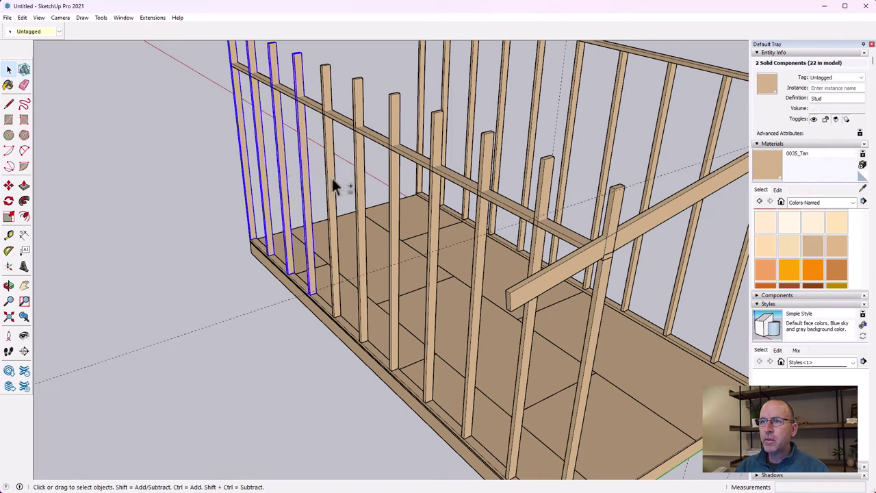
shift+click(361, 209)
shift+click(395, 214)
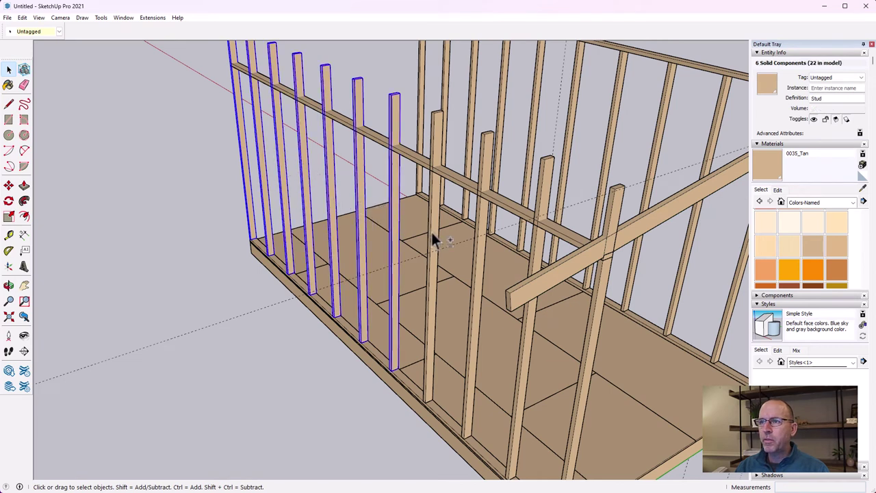
shift+click(432, 230)
shift+click(479, 259)
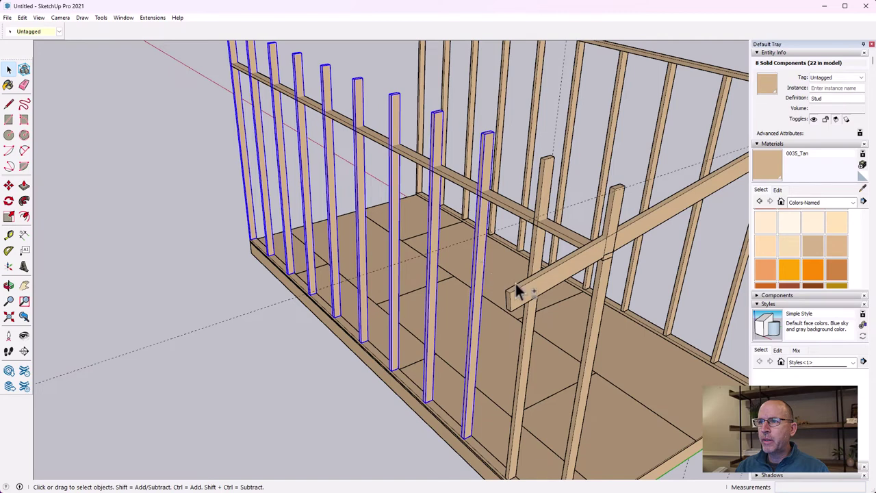
shift+click(595, 306)
shift+click(538, 253)
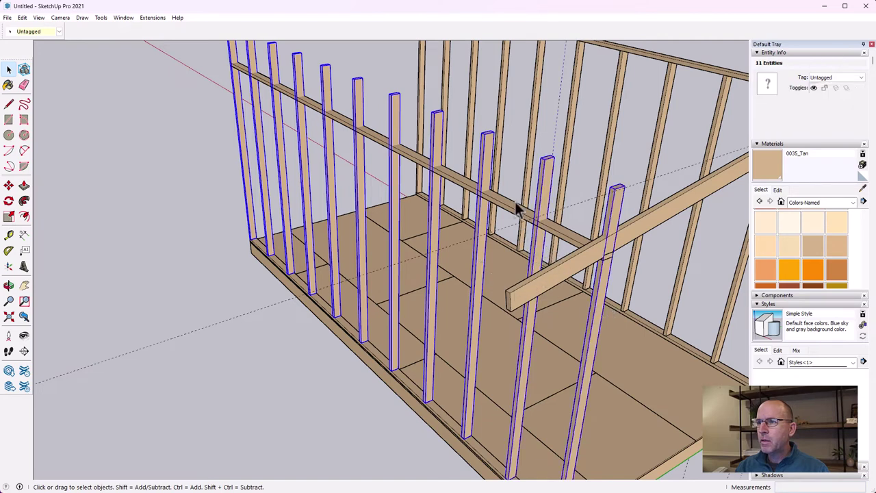
right_click(548, 190)
key(Escape)
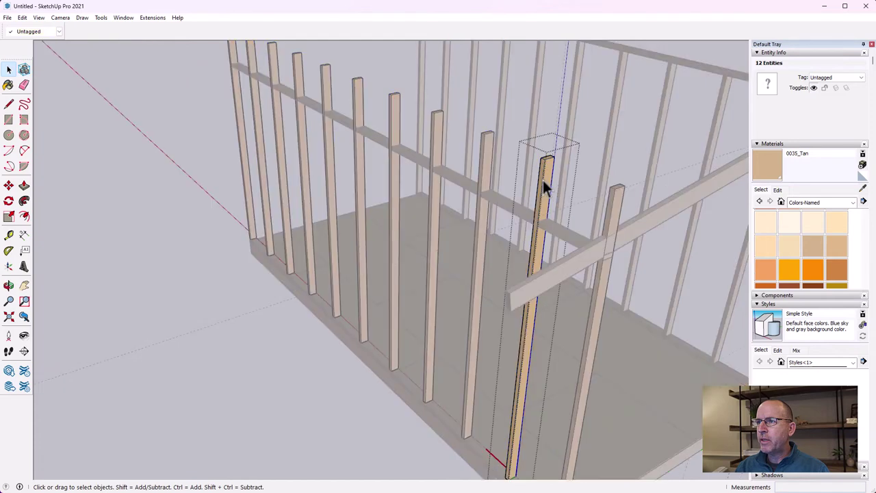
Step: Push/pull the Stud component's top down about 1' 7 7/16" to the board's underside
double_click(542, 180)
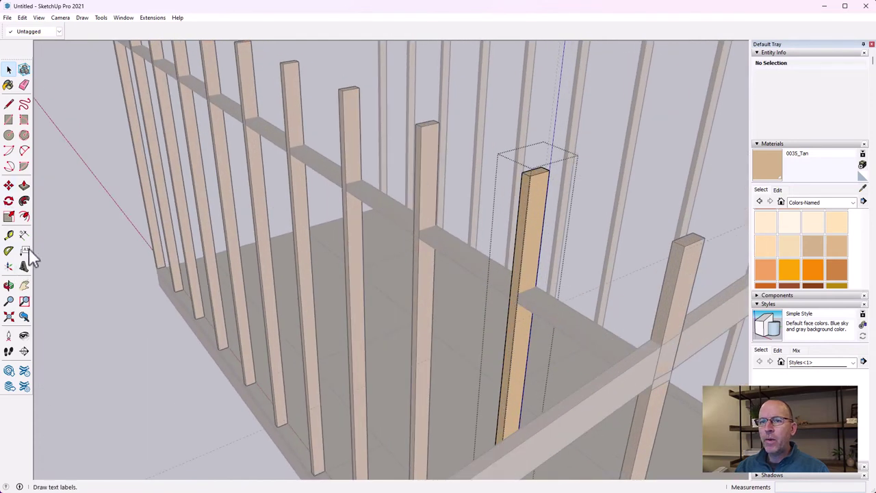
click(25, 184)
click(531, 184)
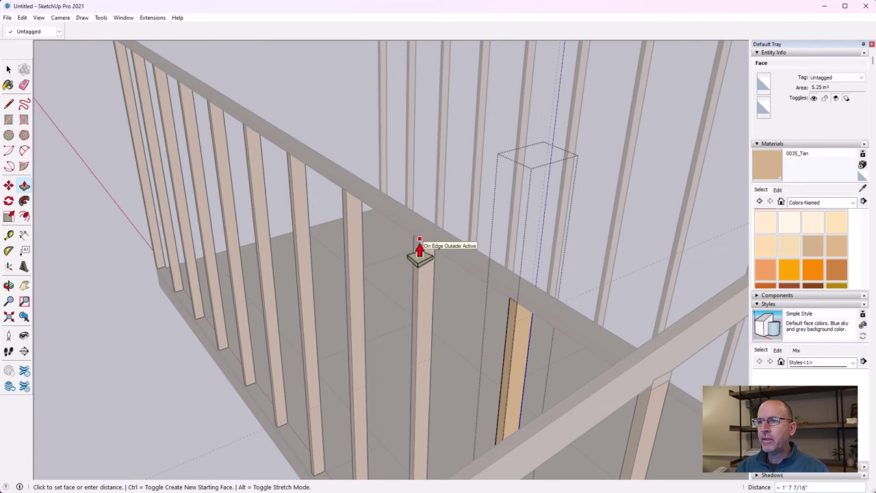
click(421, 253)
scroll(421, 253, down, 6)
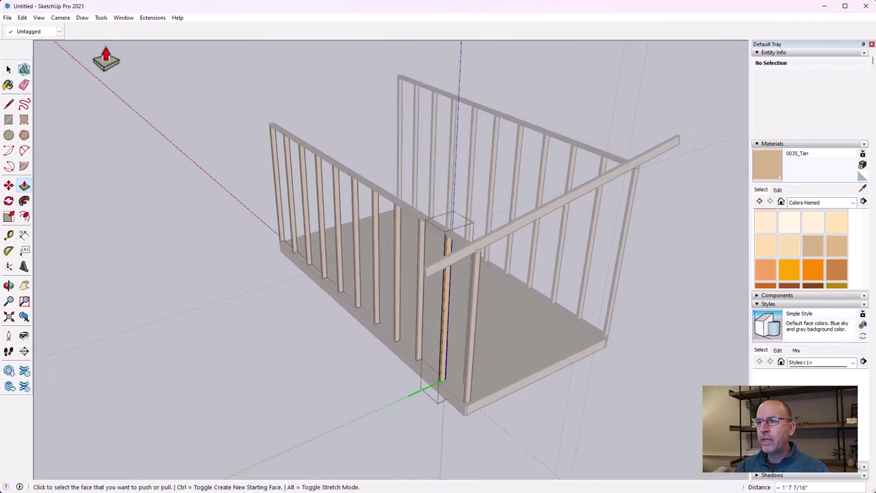
click(9, 69)
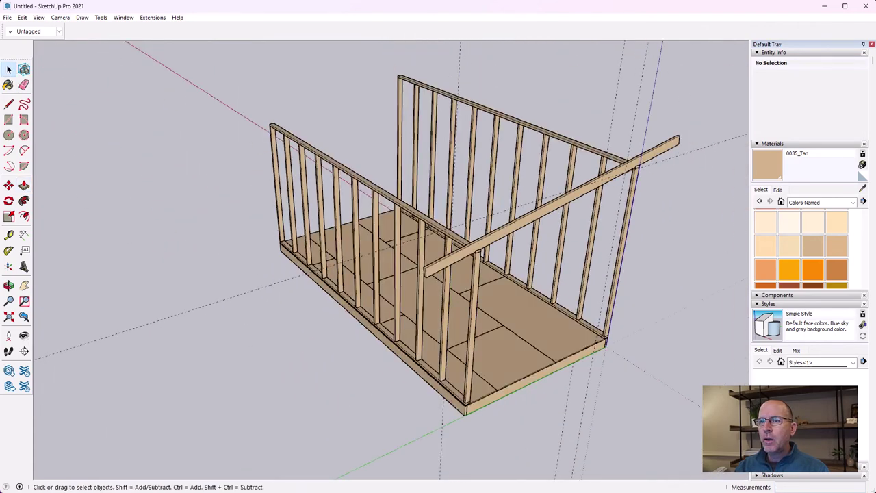
Step: Place a guide line 2 1/8" out from the corner post's edge
click(9, 285)
drag(475, 303, 471, 246)
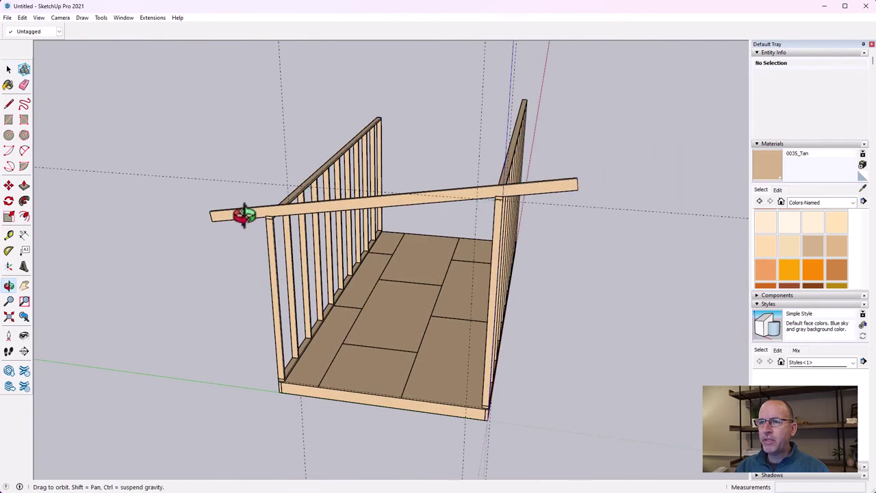
scroll(246, 215, up, 6)
scroll(253, 219, down, 3)
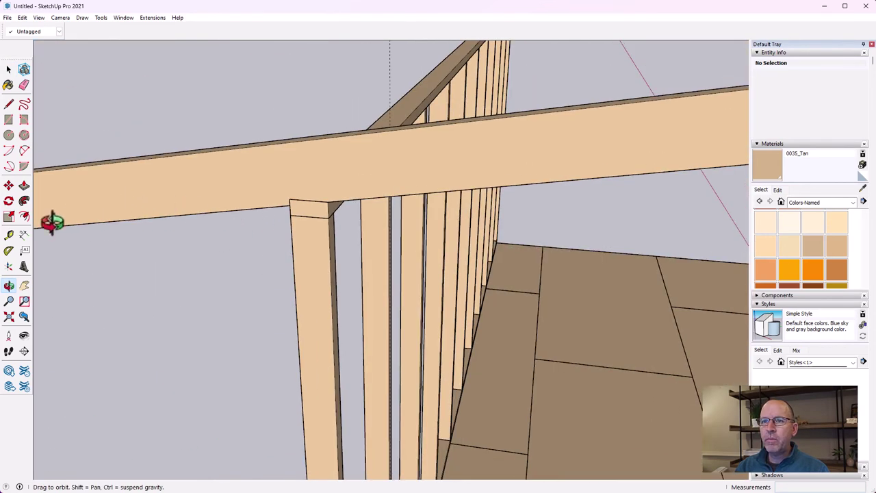
click(8, 234)
scroll(267, 235, up, 4)
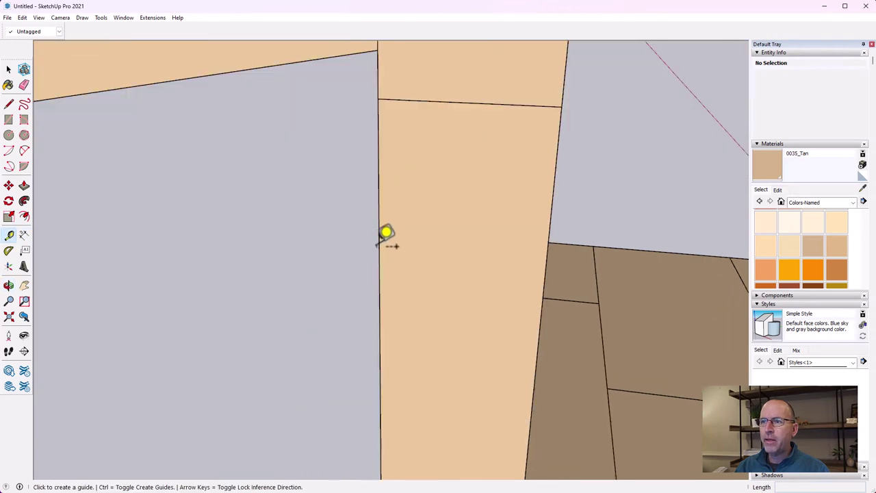
click(379, 245)
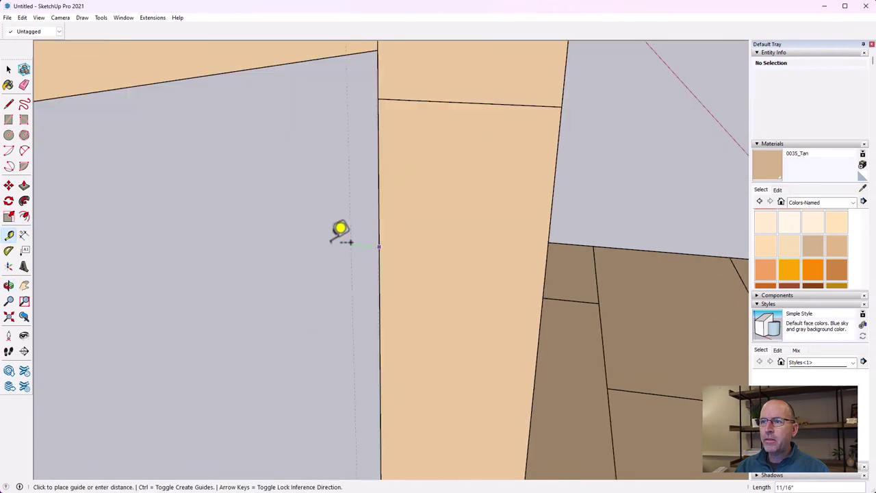
click(294, 232)
scroll(410, 246, down, 4)
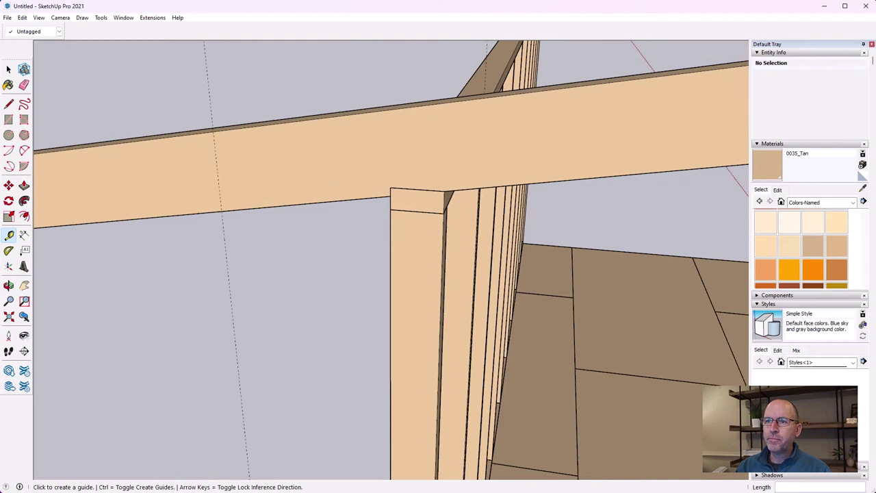
Step: Inside the board, draw a cut line from bottom to top edge at the guide
click(9, 69)
double_click(251, 146)
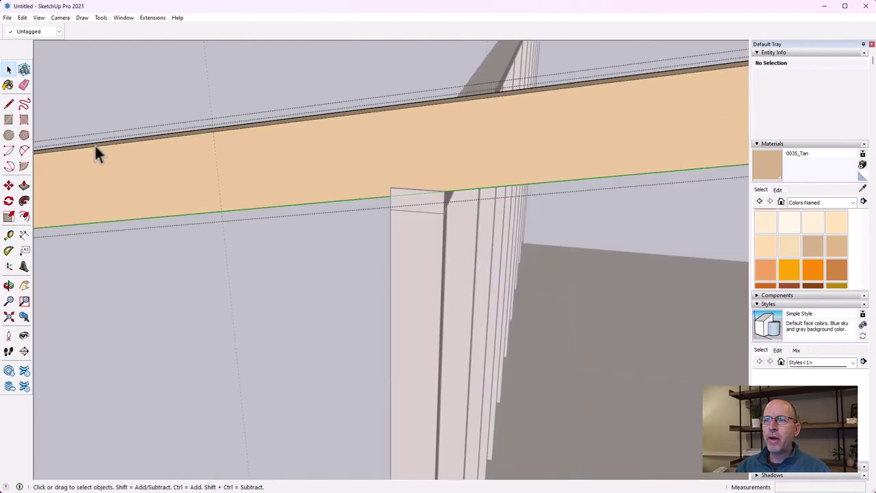
scroll(95, 147, up, 2)
click(8, 103)
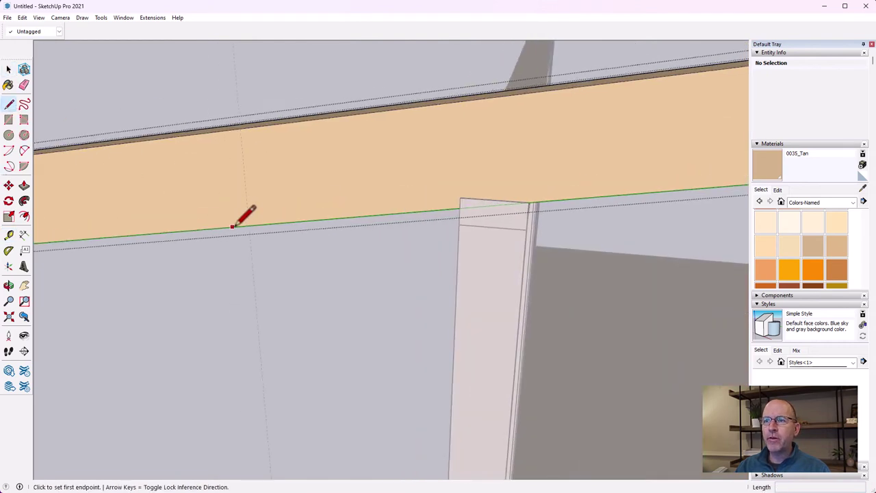
click(246, 225)
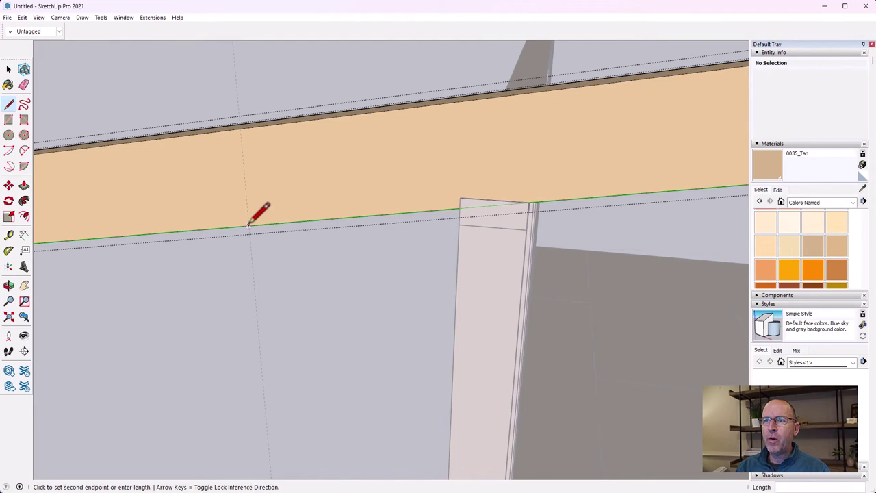
click(242, 123)
Step: Push/pull away the board's end section past the cut line
click(24, 184)
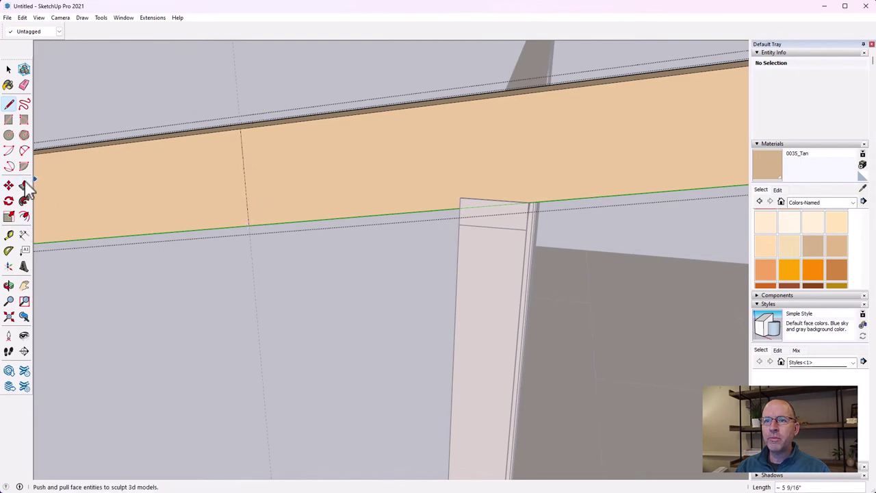
click(176, 226)
click(194, 176)
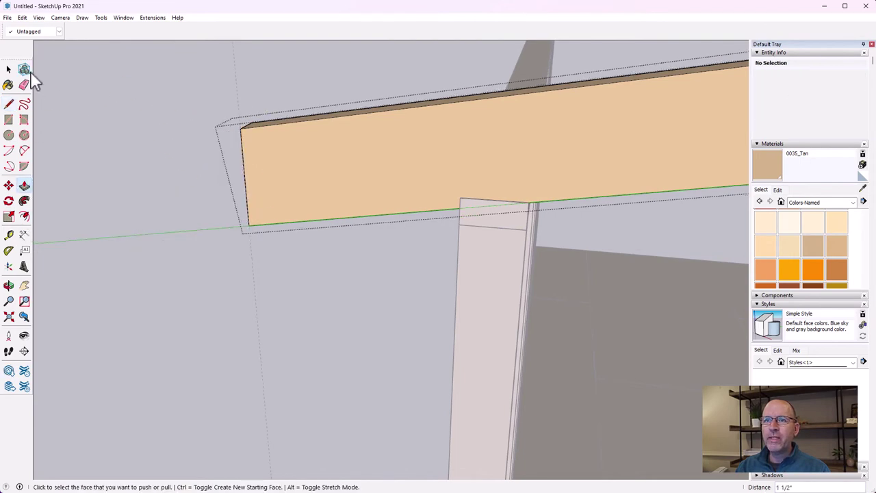
click(8, 69)
scroll(160, 181, down, 1)
scroll(153, 176, down, 4)
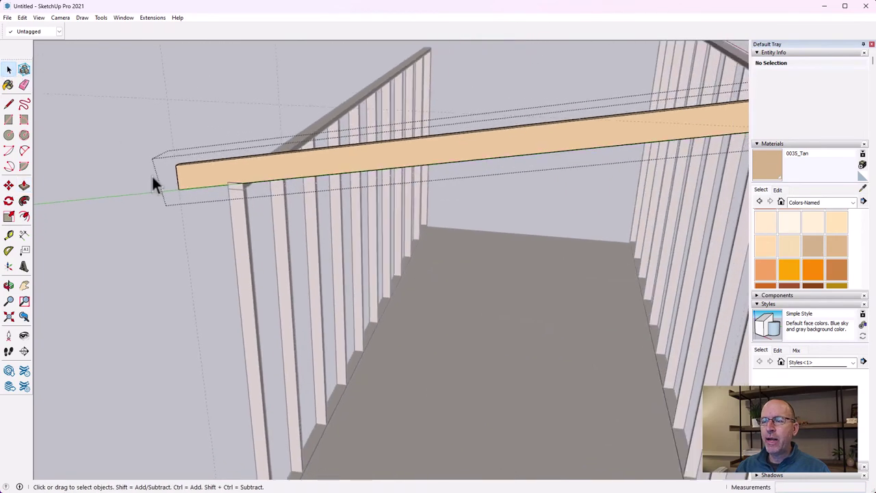
Step: Close the board edit and place a guide 18 inches from the post corner
scroll(474, 181, down, 1)
scroll(608, 141, up, 3)
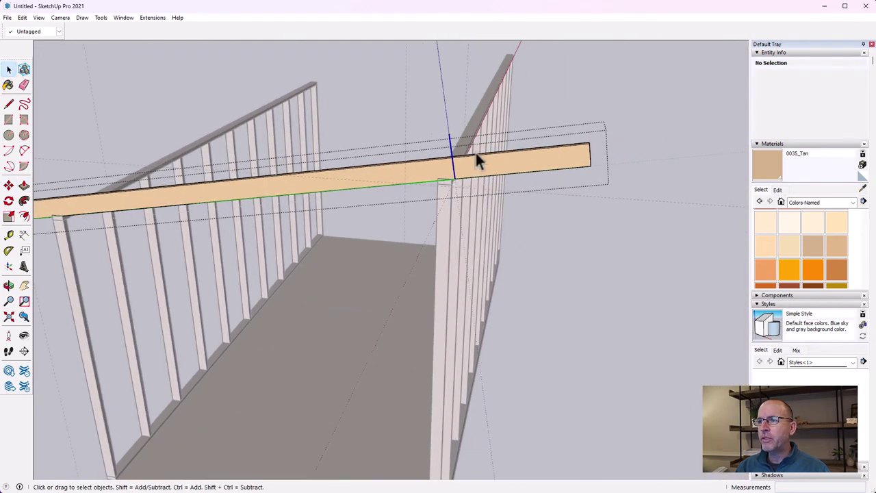
click(667, 259)
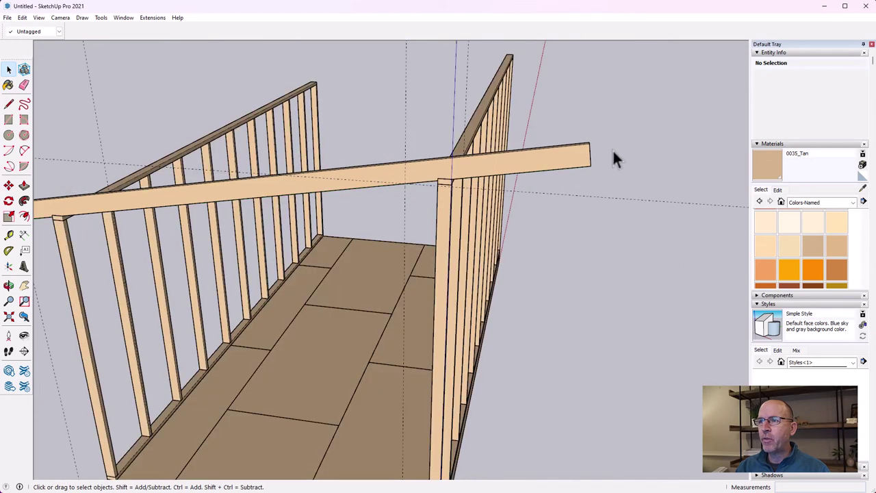
scroll(566, 179, up, 2)
scroll(309, 250, up, 3)
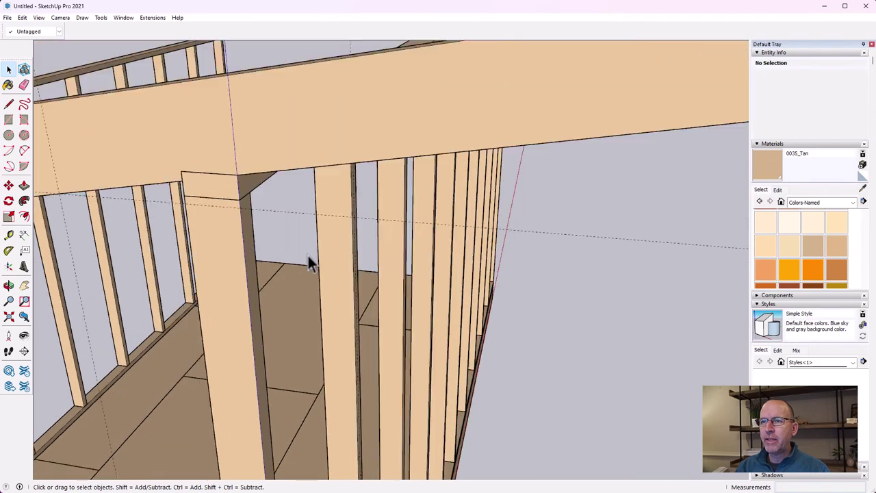
scroll(309, 256, down, 2)
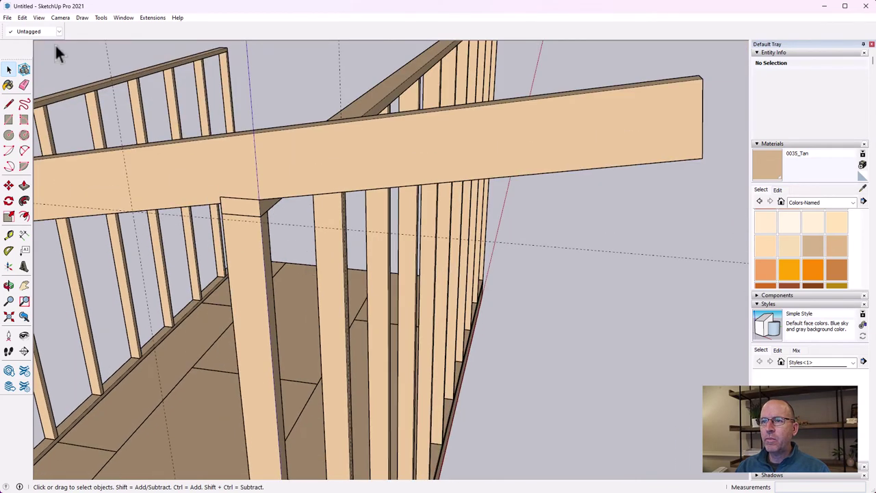
click(8, 234)
click(265, 275)
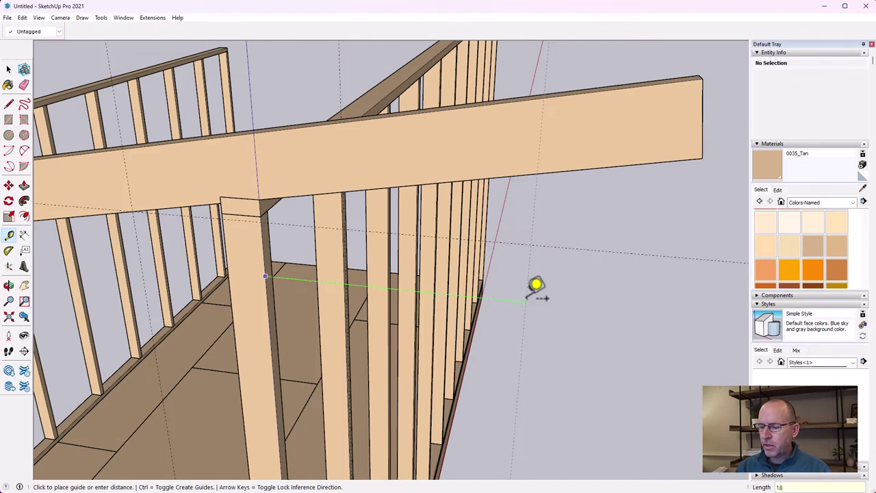
key(Return)
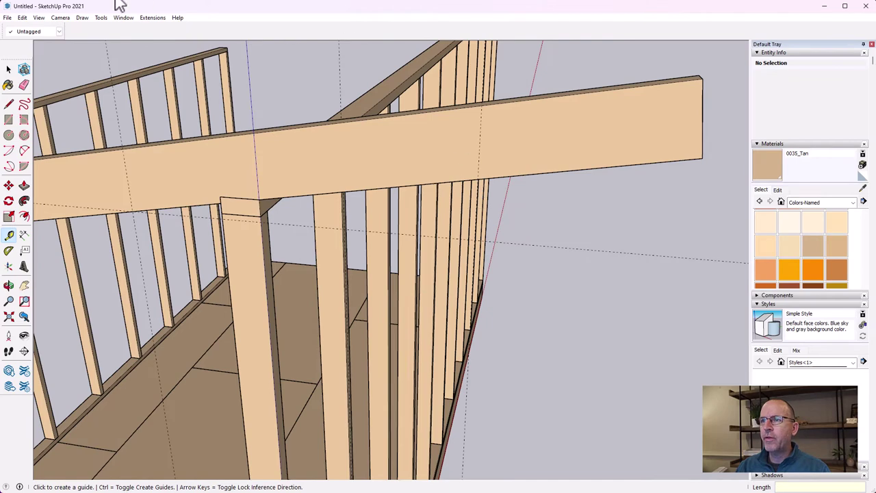
Step: Inside the beam group, draw a vertical cut line across the beam face at the guide
click(8, 69)
double_click(387, 139)
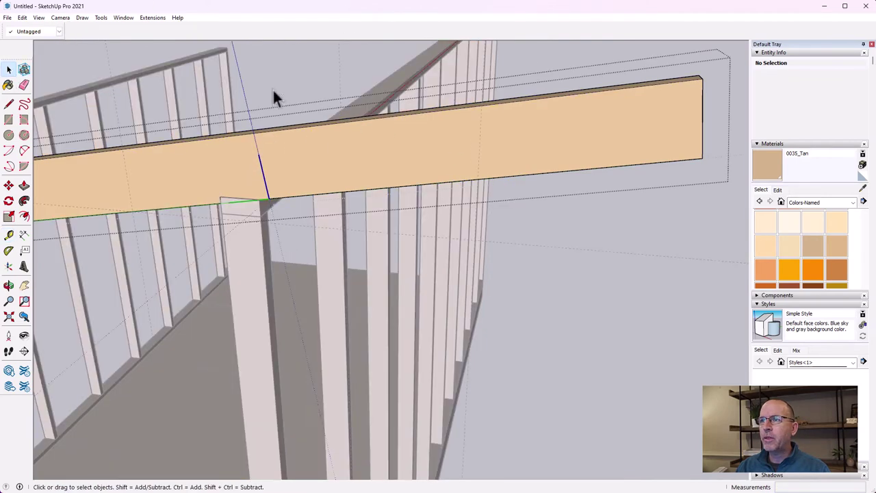
click(8, 103)
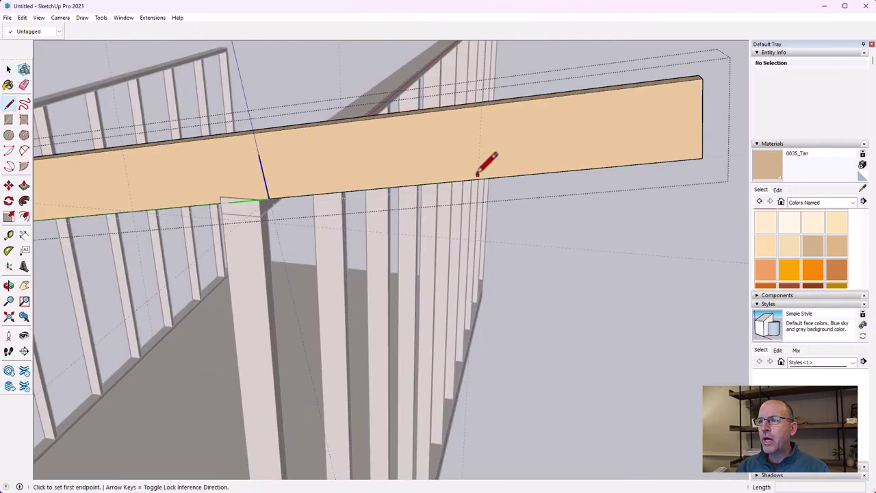
mouse_move(478, 176)
middle_down()
mouse_move(486, 95)
mouse_move(487, 159)
mouse_move(472, 173)
mouse_move(478, 238)
middle_up()
scroll(478, 238, up, 6)
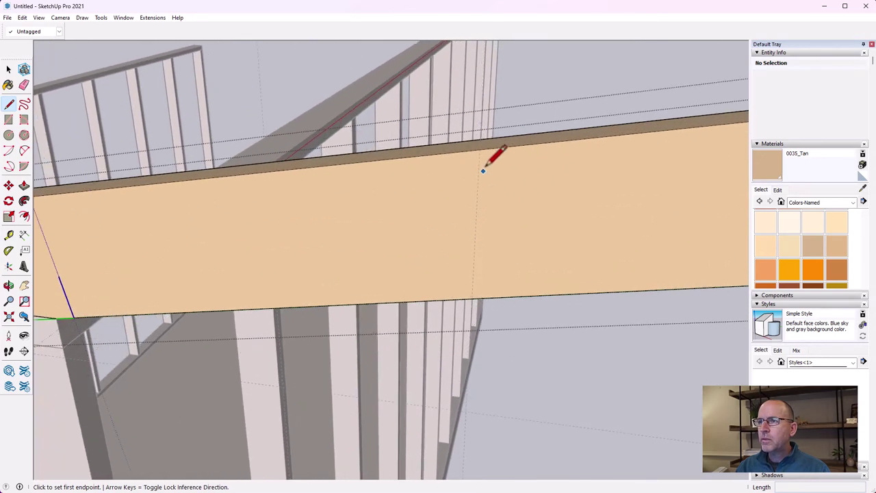
click(479, 148)
click(473, 296)
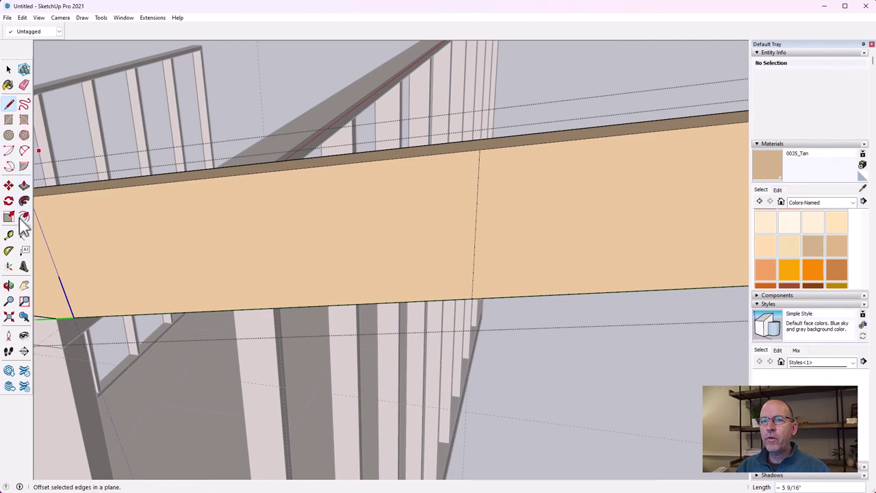
Step: Push the beam section right of the cut line back 1 1/2 inches
click(24, 184)
click(503, 218)
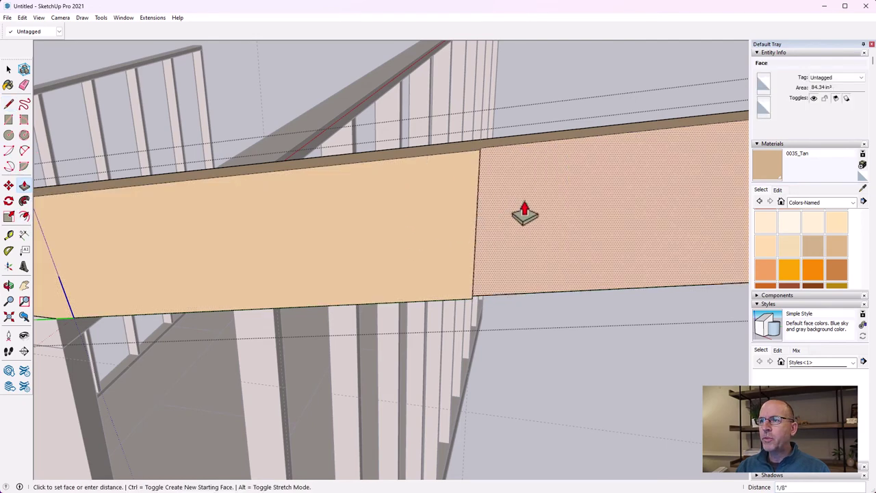
click(532, 191)
middle_drag(525, 192, 431, 187)
click(8, 69)
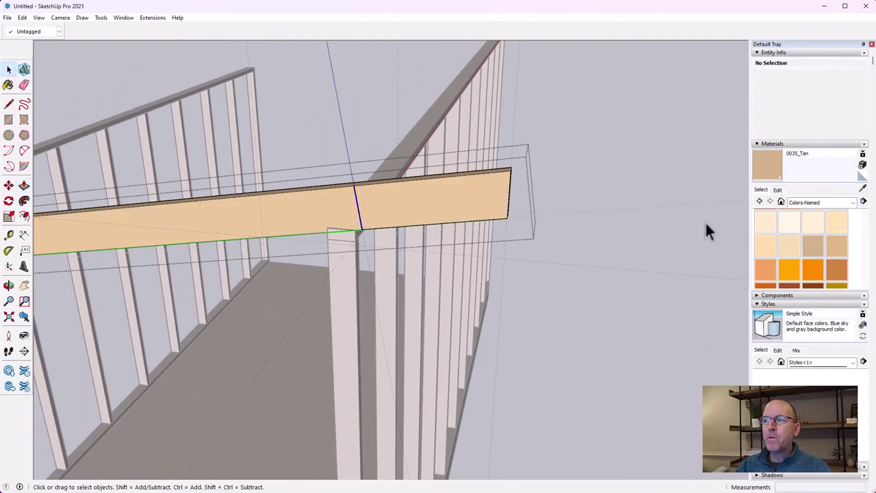
Step: Orbit, pan and zoom to frame the end rafter above the front wall's top plate
scroll(589, 233, down, 10)
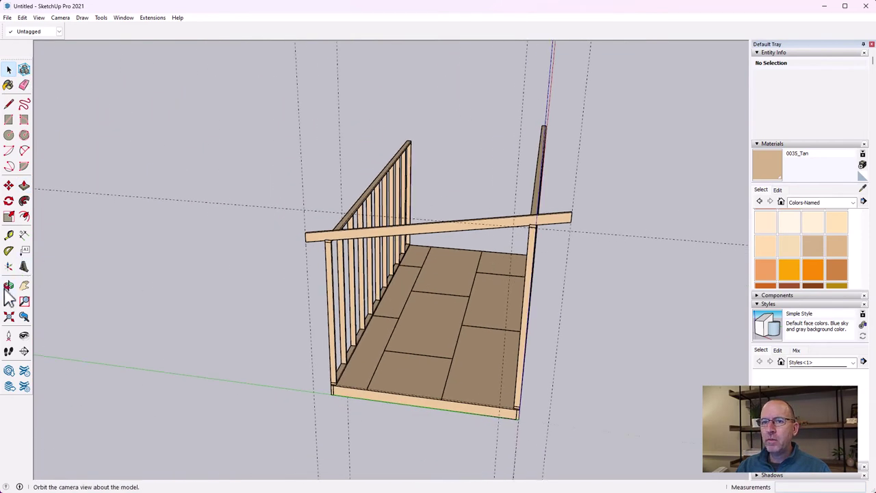
click(8, 285)
drag(254, 249, 477, 108)
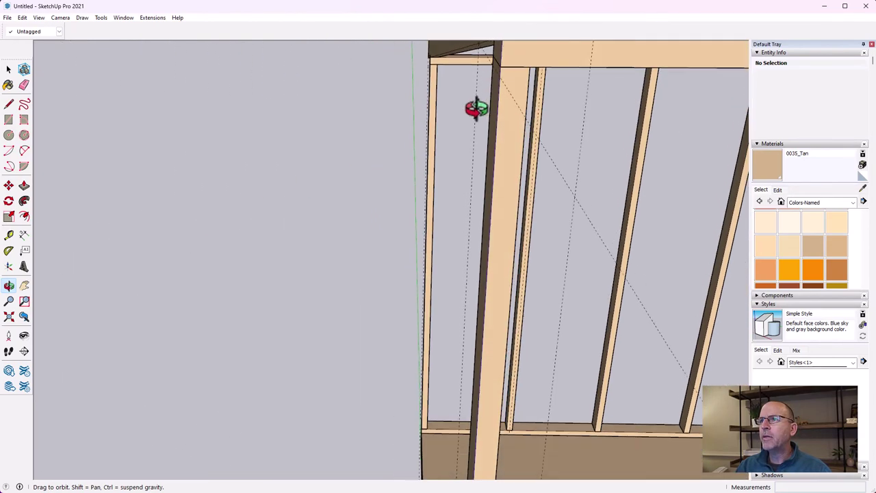
click(24, 286)
drag(471, 88, 390, 145)
click(8, 286)
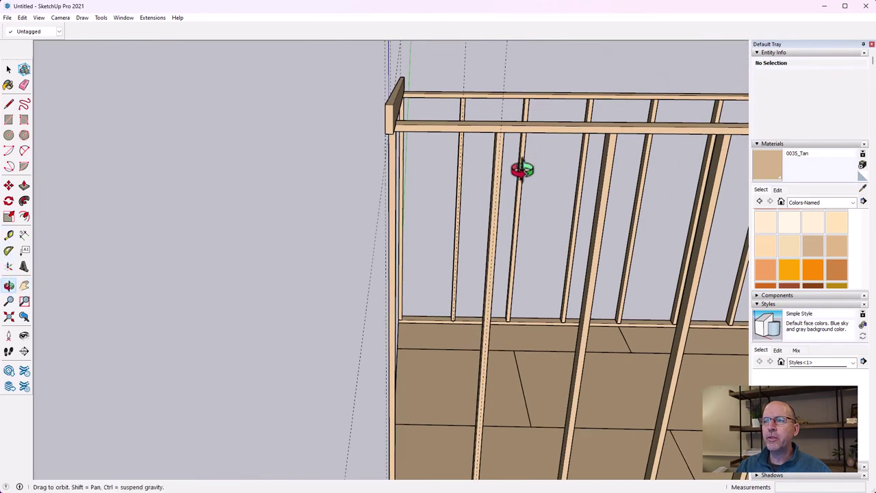
drag(520, 168, 441, 217)
click(8, 70)
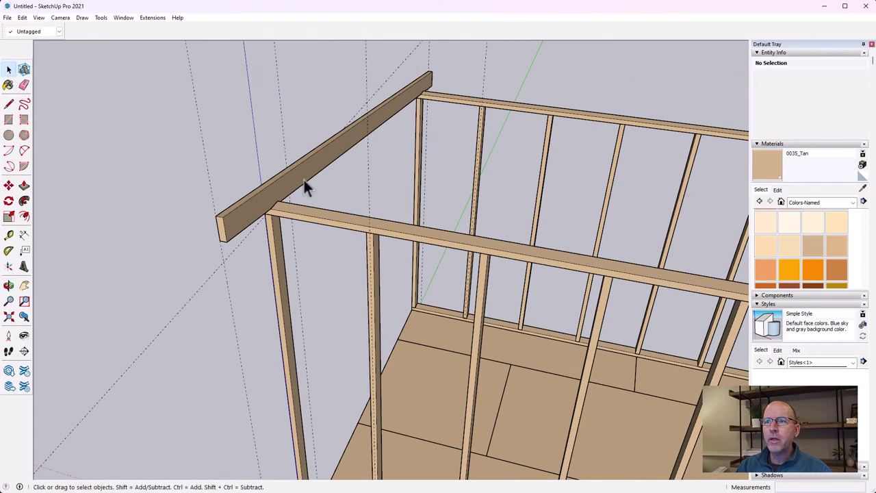
scroll(420, 213, up, 3)
scroll(399, 214, down, 1)
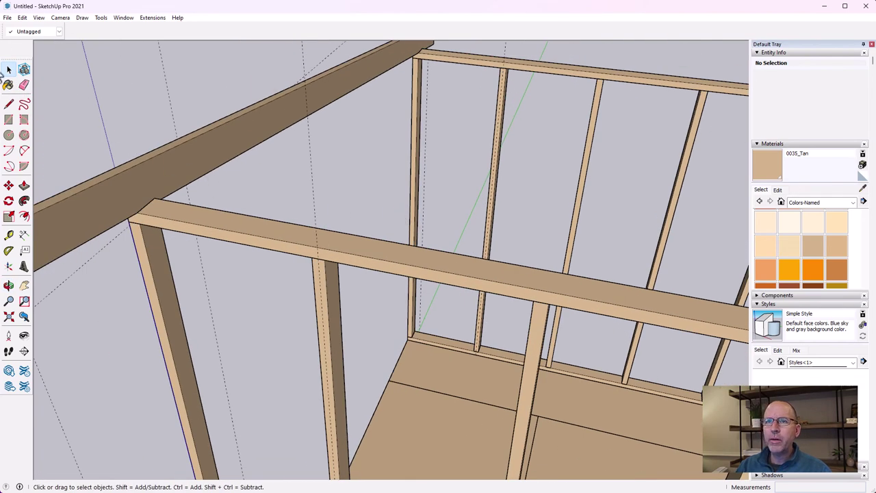
Step: Paste a copy of the Rafter and slide it along the red axis above a plate stud
click(160, 166)
scroll(164, 165, down, 1)
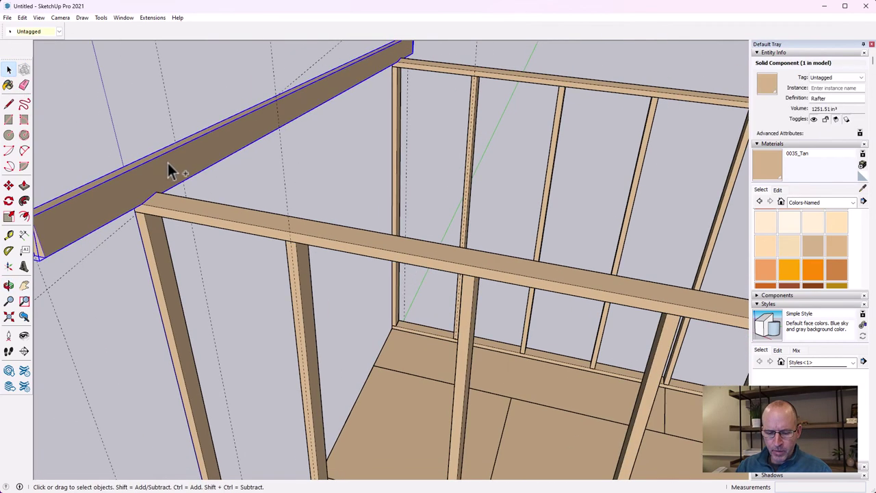
key(ctrl+c)
key(ctrl+v)
scroll(406, 196, down, 3)
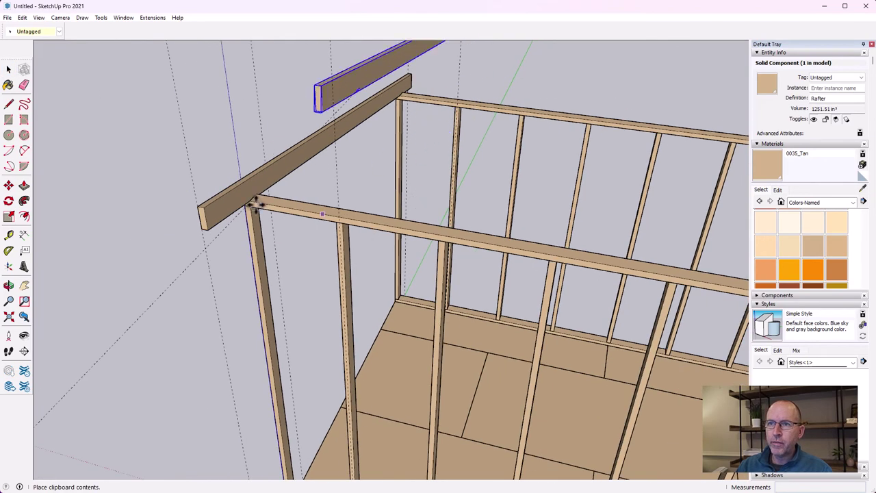
click(187, 221)
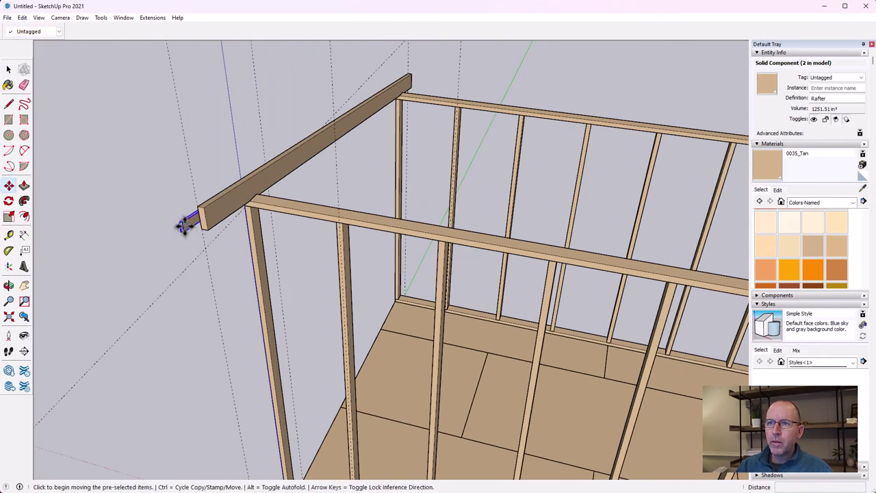
click(191, 220)
scroll(209, 208, up, 2)
click(202, 212)
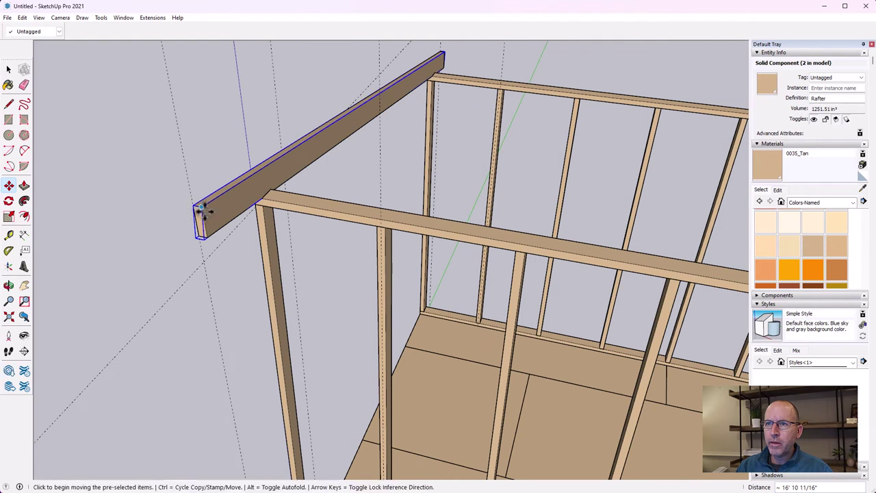
click(202, 207)
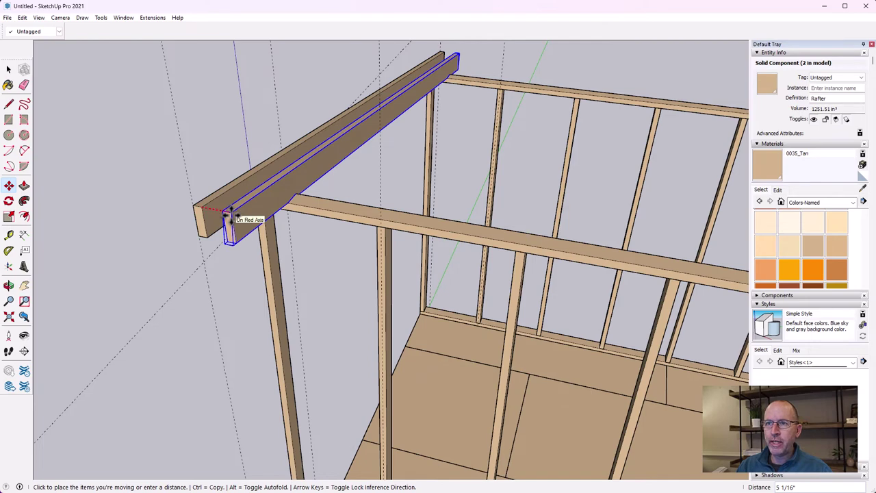
click(248, 307)
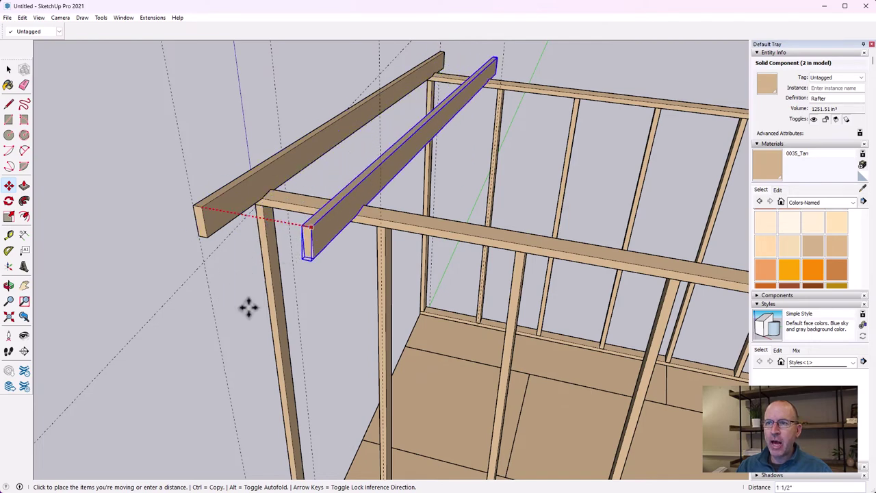
click(291, 217)
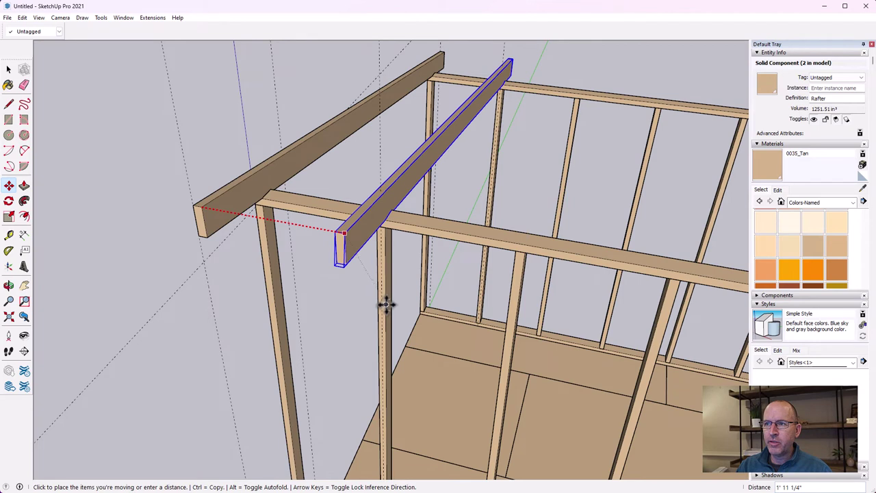
click(386, 228)
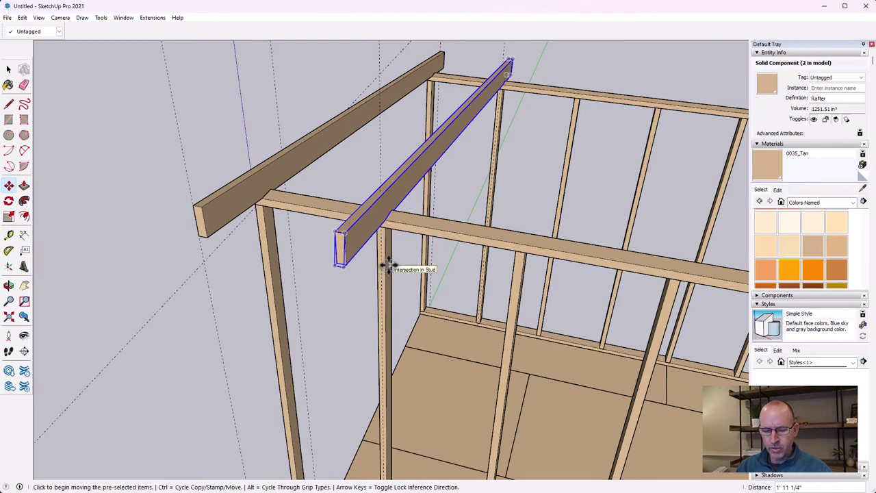
Step: Paste another rafter copy at the middle rafter's end to slide along the plate
key(ctrl+c)
key(ctrl+v)
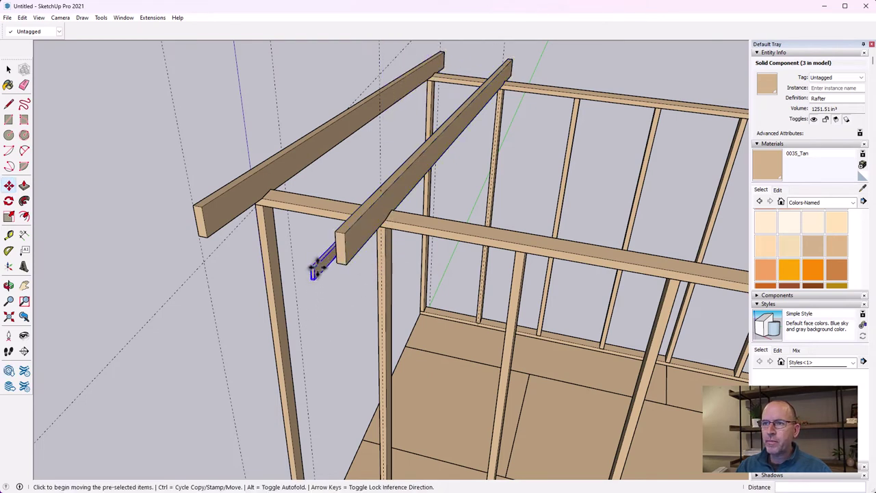
click(336, 239)
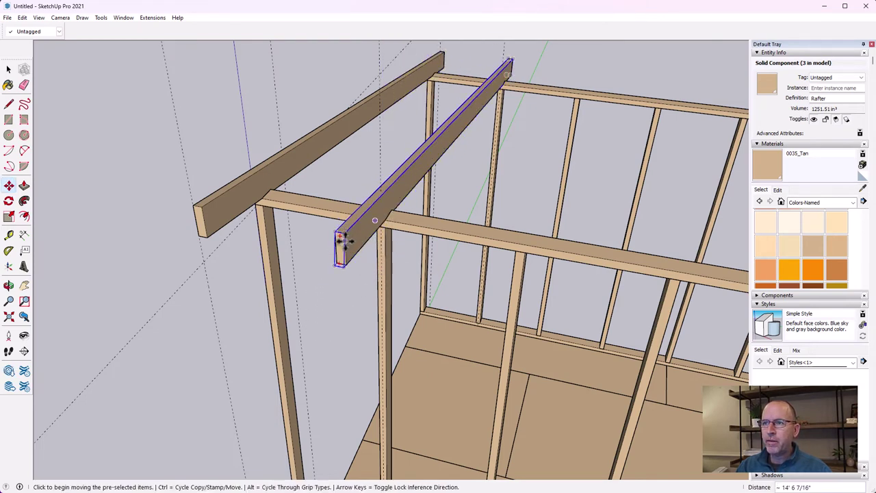
click(341, 239)
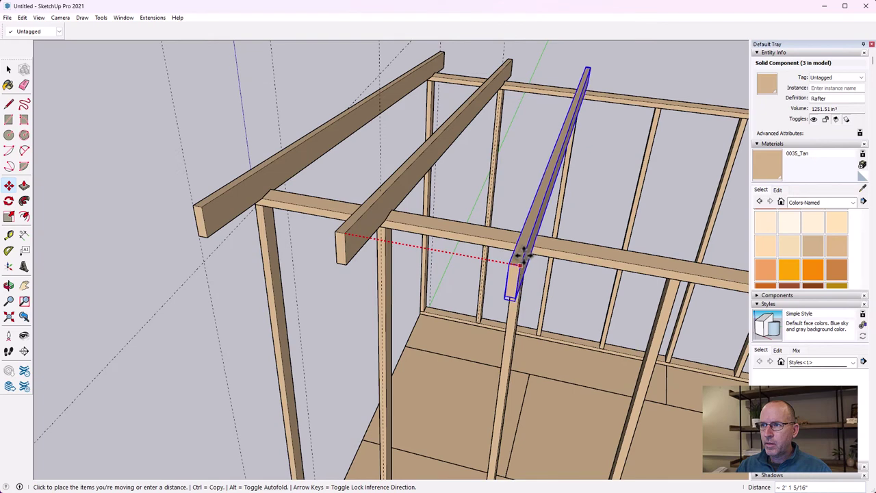
scroll(522, 255, up, 3)
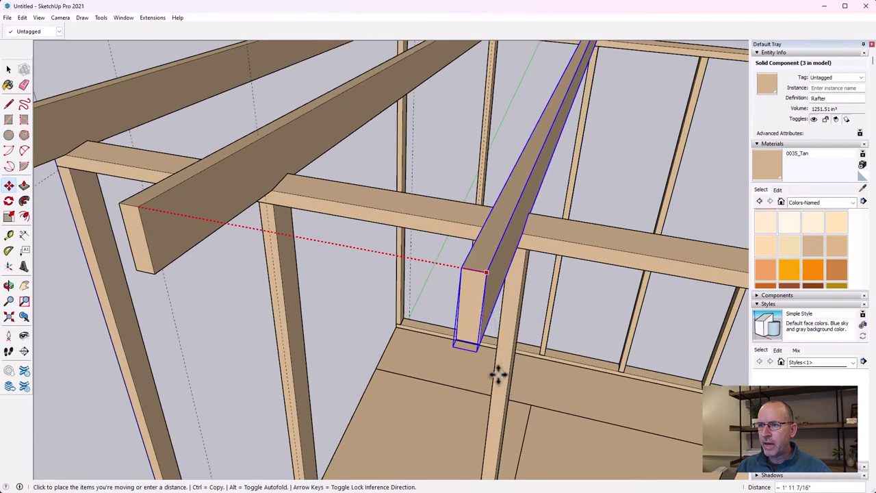
click(10, 290)
drag(415, 332, 524, 319)
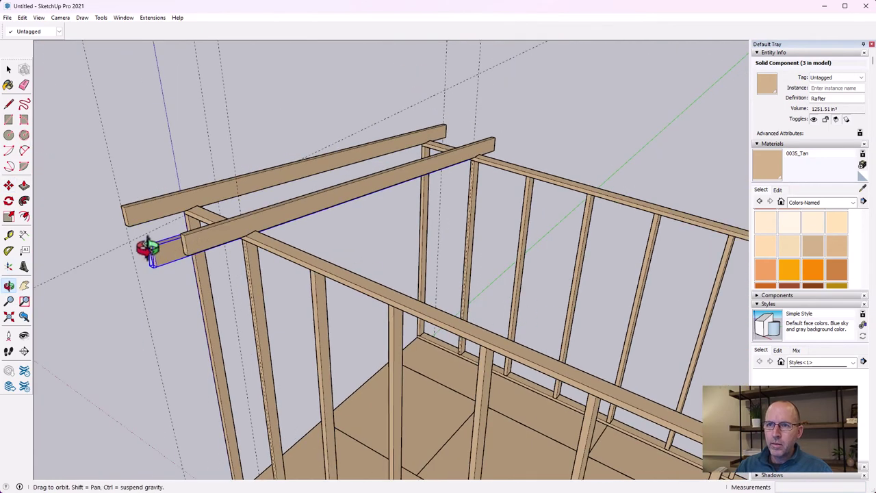
Step: Move a rafter farther along the front top plate
click(9, 69)
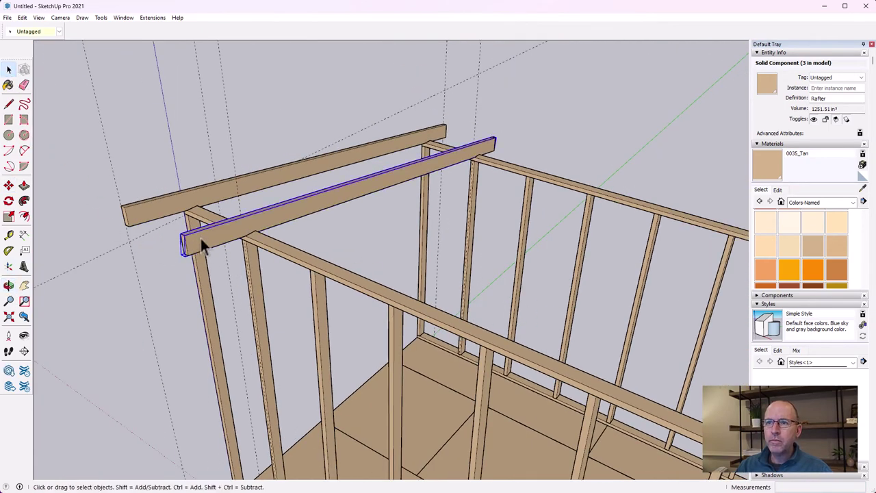
click(8, 185)
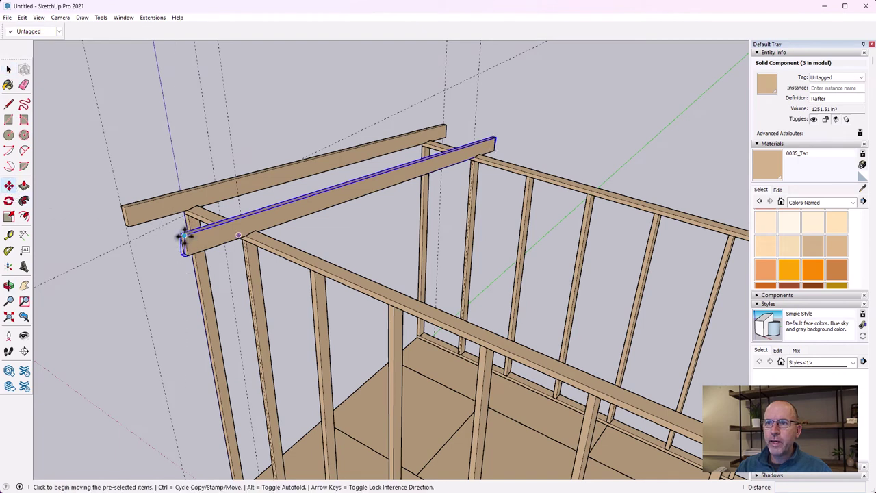
click(184, 236)
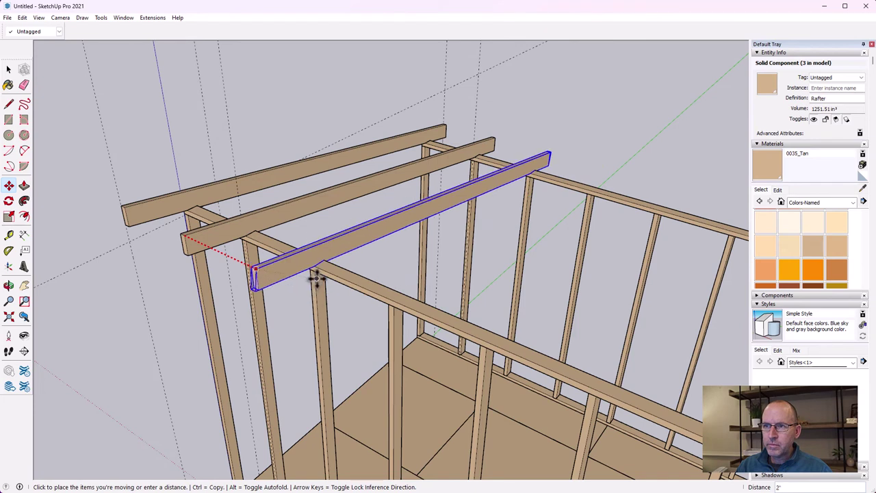
click(313, 272)
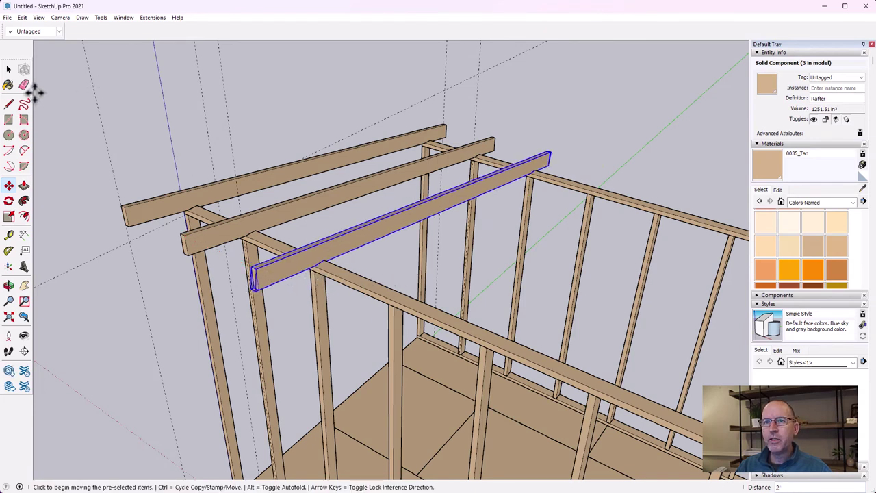
Step: Paste copies of the middle and front rafters and move them 24 inches along the wall top
click(8, 69)
click(147, 101)
click(242, 230)
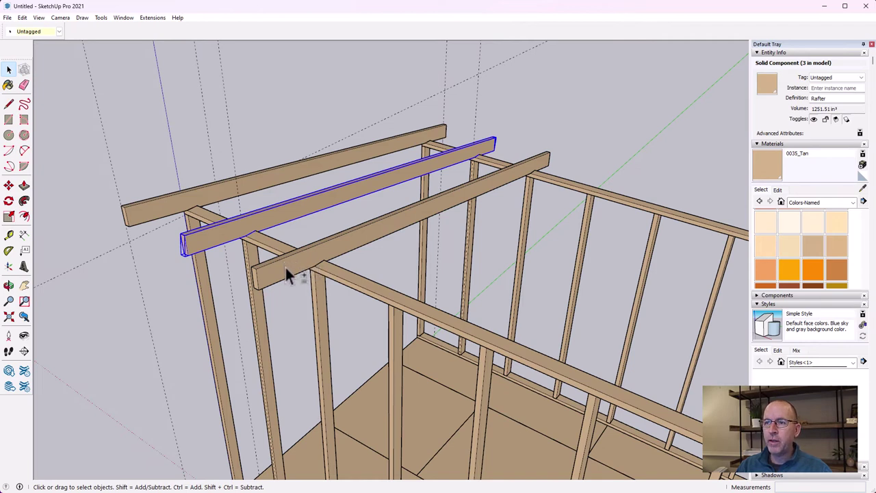
shift+click(286, 267)
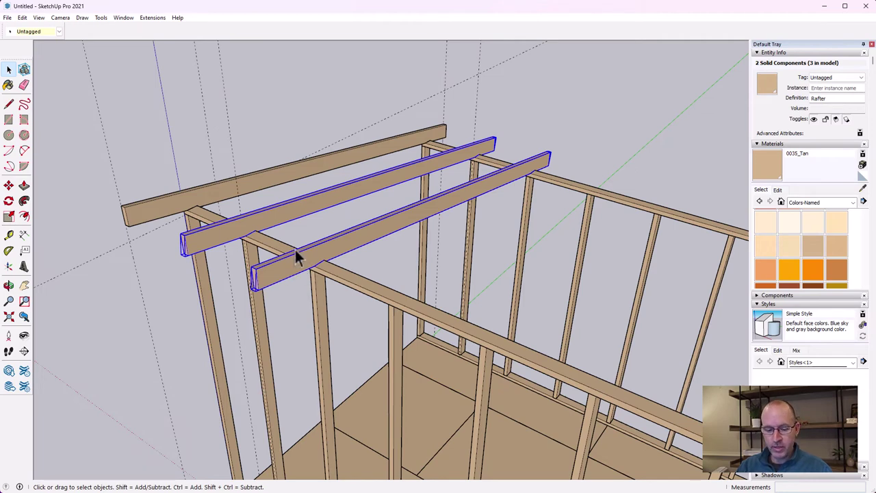
key(ctrl+v)
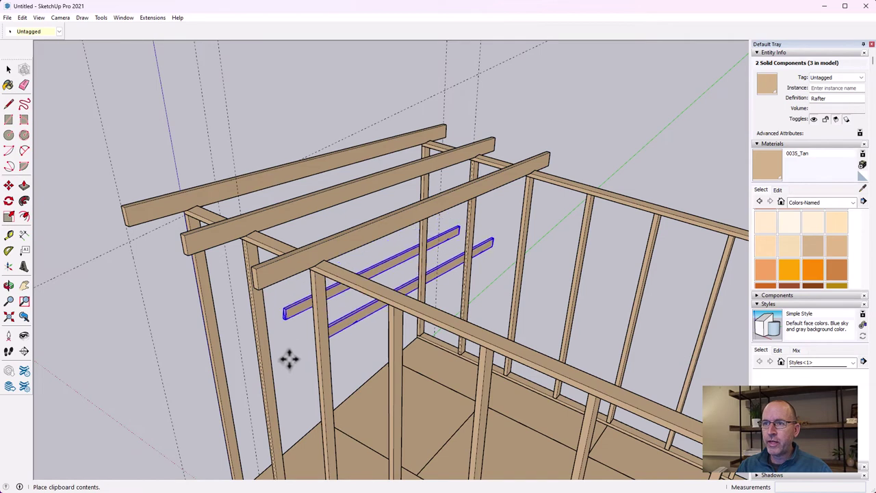
click(257, 275)
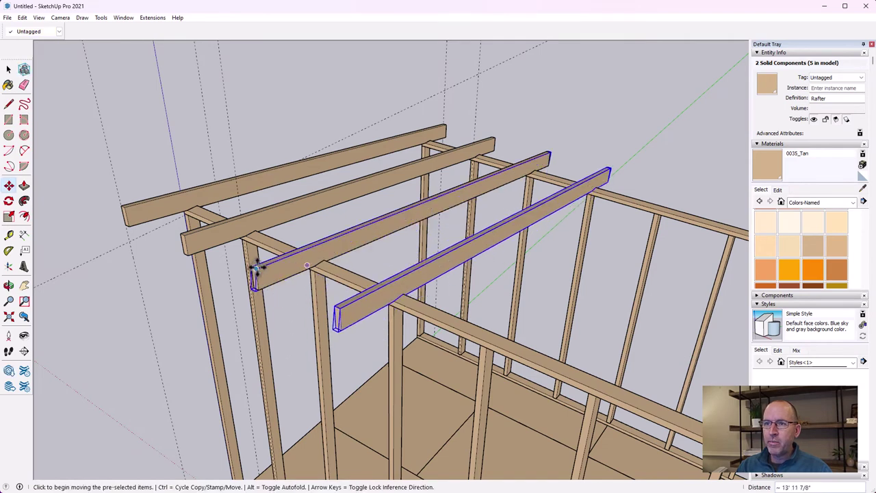
click(260, 274)
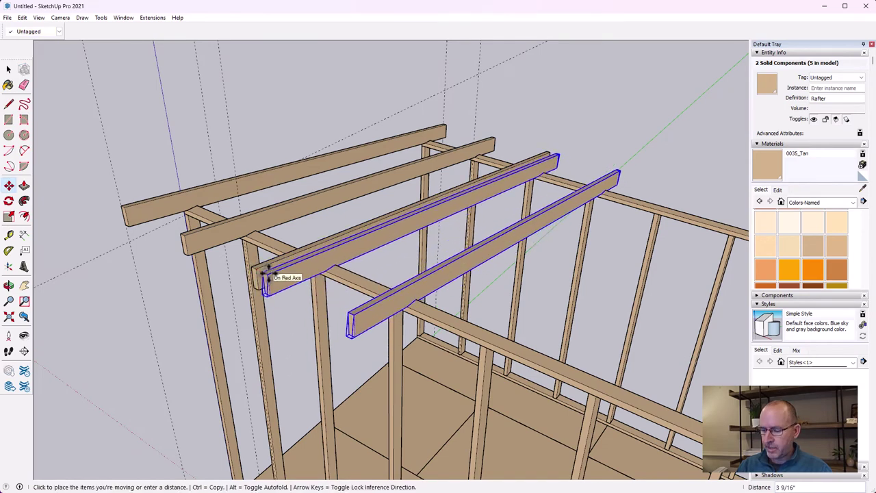
text(24)
key(Return)
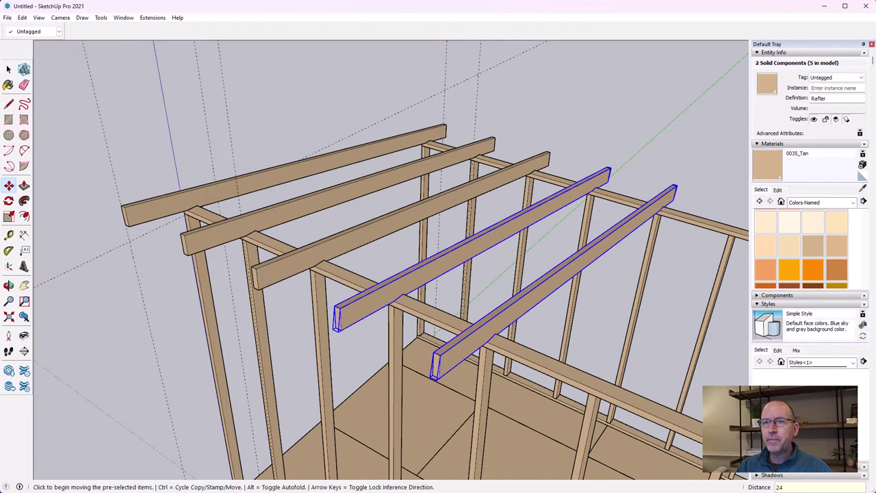
key(space)
click(305, 220)
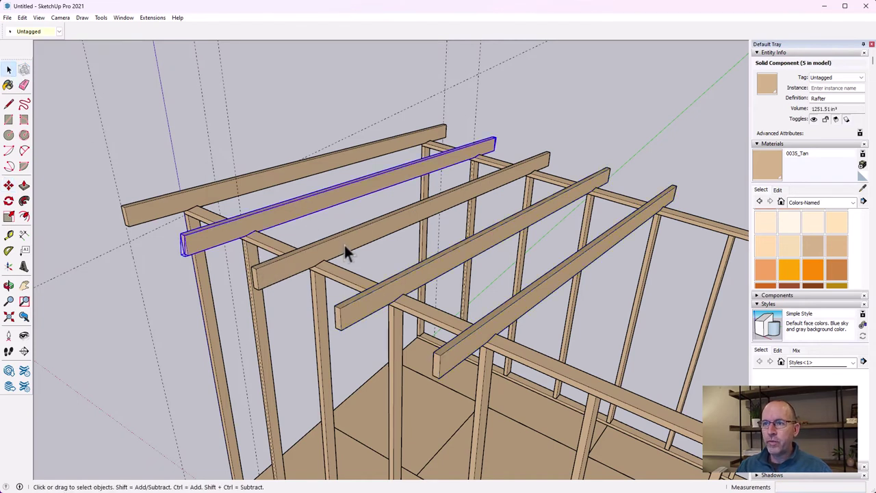
Step: Copy four rafters and move the copies 24 inches past the last rafter
ctrl+click(347, 248)
ctrl+click(419, 280)
ctrl+click(502, 322)
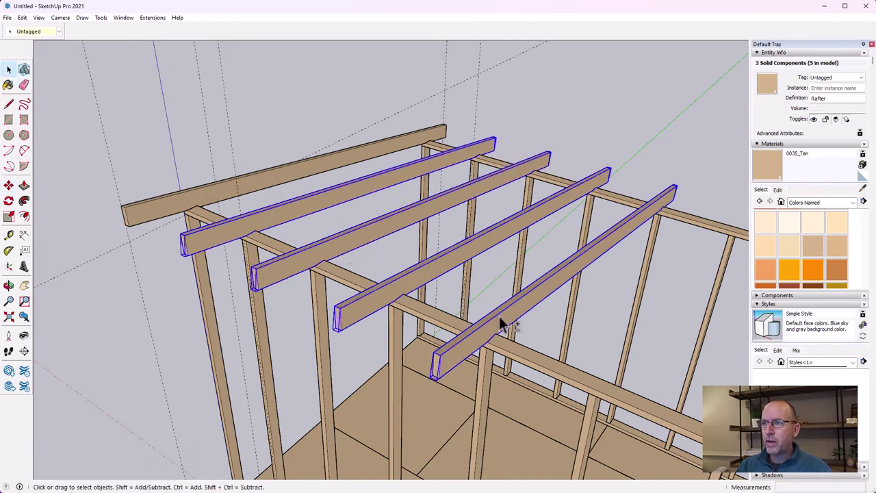
key(ctrl+c)
key(ctrl+v)
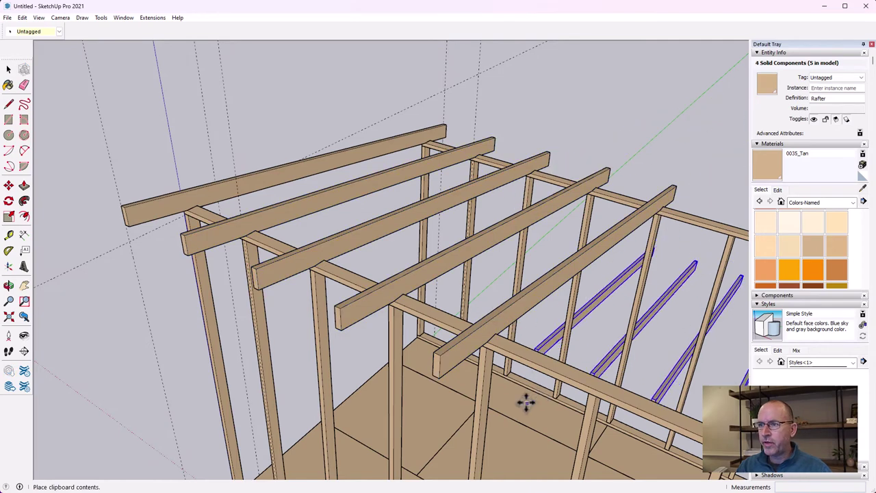
click(541, 372)
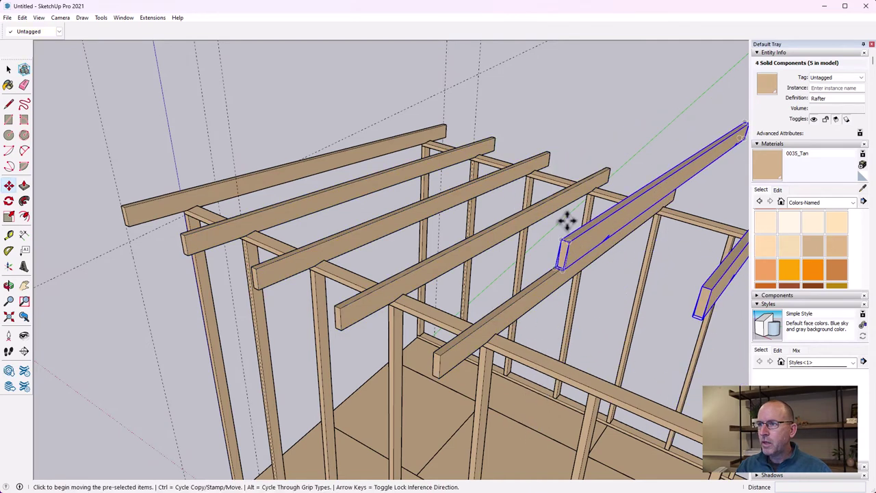
click(570, 249)
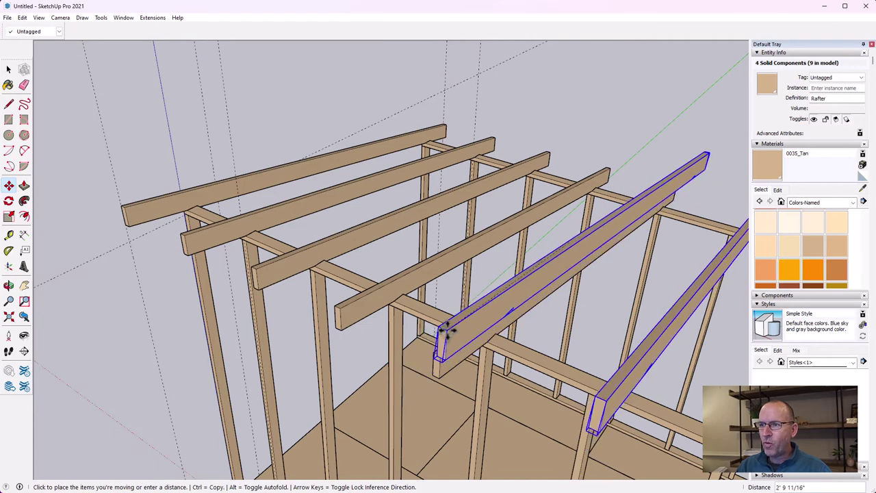
click(437, 367)
click(439, 369)
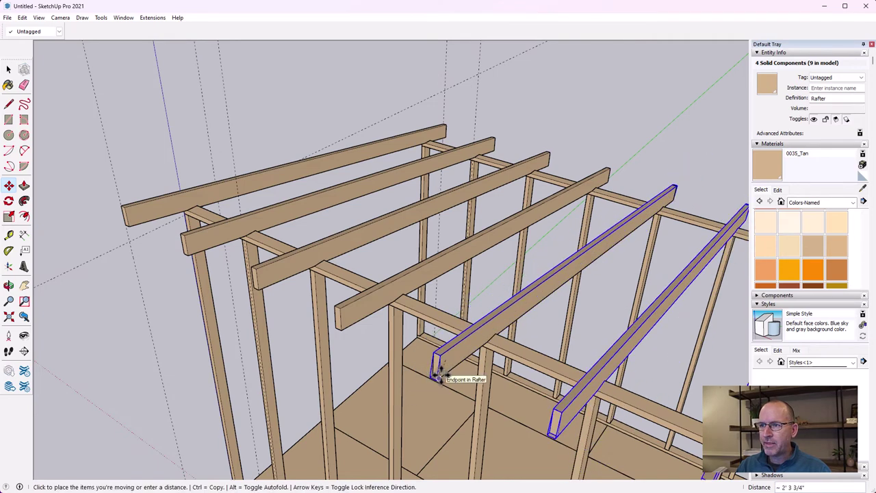
click(438, 375)
click(440, 354)
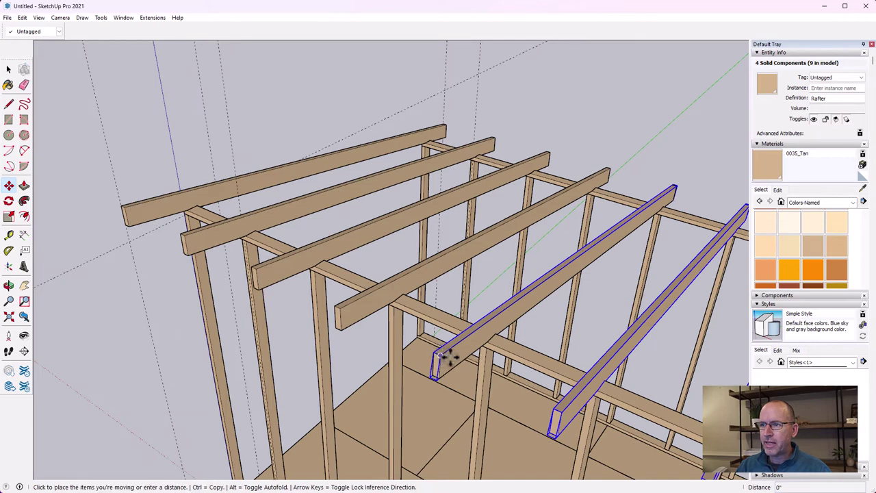
text(24)
key(Return)
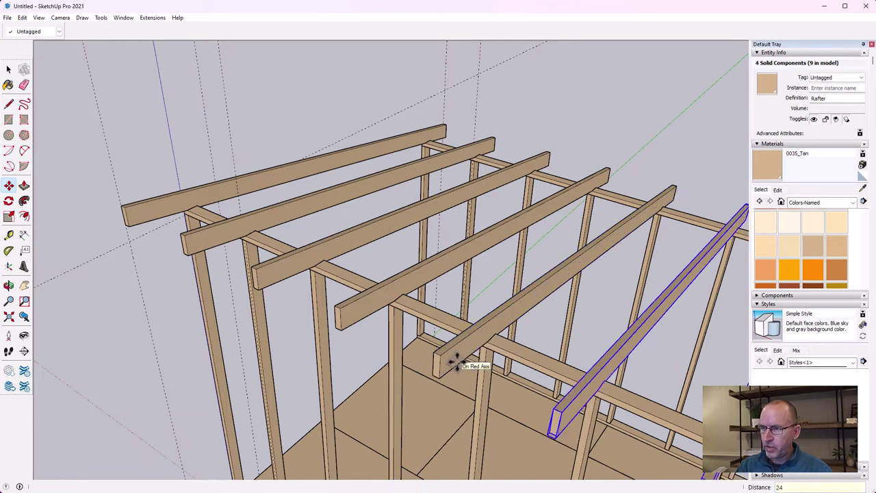
Step: Ctrl-move four more rafter copies to snap onto the previous rafter's endpoint at the frame's far end
click(23, 286)
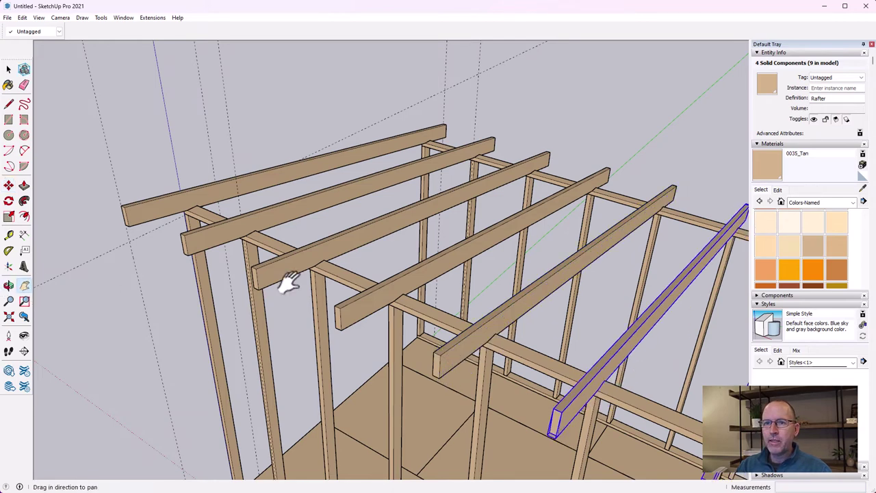
drag(288, 283, 352, 298)
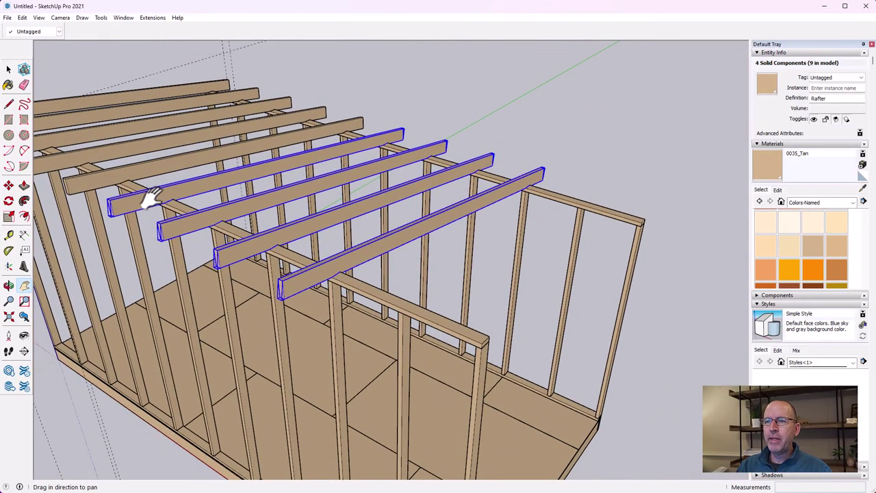
click(8, 69)
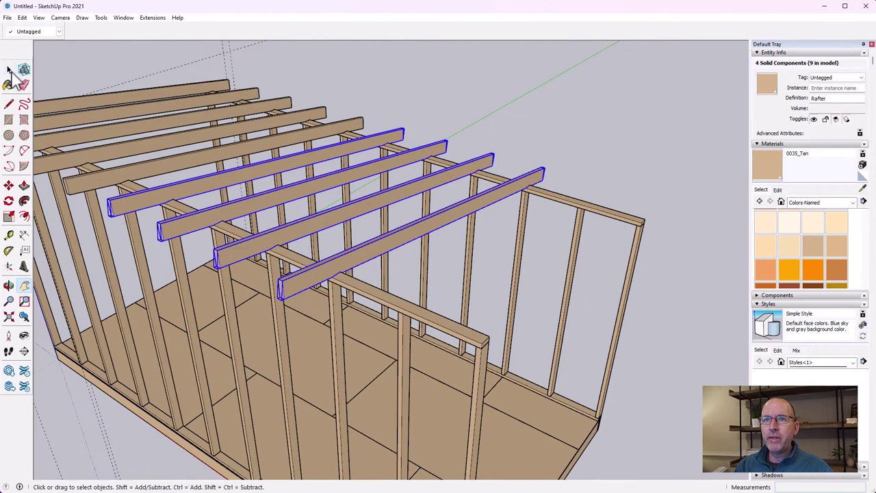
key(m)
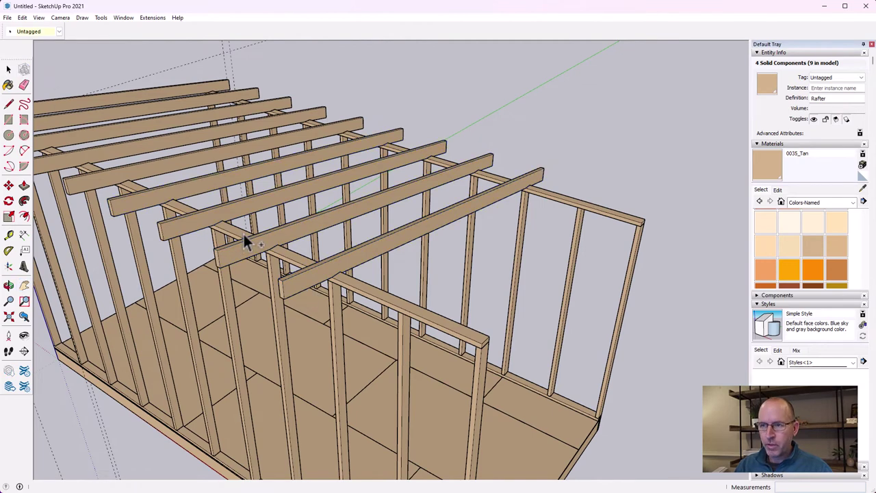
click(244, 244)
key(ctrl)
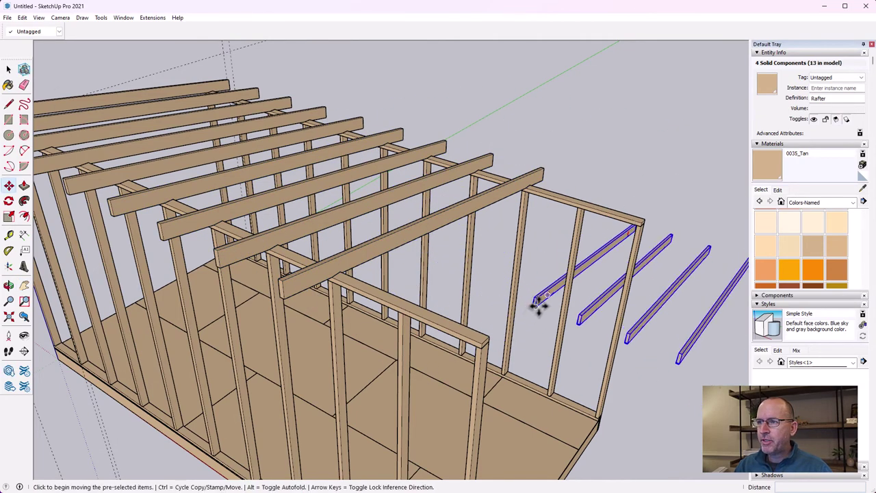
click(286, 291)
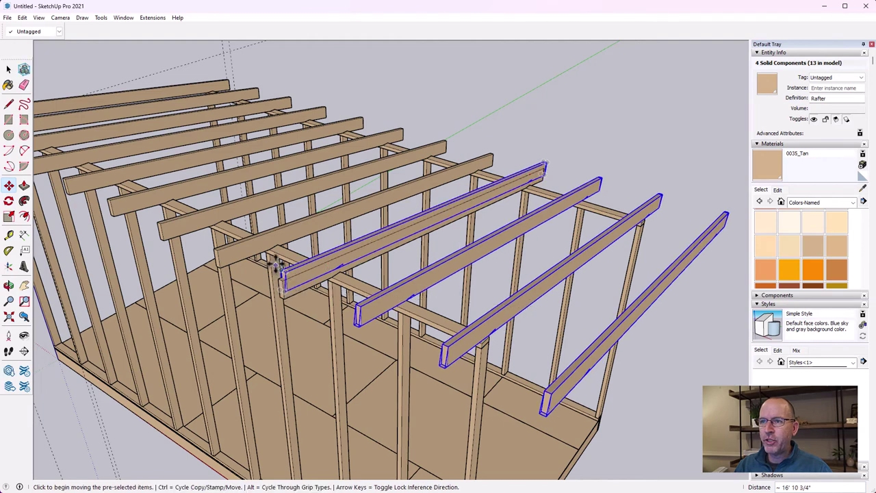
click(282, 277)
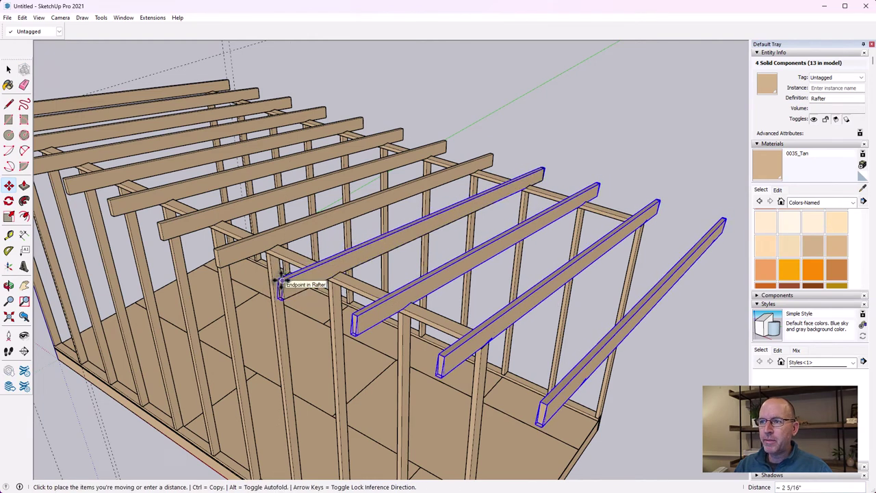
click(281, 280)
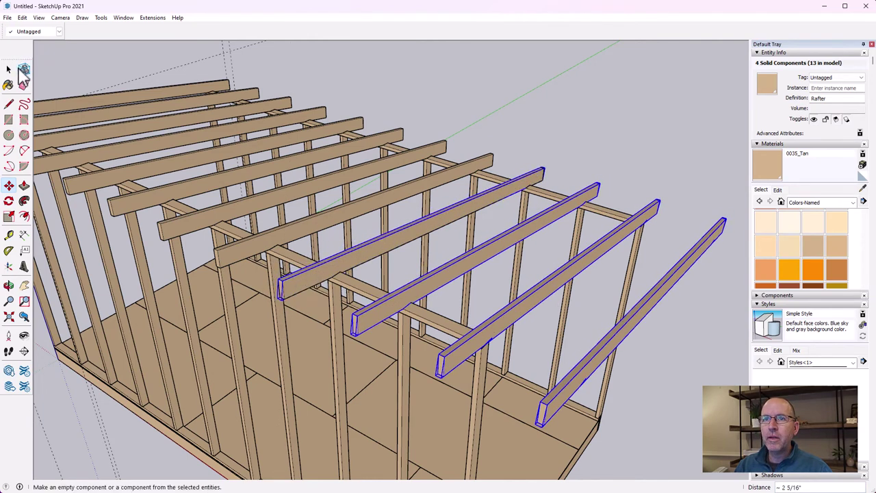
click(8, 69)
click(538, 153)
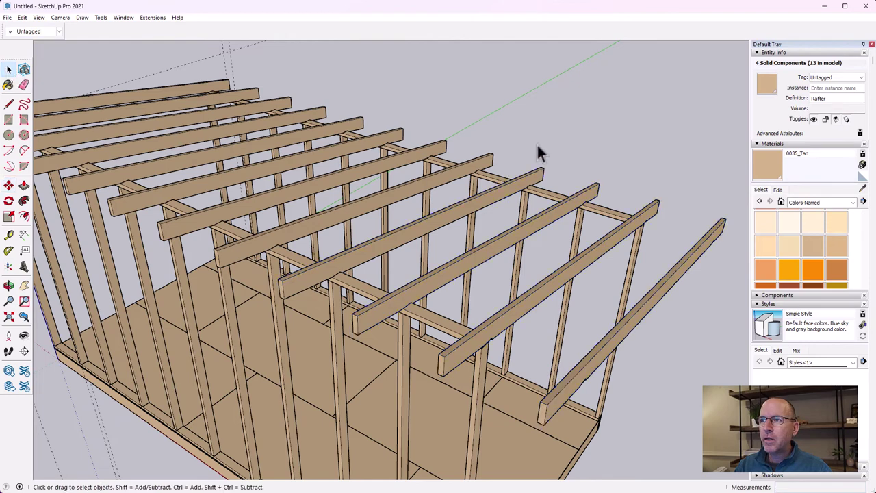
click(298, 280)
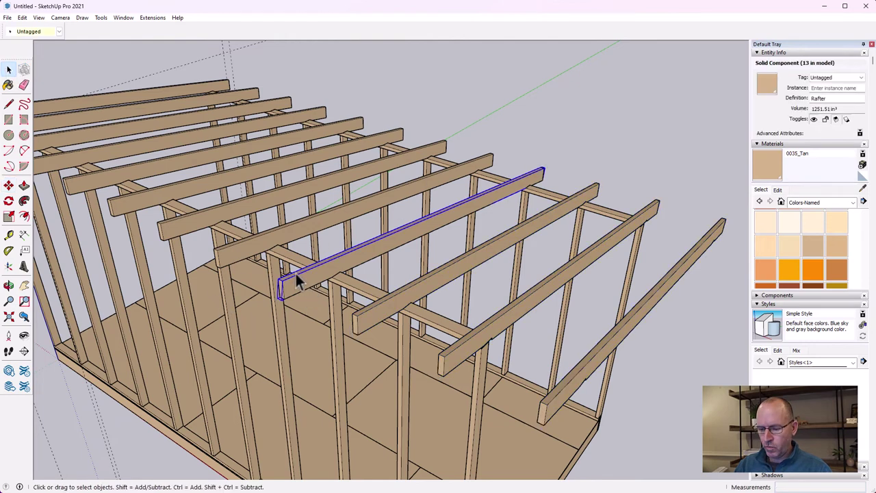
Step: Delete the extra rafter past the back wall and select the far-end rafter
click(586, 374)
key(Delete)
click(486, 336)
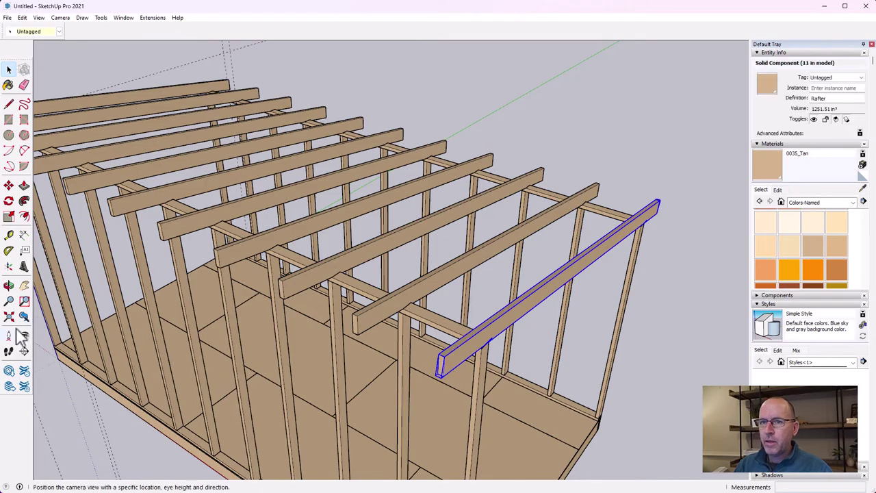
Step: Move the far-end rafter so it sits flush with the wall end corner
click(9, 285)
drag(503, 368, 495, 288)
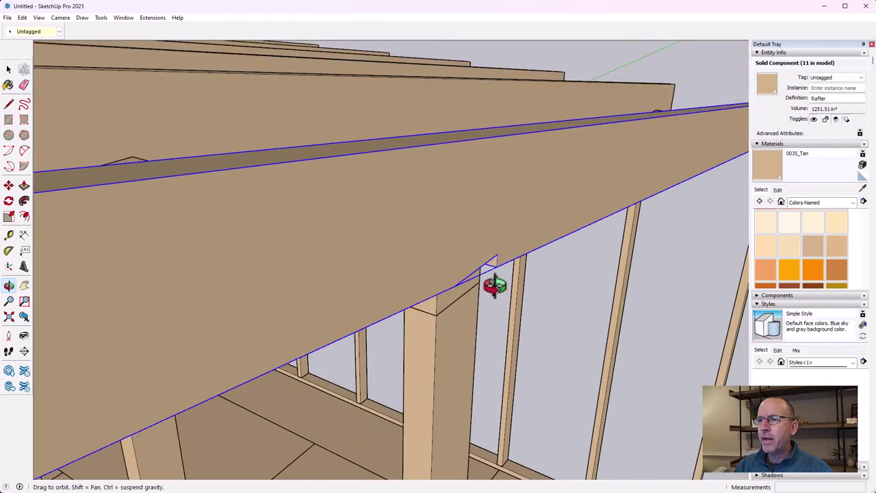
click(9, 185)
click(499, 256)
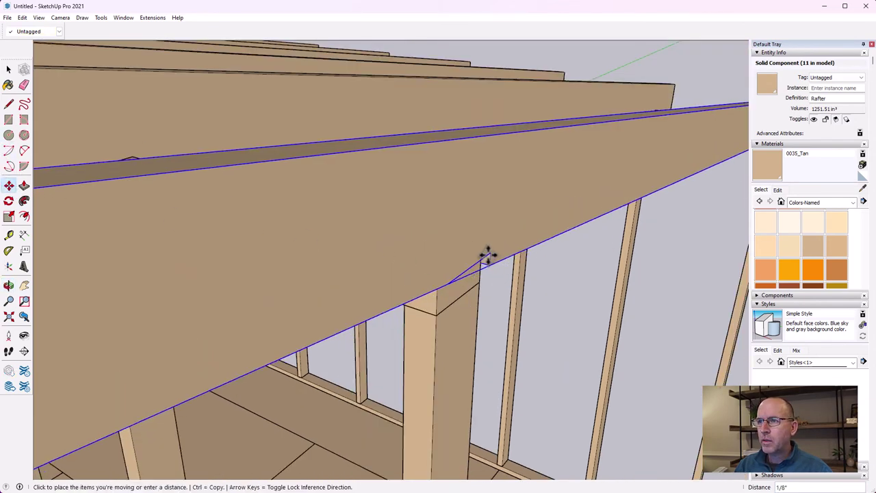
click(479, 255)
scroll(499, 264, down, 10)
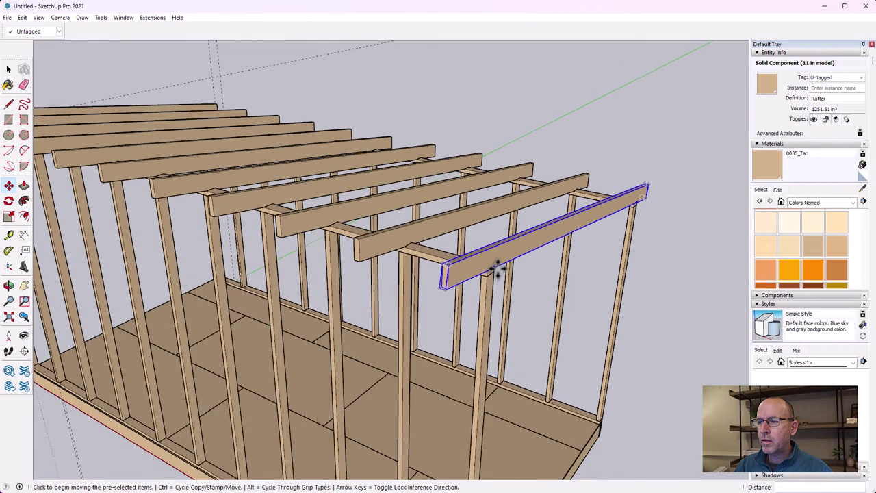
click(9, 286)
drag(174, 299, 602, 301)
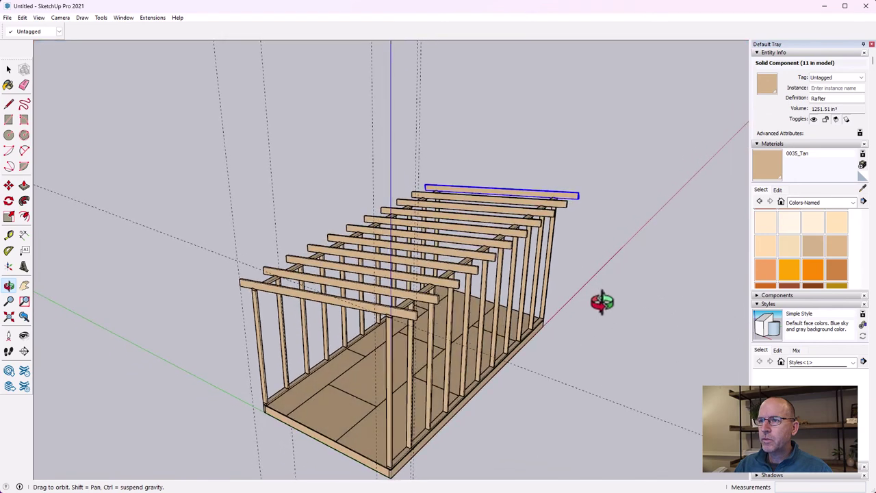
click(9, 69)
middle_drag(228, 190, 240, 203)
click(240, 203)
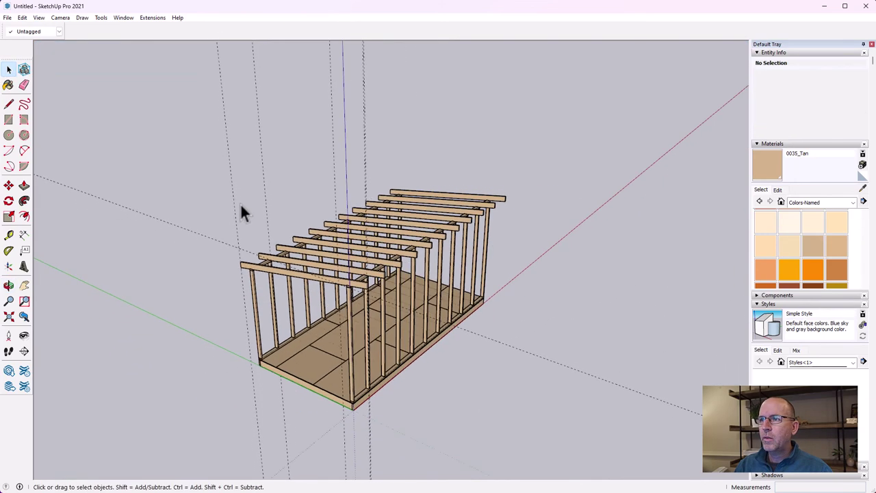
Step: Select and delete the leftover guide line around the shed frame
click(9, 285)
drag(144, 281, 377, 249)
click(9, 70)
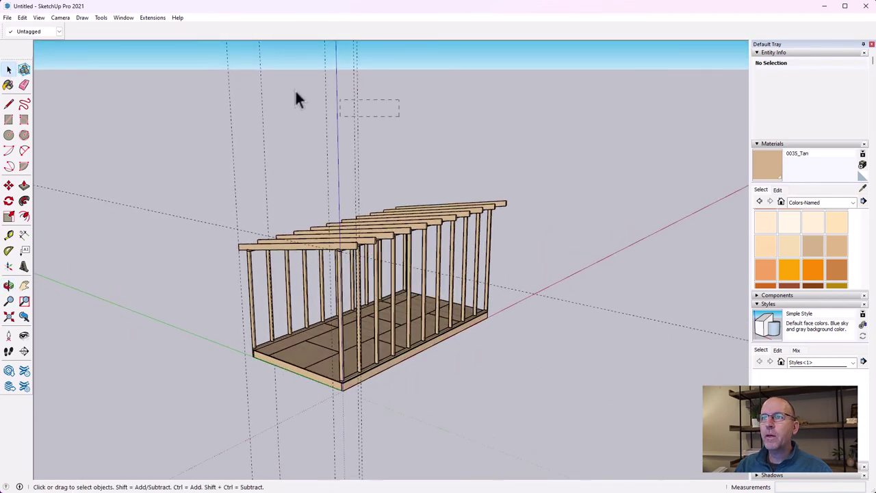
click(211, 53)
click(159, 165)
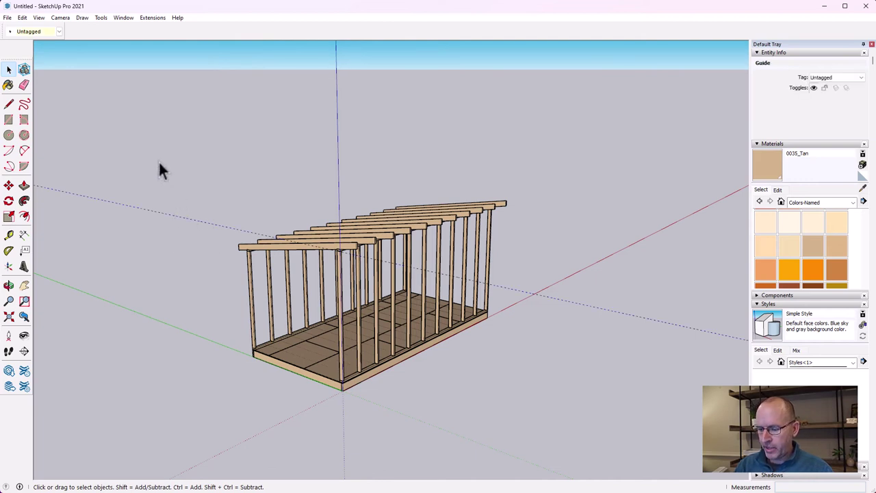
key(Delete)
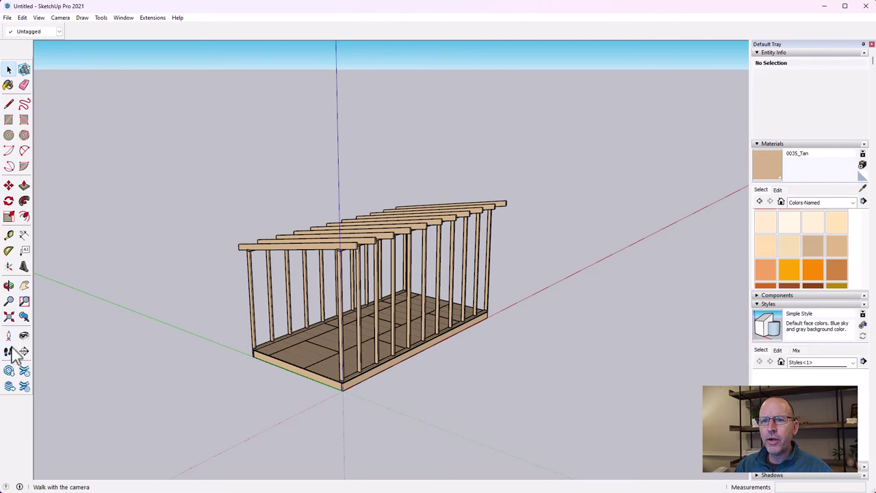
Step: Orbit to look down into the shed frame from the front
click(8, 286)
drag(155, 315, 478, 401)
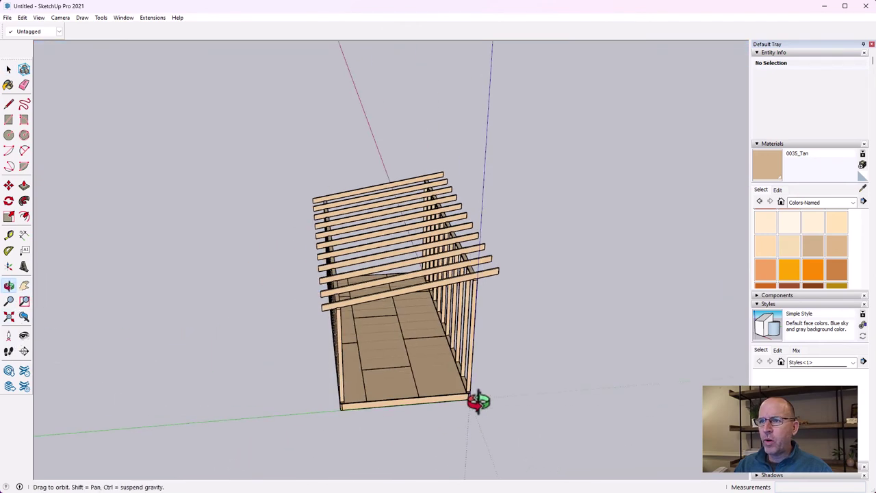
drag(413, 340, 375, 358)
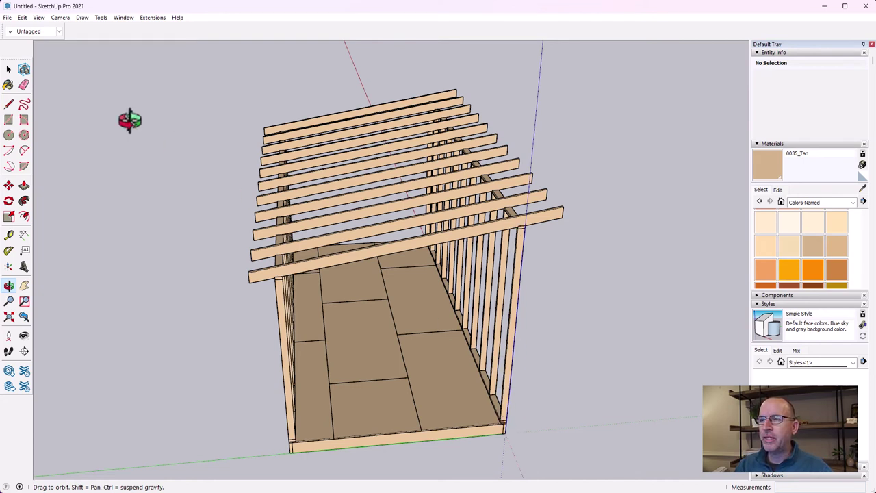
Step: Make a copy of the side-wall kick plate with a Ctrl move
click(8, 69)
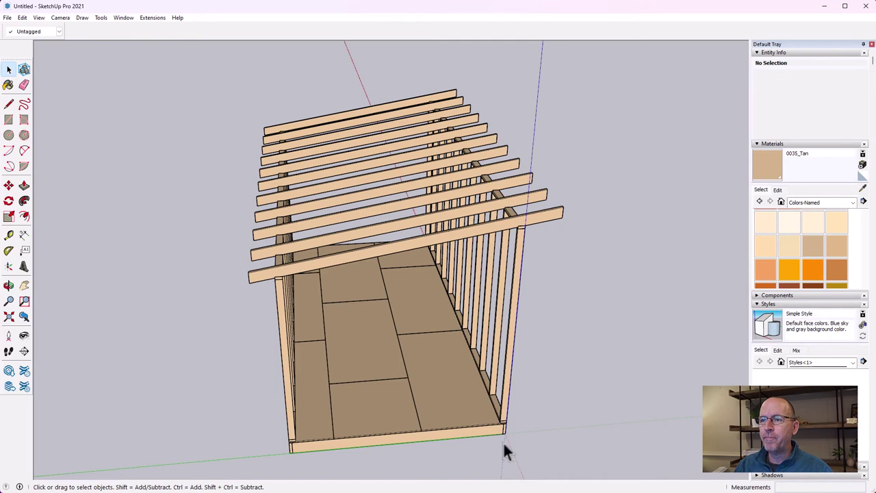
click(496, 405)
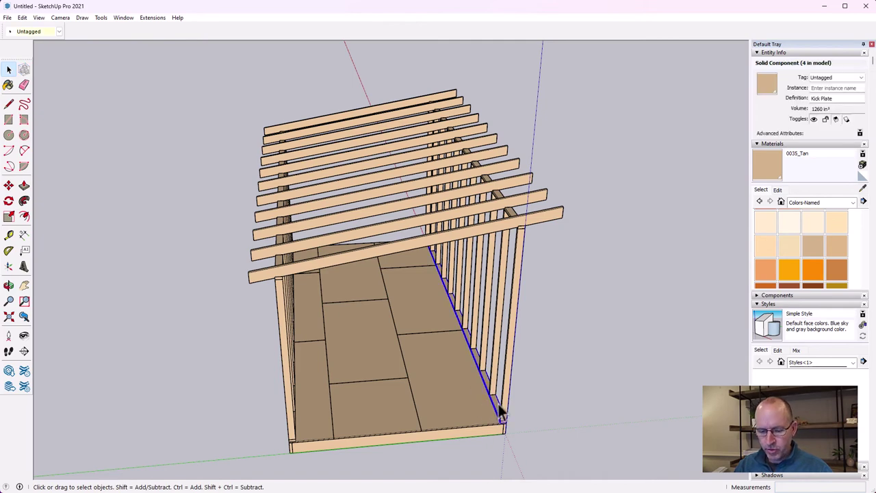
key(m)
click(500, 412)
key(ctrl)
scroll(553, 452, up, 4)
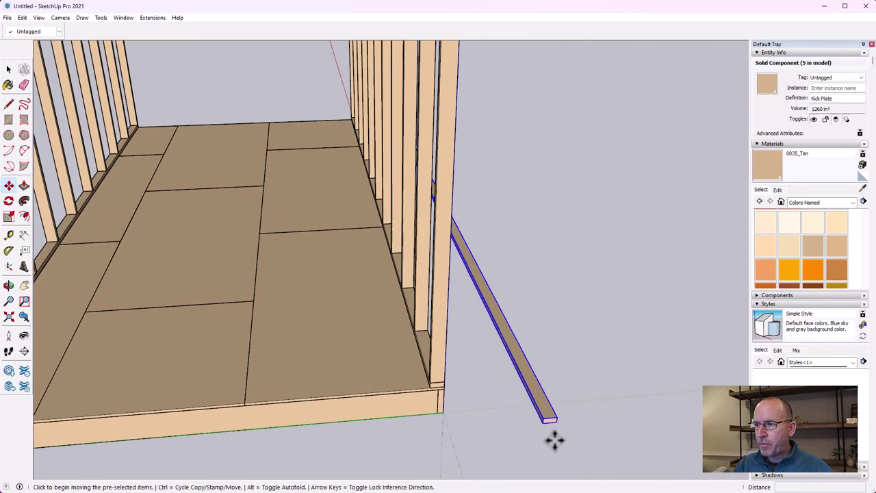
scroll(553, 440, up, 2)
Step: Rotate the kick plate copy 90° about its end corner
click(8, 201)
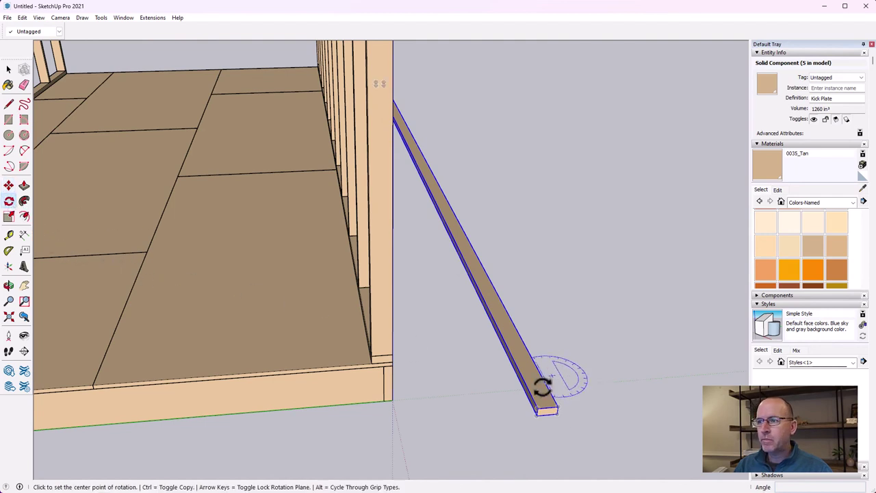
click(558, 407)
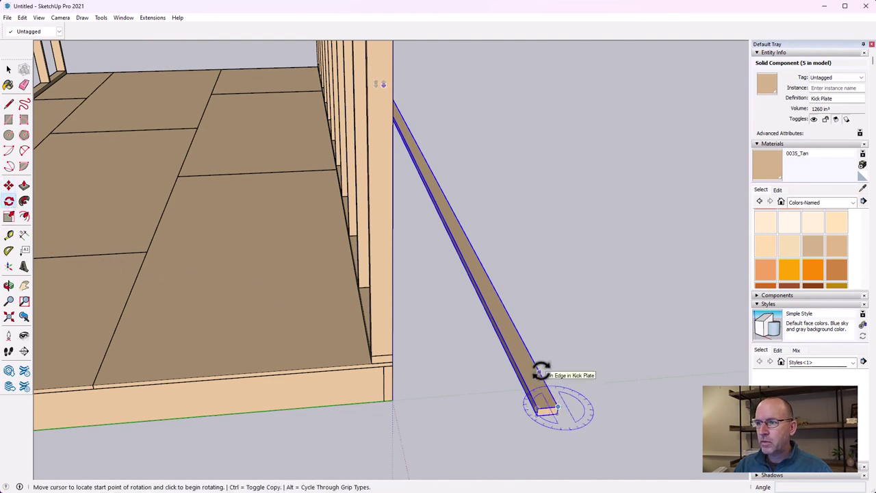
click(539, 371)
click(507, 413)
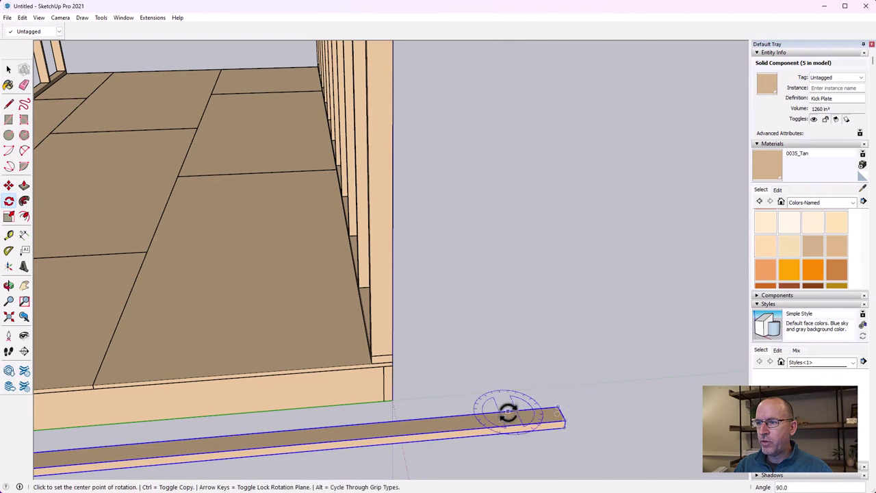
Step: Move the rotated kick plate to the front wall corner along the floor's front edge
click(8, 186)
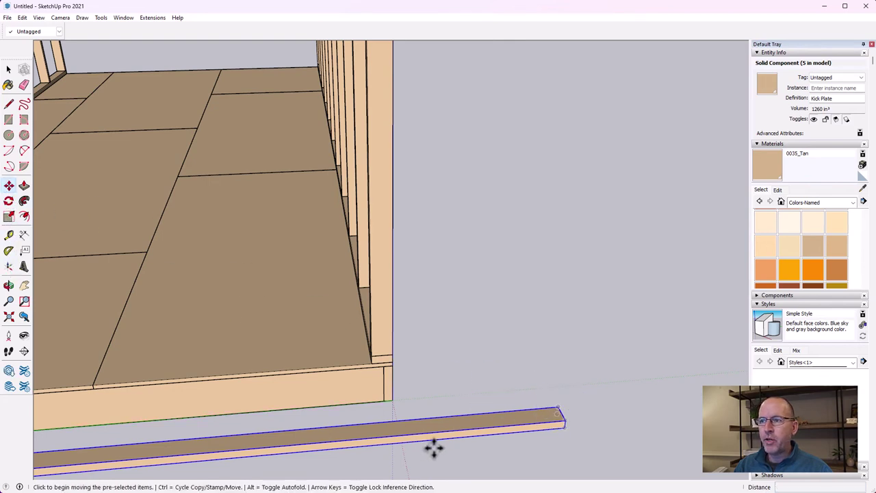
click(564, 426)
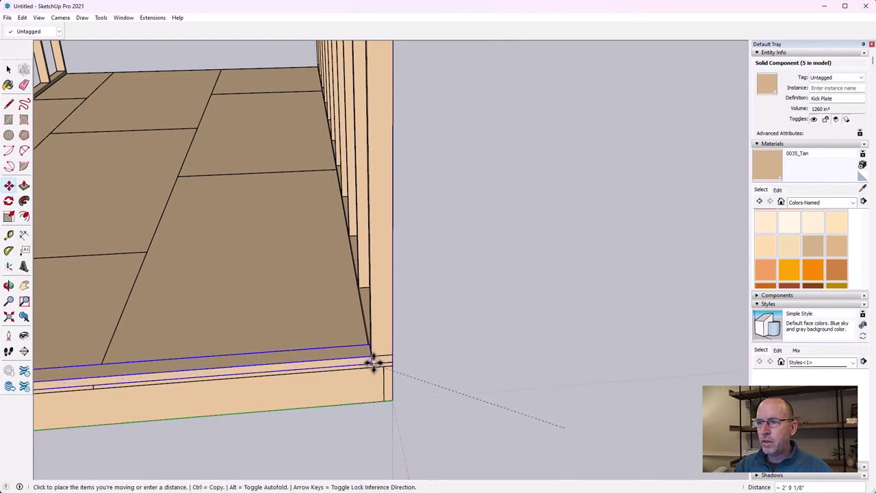
click(370, 363)
scroll(369, 363, down, 5)
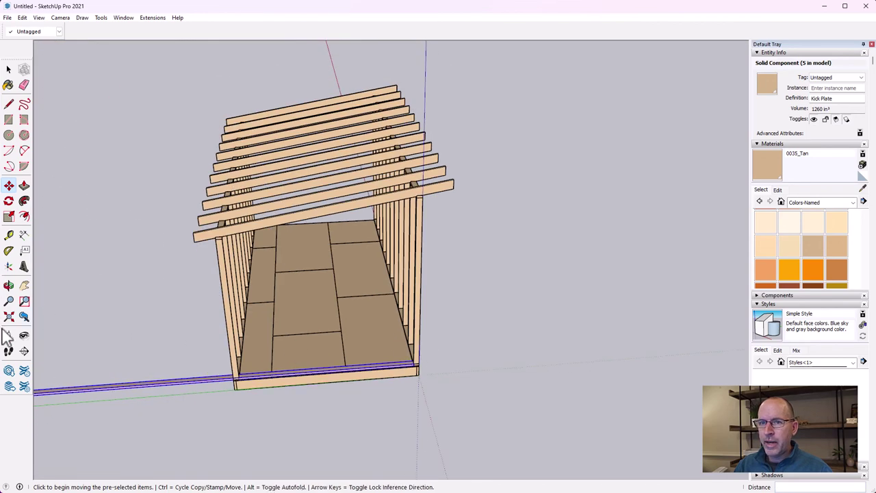
click(8, 285)
drag(137, 363, 191, 380)
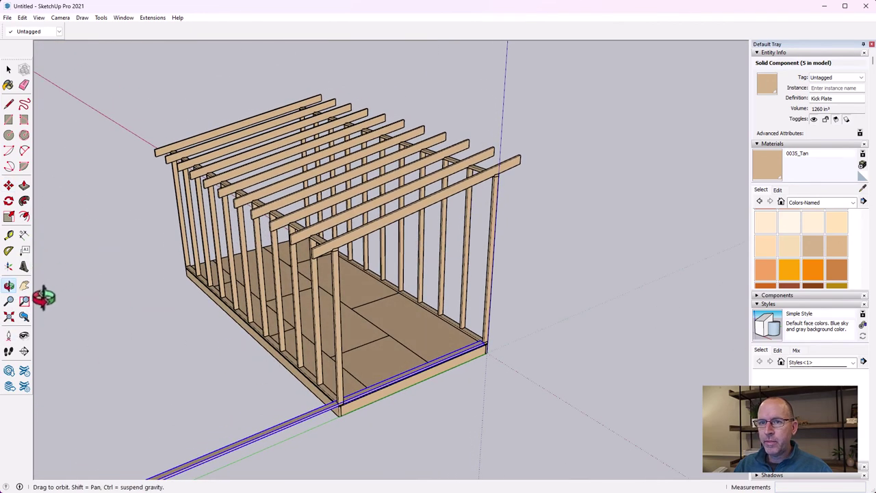
click(26, 286)
drag(270, 356, 297, 251)
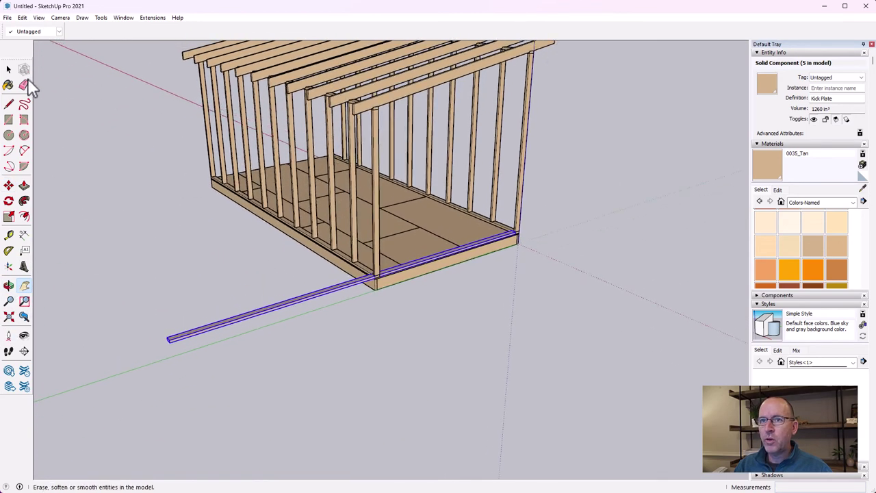
click(8, 70)
Step: Make the front kick plate a unique component and open it for editing
right_click(291, 300)
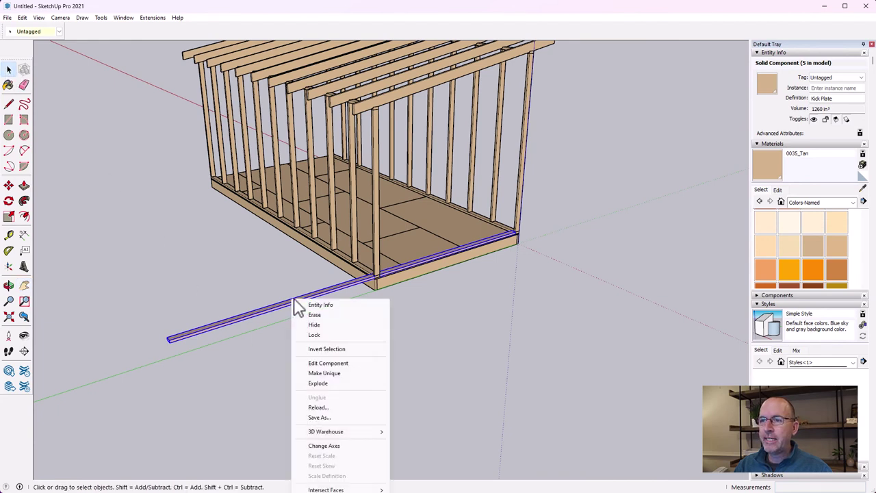
click(323, 375)
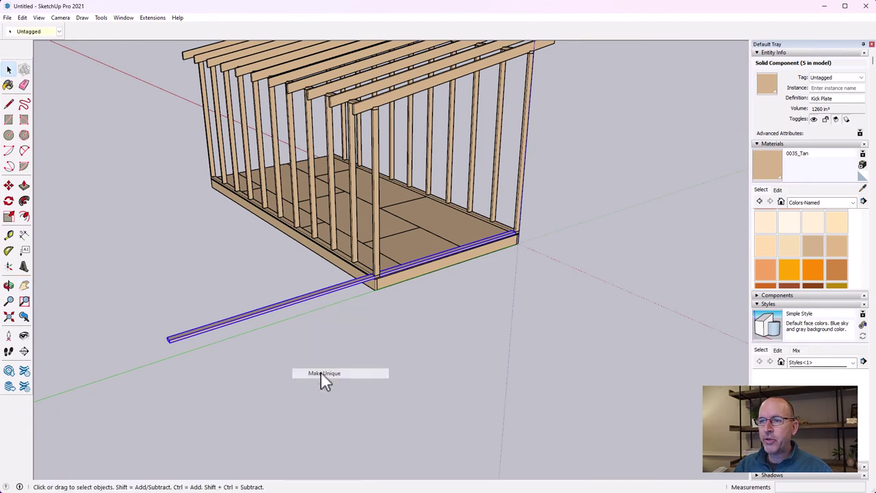
double_click(238, 320)
Step: Push/Pull the plate's far end face back to the floor's corner so it ends flush, then exit the component
scroll(91, 344, up, 2)
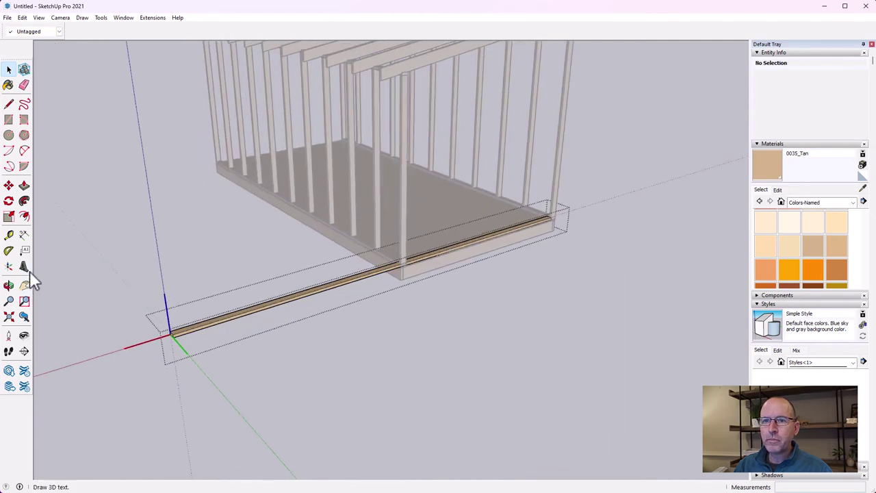
click(25, 185)
scroll(130, 390, up, 1)
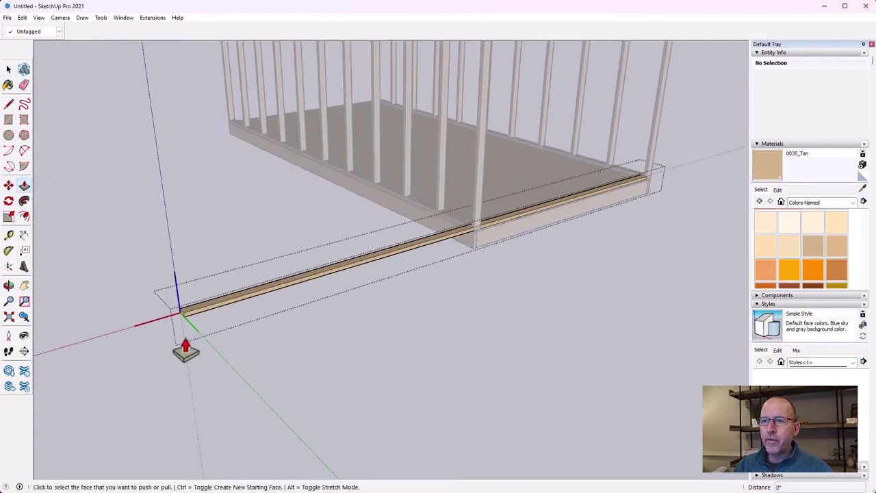
click(181, 323)
click(480, 242)
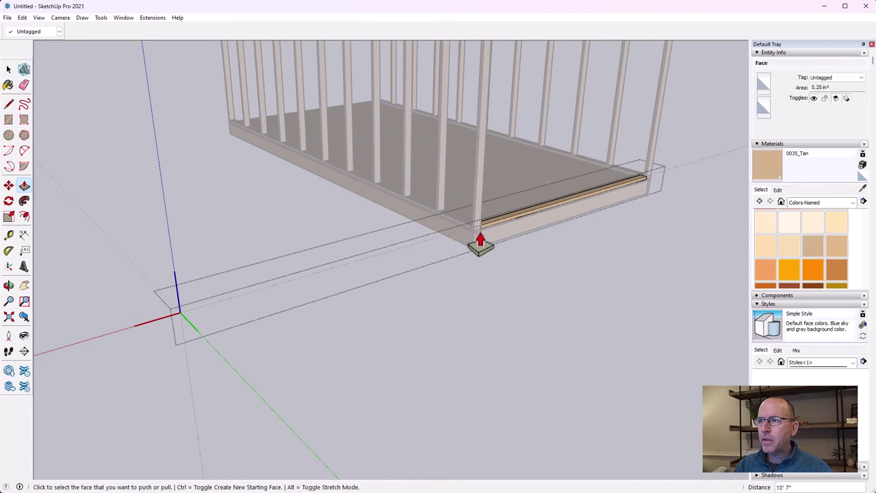
click(24, 285)
drag(475, 260, 290, 342)
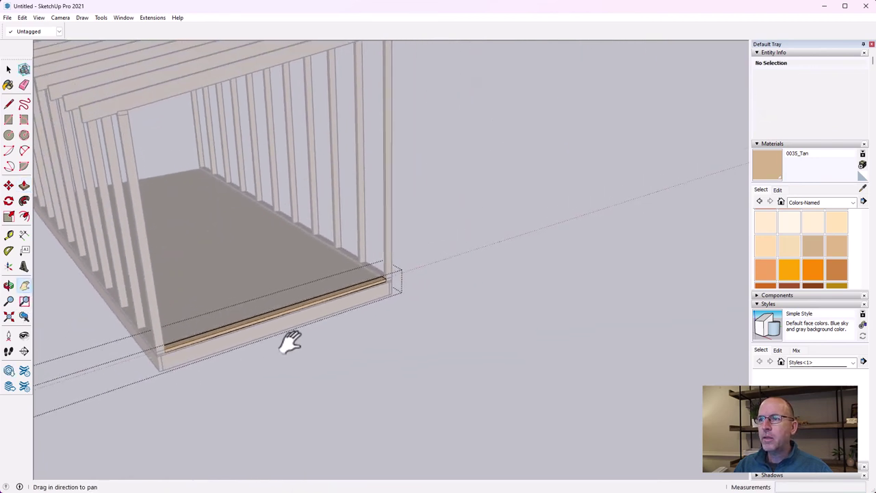
click(9, 70)
click(531, 193)
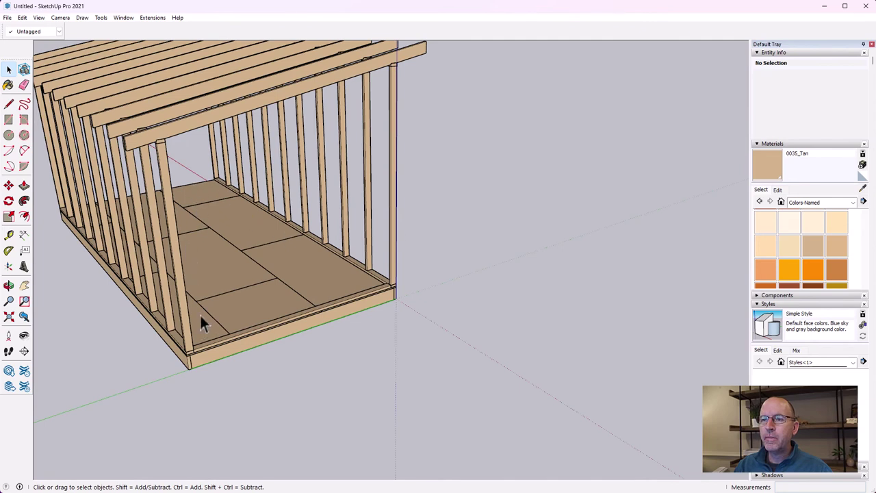
Step: Copy the side wall's end stud down to the front corner and make the copy unique
click(392, 152)
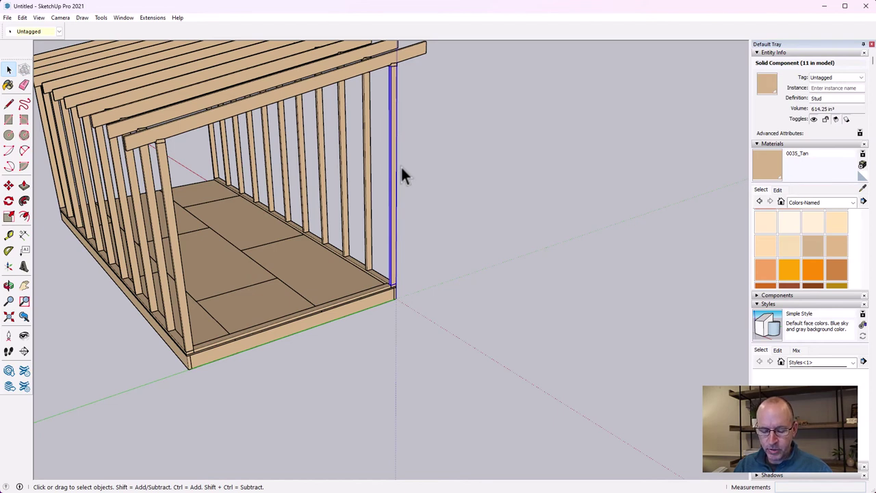
key(m)
click(393, 256)
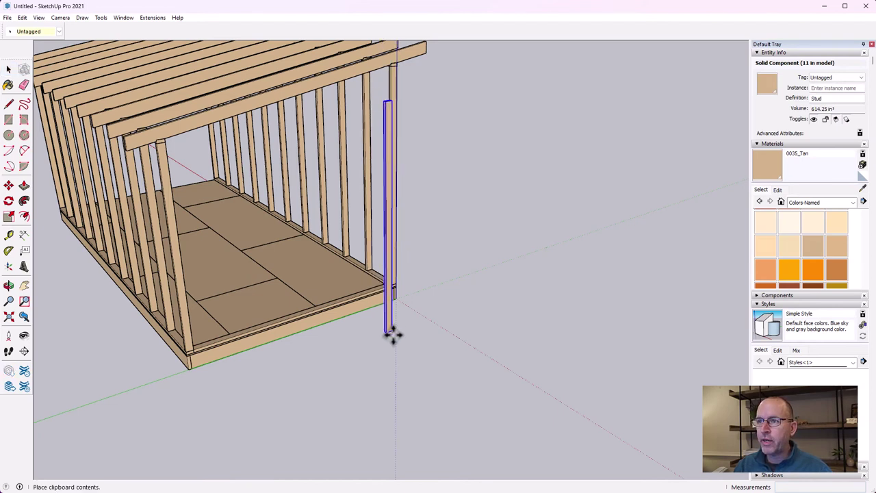
click(393, 310)
key(space)
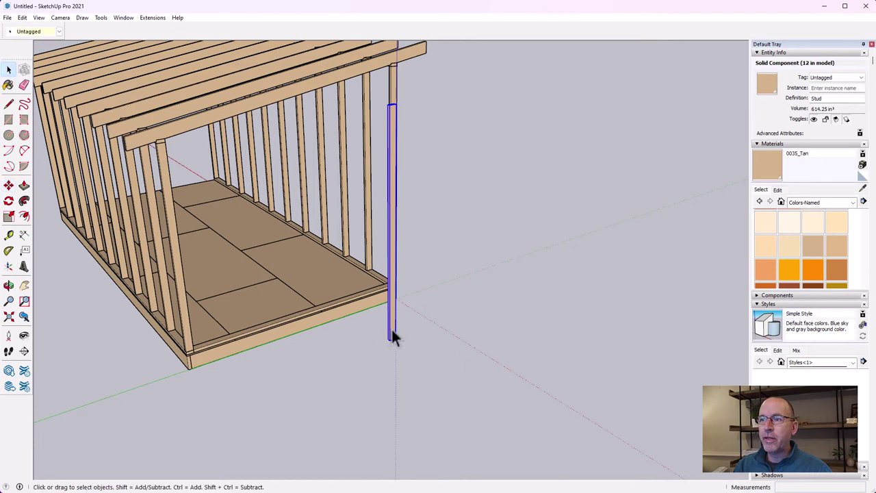
right_click(392, 331)
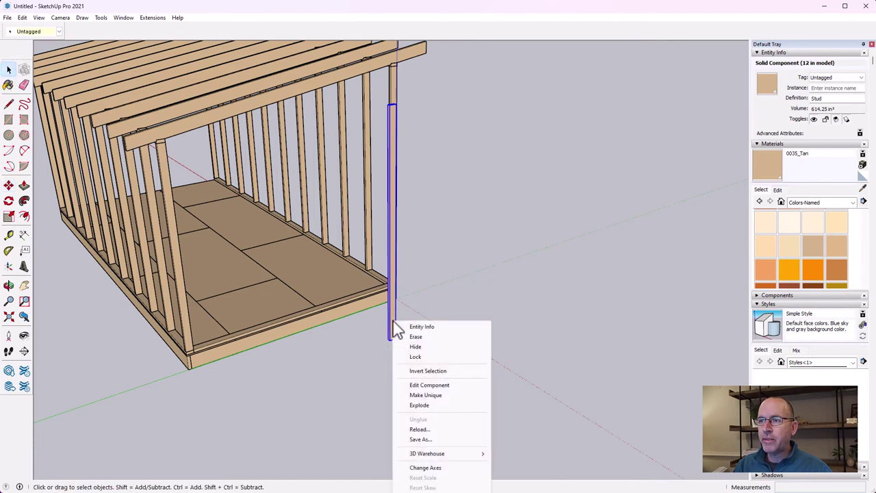
click(428, 395)
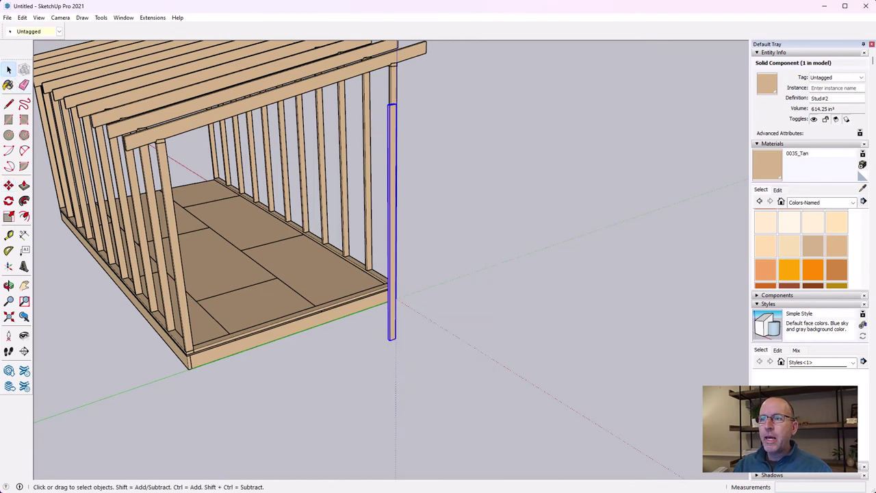
Step: Rotate the stud copy exactly 90° about its corner to stand it upright
click(8, 200)
scroll(403, 124, up, 10)
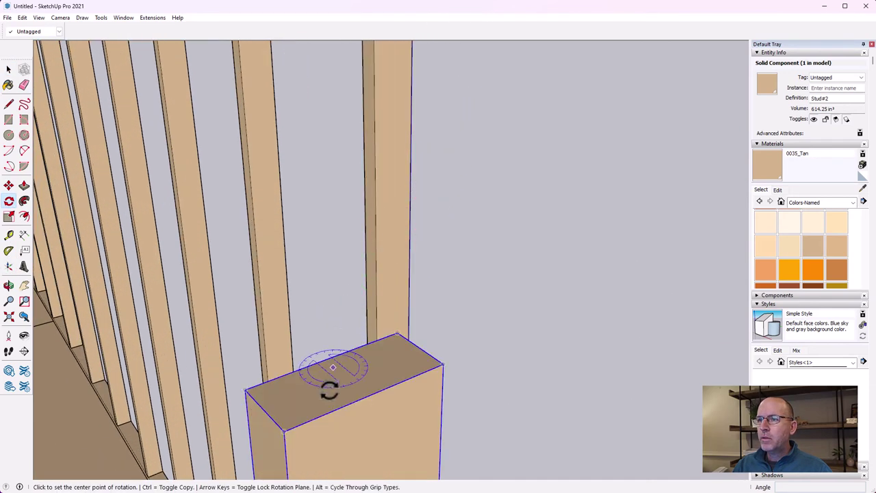
click(283, 429)
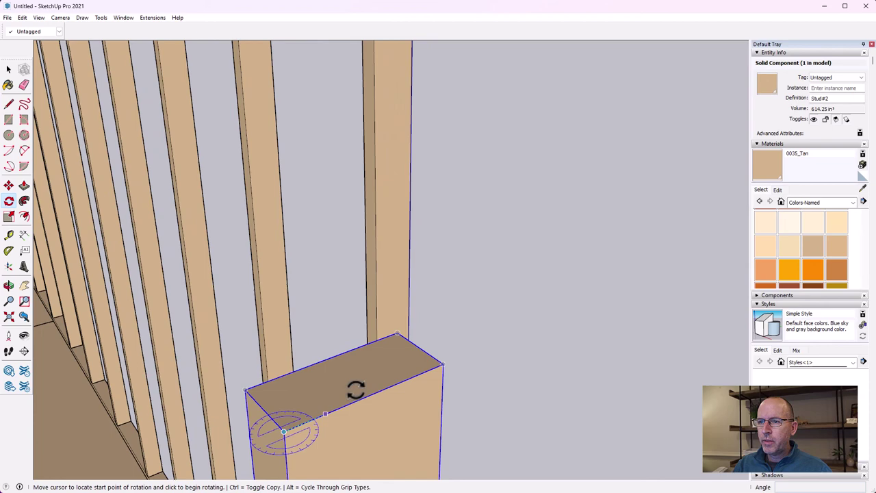
click(442, 364)
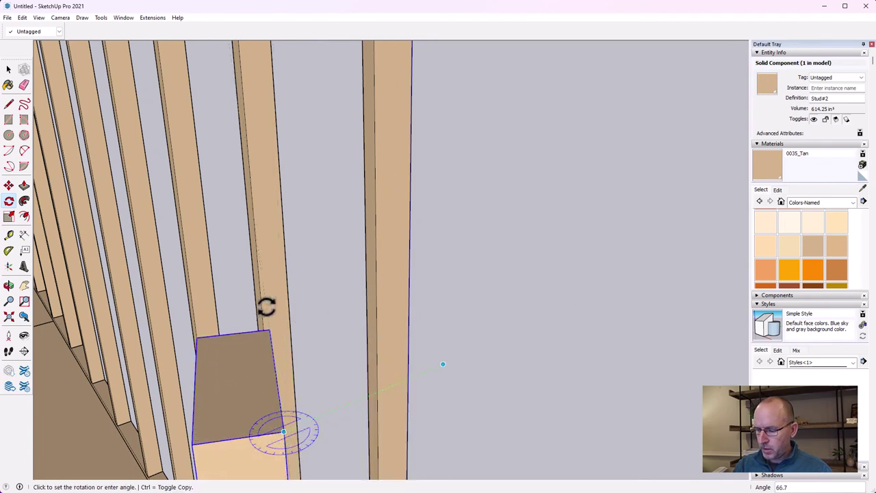
text(90)
key(Return)
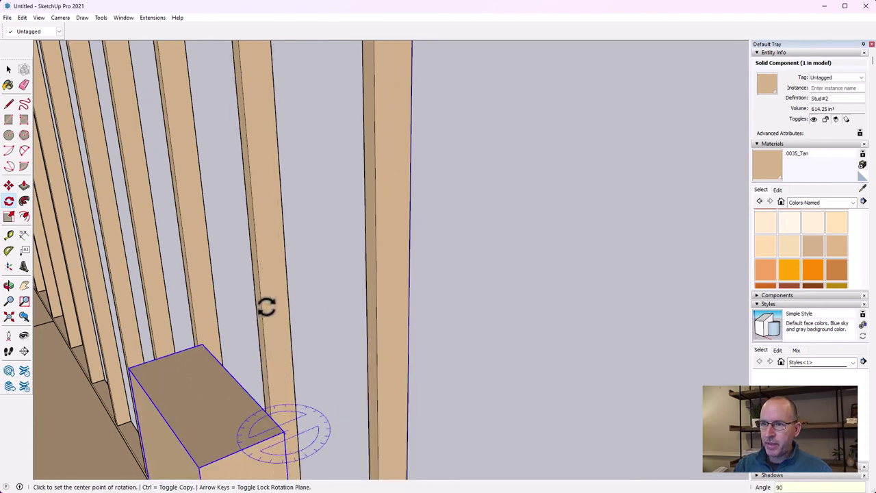
Step: Move the upright stud by its bottom corner into the wall's front corner and deselect it
click(24, 286)
drag(321, 225, 322, 12)
drag(319, 289, 313, 137)
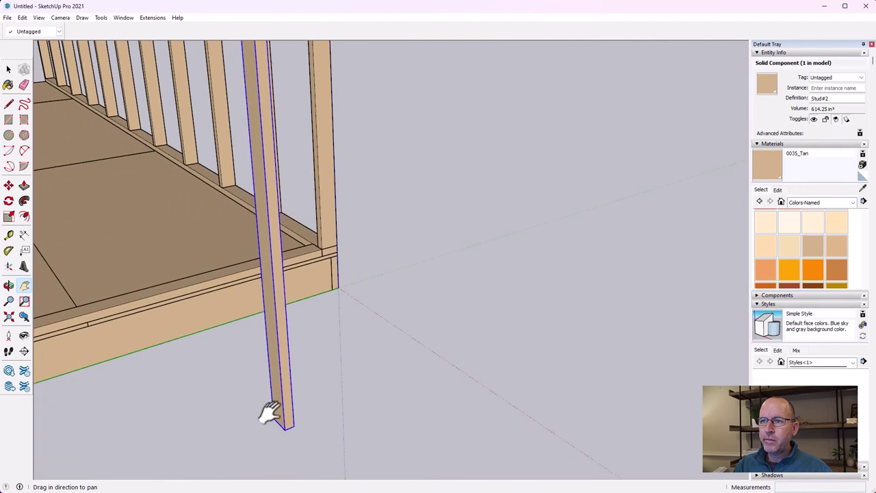
key(space)
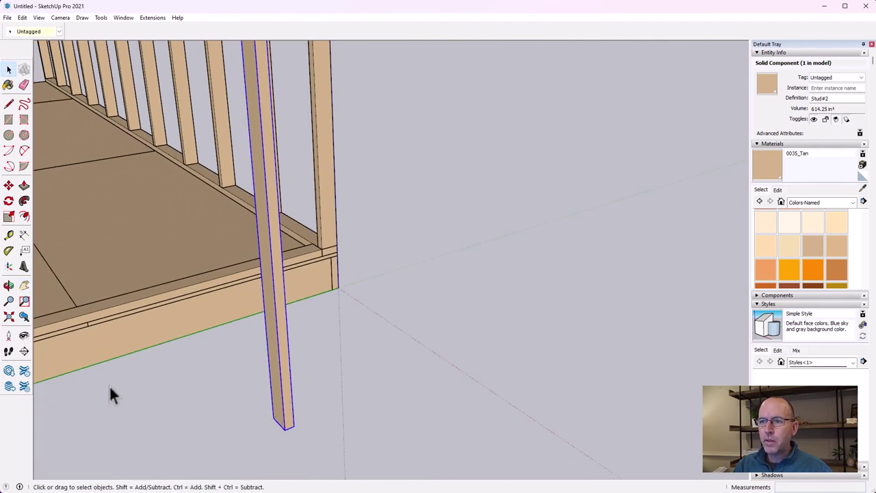
click(8, 185)
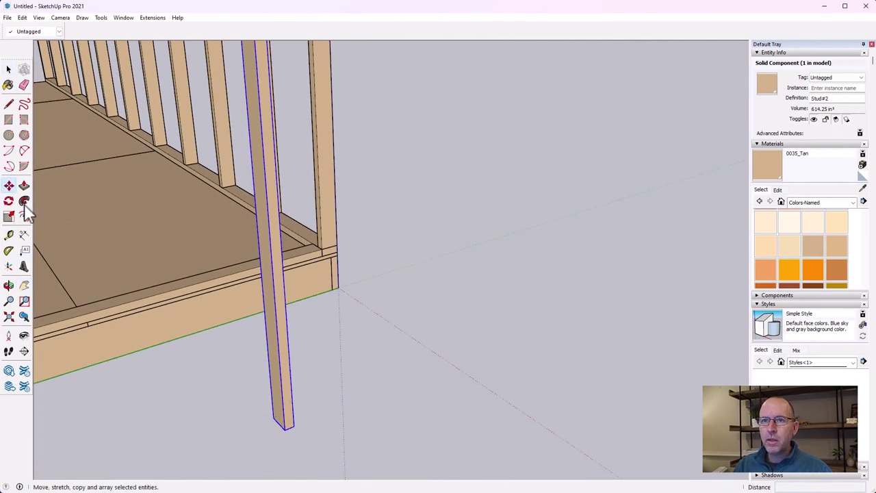
click(293, 428)
click(322, 250)
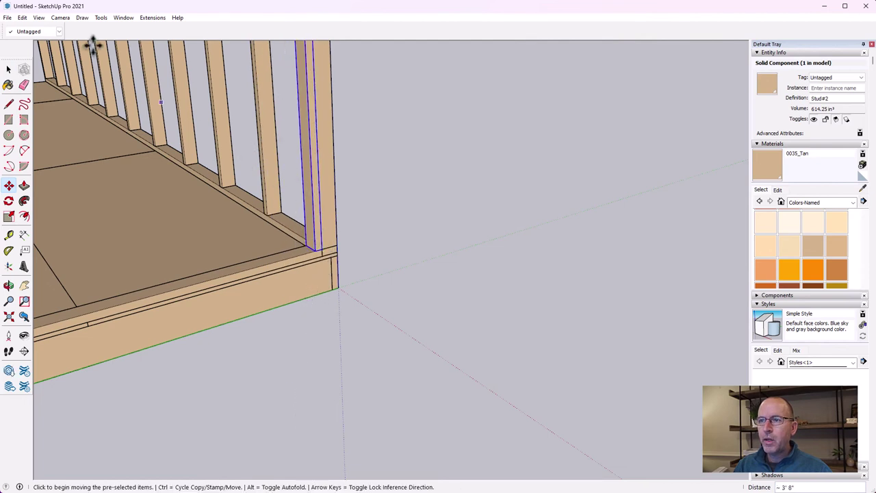
click(8, 69)
click(522, 143)
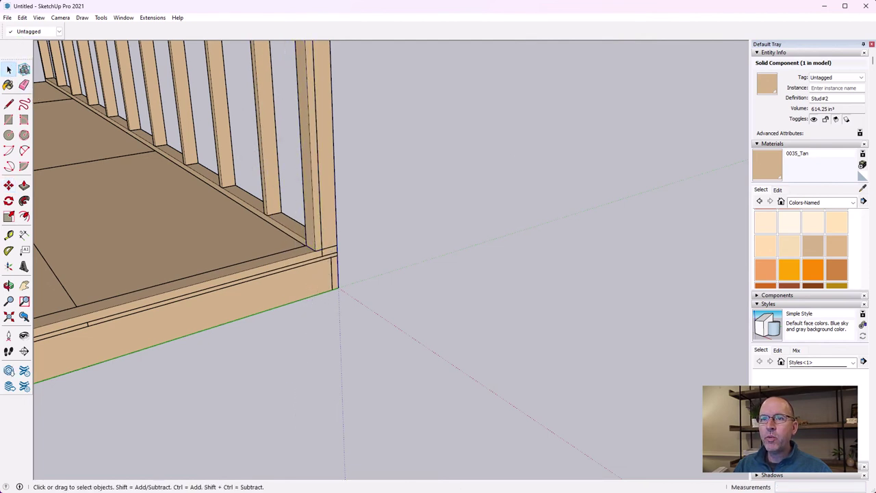
click(9, 234)
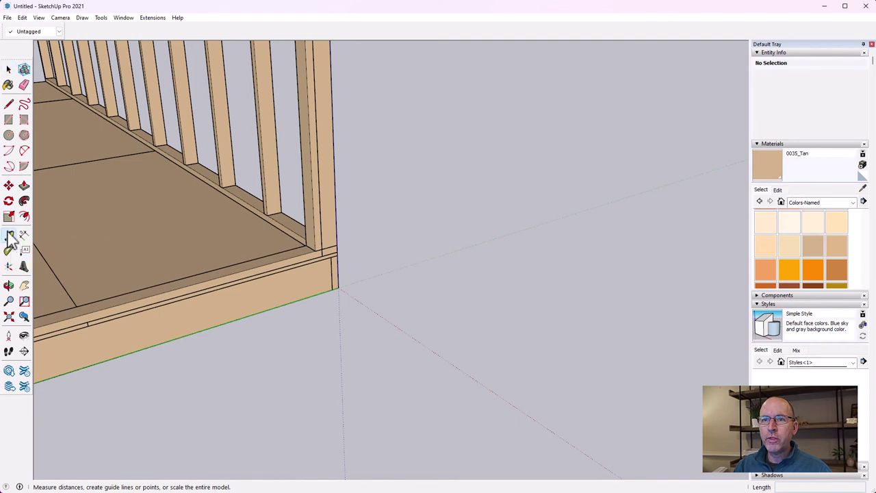
Step: Place a guide 24 inches from the corner stud's edge along the front wall, then select that stud
click(334, 197)
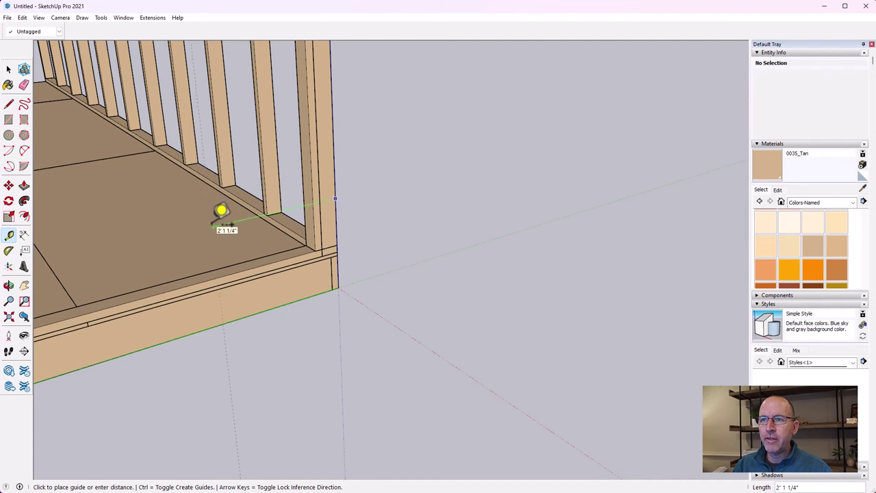
key(Return)
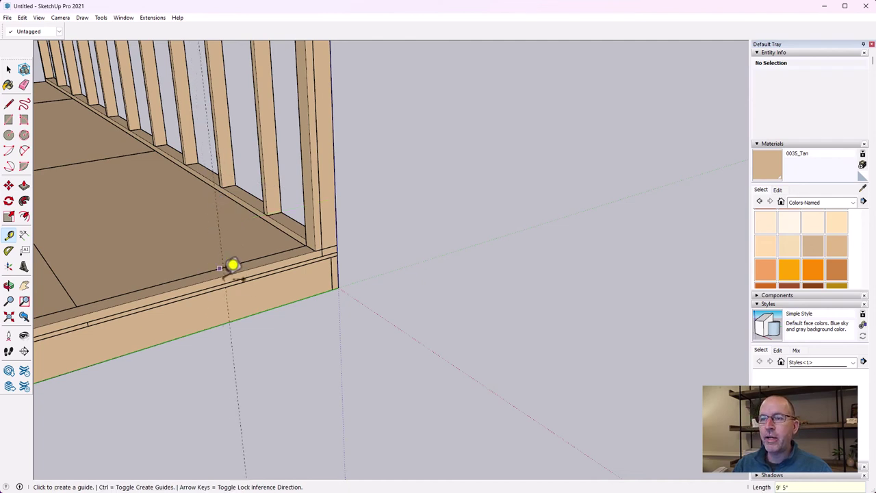
scroll(272, 248, down, 3)
click(11, 69)
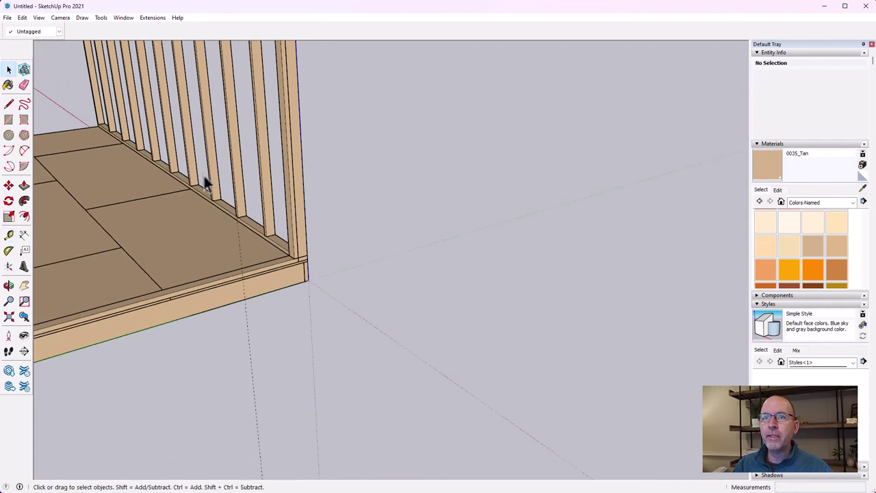
click(291, 241)
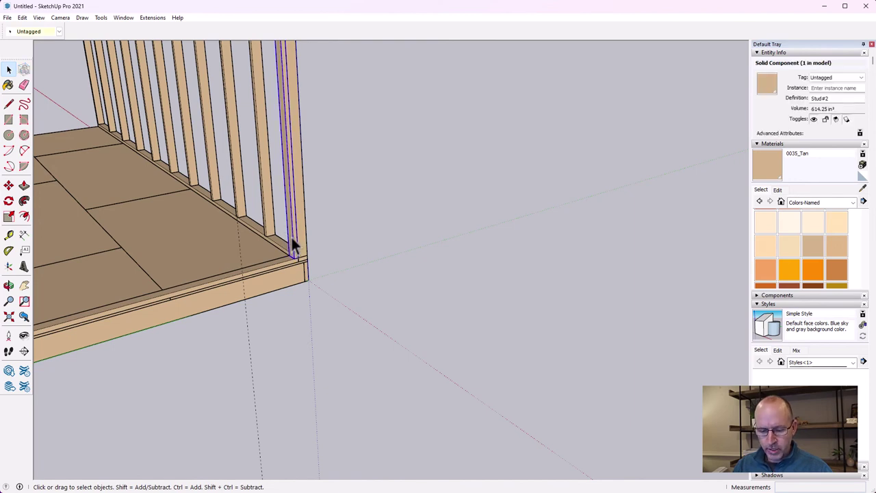
Step: Copy and paste the corner stud, then move it against the 24-inch guide
key(ctrl+c)
key(ctrl+v)
scroll(243, 279, up, 2)
click(247, 286)
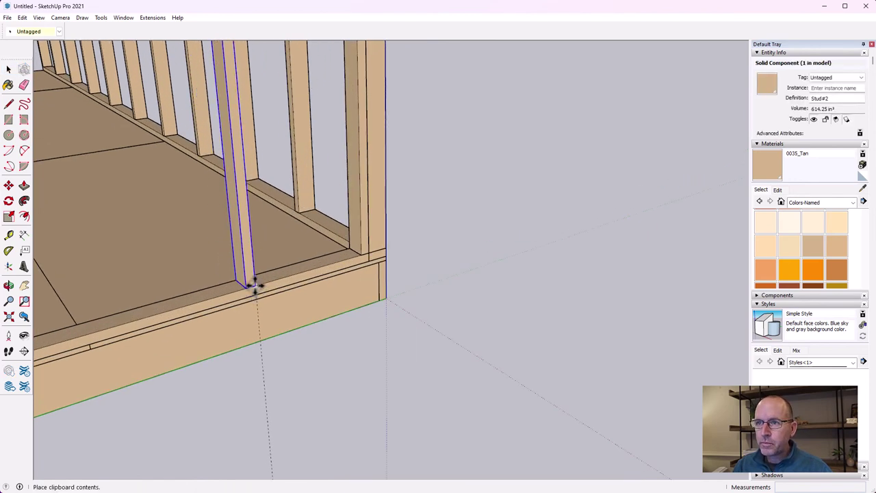
key(m)
scroll(263, 302, up, 2)
click(227, 268)
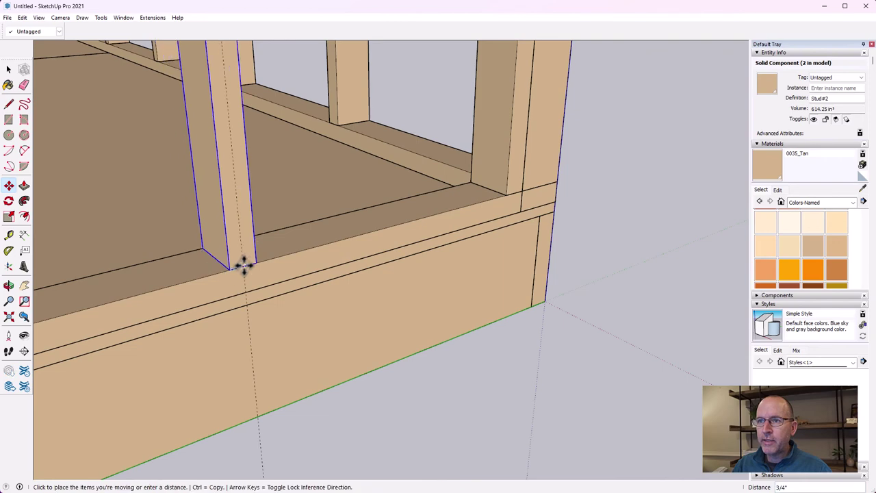
click(260, 267)
scroll(262, 267, down, 8)
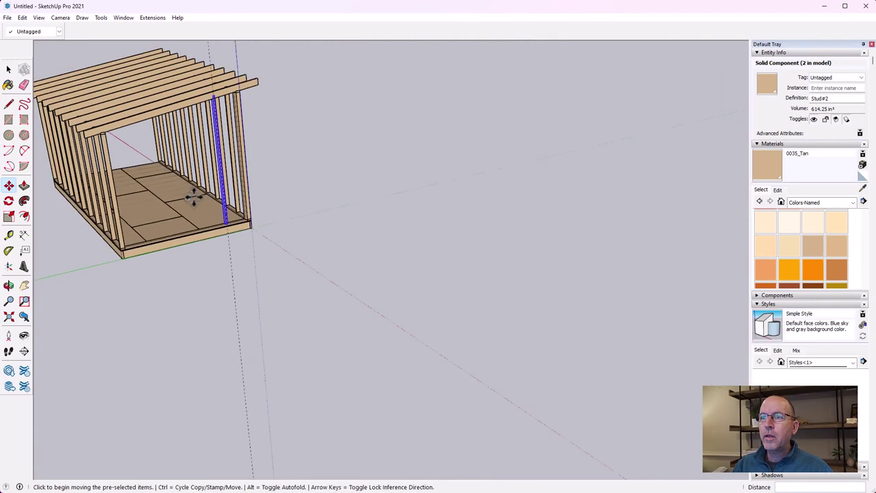
scroll(221, 88, up, 5)
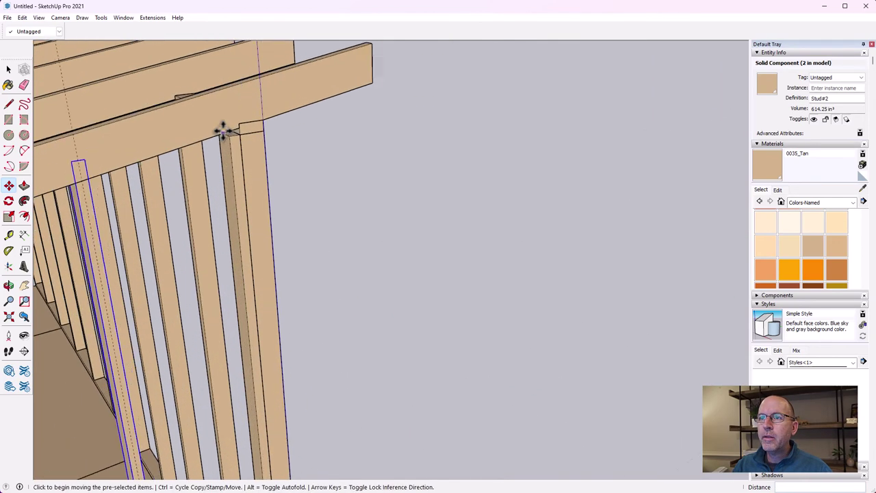
Step: Check the new stud's top against the rafters and its base at the floor edge, then deselect
click(9, 286)
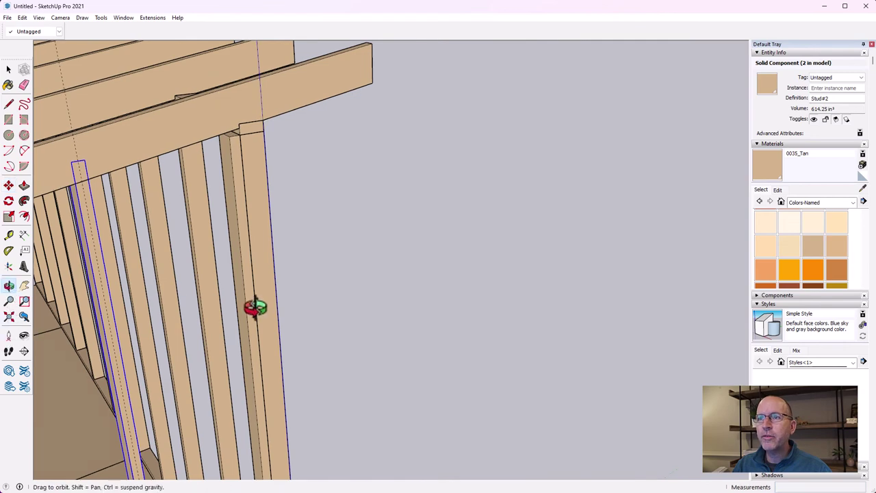
drag(254, 308, 27, 145)
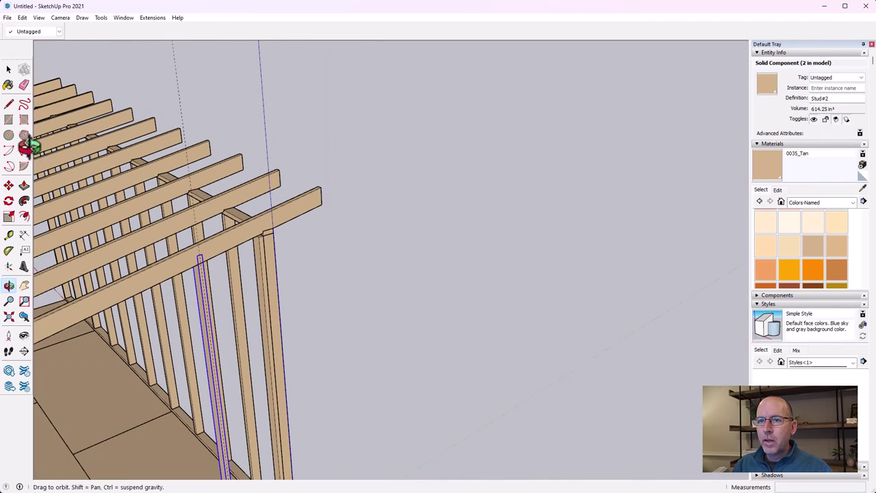
click(24, 286)
drag(219, 411, 264, 150)
click(8, 70)
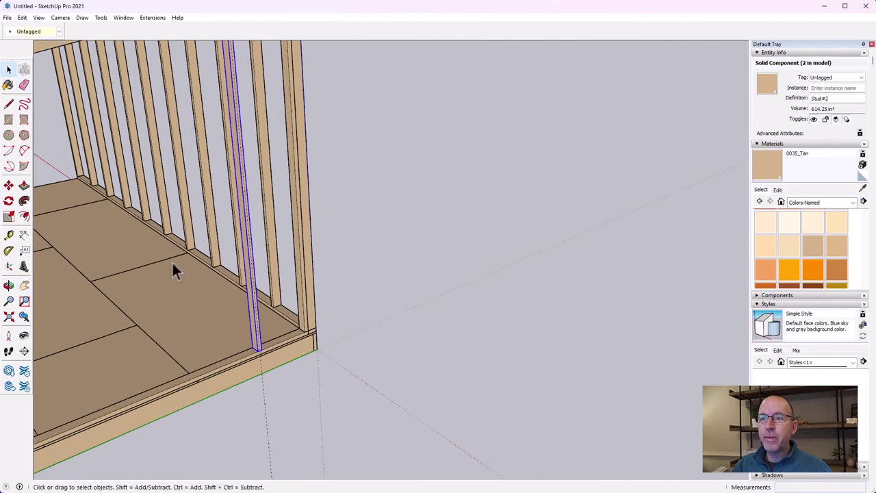
click(280, 364)
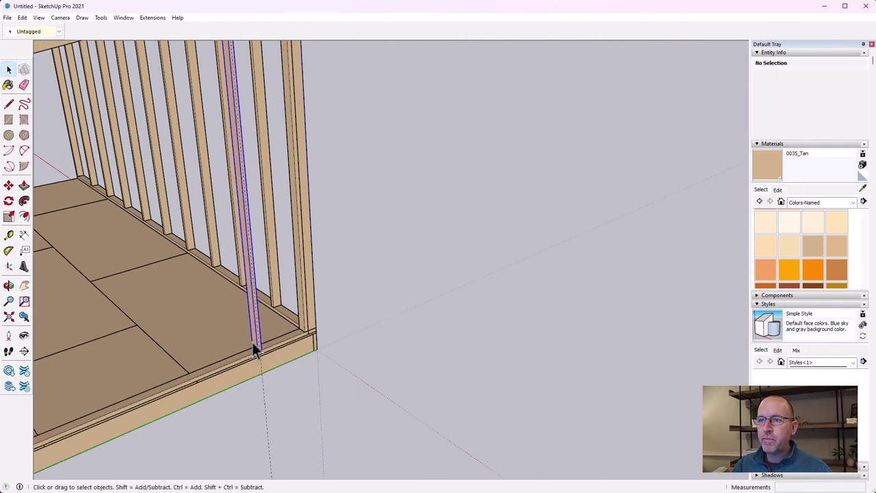
Step: Make the new stud unique, then copy it and paste a copy at its base
right_click(252, 346)
click(284, 416)
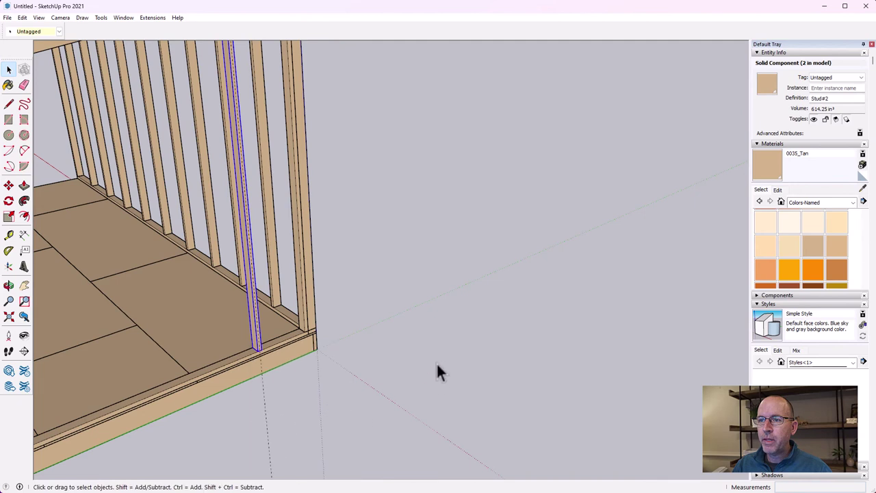
key(Escape)
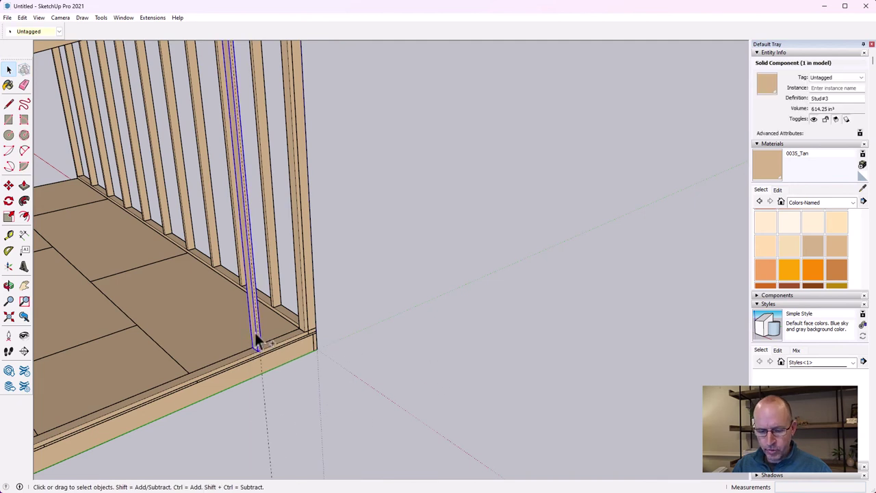
key(ctrl+c)
key(ctrl+v)
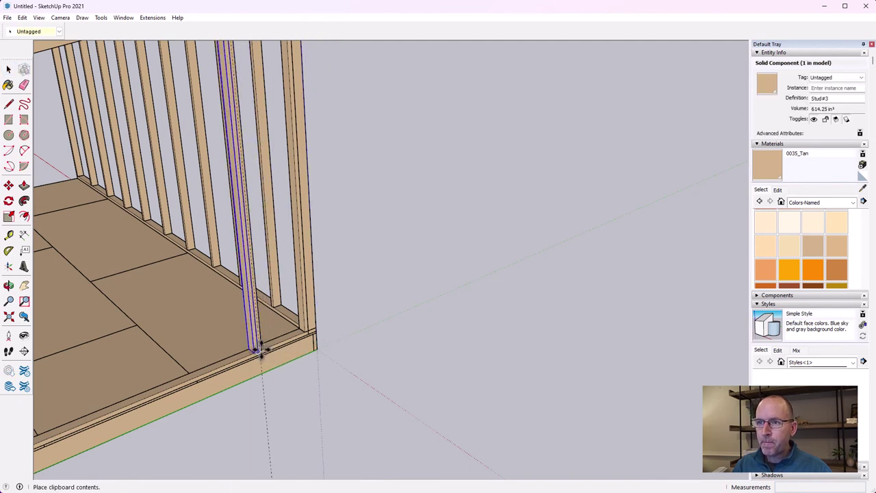
click(259, 350)
Step: Move the pasted stud 24 inches along the kick plate
key(m)
scroll(259, 349, up, 3)
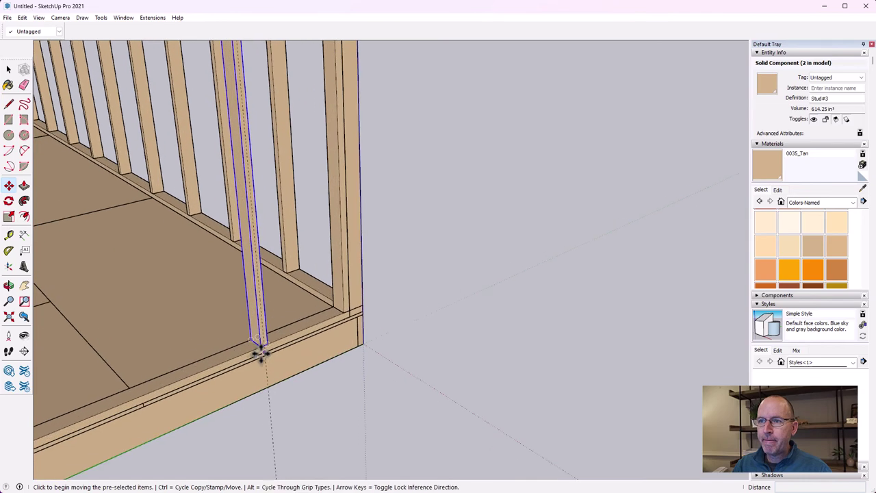
click(260, 345)
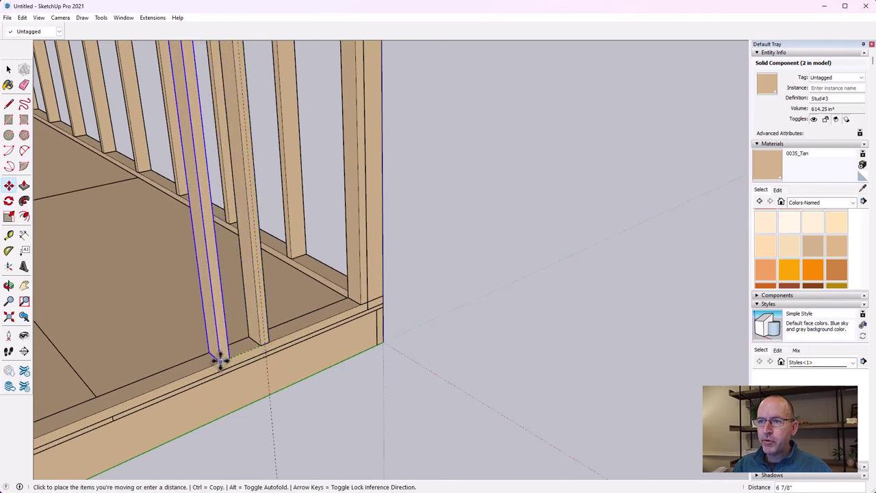
text(24)
key(Return)
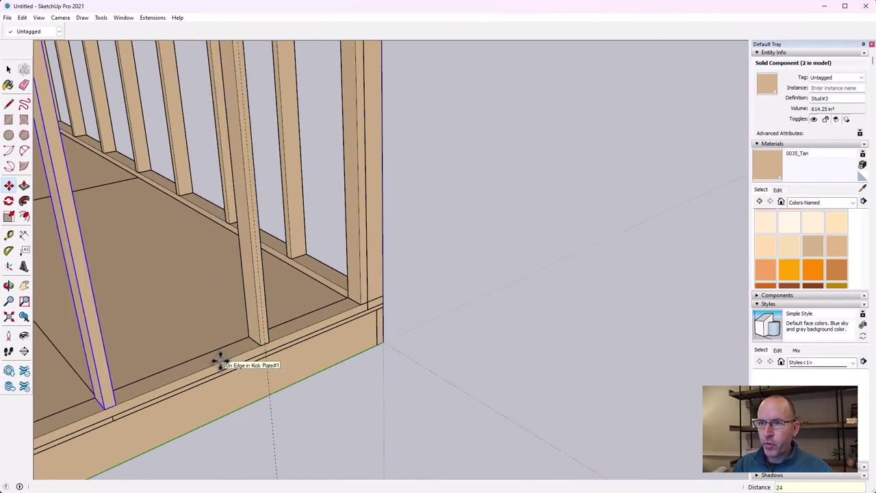
click(24, 286)
drag(75, 332, 504, 191)
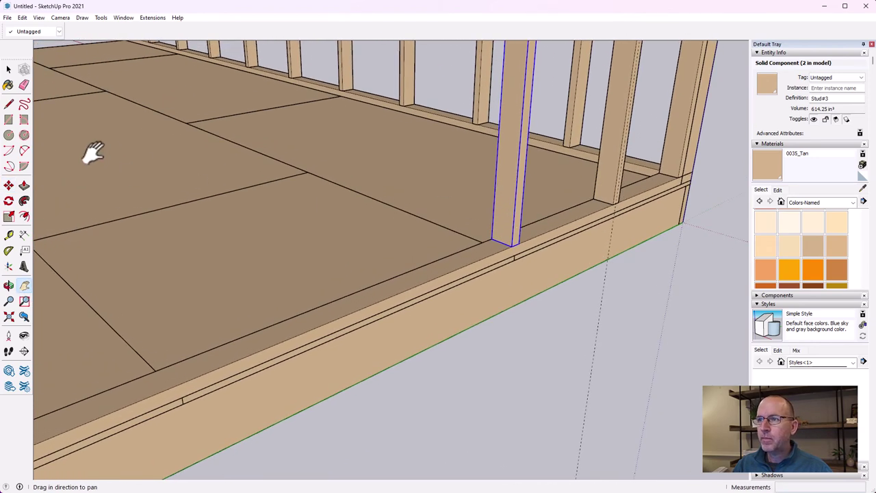
Step: Paste another stud and shift it 24 inches farther along the plate
key(ctrl+v)
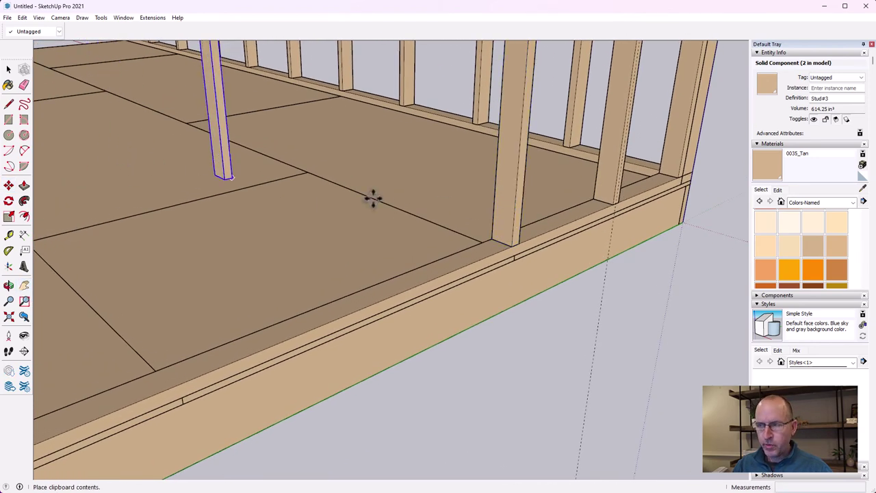
click(516, 243)
key(m)
click(519, 245)
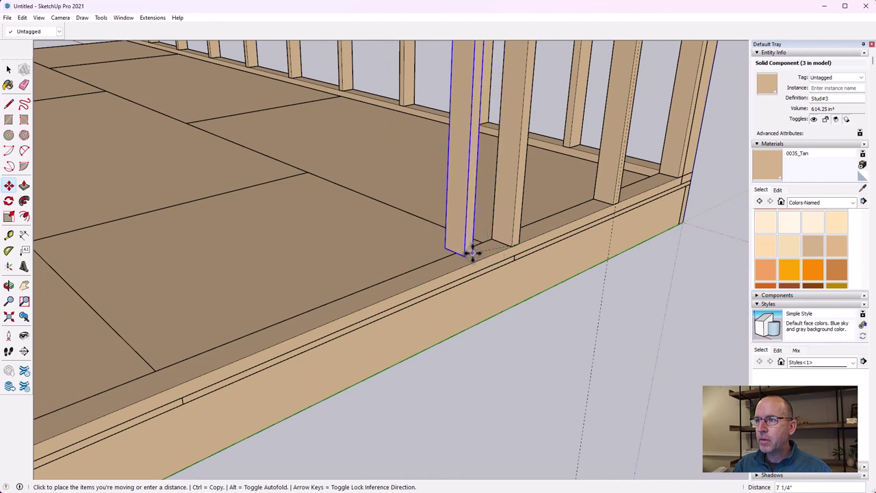
text(24)
key(Return)
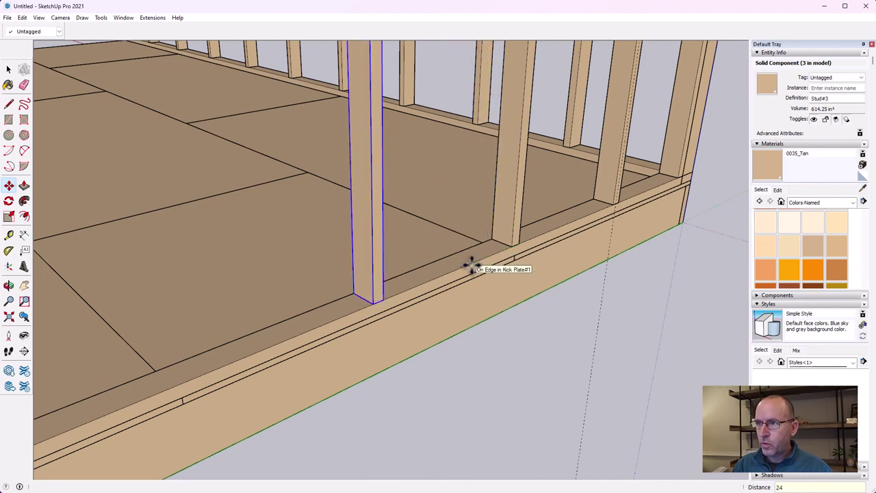
Step: Make both newly placed studs unique components
click(8, 70)
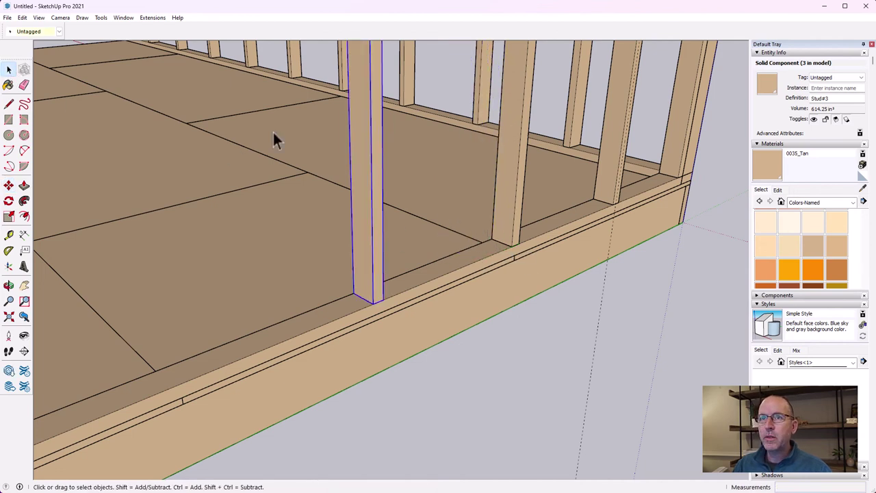
right_click(520, 182)
click(551, 255)
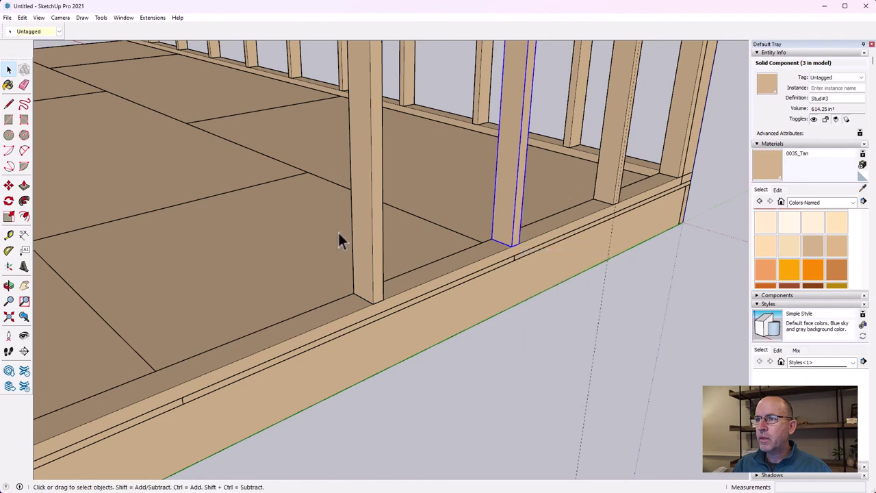
right_click(357, 234)
click(398, 312)
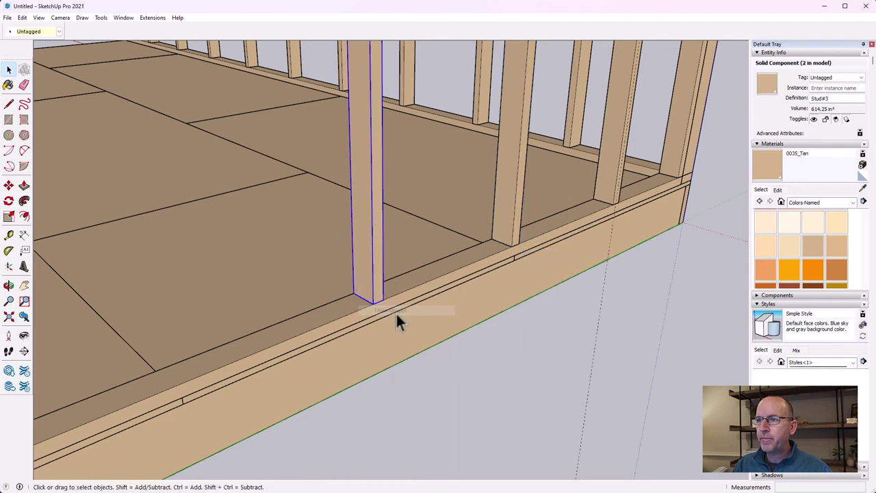
Step: Move-copy a stud 24 inches farther left along the plate with Ctrl
key(m)
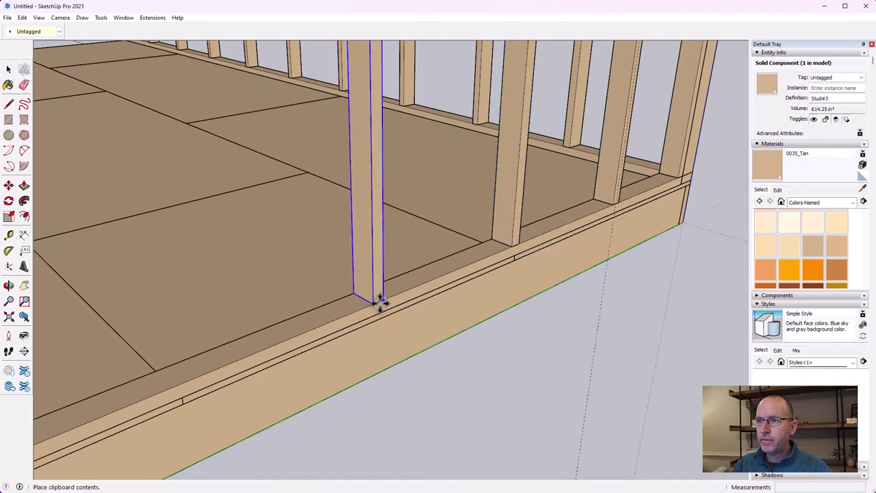
click(382, 301)
key(ctrl)
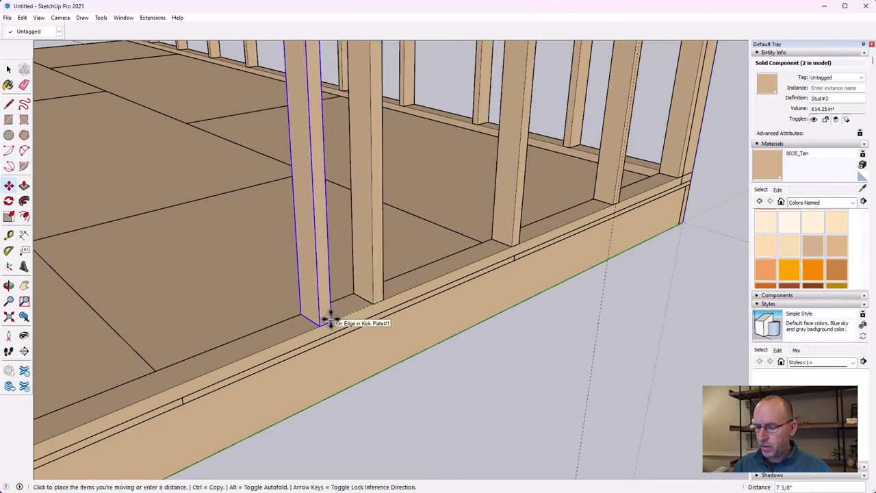
key(Return)
key(space)
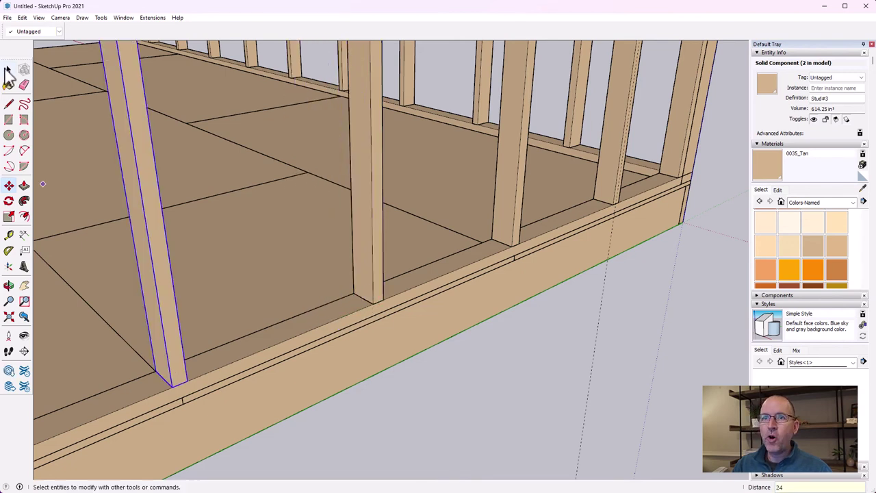
right_click(157, 205)
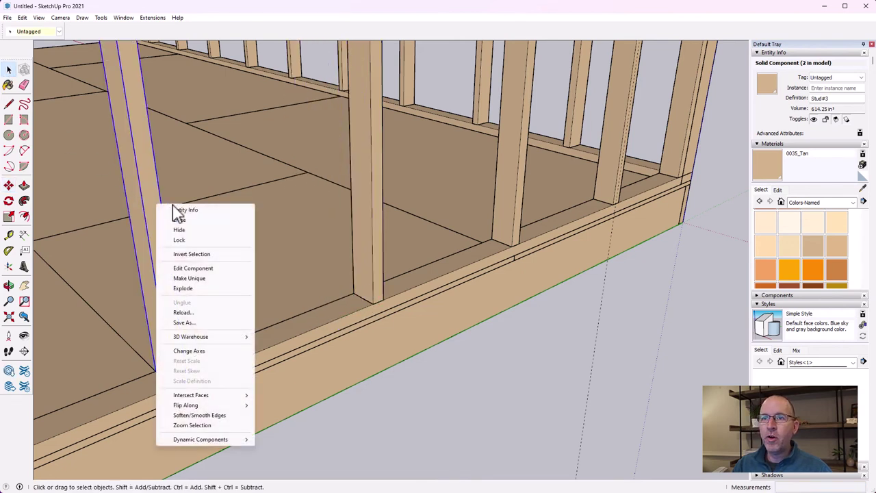
Step: Make the latest stud unique and bring the shed's front-left corner into view
click(200, 280)
click(24, 285)
drag(59, 299, 273, 263)
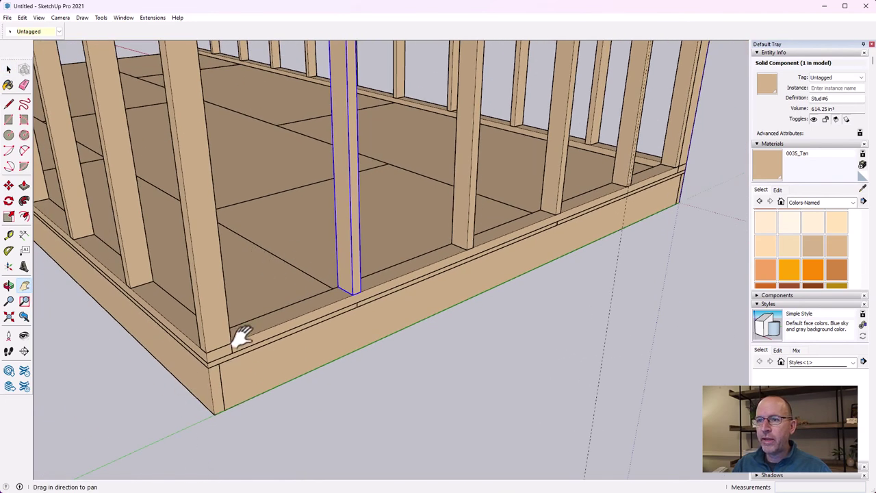
click(9, 68)
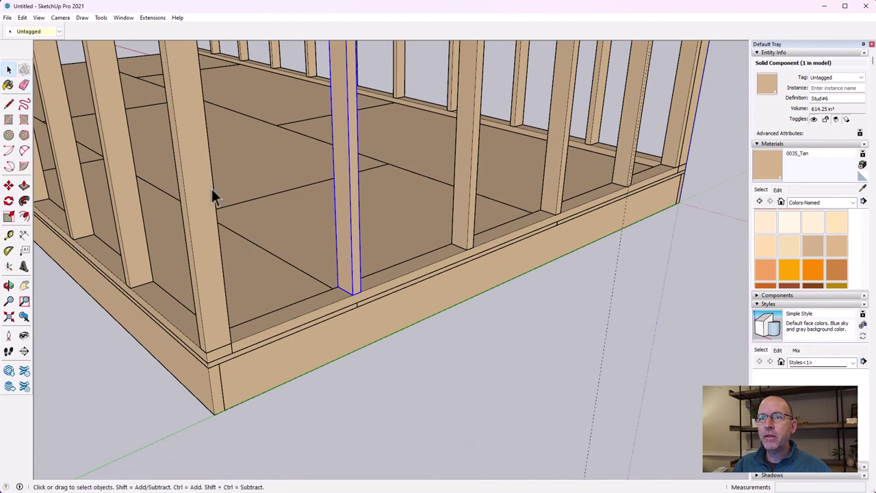
Step: Paste a stud at the plate corner, set it flush against the corner post, and make it unique
key(ctrl+v)
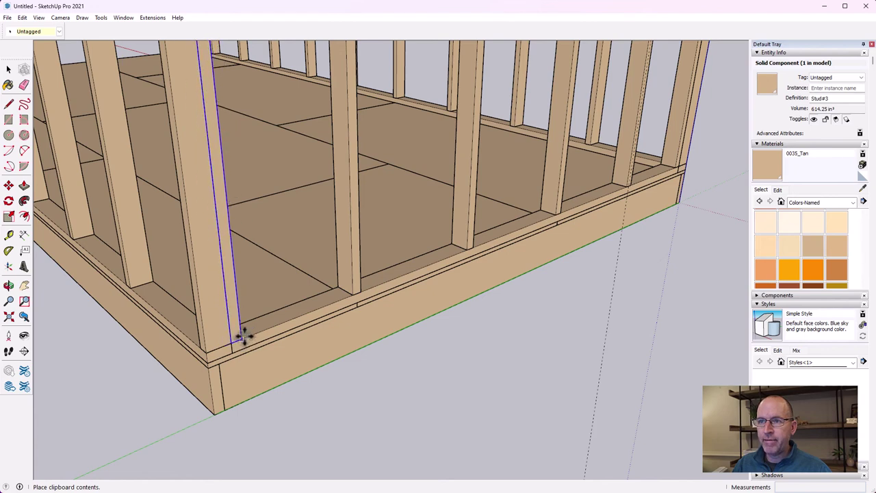
scroll(247, 334, up, 2)
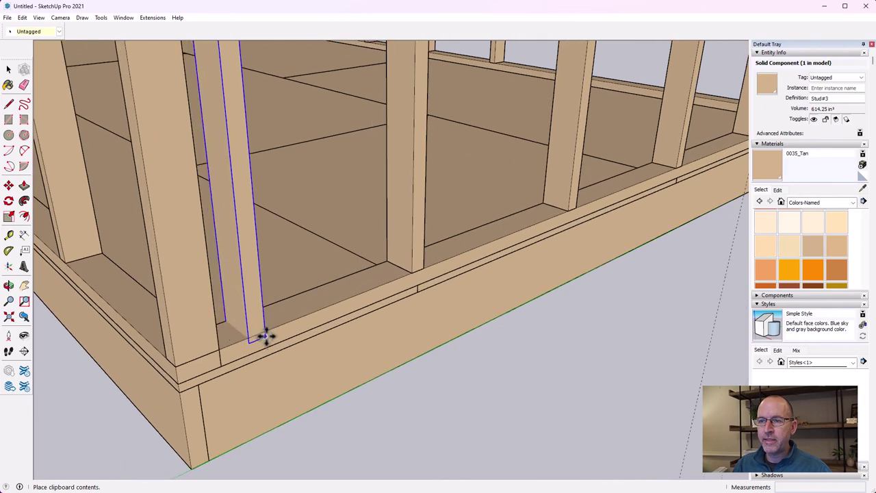
click(256, 333)
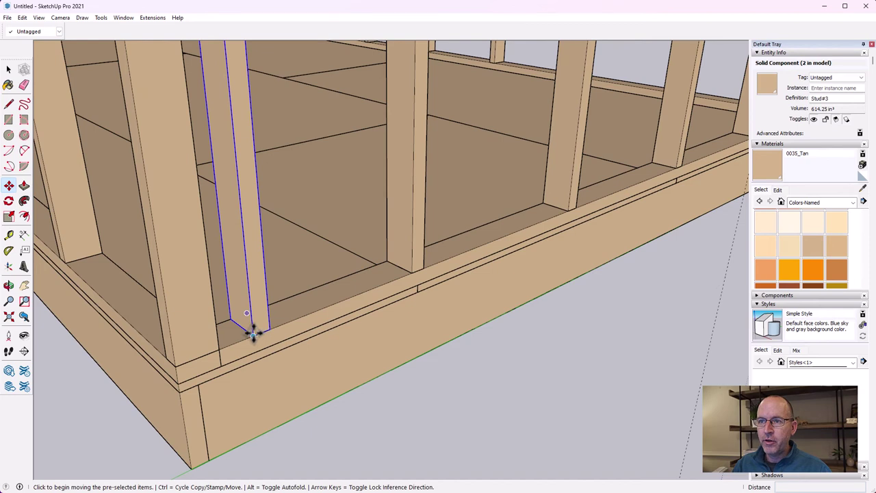
click(253, 333)
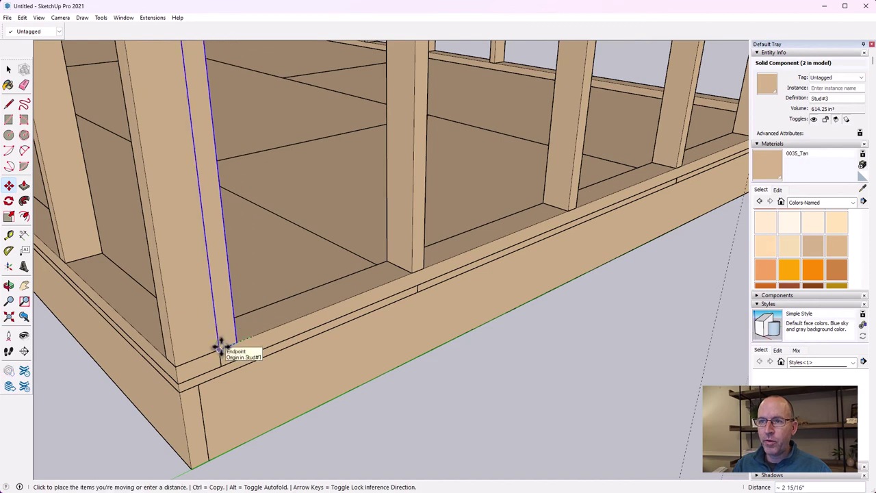
click(219, 346)
click(9, 70)
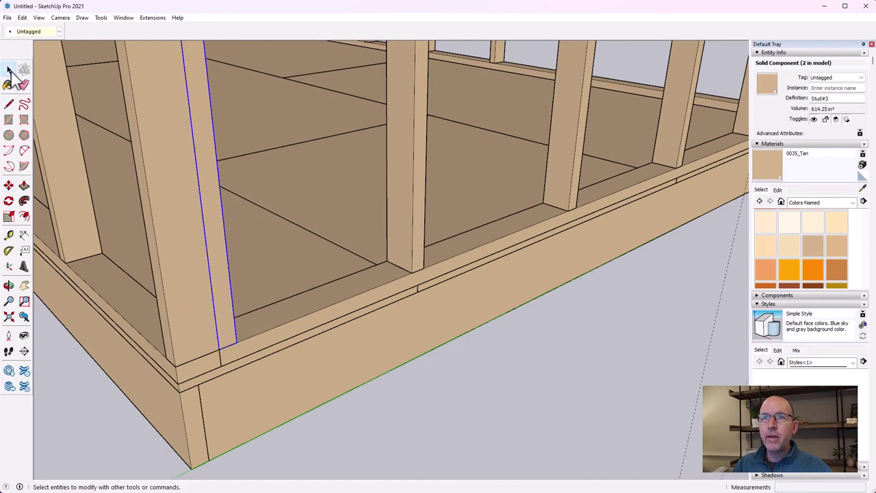
right_click(214, 199)
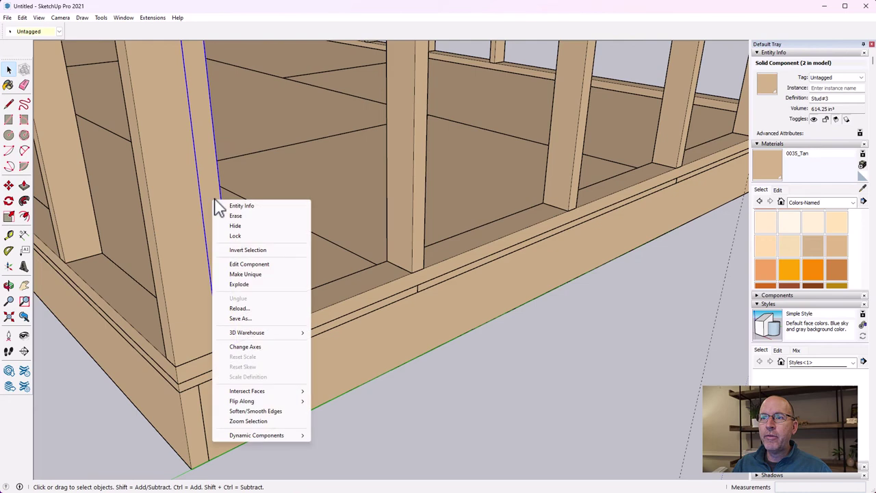
click(241, 279)
Step: Orbit to a higher view over the front wall and select the kick plate board
middle_drag(90, 167, 28, 284)
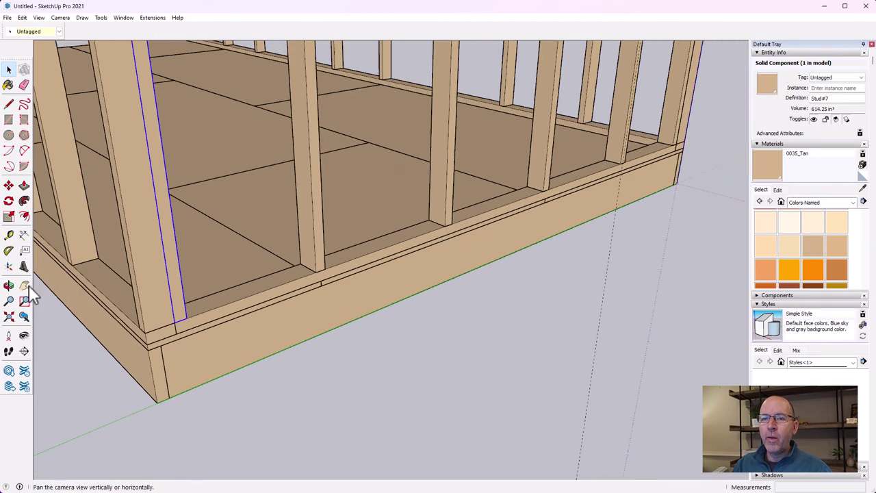
click(27, 286)
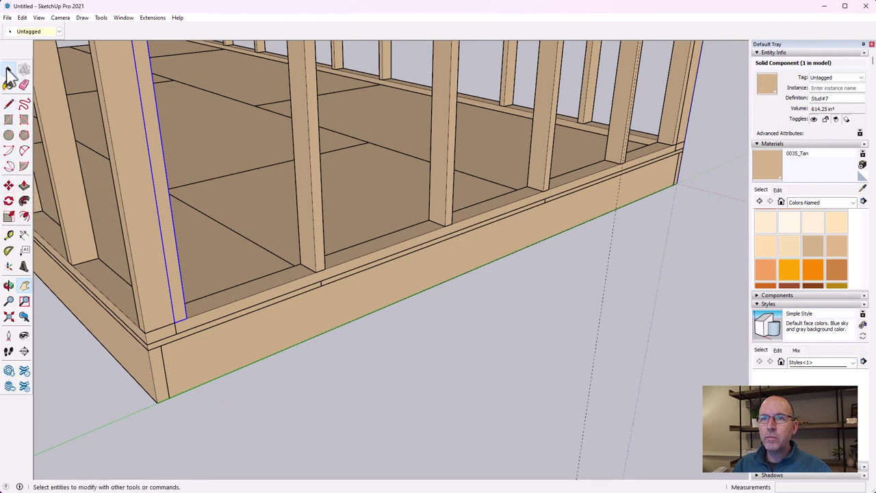
click(9, 68)
click(242, 288)
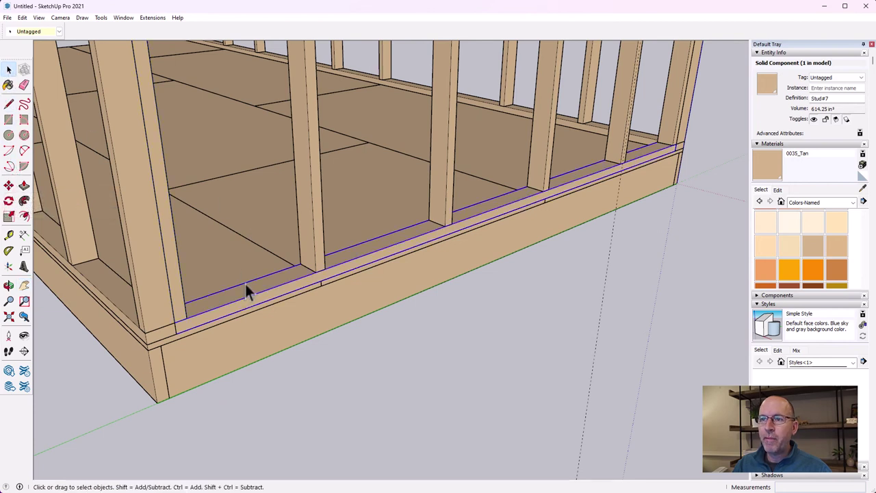
Step: Paste a copy of the kick plate near the top of the front wall
click(24, 285)
drag(397, 102, 118, 240)
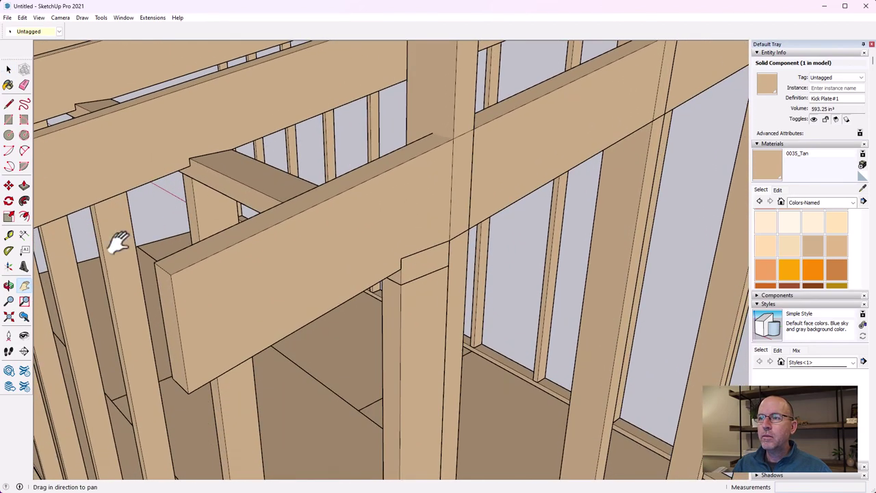
click(9, 286)
drag(465, 344, 178, 228)
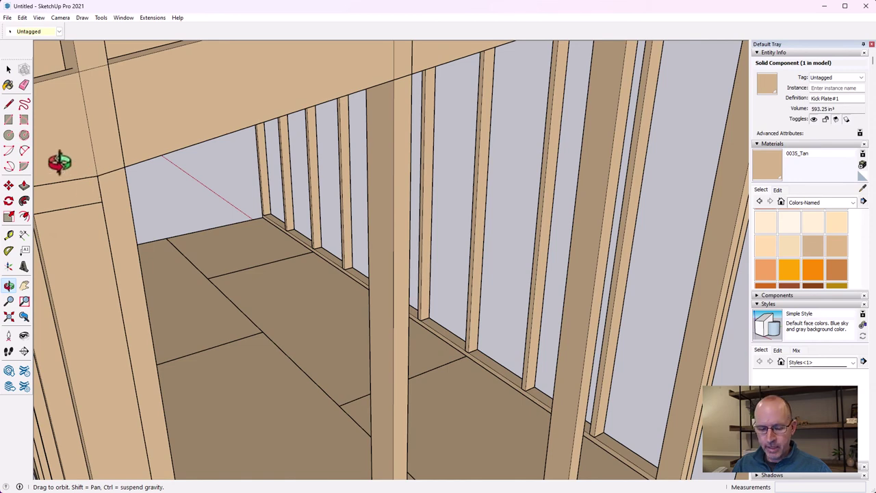
key(ctrl+v)
middle_drag(413, 180, 443, 155)
click(519, 162)
Step: Move the copied board so its end snaps to the corner post's top corner
key(m)
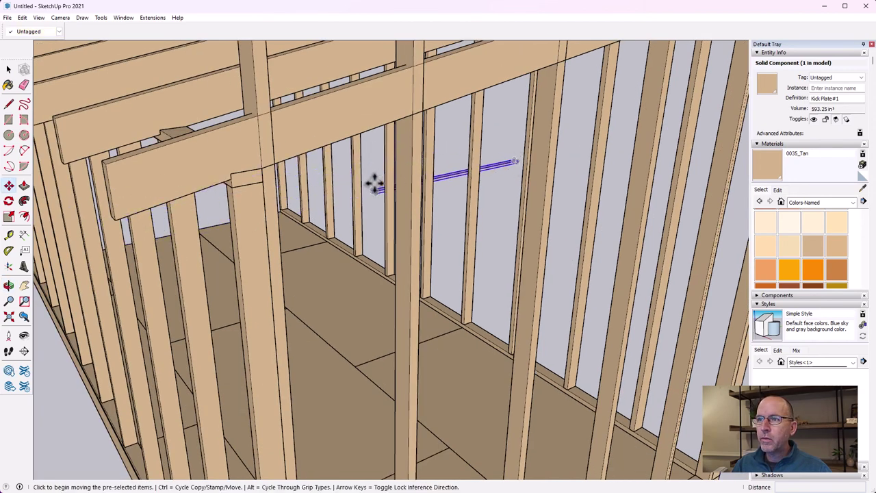
click(377, 189)
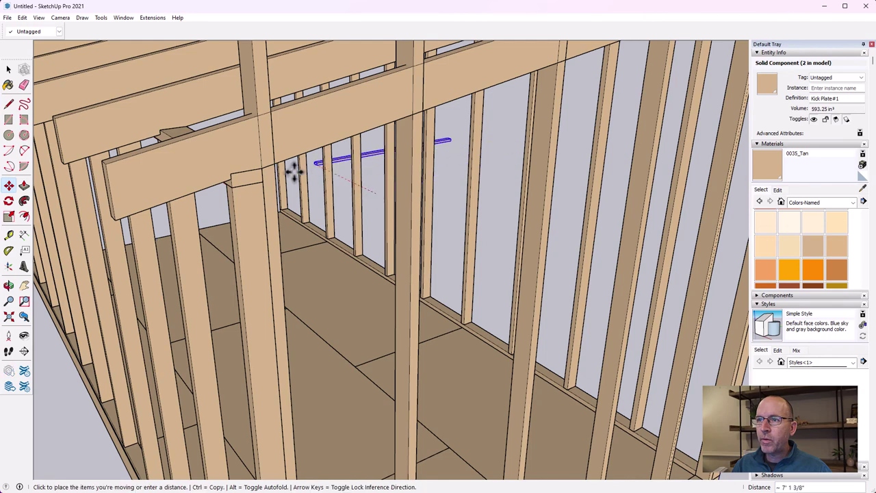
scroll(269, 178, up, 3)
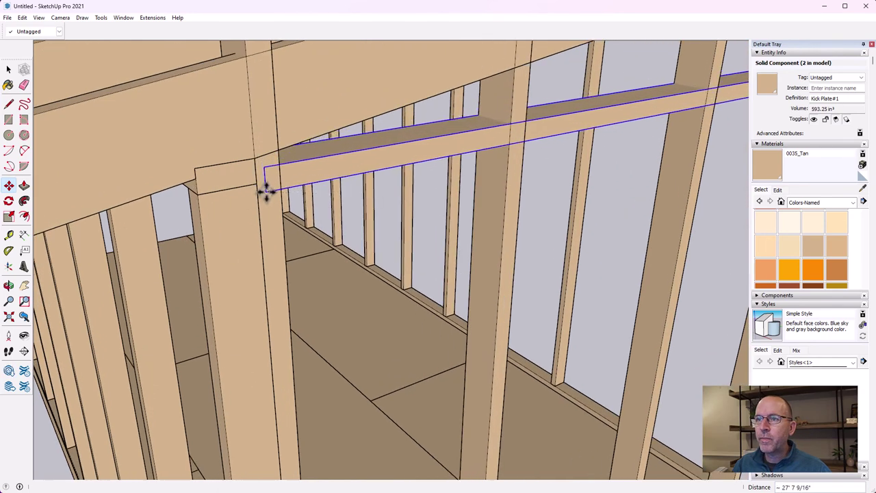
click(266, 186)
click(266, 166)
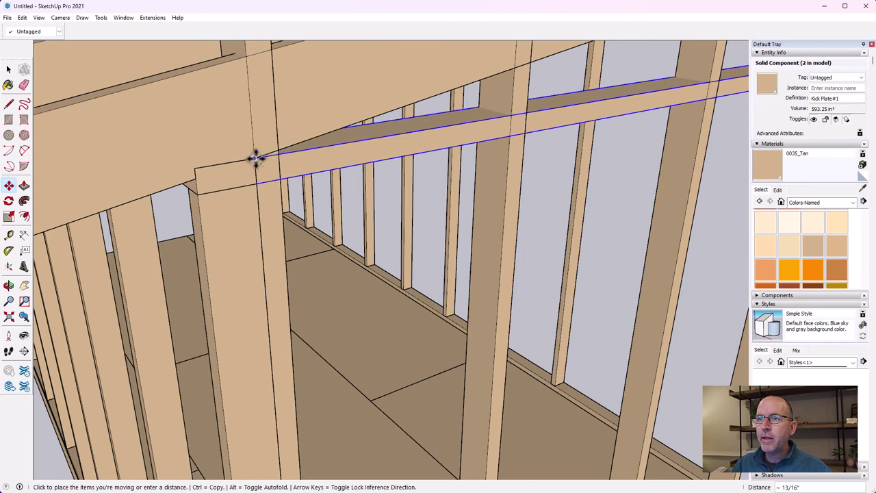
click(256, 156)
scroll(256, 158, up, 3)
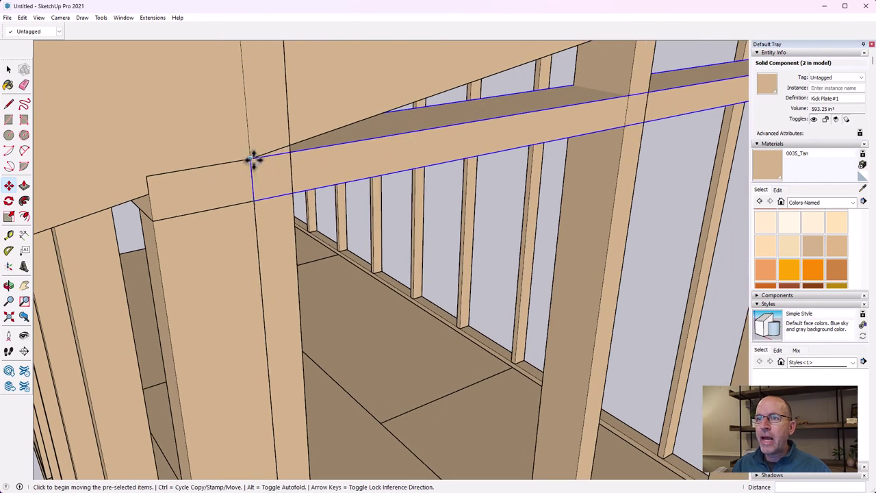
scroll(485, 137, down, 6)
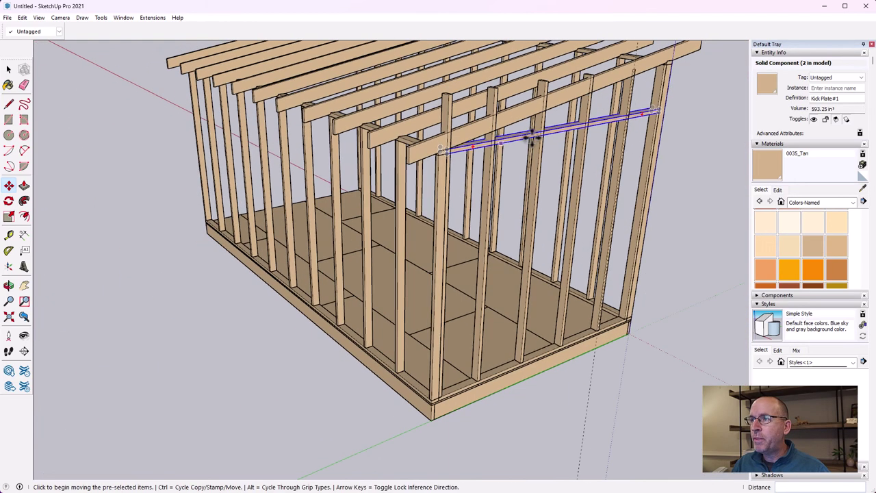
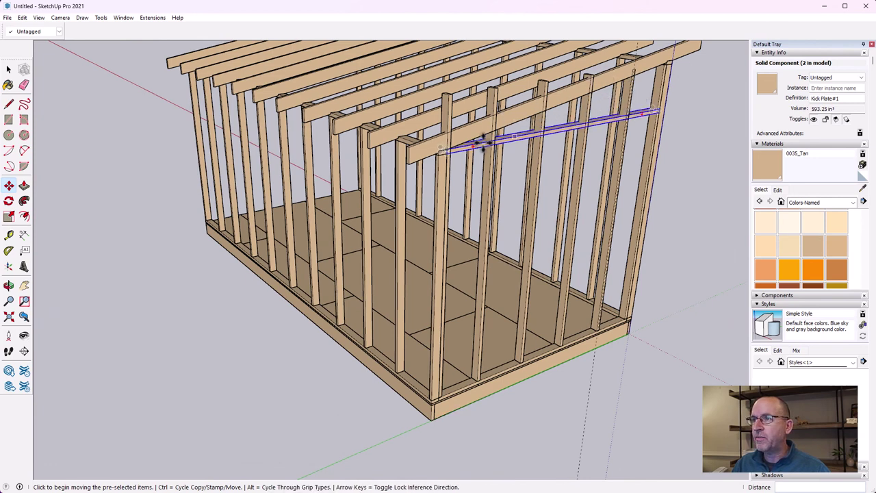
Step: Pan and zoom in on the kick plate's end where it meets the corner stud
click(24, 285)
drag(351, 251, 305, 304)
scroll(287, 223, up, 5)
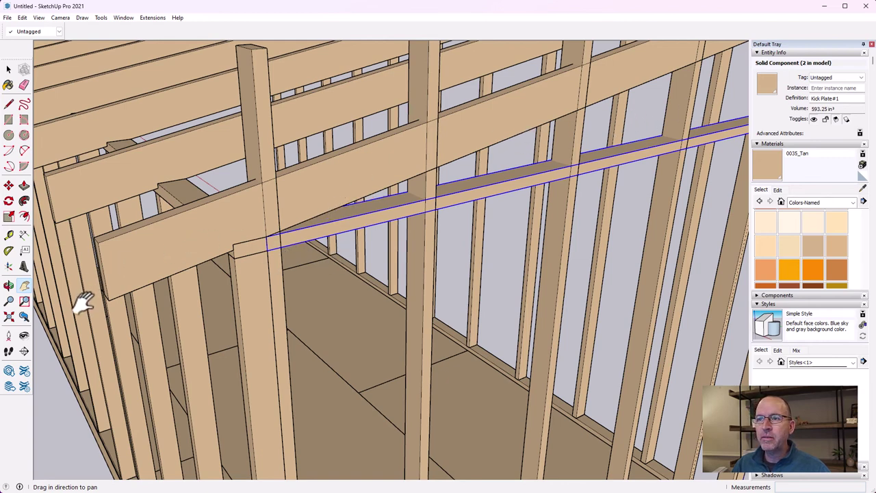
scroll(308, 239, up, 2)
scroll(286, 251, down, 2)
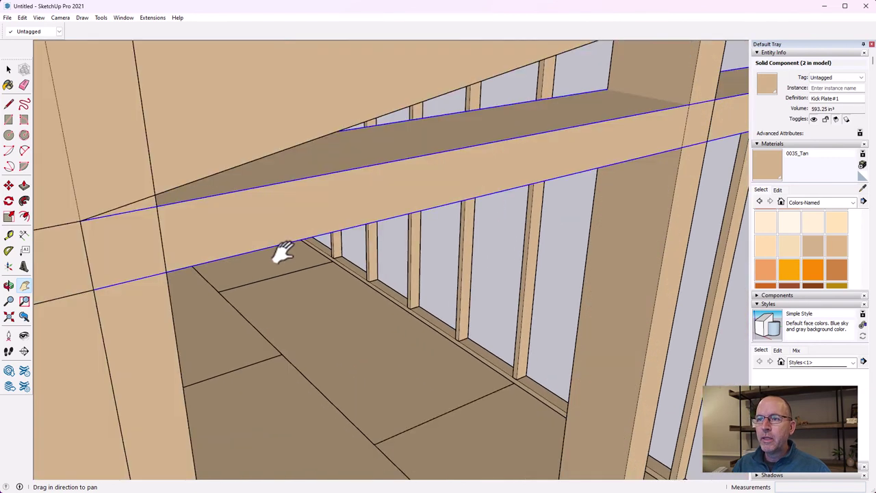
click(11, 204)
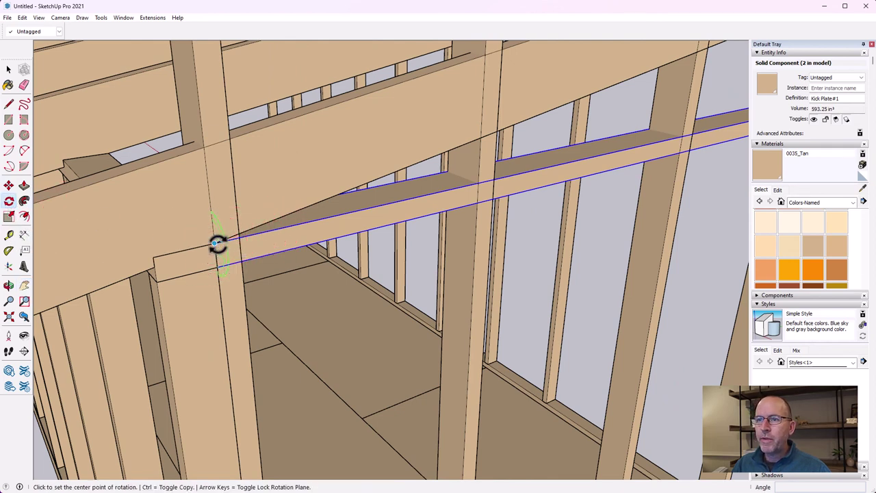
Step: Rotate the kick plate -9.5° about its end corner to match the rafter slope
click(214, 244)
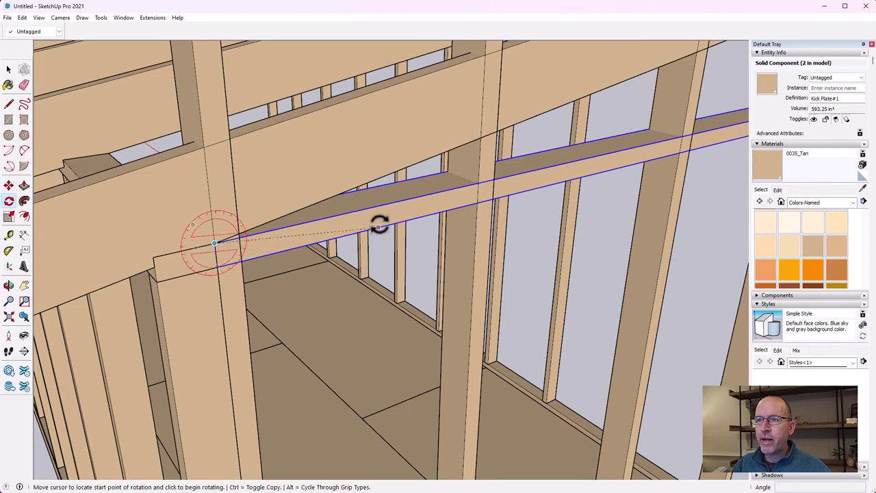
click(384, 205)
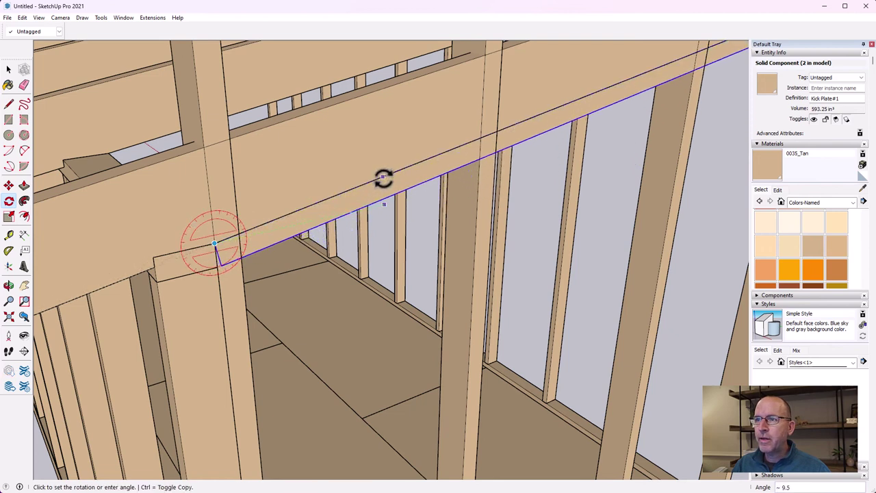
click(381, 177)
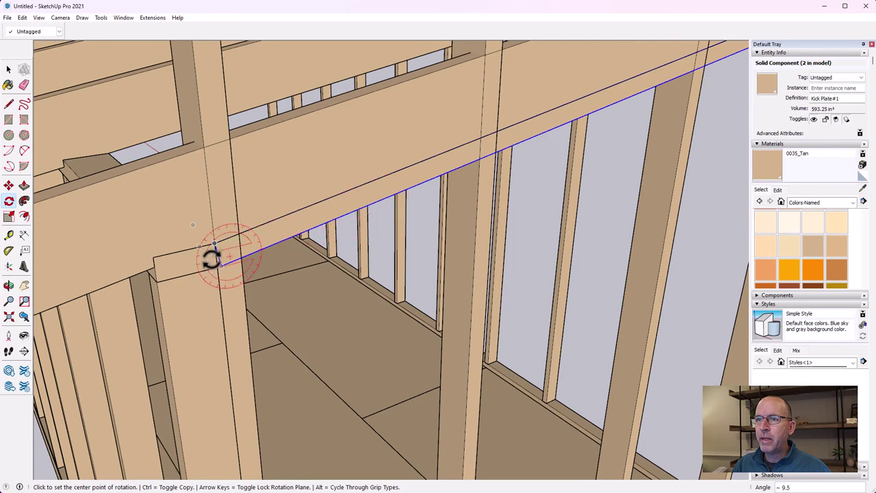
scroll(214, 259, up, 4)
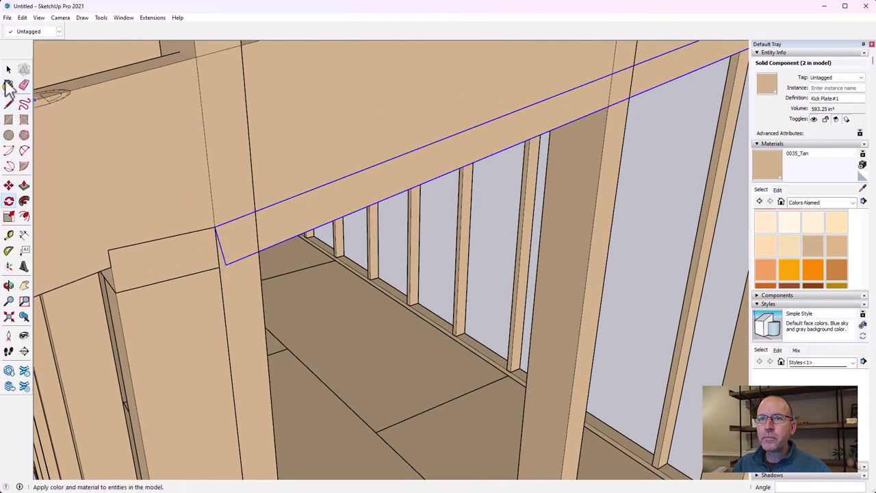
click(11, 74)
Step: Open the kick plate component for editing and push/pull its end face
right_click(363, 203)
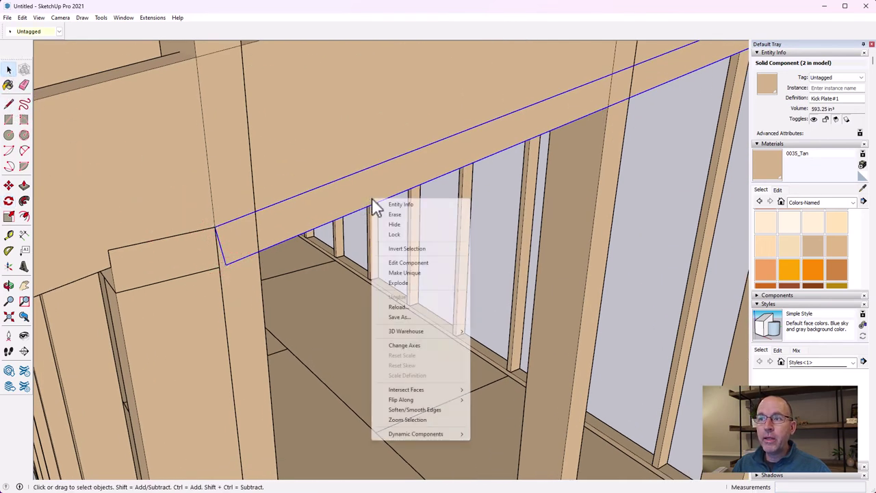
key(Escape)
double_click(318, 219)
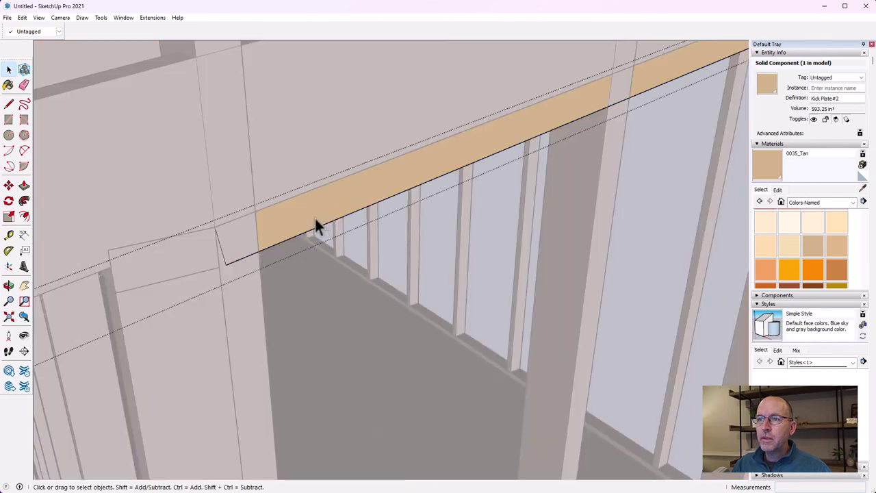
click(24, 185)
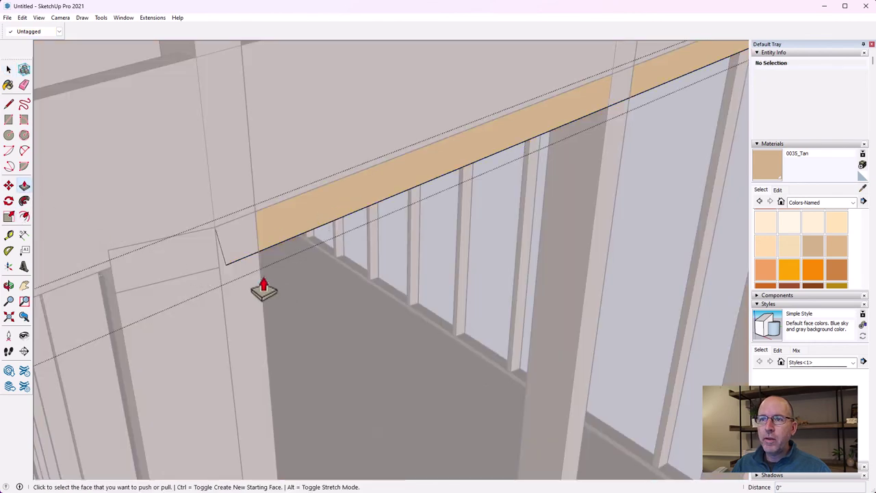
click(224, 270)
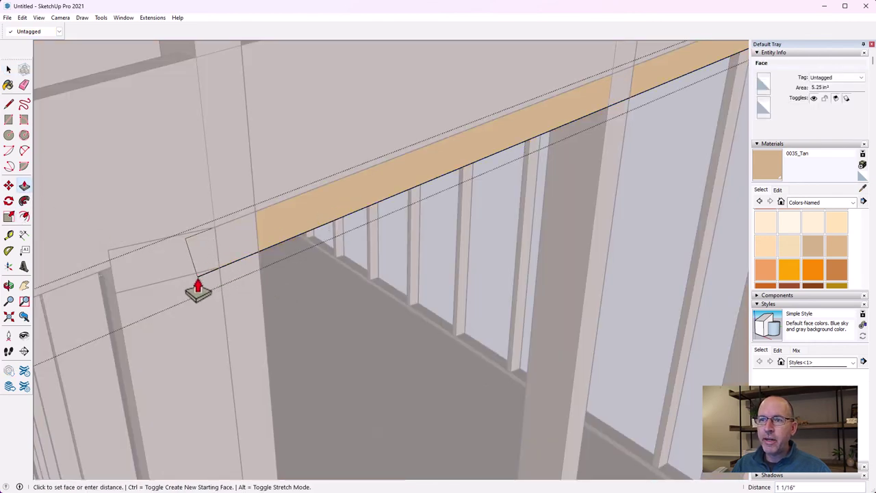
click(198, 288)
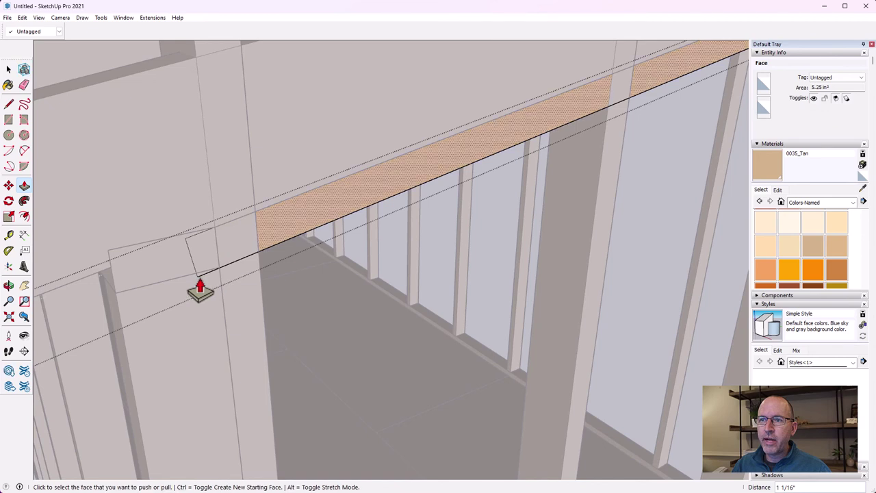
Step: Draw a line dividing the board's end face and push the end section back
click(9, 105)
click(214, 225)
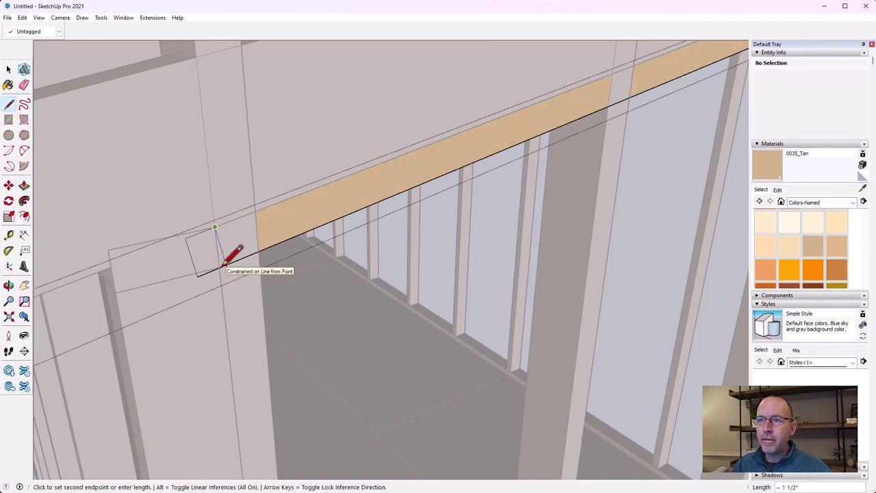
scroll(219, 267, up, 6)
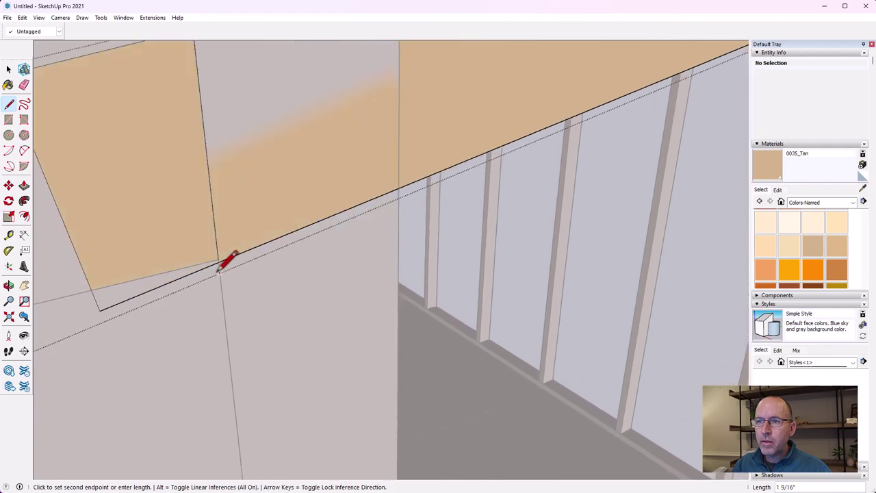
click(215, 250)
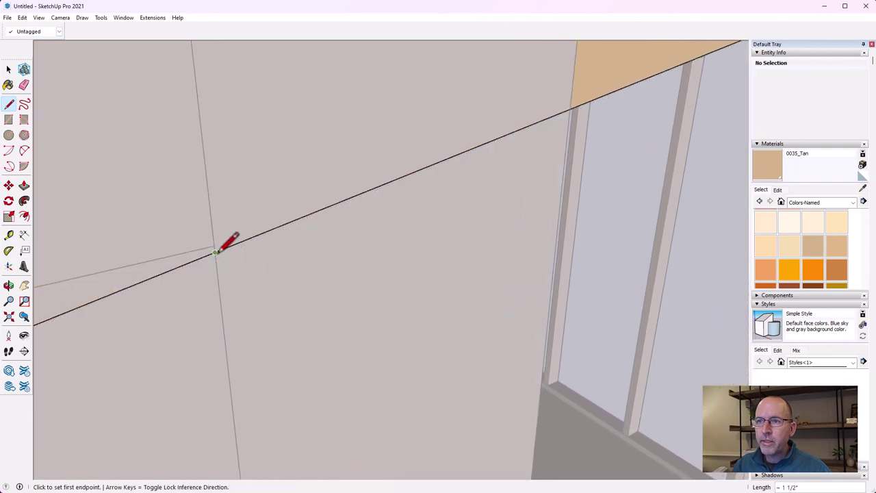
scroll(220, 249, down, 5)
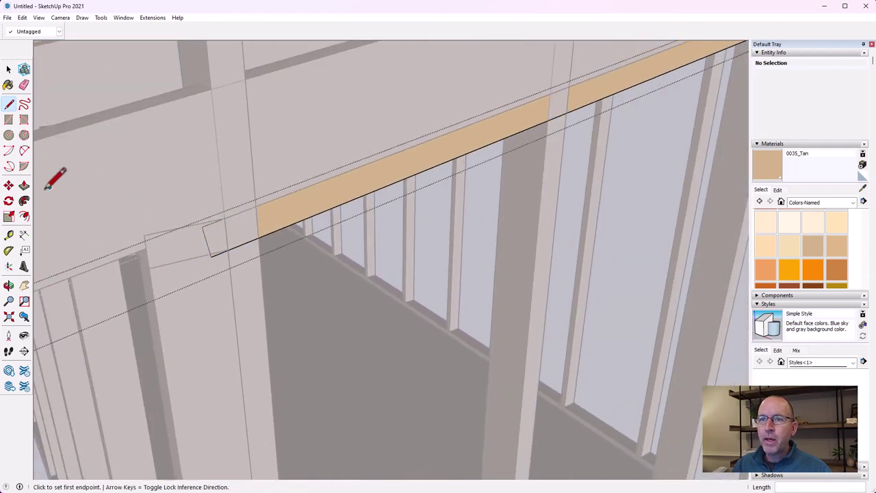
click(24, 185)
click(207, 247)
shift+middle_drag(207, 247, 190, 373)
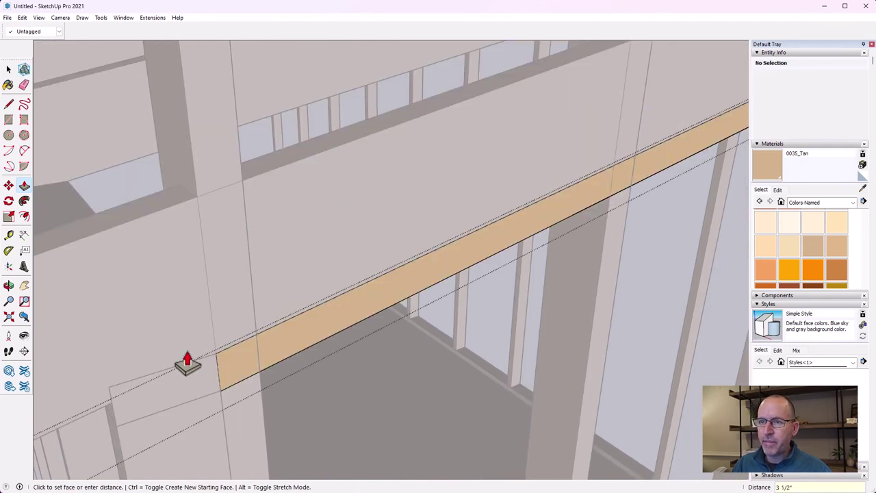
Step: Orbit around toward the other end of the kick plate
click(8, 69)
key(p)
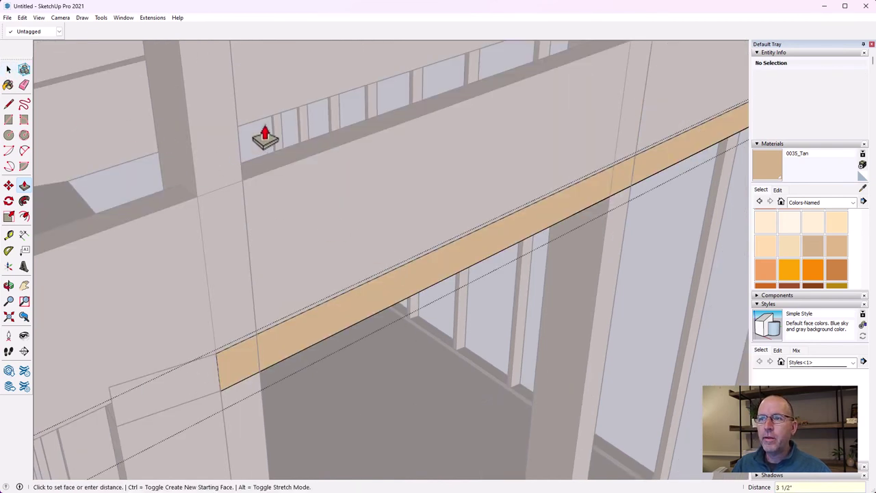
click(8, 69)
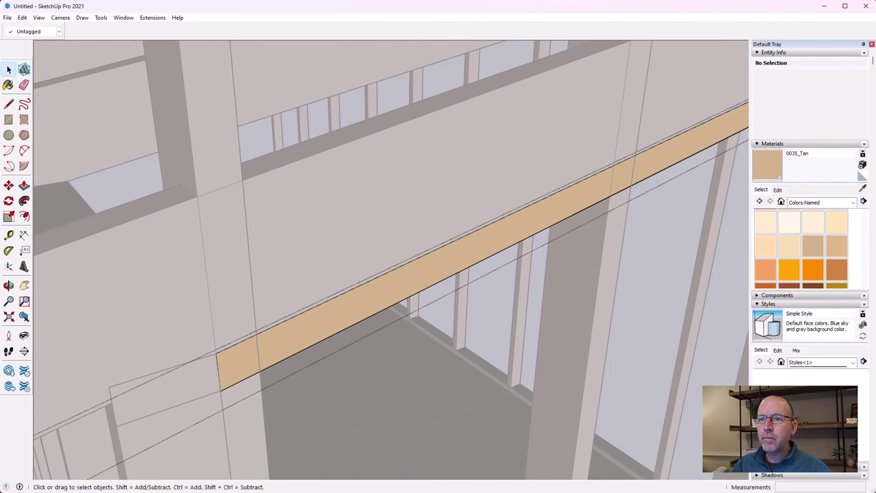
click(8, 285)
drag(64, 308, 625, 250)
Step: Orbit and pan along the board to bring its far end and the wall into view
drag(617, 316, 566, 333)
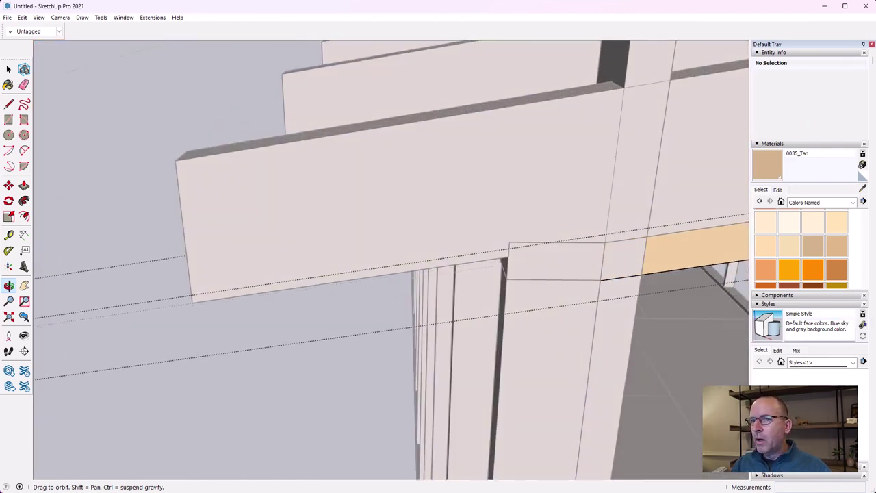
click(24, 286)
drag(497, 236, 312, 180)
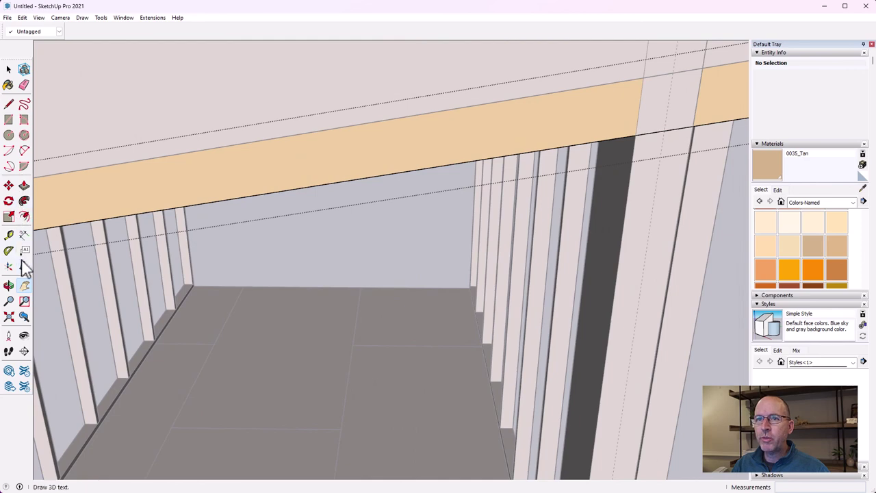
drag(445, 160, 134, 228)
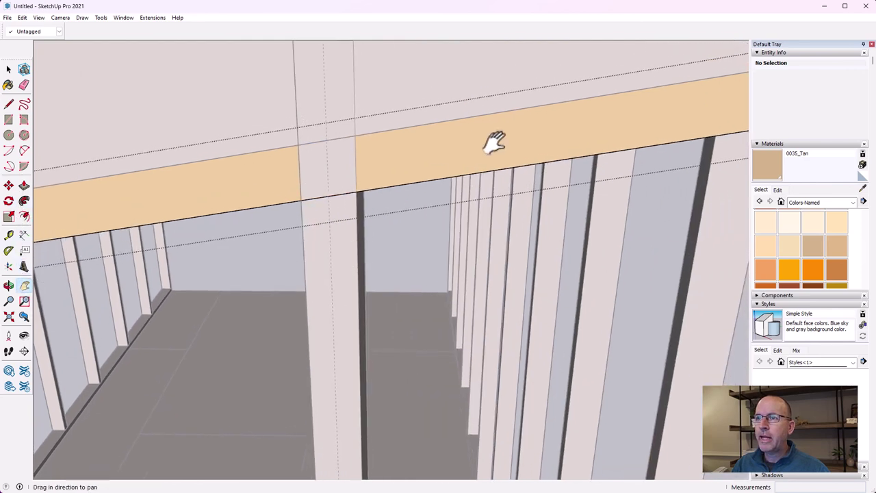
drag(494, 143, 212, 183)
drag(440, 143, 137, 182)
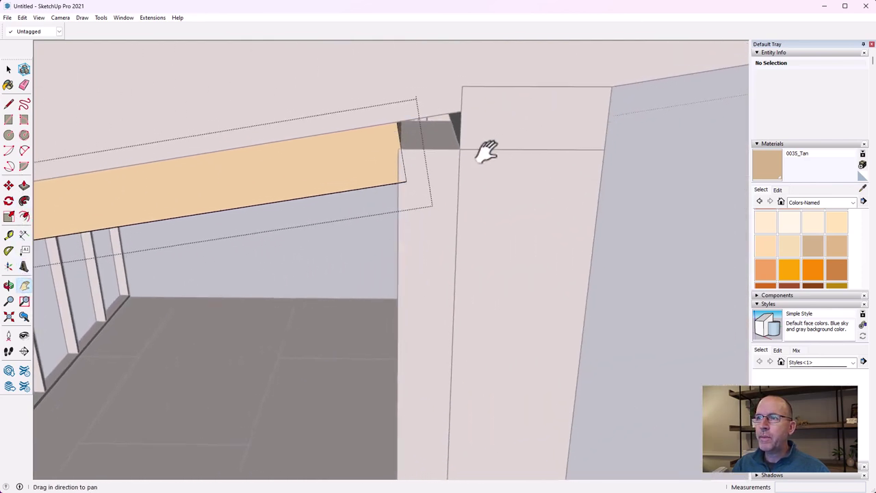
mouse_move(483, 151)
mouse_down()
mouse_move(424, 189)
mouse_move(295, 225)
mouse_up()
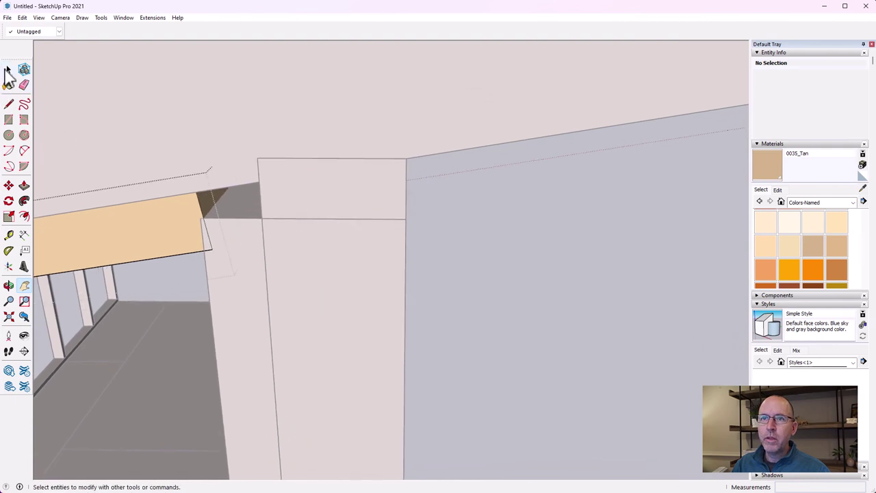
Step: Extend the board's end face 2 9/16" and draw a line splitting it
click(24, 186)
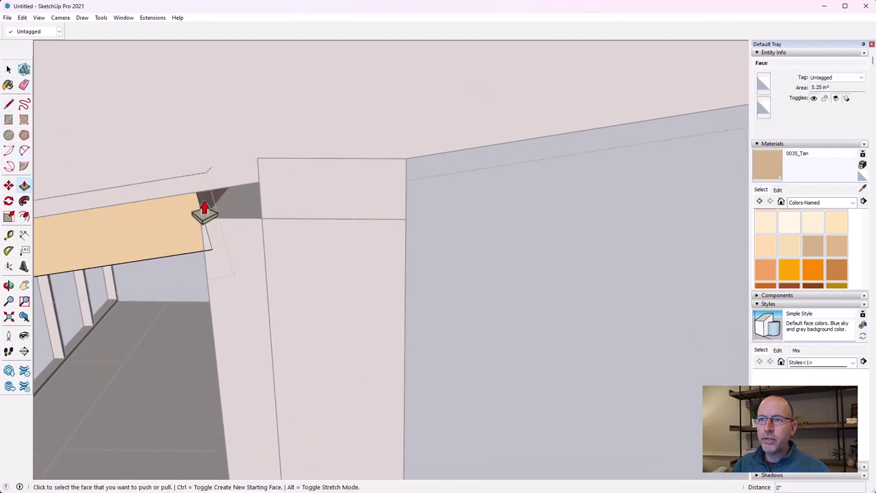
drag(203, 201, 307, 200)
key(l)
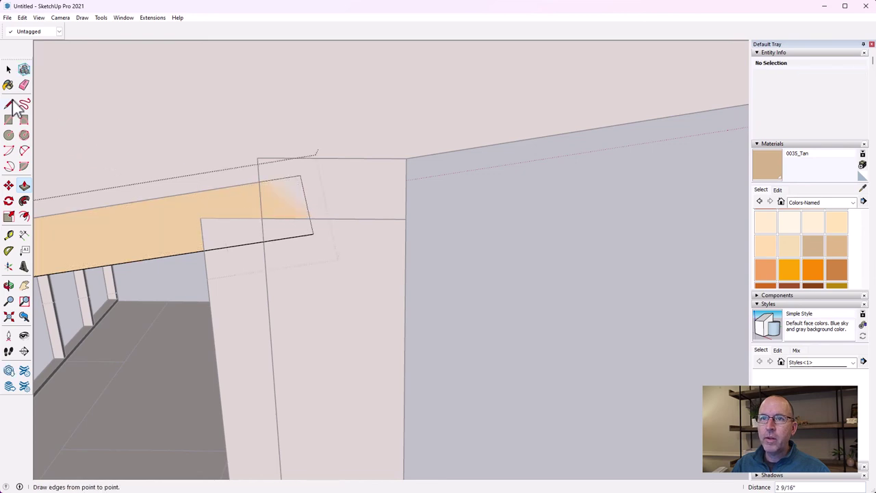
click(263, 239)
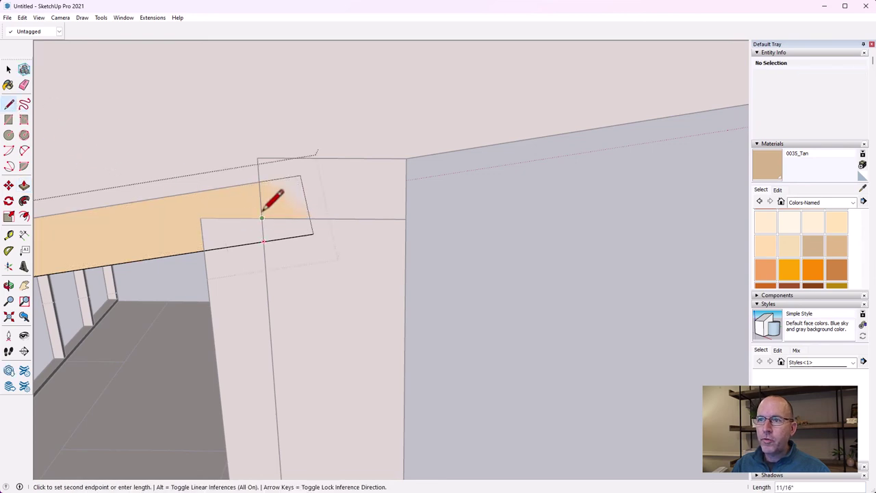
click(260, 182)
Step: Cancel the push on the split section and orbit to view the stud–top plate joint
click(24, 185)
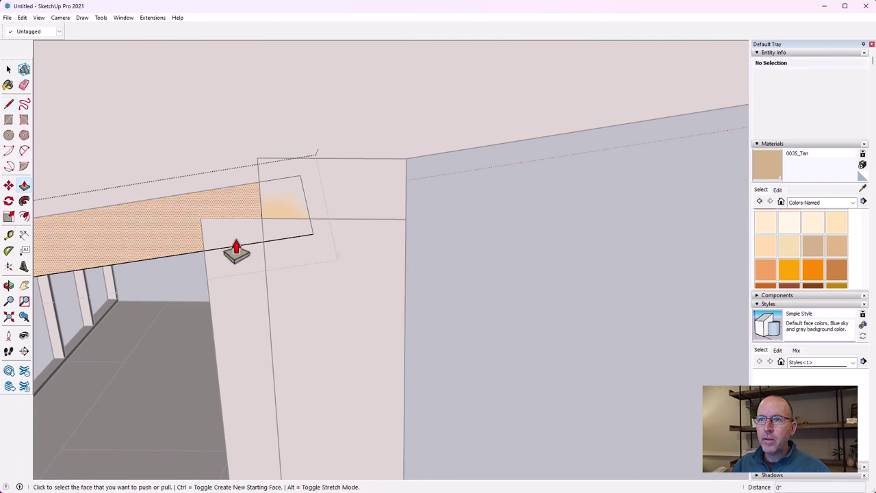
click(290, 236)
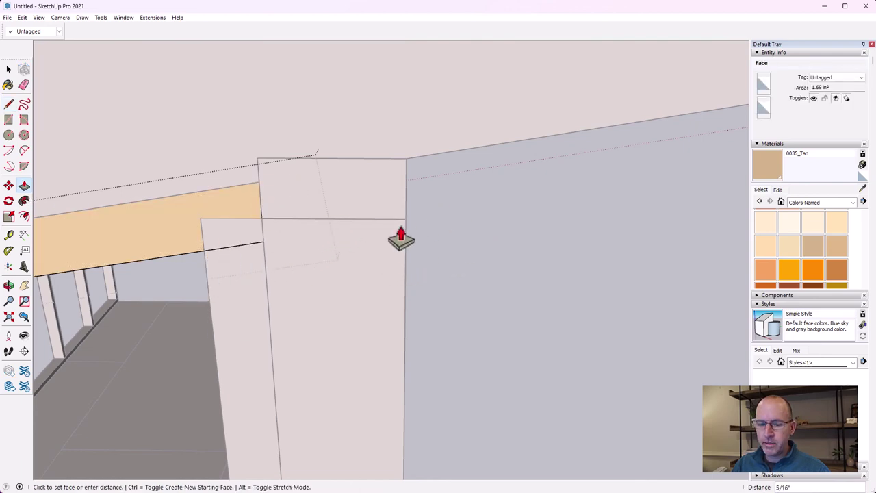
key(Escape)
click(9, 285)
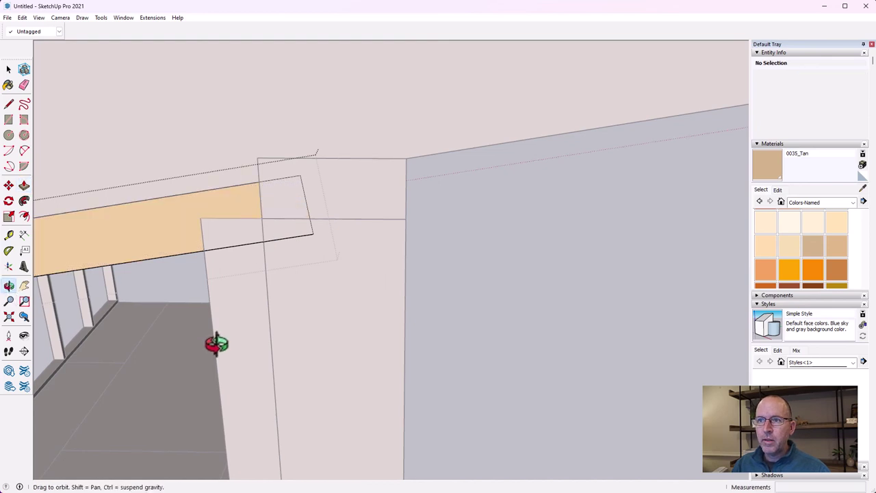
drag(215, 344, 98, 341)
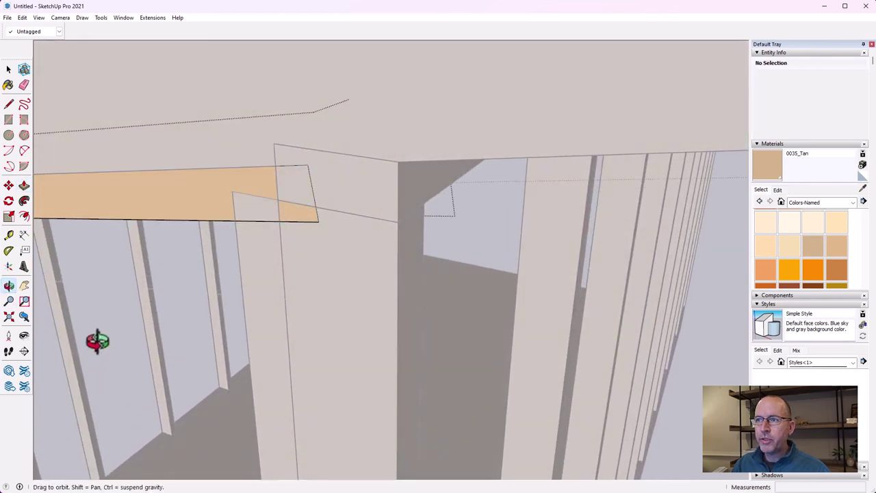
Step: Push the stud face overlapping the top plate back 3 1/2"
click(24, 185)
click(288, 216)
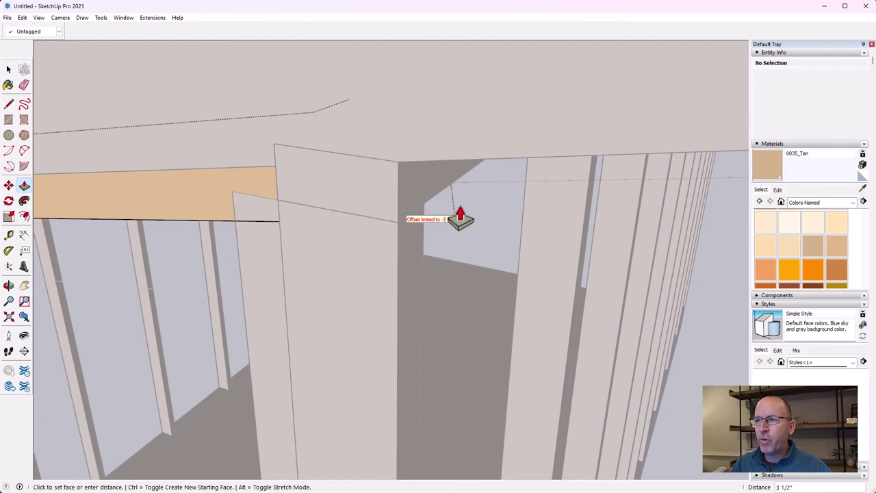
click(460, 217)
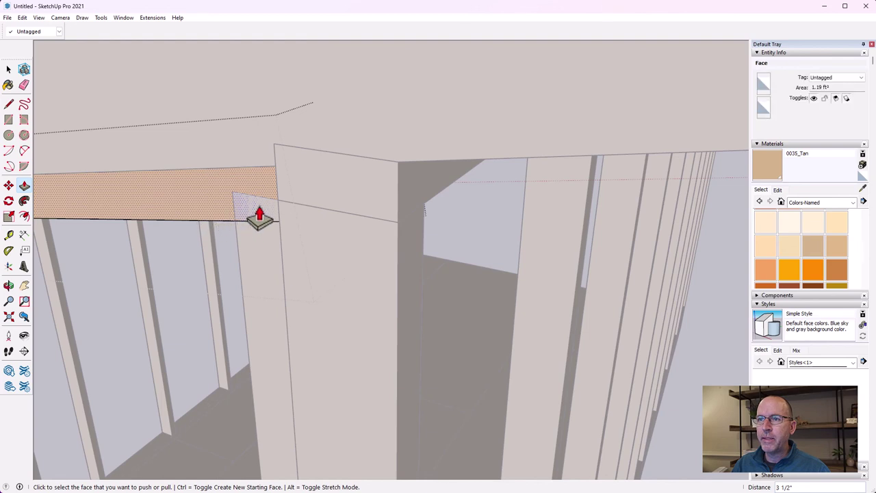
click(8, 69)
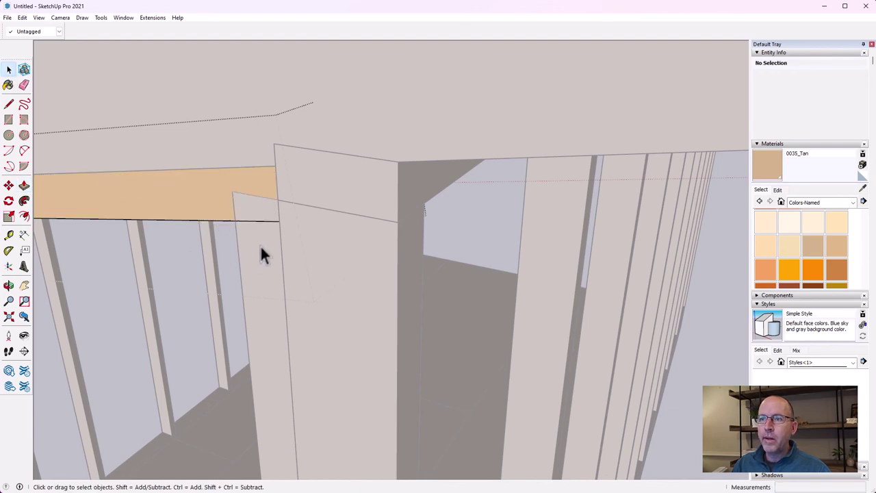
middle_drag(248, 242, 145, 183)
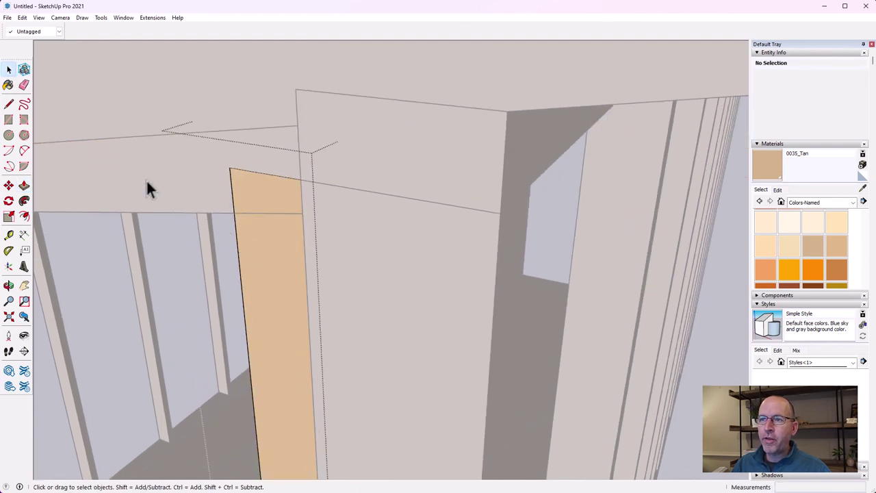
Step: Cut the first stud under the plate and push its top back 3 1/2"
click(8, 103)
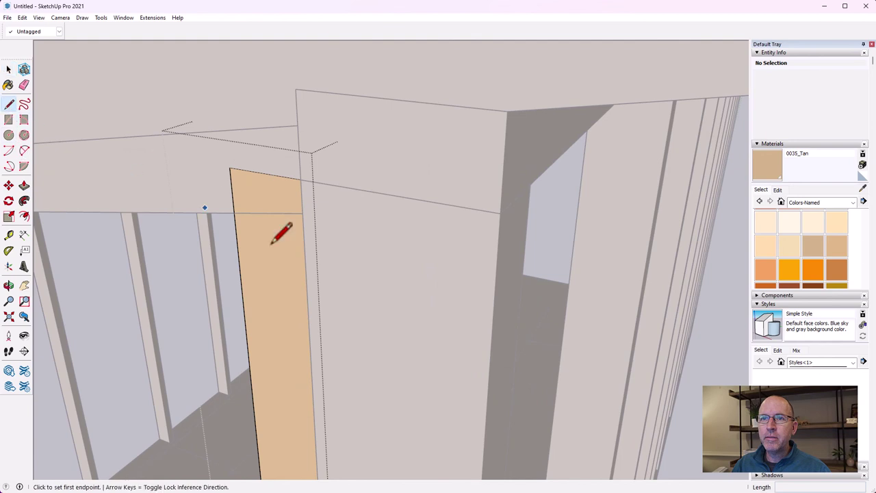
click(235, 212)
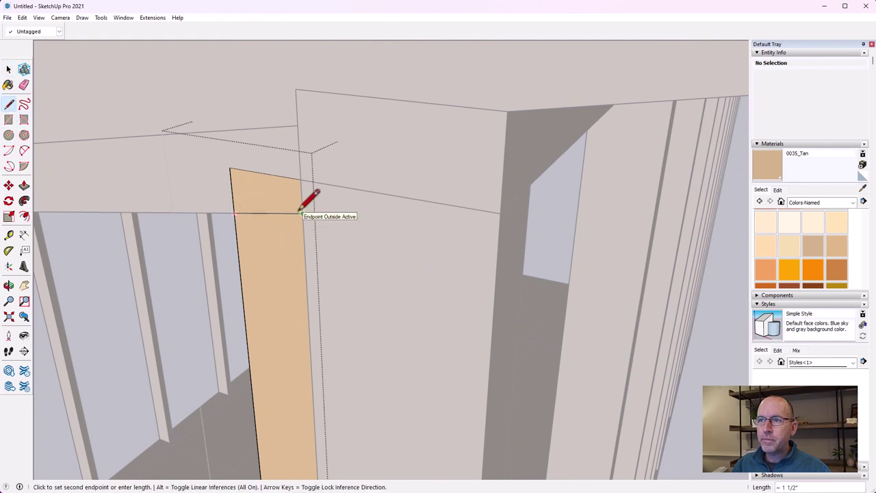
click(301, 213)
click(24, 185)
click(260, 213)
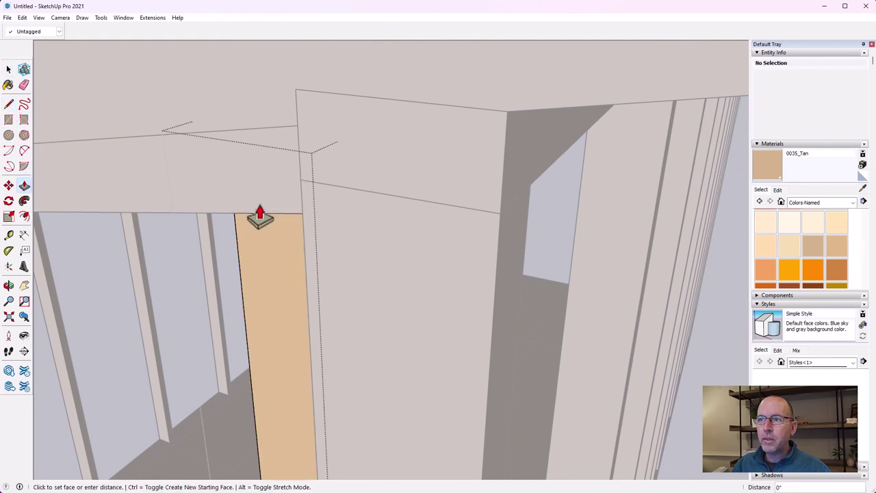
click(527, 225)
scroll(294, 242, down, 5)
scroll(331, 259, up, 2)
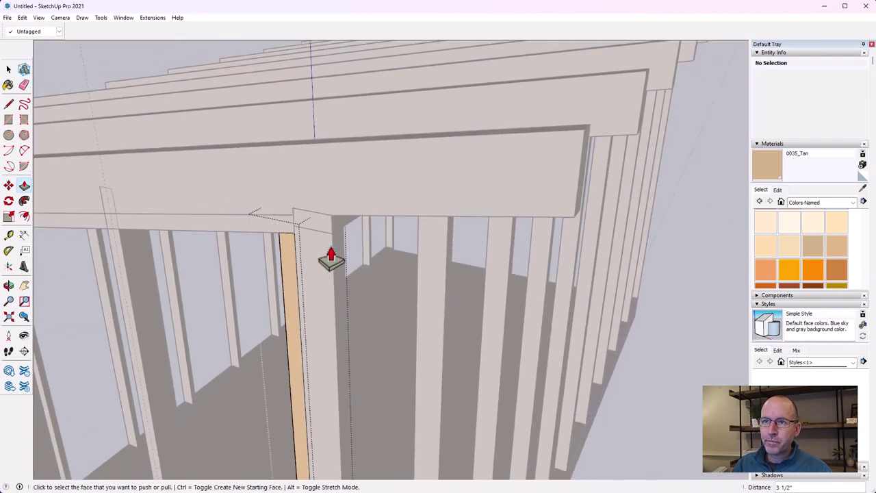
middle_drag(332, 258, 82, 166)
click(8, 69)
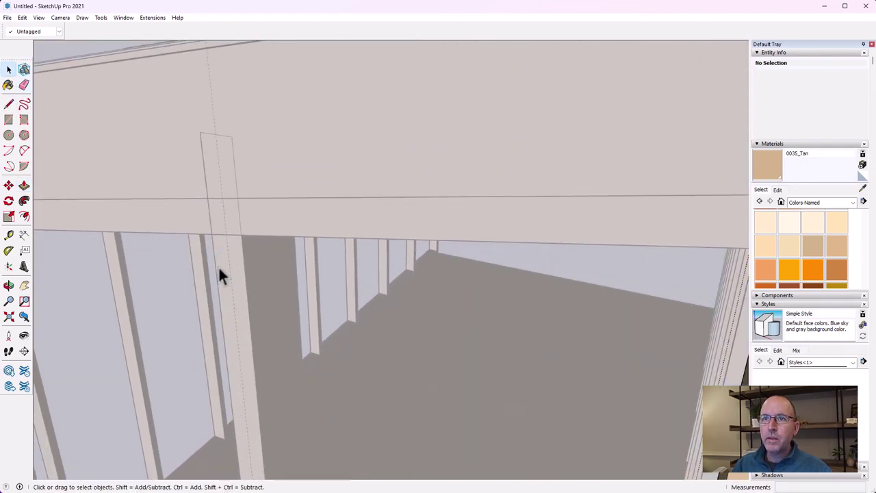
scroll(226, 253, up, 3)
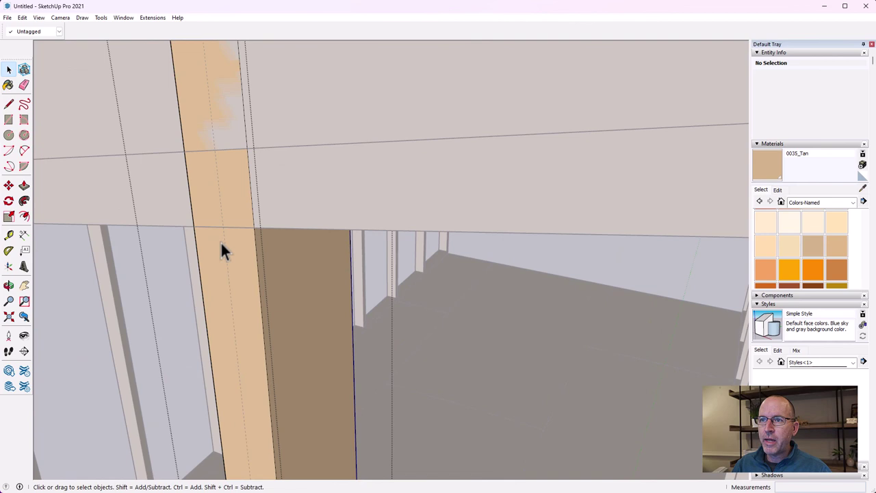
Step: Trim the next stud with a 1 1/2" cut line, pushing its upper part away
click(8, 104)
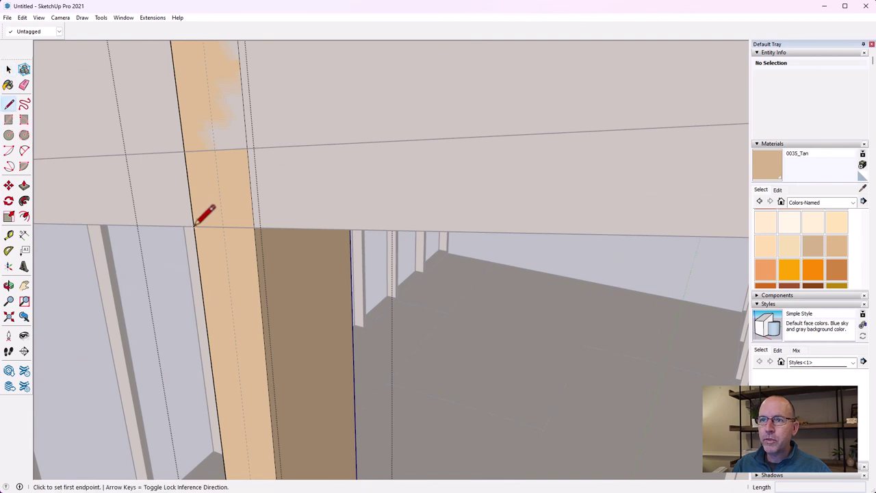
click(195, 225)
click(254, 227)
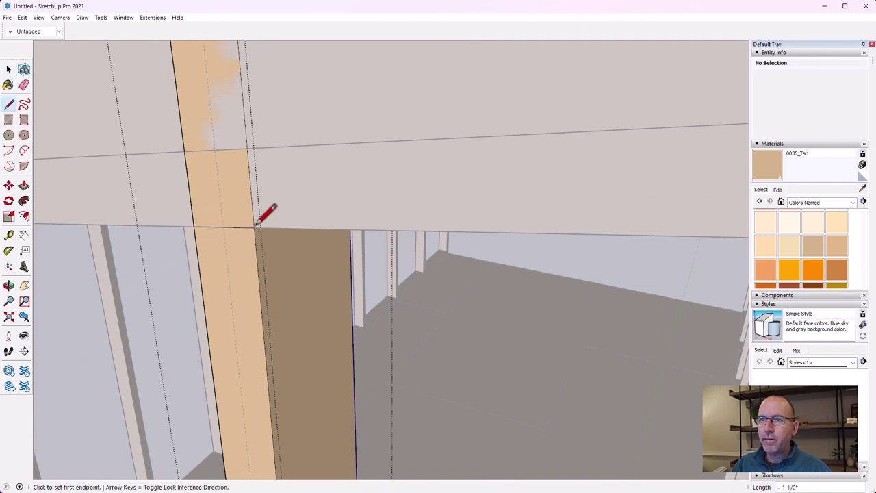
click(24, 184)
click(221, 223)
click(342, 279)
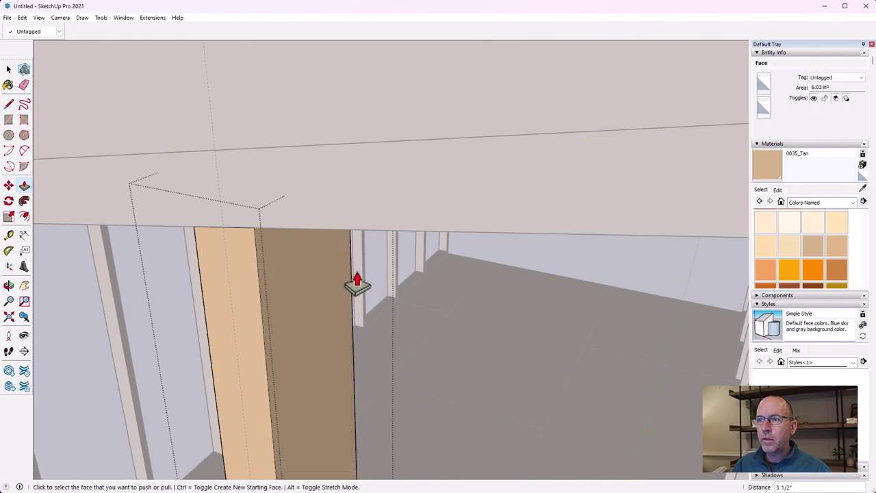
scroll(357, 284, down, 10)
scroll(314, 289, up, 8)
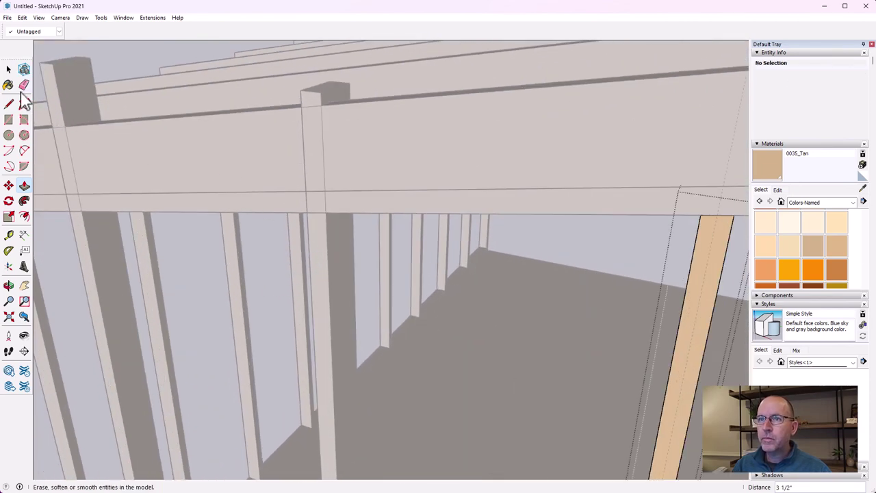
key(space)
click(370, 260)
Step: Cut the centre stud at the top plate edge and push its top back 3 1/2"
double_click(340, 248)
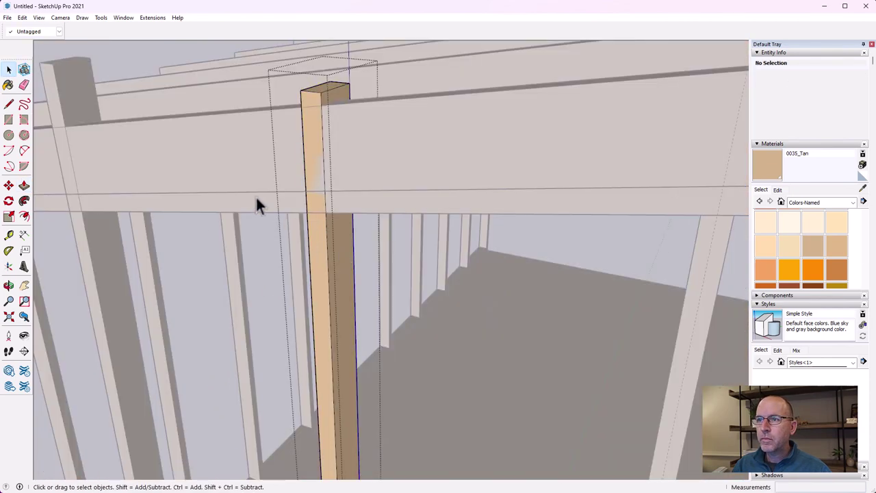
click(9, 104)
scroll(342, 195, up, 4)
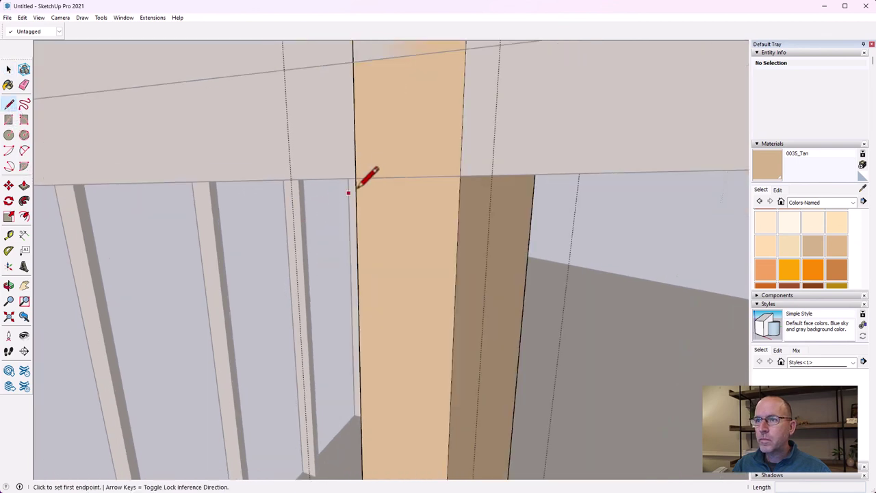
click(356, 176)
click(461, 175)
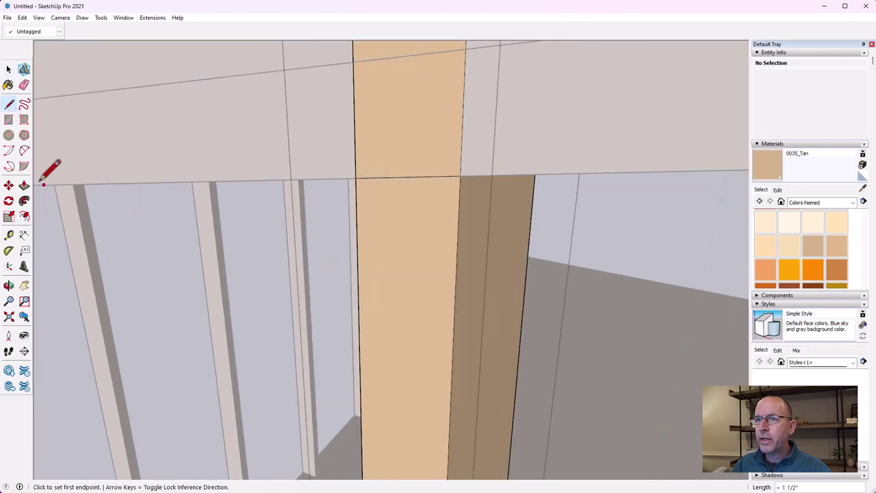
click(24, 184)
click(420, 173)
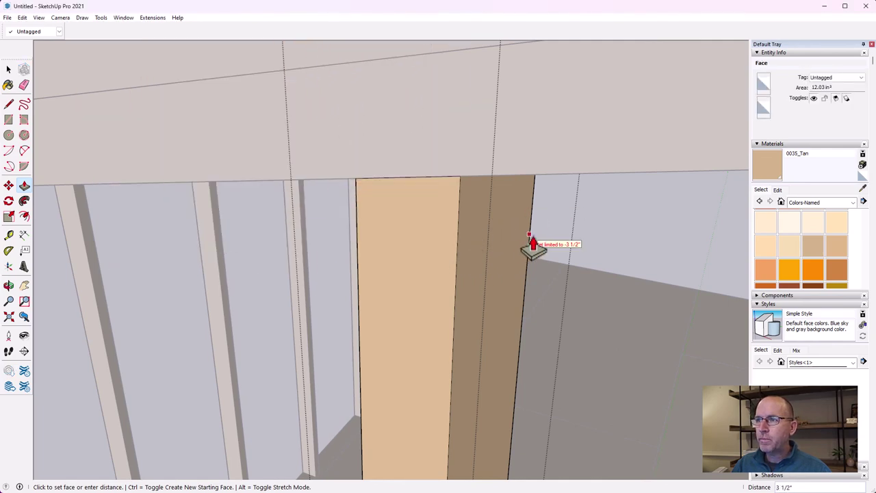
click(527, 244)
scroll(221, 286, down, 5)
scroll(375, 306, down, 2)
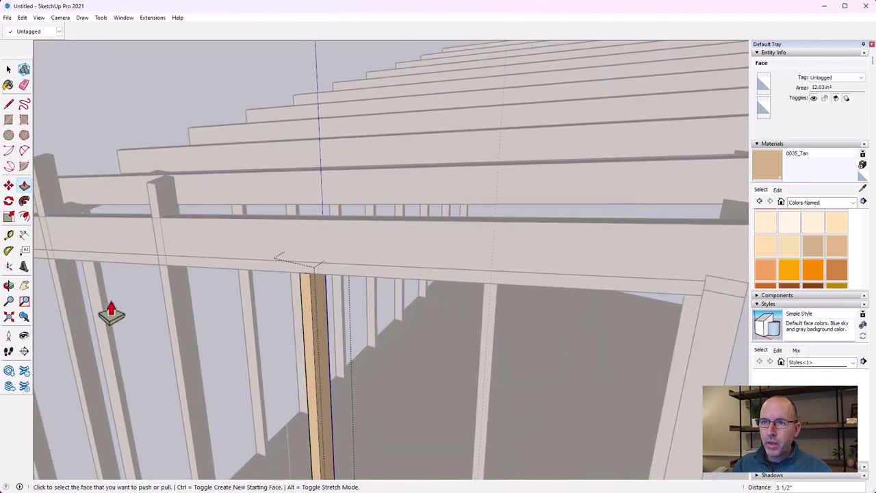
scroll(172, 280, up, 8)
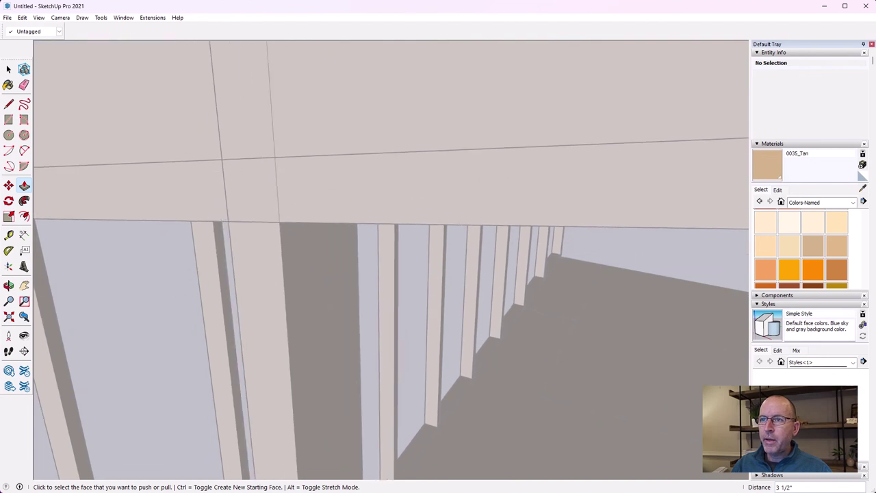
click(8, 69)
Step: Cut the following stud with a 1 1/2" line and push its top 3 1/2" into the plate
double_click(272, 253)
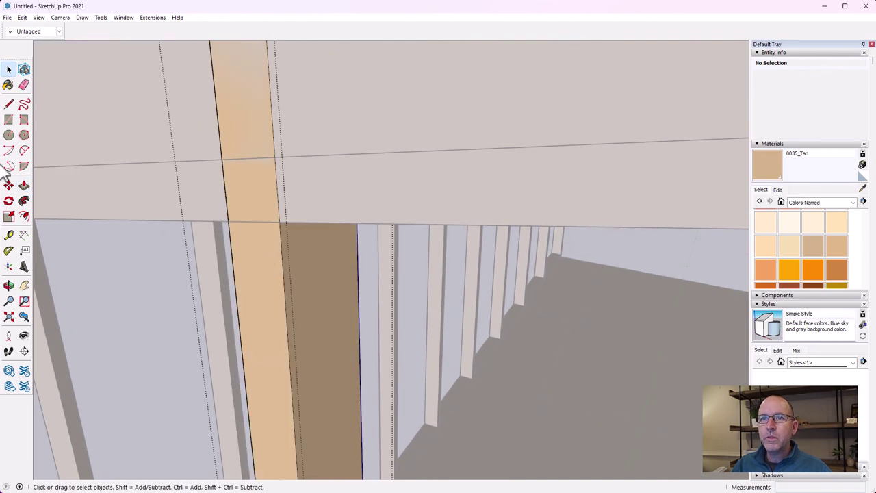
click(8, 103)
click(225, 221)
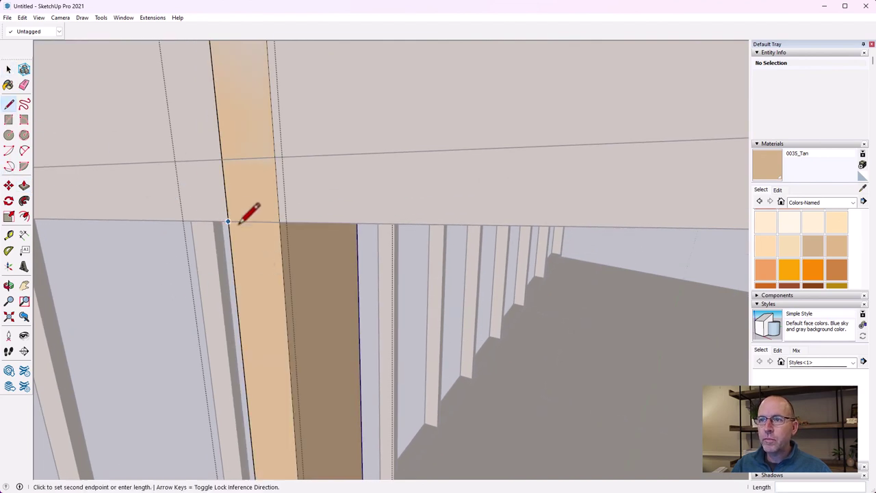
click(279, 222)
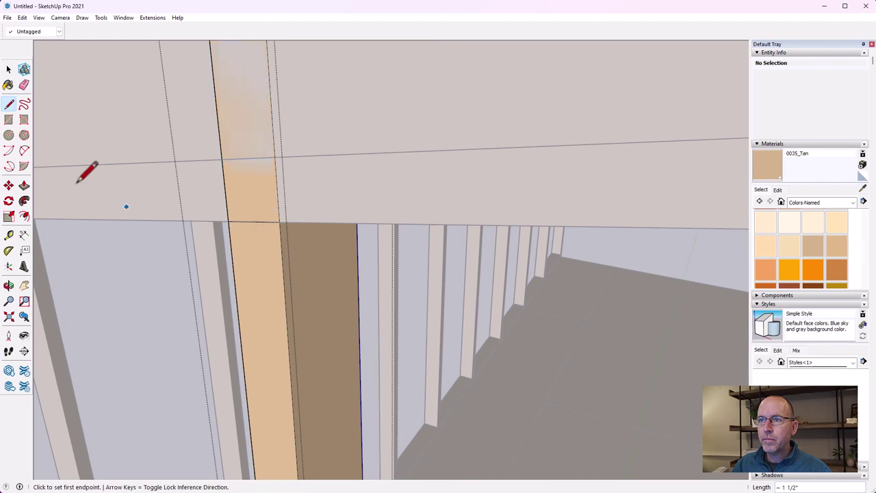
click(24, 185)
click(254, 220)
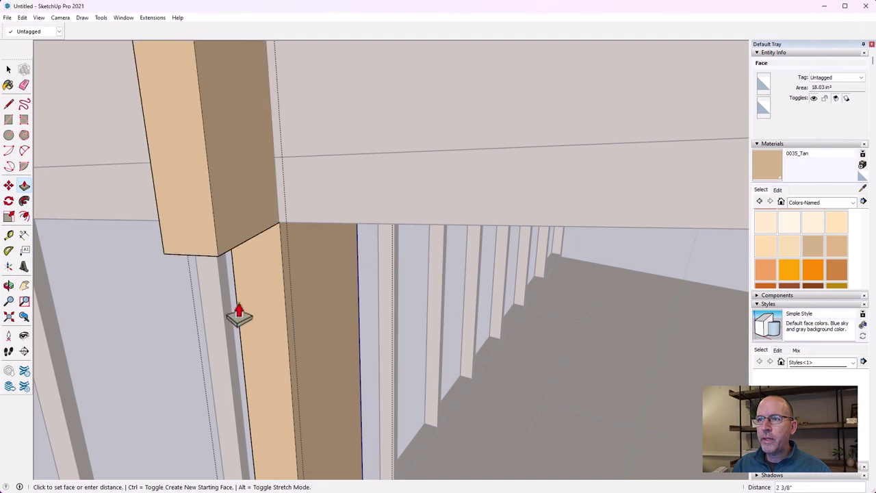
click(358, 268)
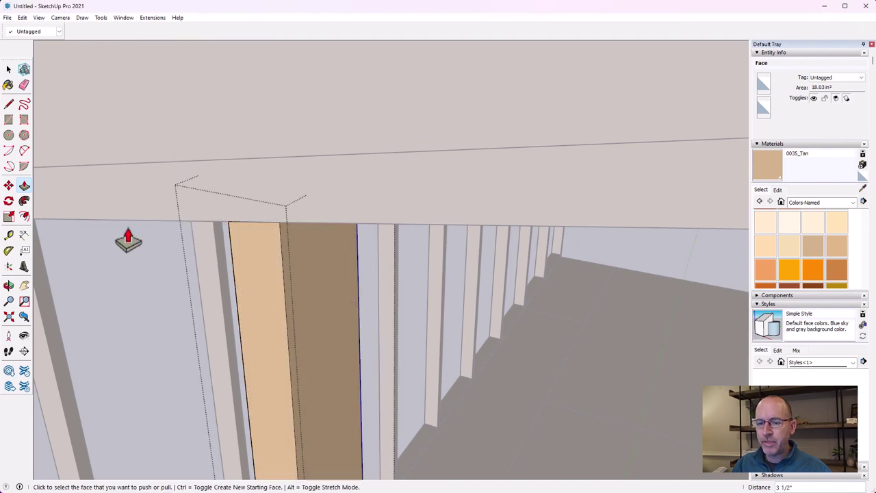
middle_drag(128, 239, 256, 283)
click(24, 285)
drag(82, 286, 379, 196)
click(8, 69)
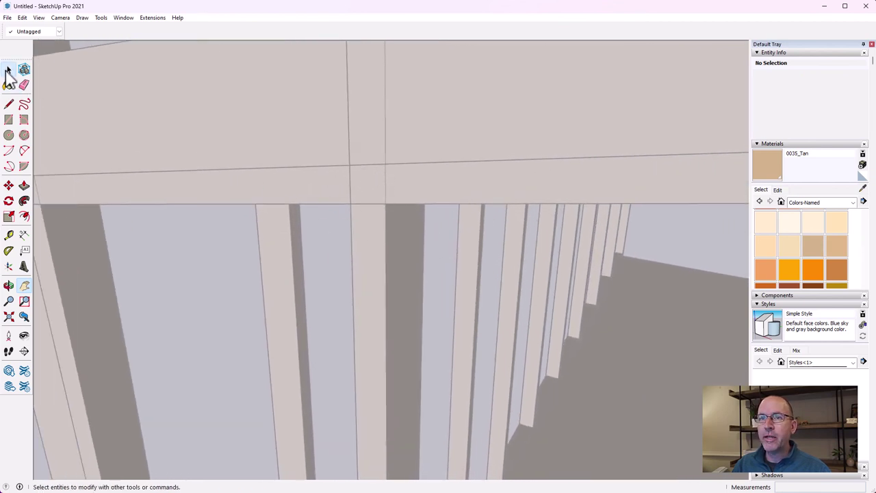
Step: Cut another stud across its top corners and remove the portion above the plate
click(356, 239)
scroll(433, 221, up, 3)
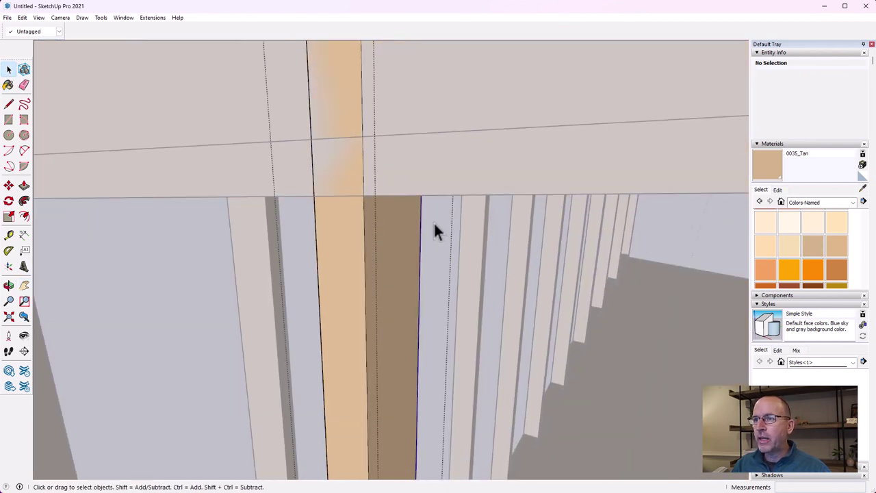
click(9, 104)
click(288, 190)
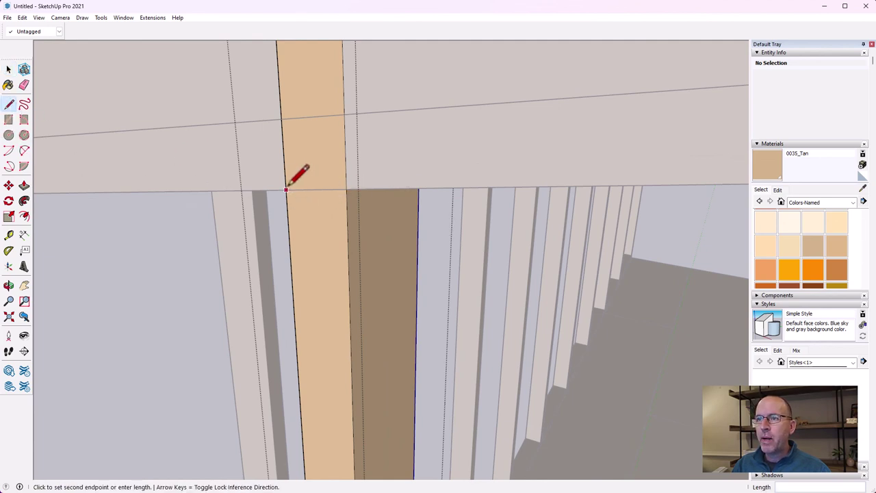
click(347, 189)
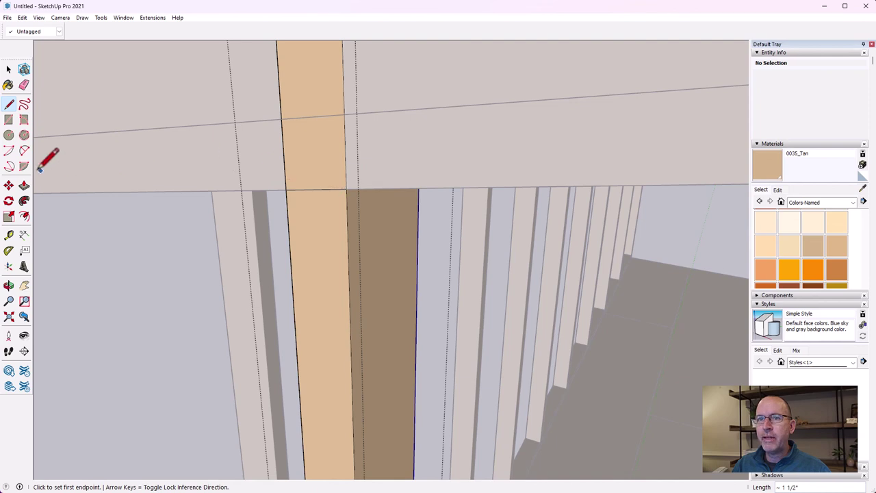
click(24, 184)
click(338, 184)
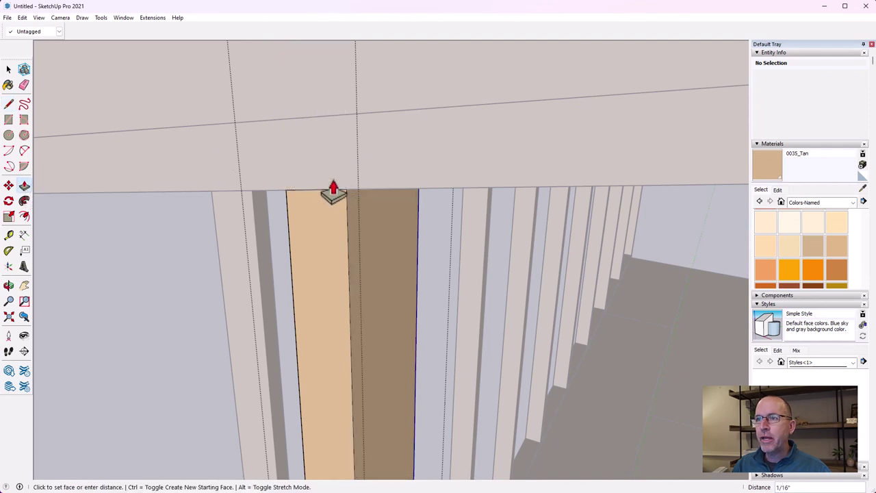
click(422, 238)
middle_drag(475, 231, 463, 239)
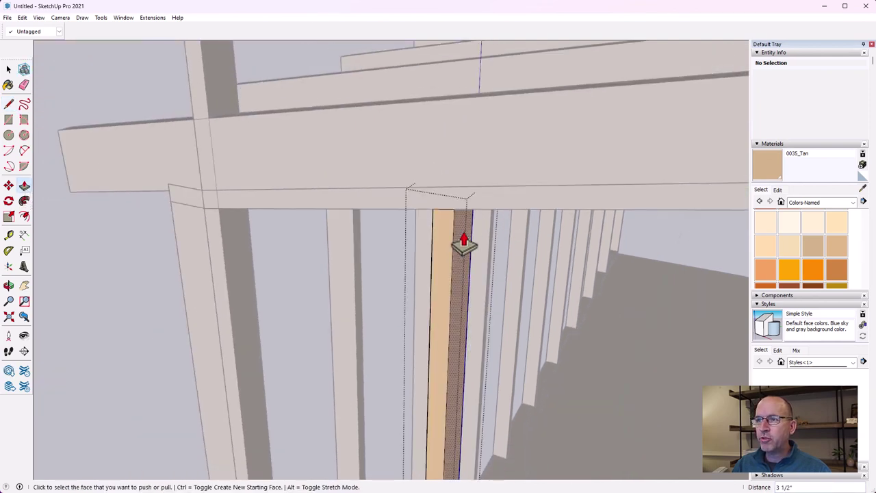
middle_drag(211, 223, 369, 226)
key(space)
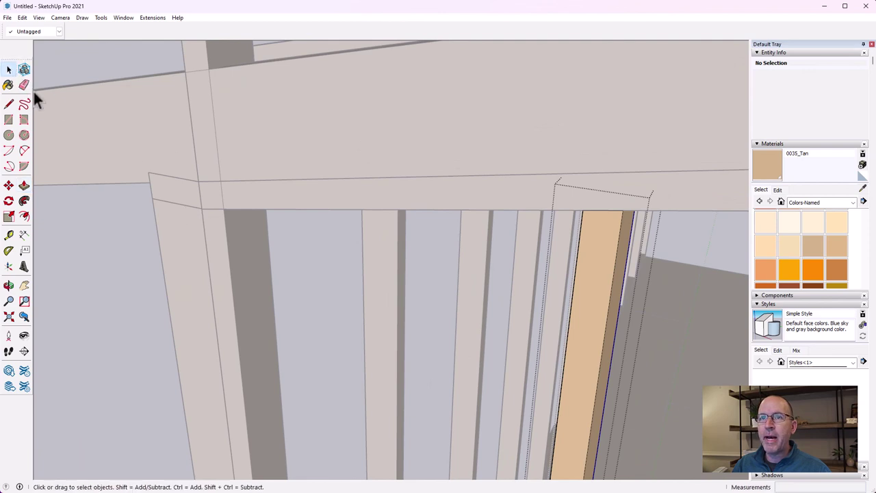
middle_drag(230, 255, 56, 156)
Step: Trim the other end stud flush beneath the top plate
click(8, 103)
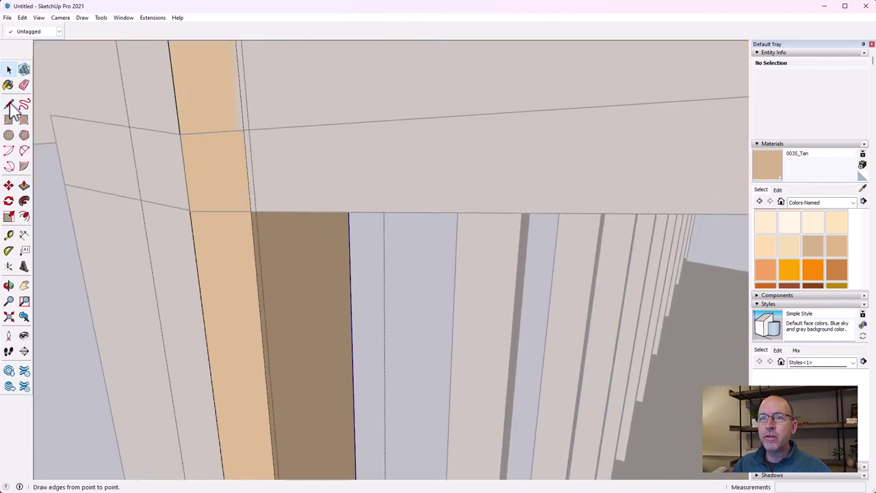
click(189, 211)
click(251, 211)
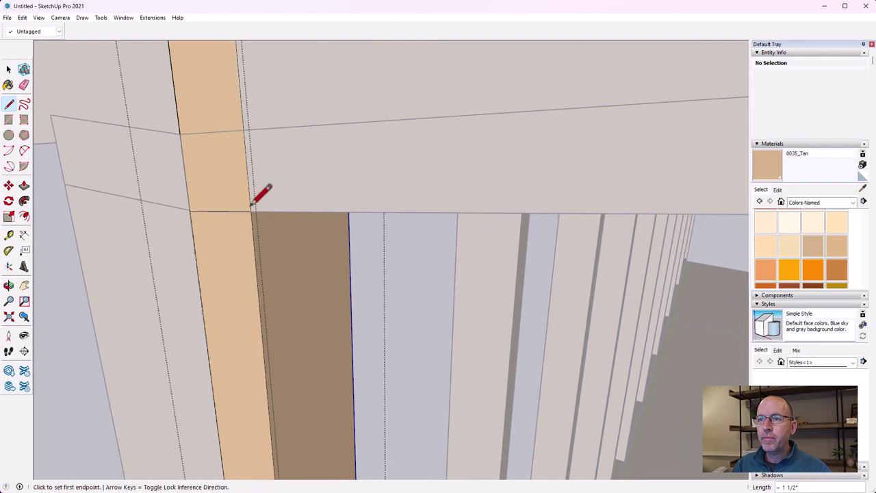
click(24, 184)
click(203, 206)
click(350, 254)
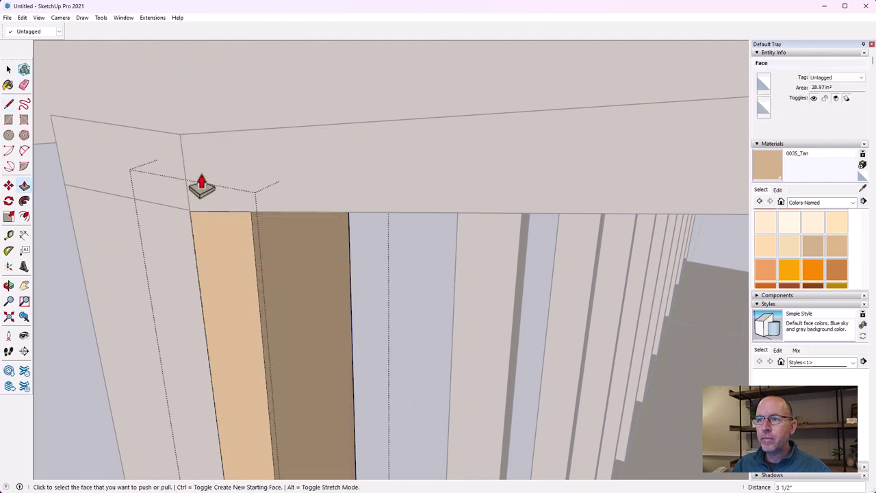
click(8, 69)
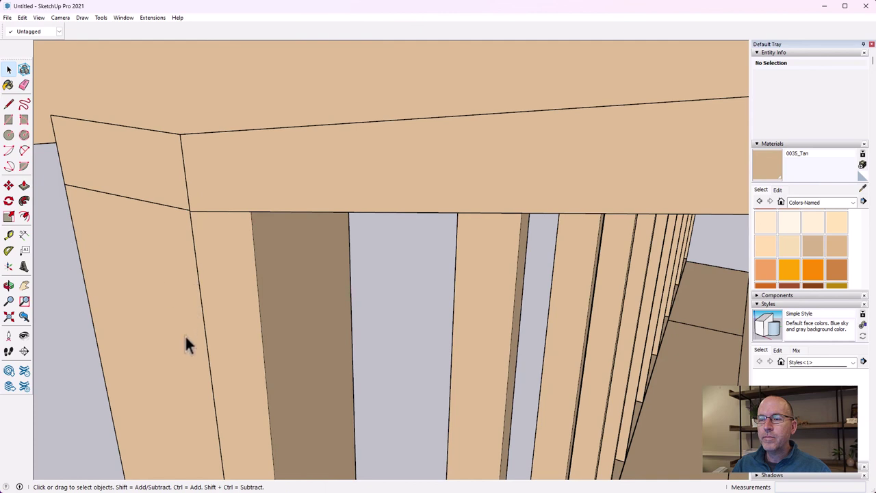
Step: Zoom out and pan to center the whole framed shed, then select the front kick plate
scroll(381, 417, down, 10)
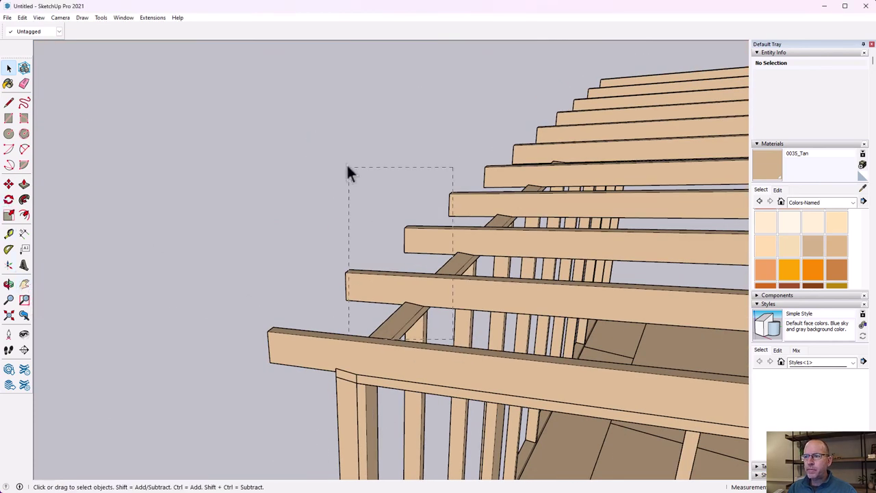
drag(347, 172, 343, 170)
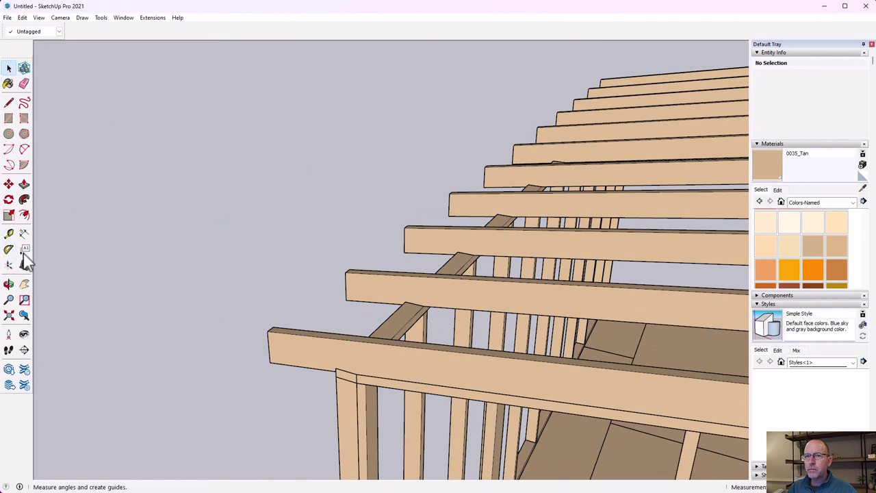
click(26, 285)
drag(308, 333, 299, 199)
scroll(299, 205, down, 3)
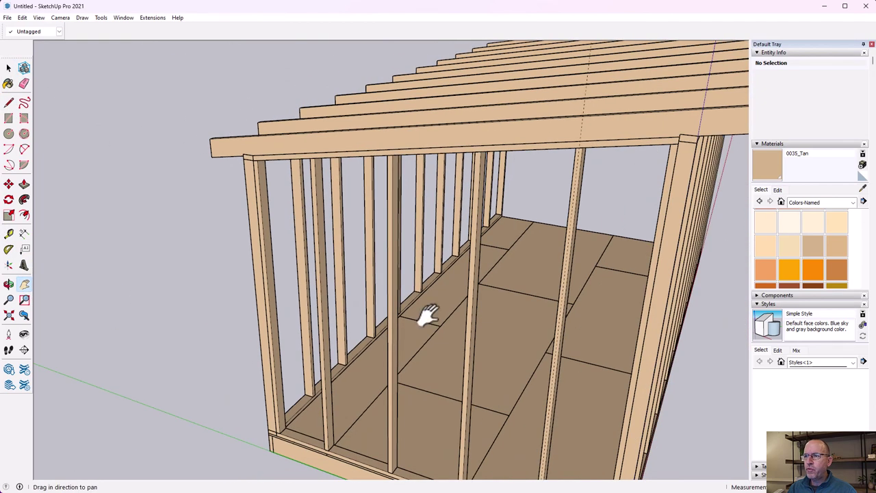
scroll(434, 325, down, 3)
click(8, 67)
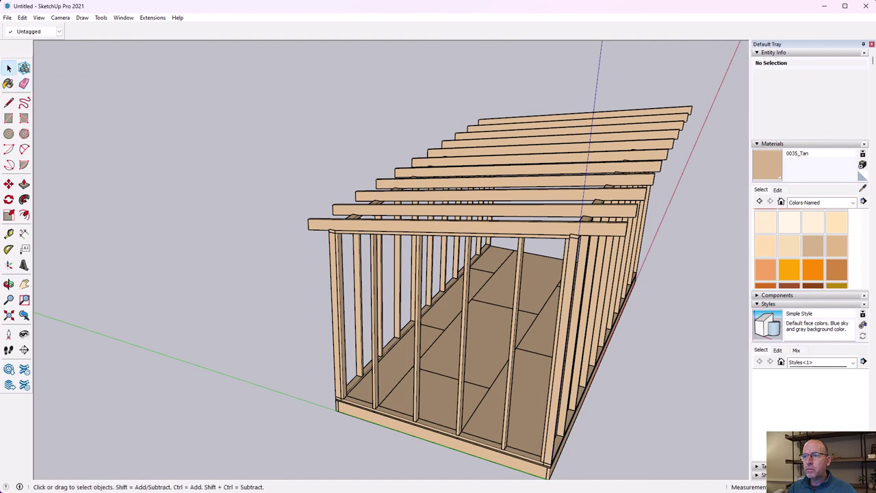
click(395, 414)
scroll(396, 414, up, 2)
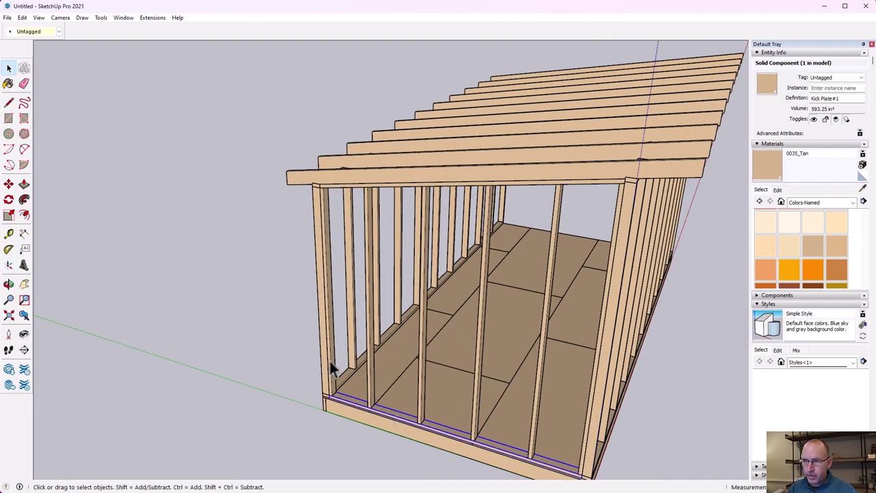
Step: Select the end wall's studs and copy the wall frame to the clipboard
ctrl+click(368, 361)
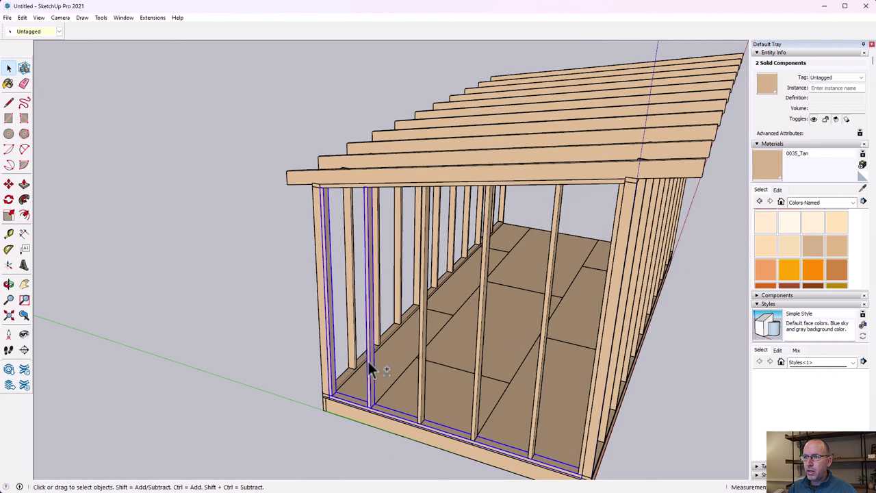
ctrl+click(479, 388)
ctrl+click(538, 395)
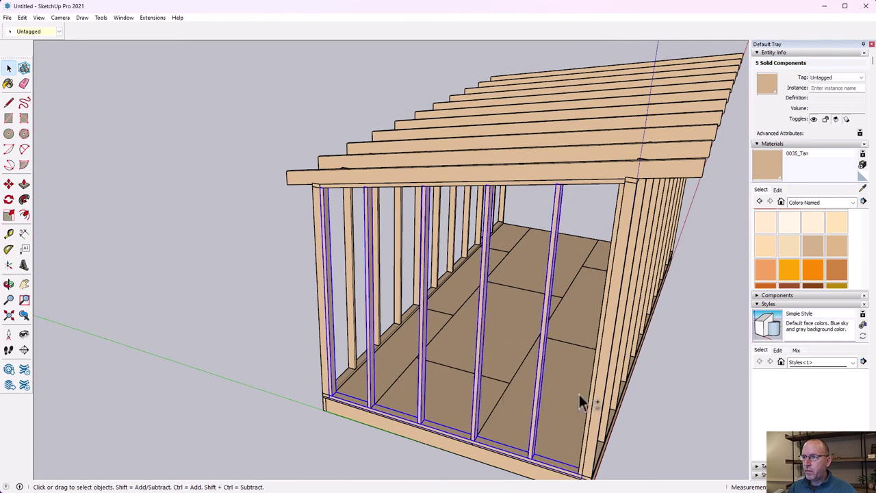
ctrl+click(588, 385)
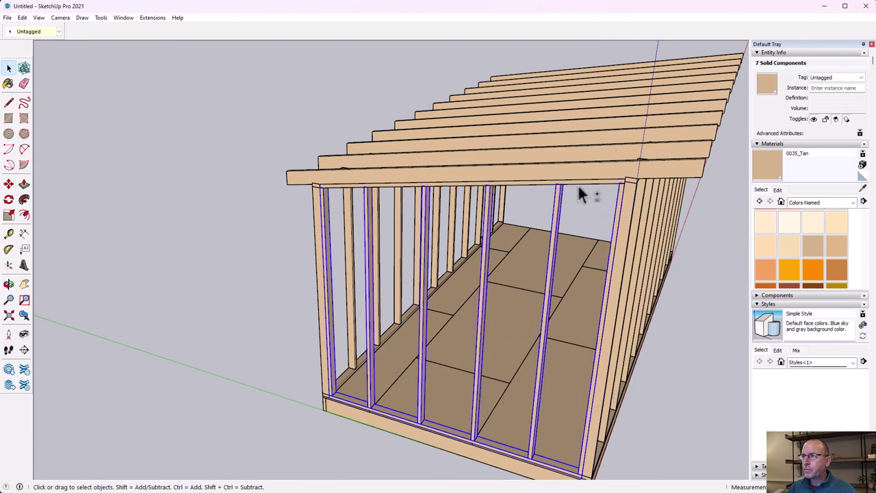
key(ctrl+c)
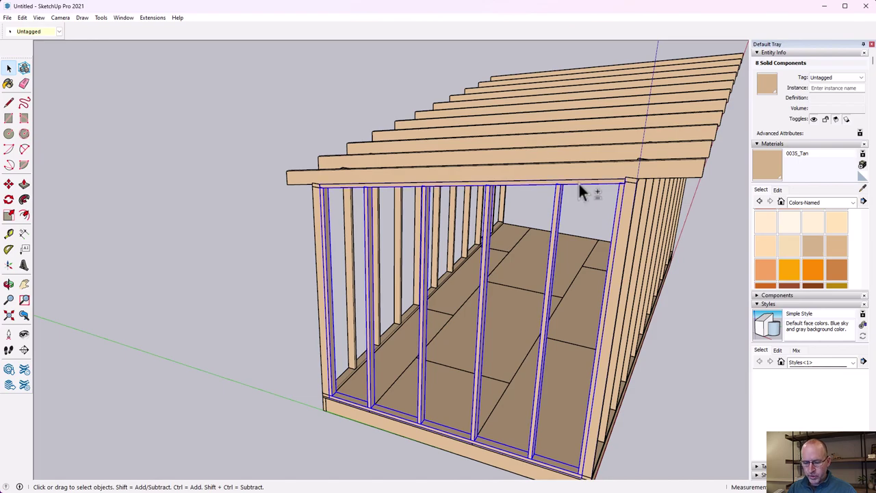
key(ctrl+v)
Step: Orbit and pan the view to face the shed front and the end wall frame
click(9, 284)
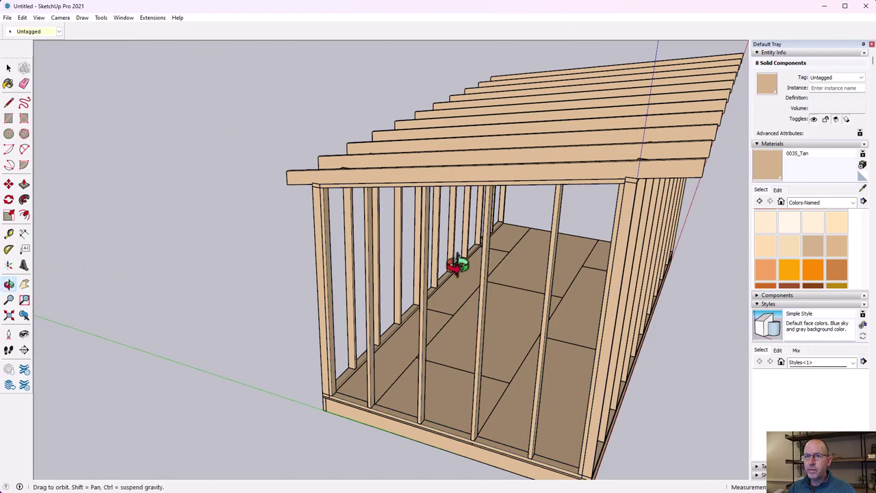
drag(680, 257, 169, 280)
drag(671, 363, 88, 266)
scroll(596, 353, down, 3)
shift+drag(479, 381, 260, 226)
click(8, 68)
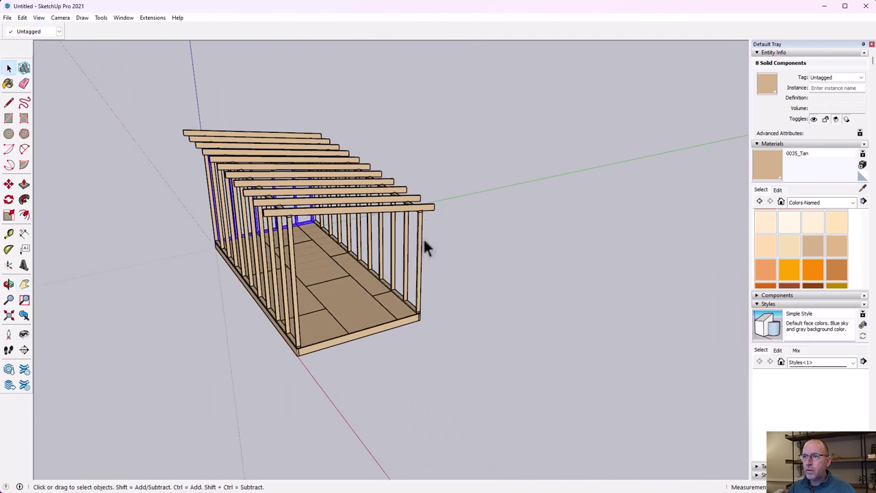
click(9, 284)
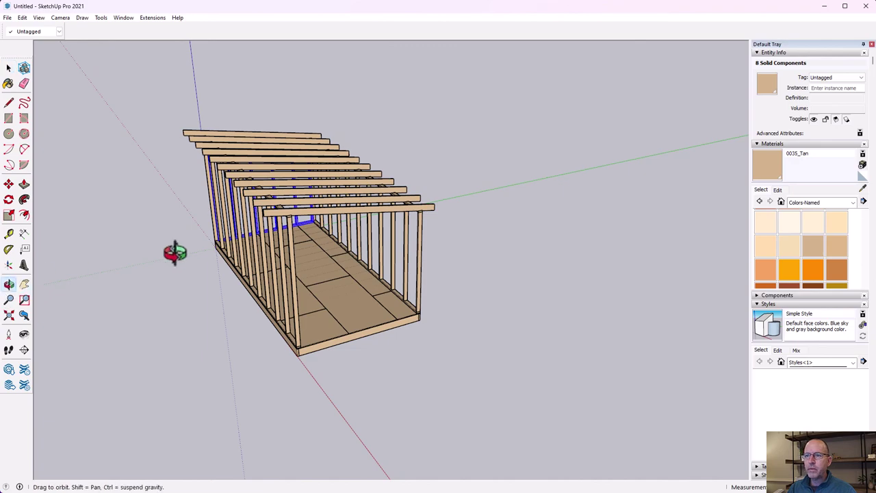
drag(171, 251, 454, 289)
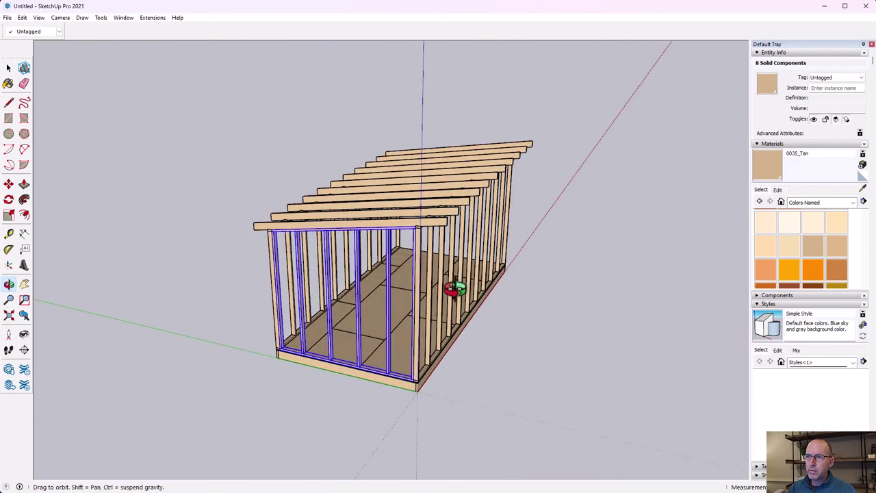
scroll(401, 303, down, 5)
drag(523, 298, 358, 333)
scroll(384, 335, up, 5)
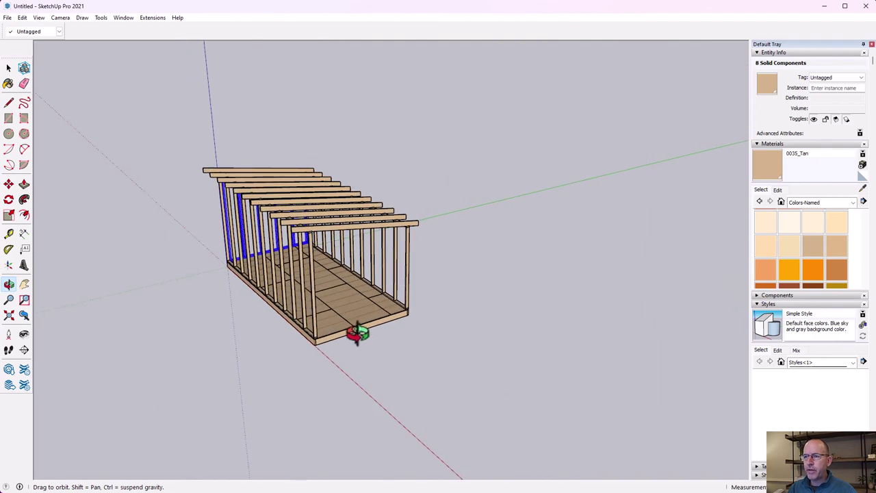
Step: Paste the wall frame and snap its bottom corner onto the Kick Plate endpoint
key(ctrl+v)
click(362, 360)
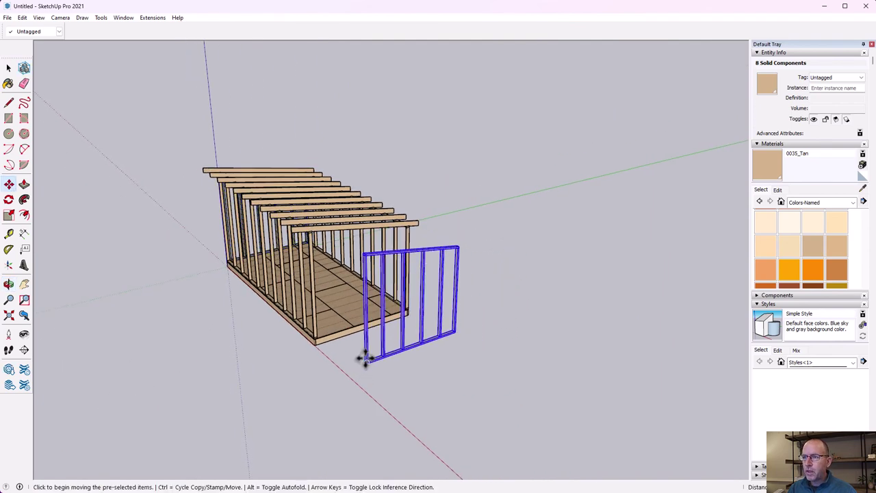
scroll(362, 360, up, 5)
click(372, 364)
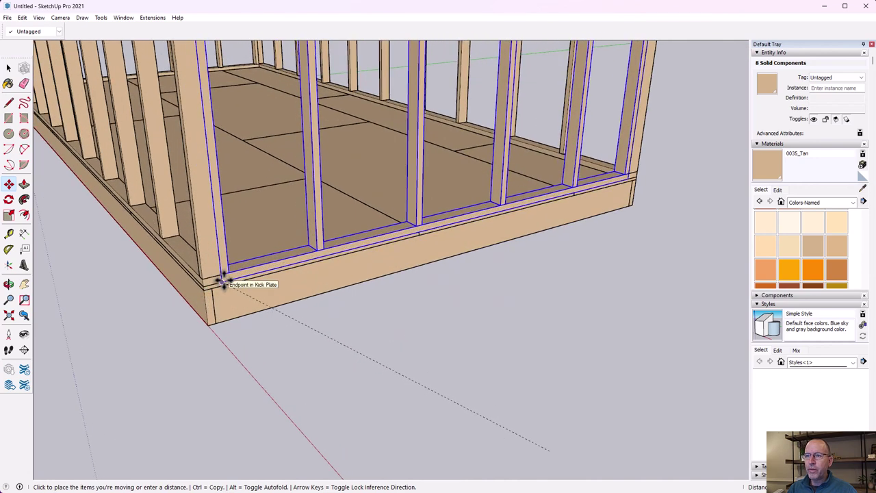
click(222, 280)
scroll(479, 260, down, 8)
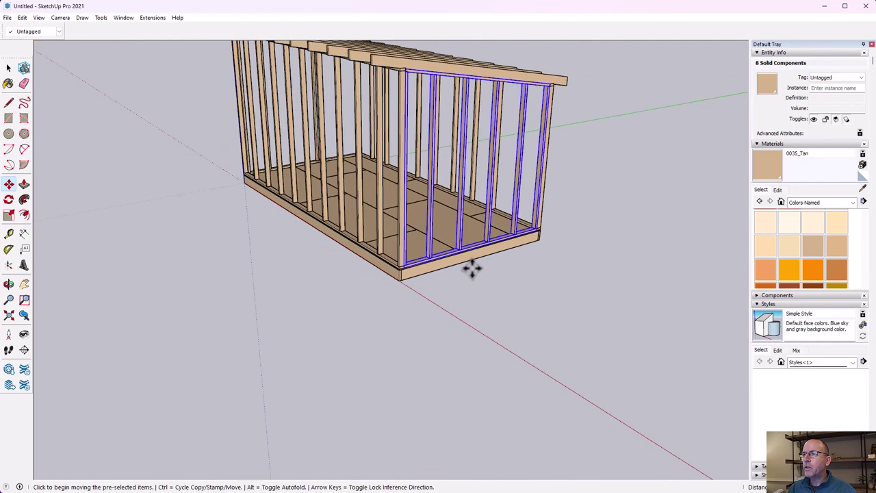
click(8, 67)
click(154, 249)
click(9, 283)
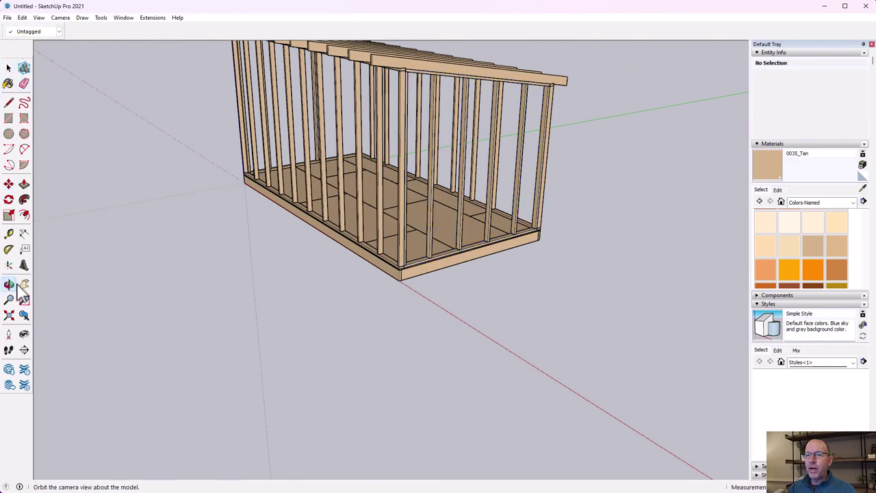
drag(322, 314, 366, 373)
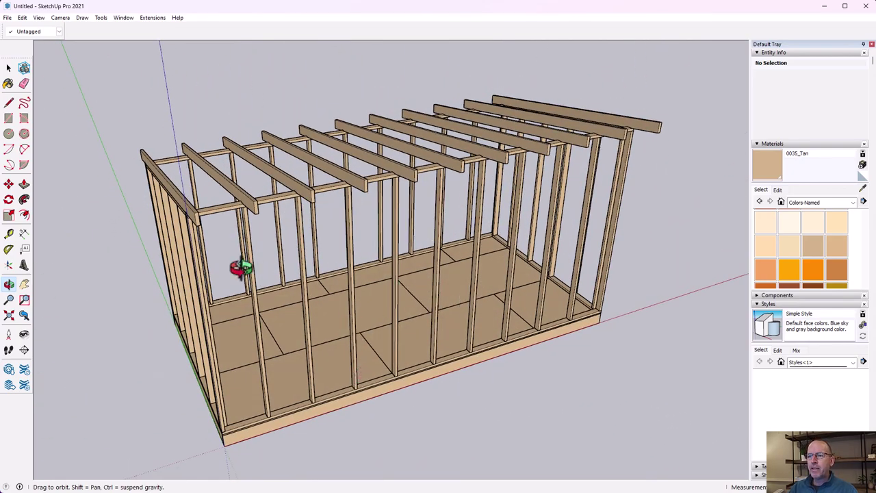